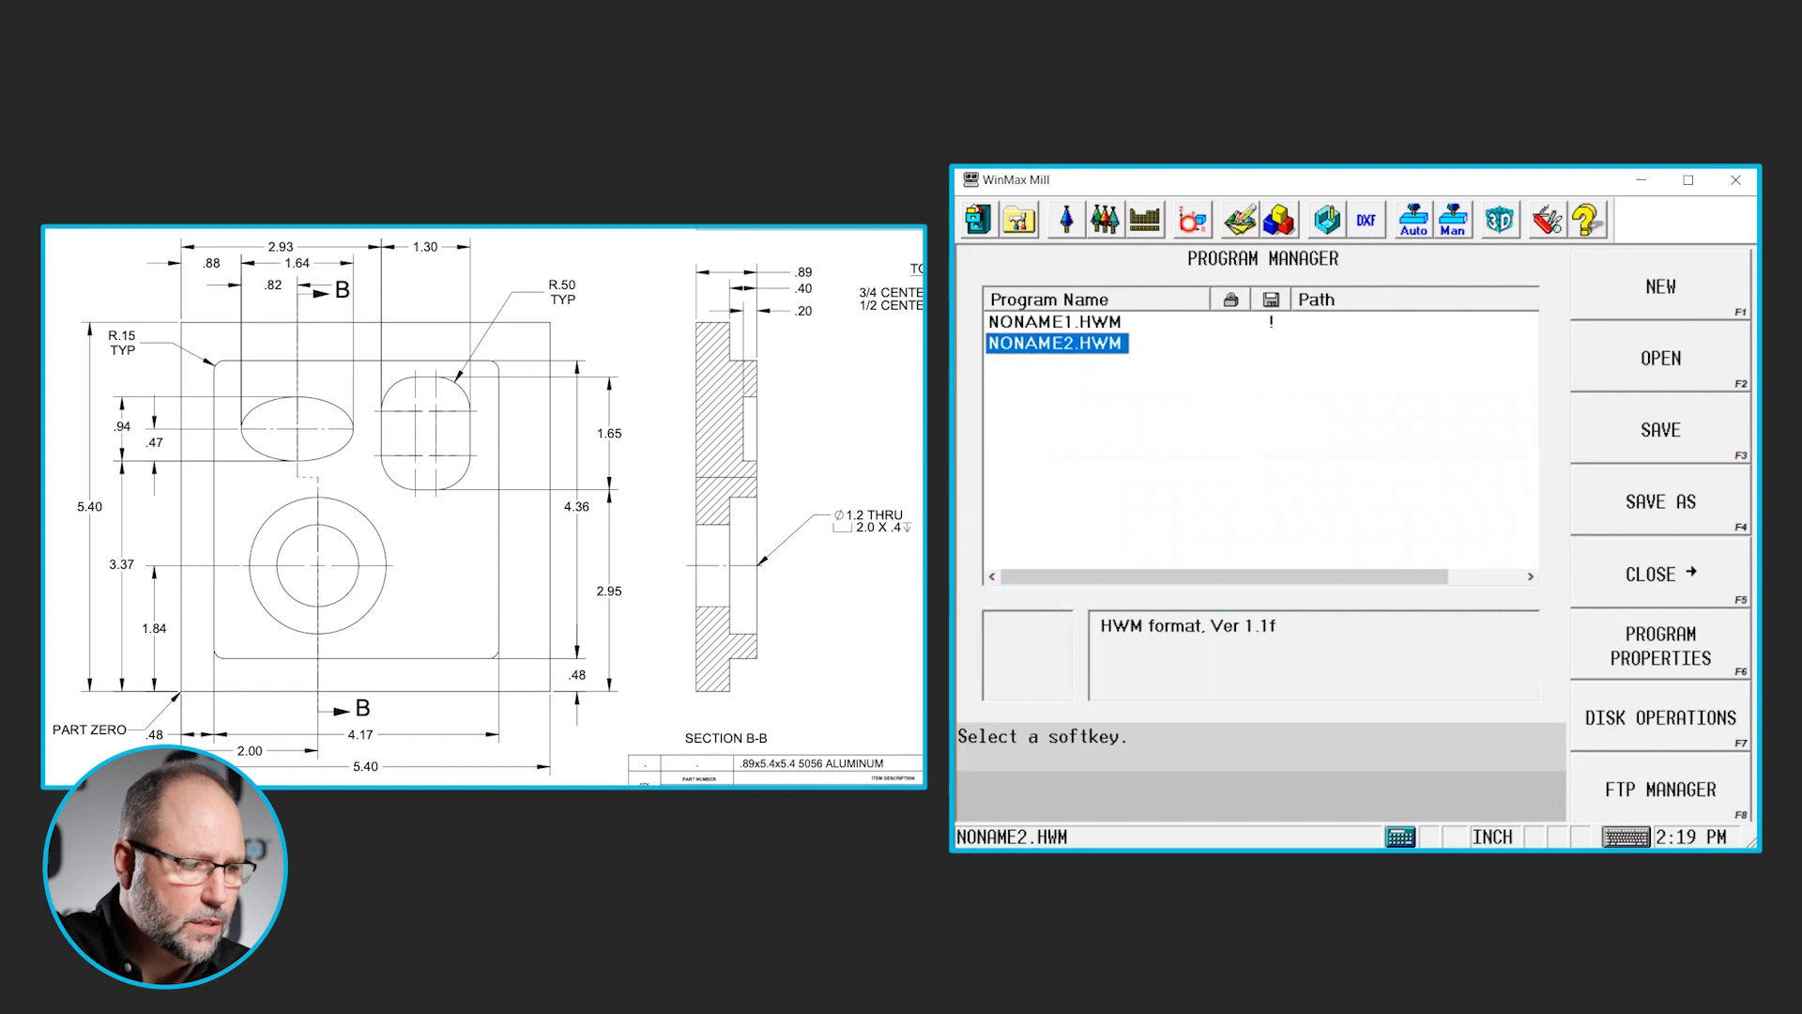
# - Open the stock geometry settings of the part setup and enable manual stock sizing for the box stock
pyautogui.click(1192, 219)
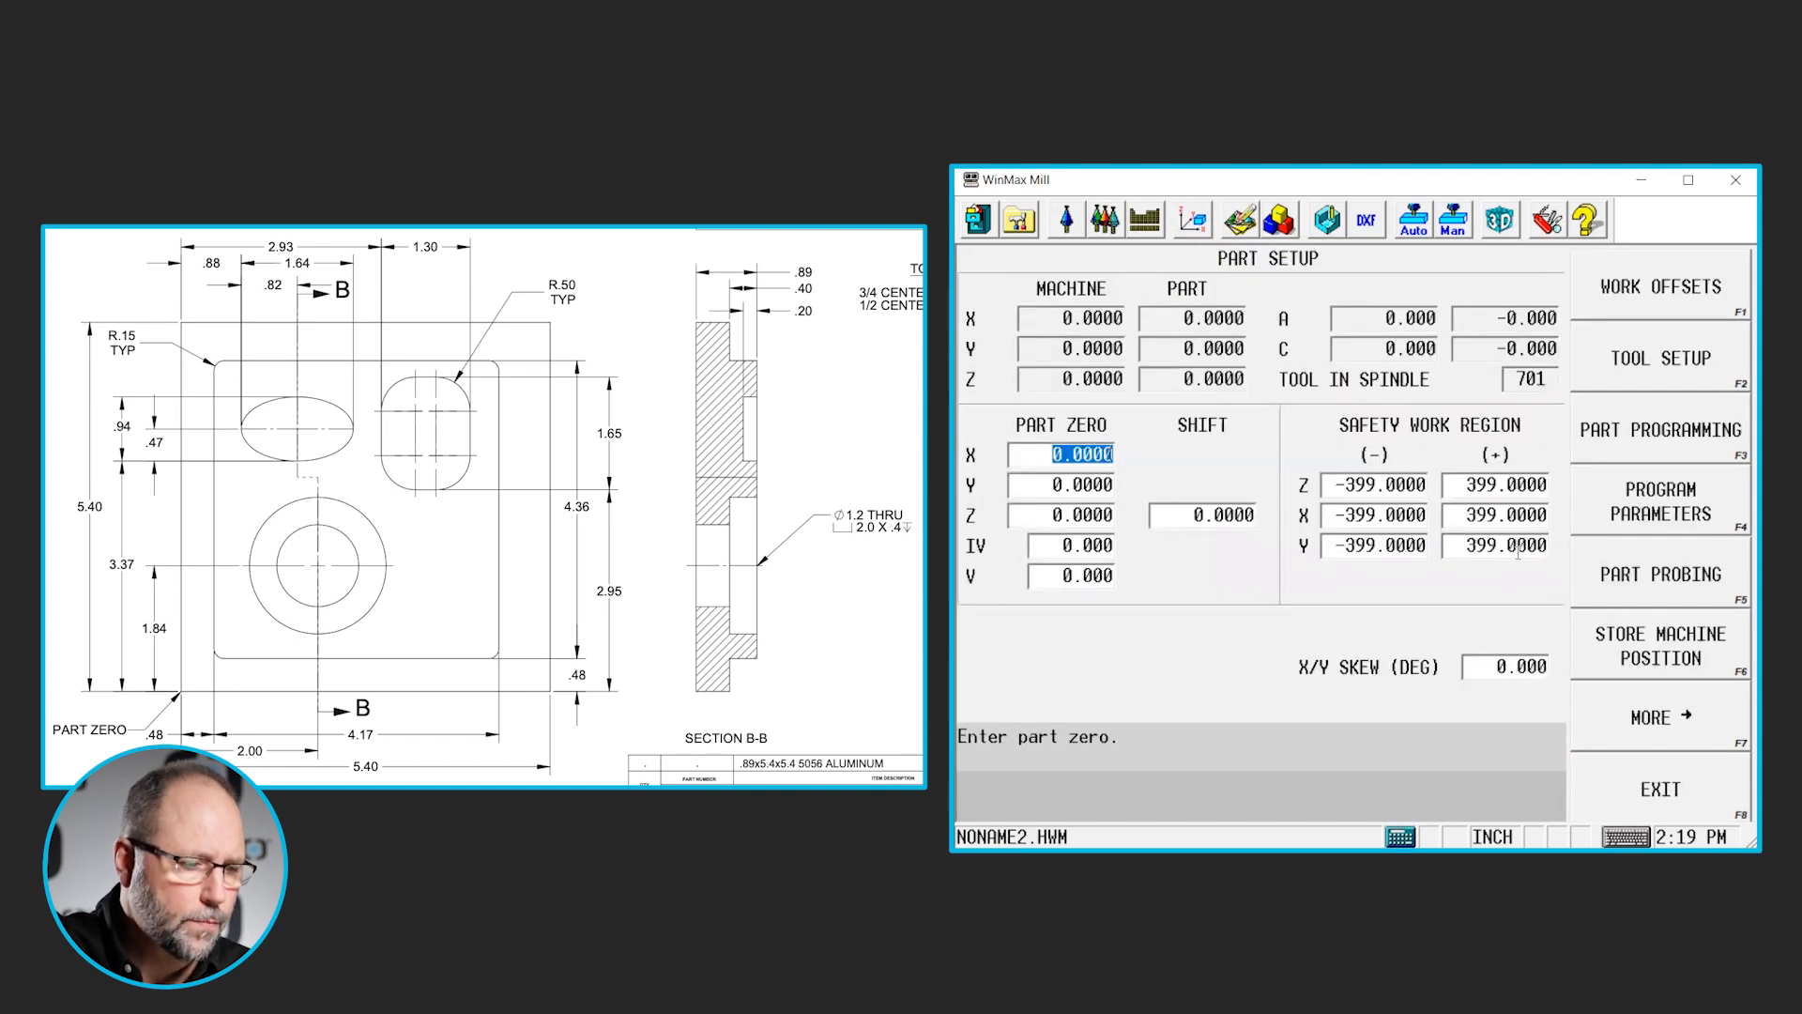
pyautogui.click(1667, 730)
pyautogui.click(1696, 299)
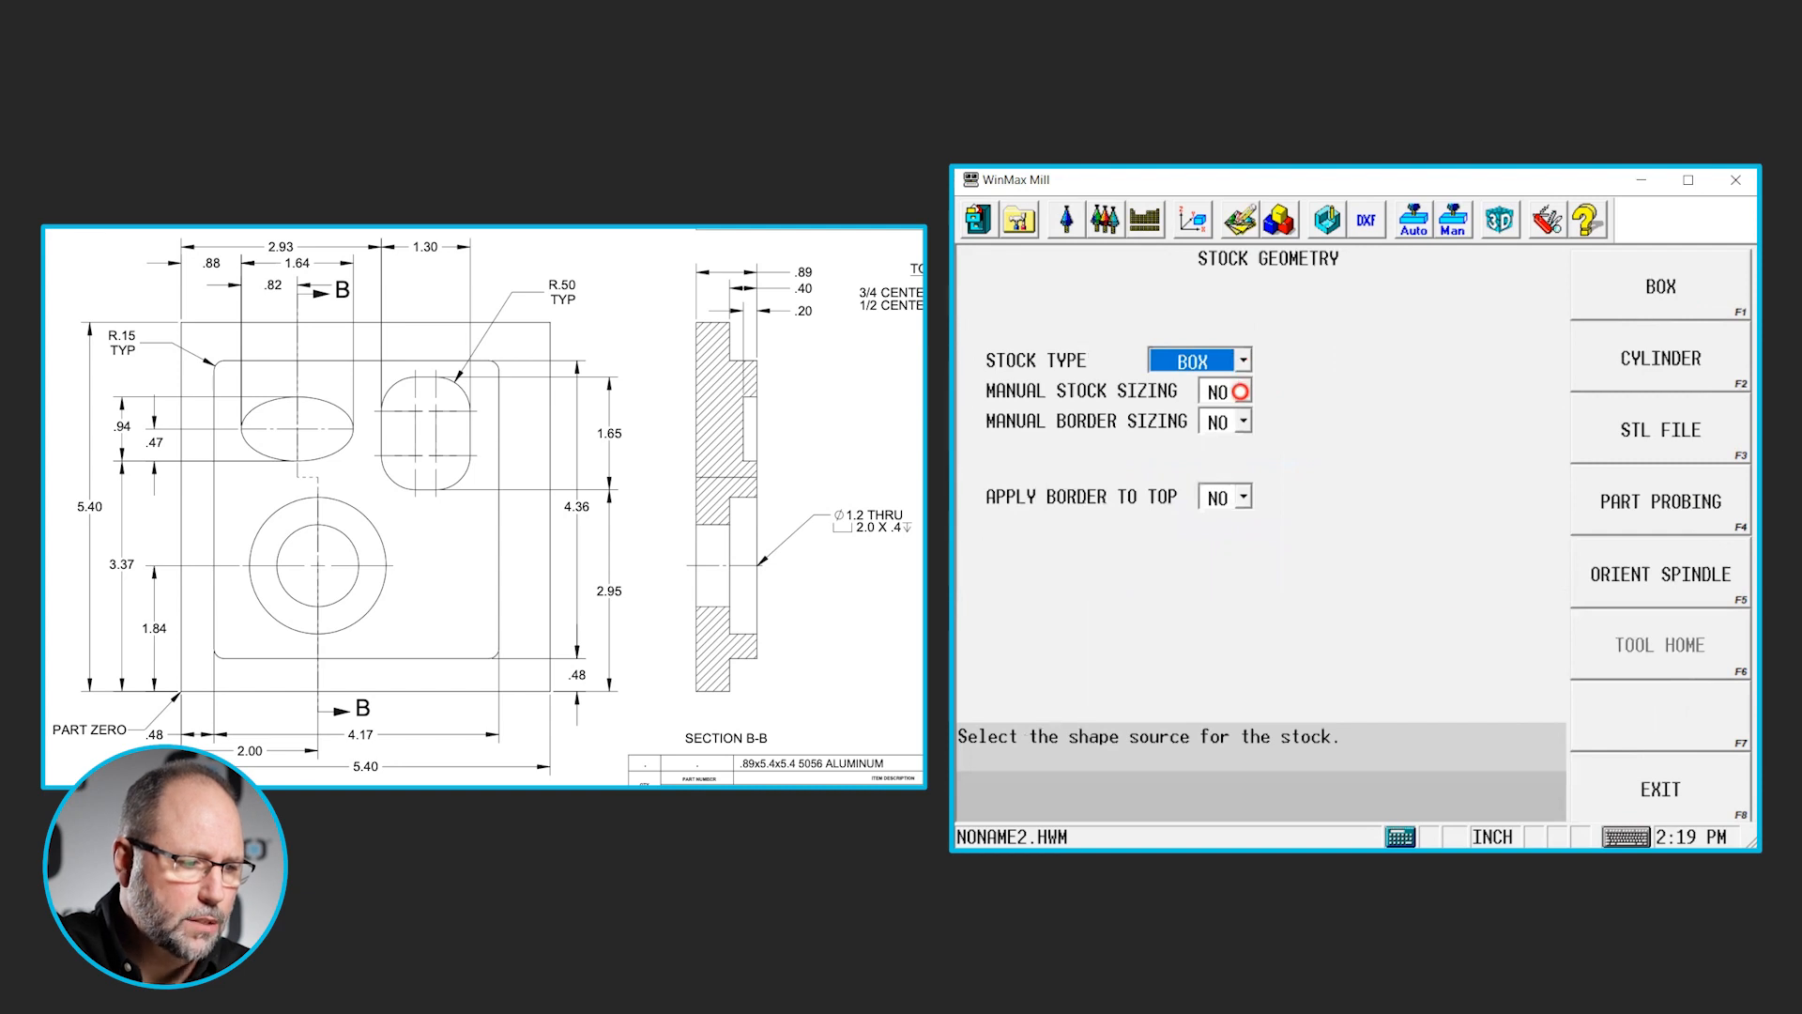
pyautogui.click(1243, 392)
pyautogui.click(1240, 445)
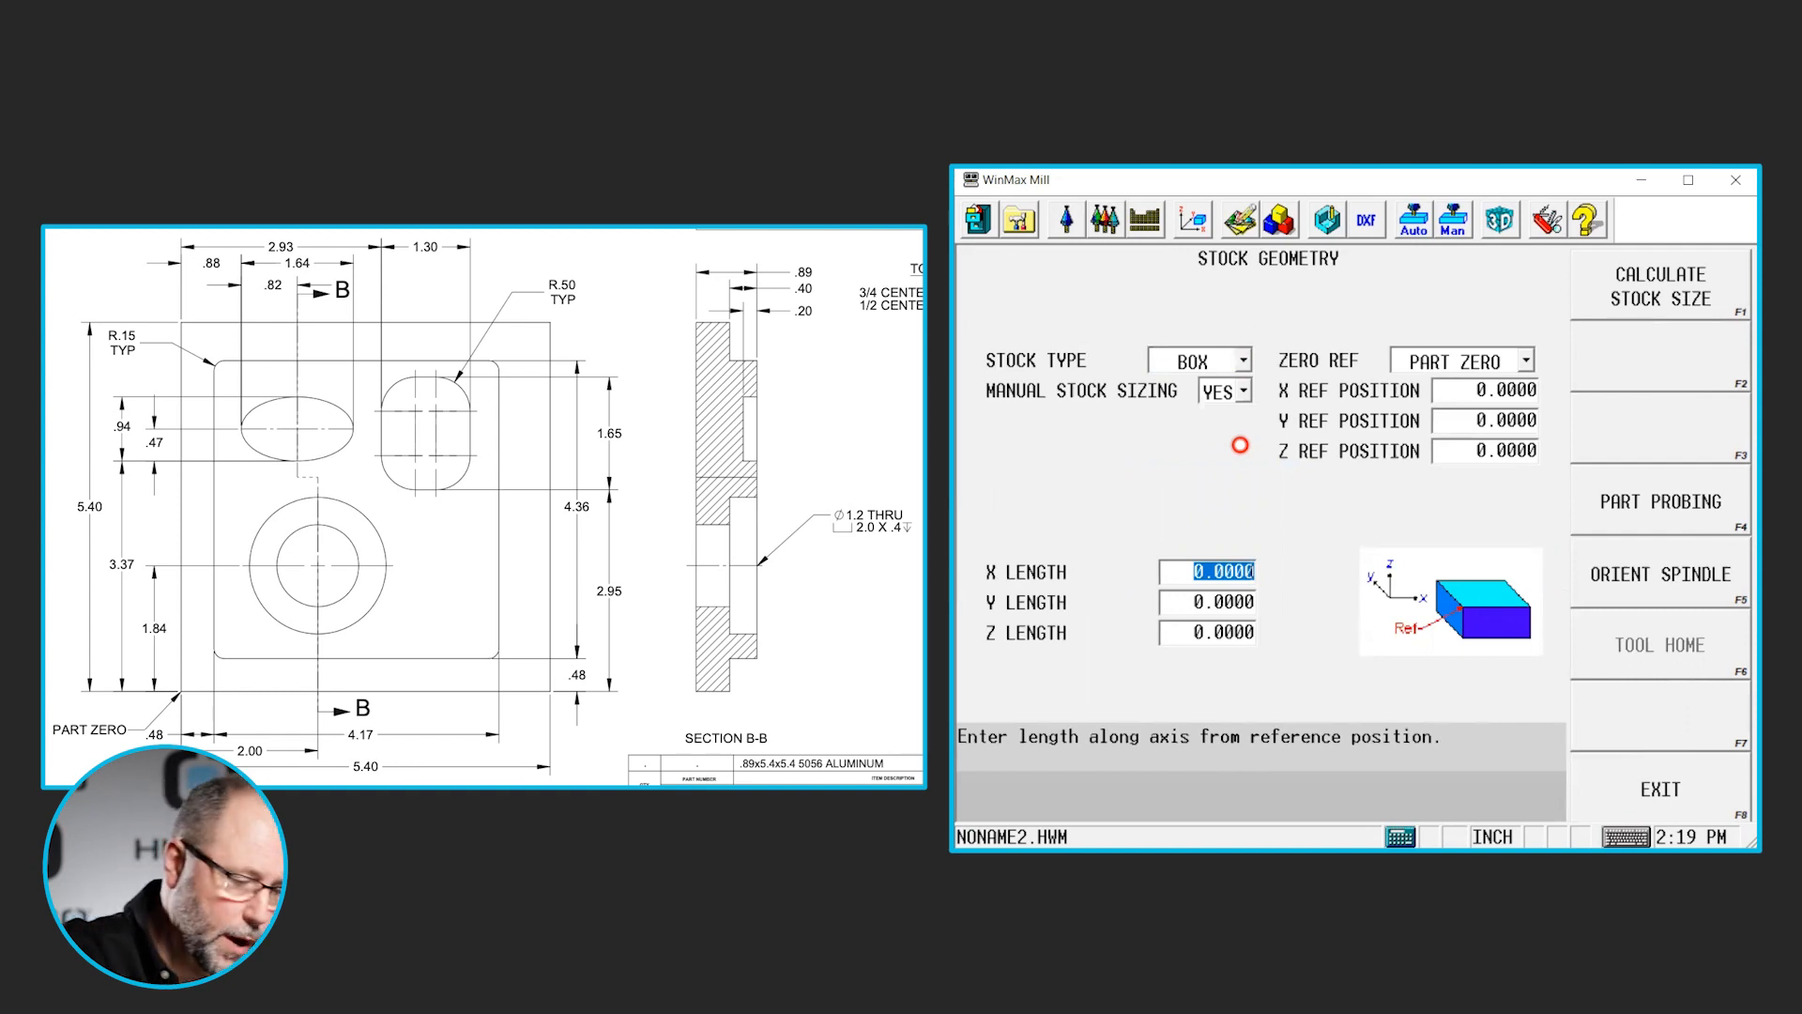
# - Set the box stock's lengths to 5.4 in X, 5.4 in Y and 0.89 in Z
pyautogui.write('5.4')
pyautogui.press('Return')
pyautogui.write('5.4')
pyautogui.press('Return')
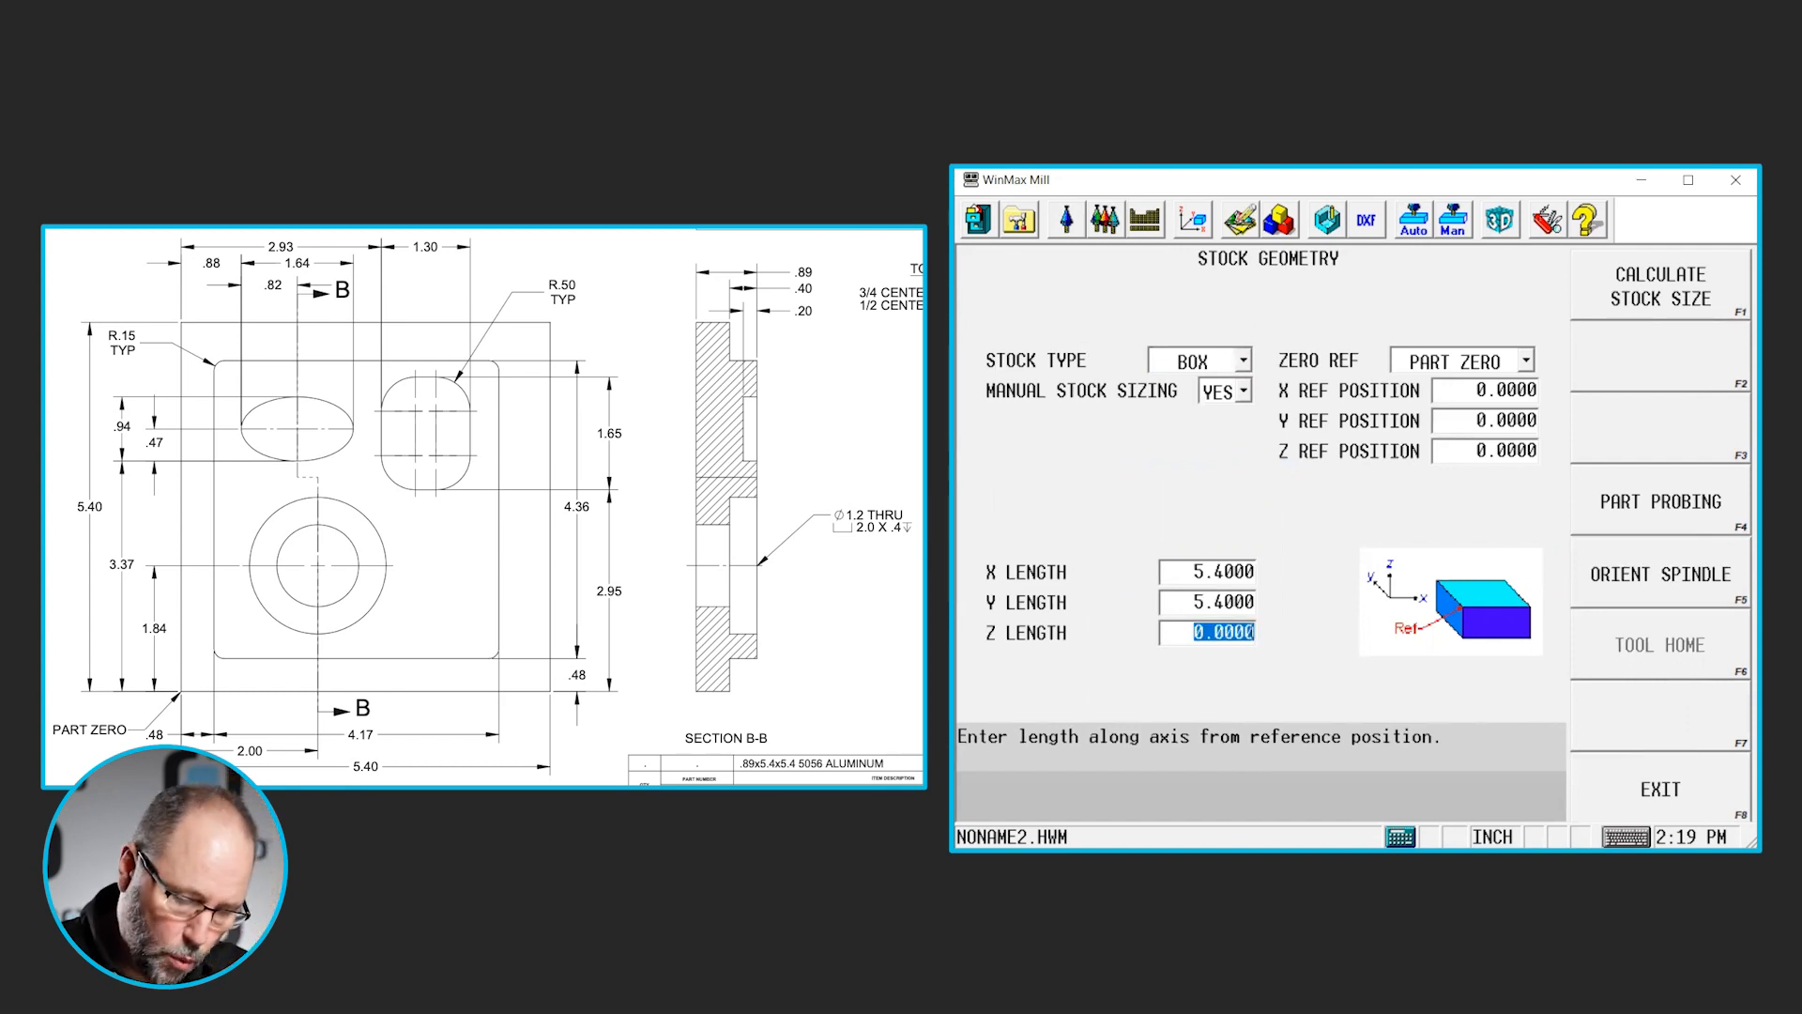
pyautogui.write('.89')
pyautogui.press('Return')
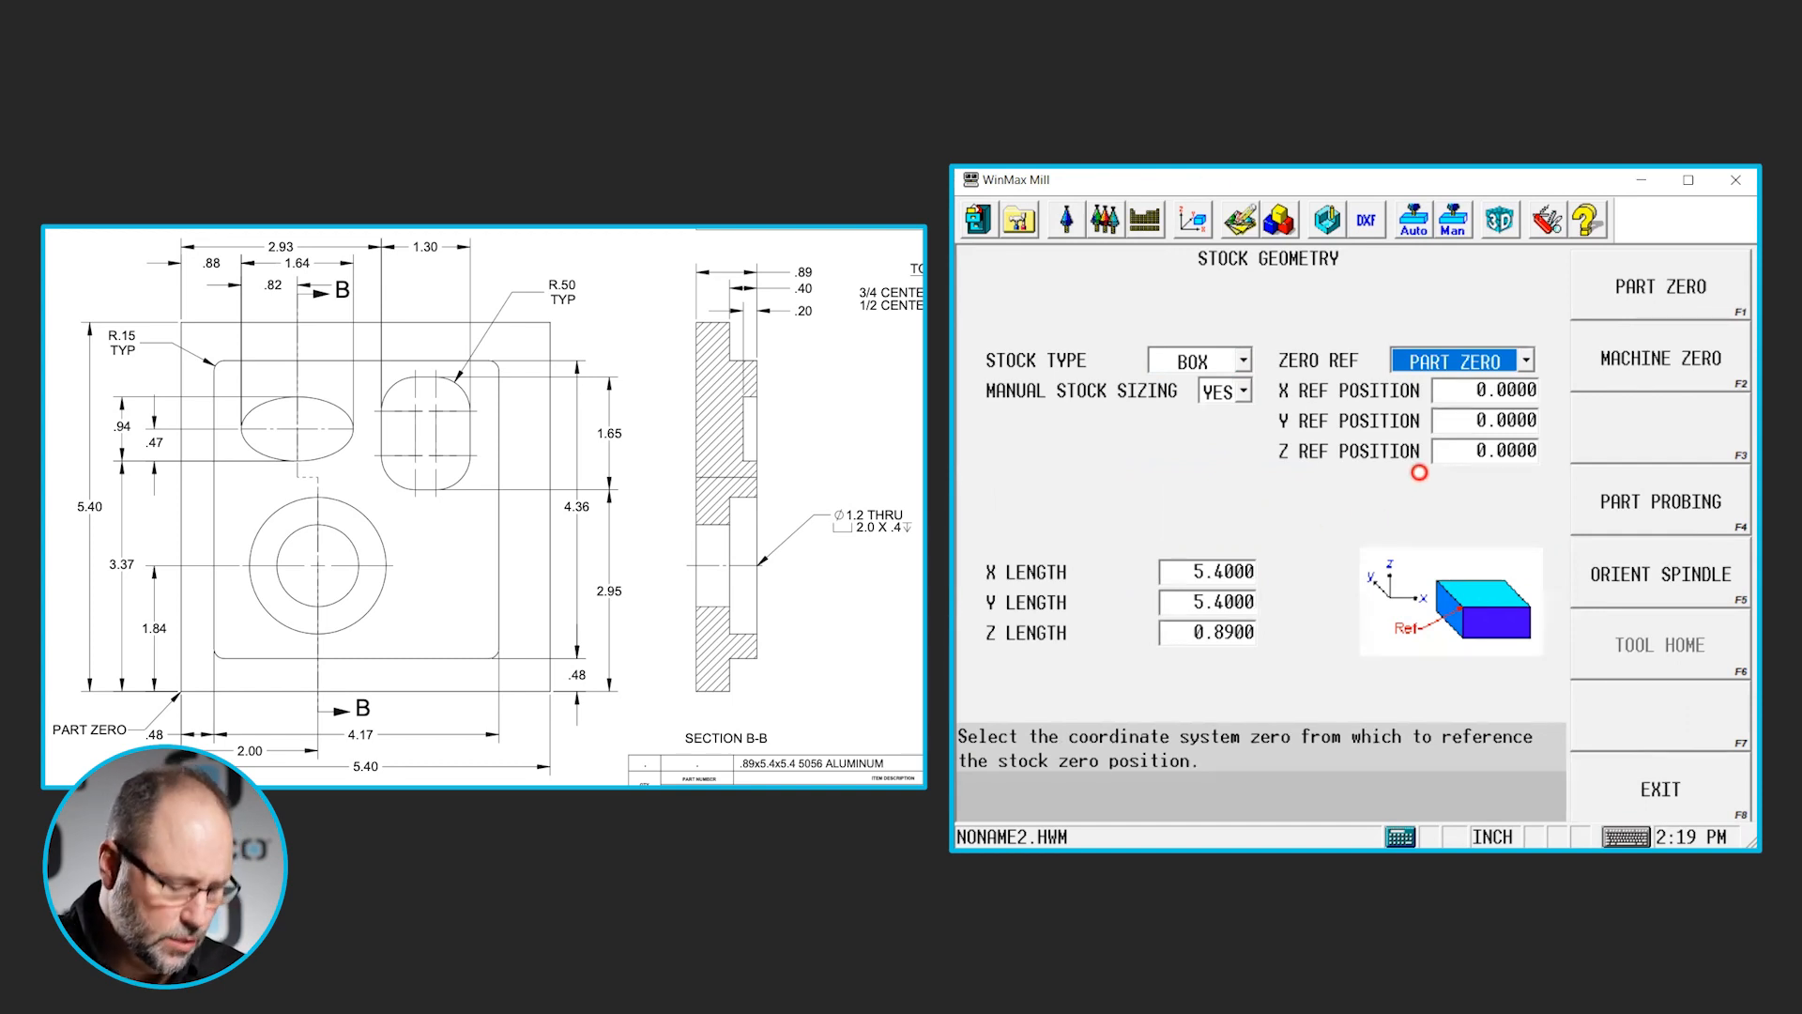
# - Define tool 1 in the tool setup as an end mill with a diameter of 0.75
pyautogui.click(1051, 219)
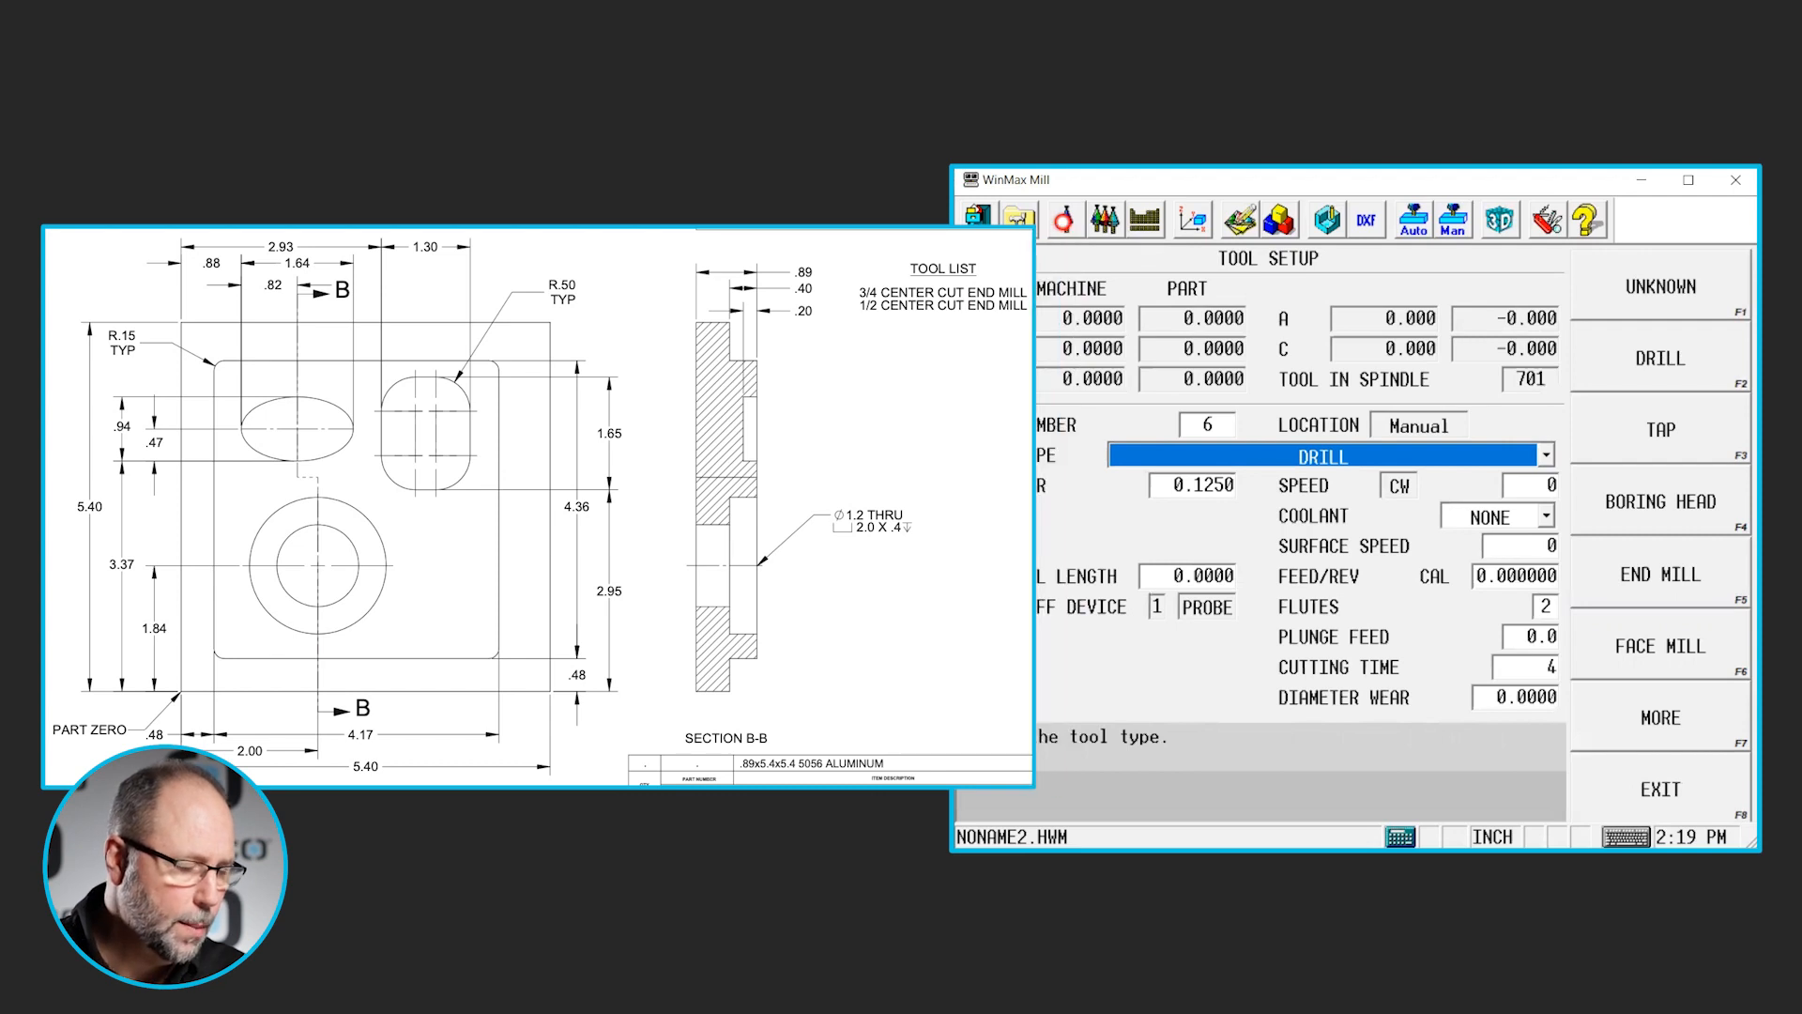
pyautogui.click(1214, 427)
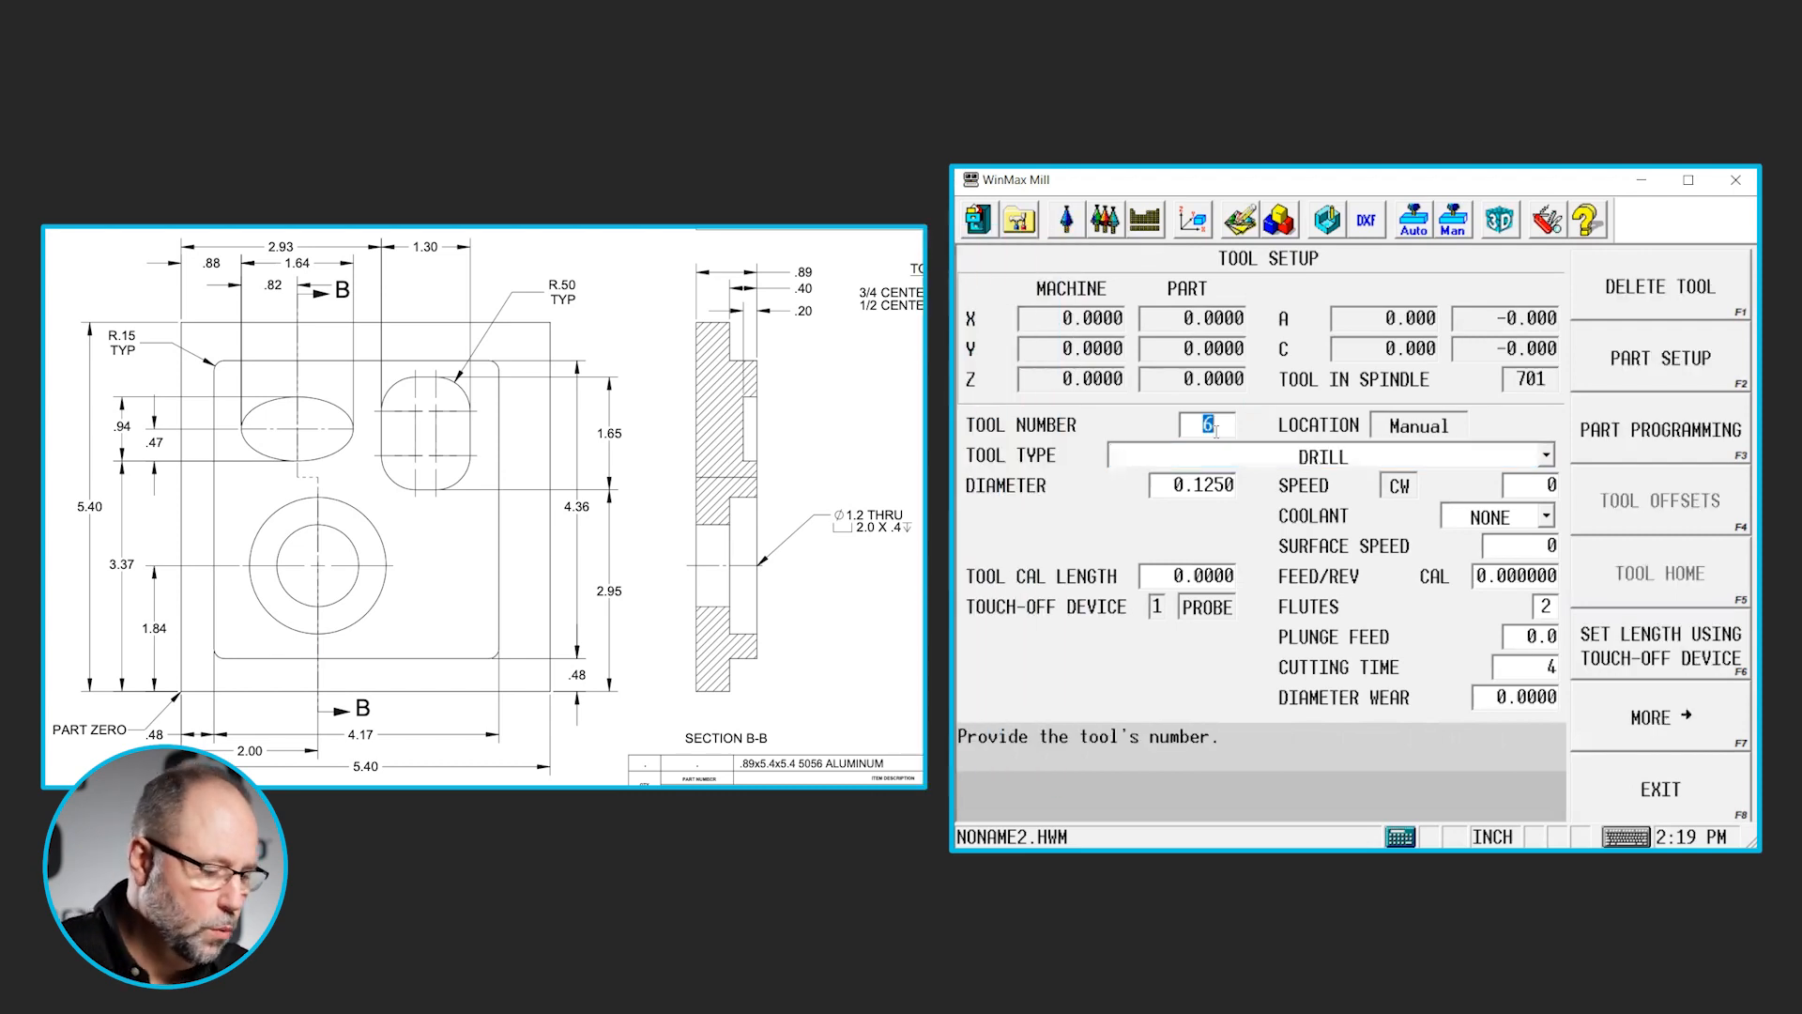
pyautogui.write('1')
pyautogui.press('Return')
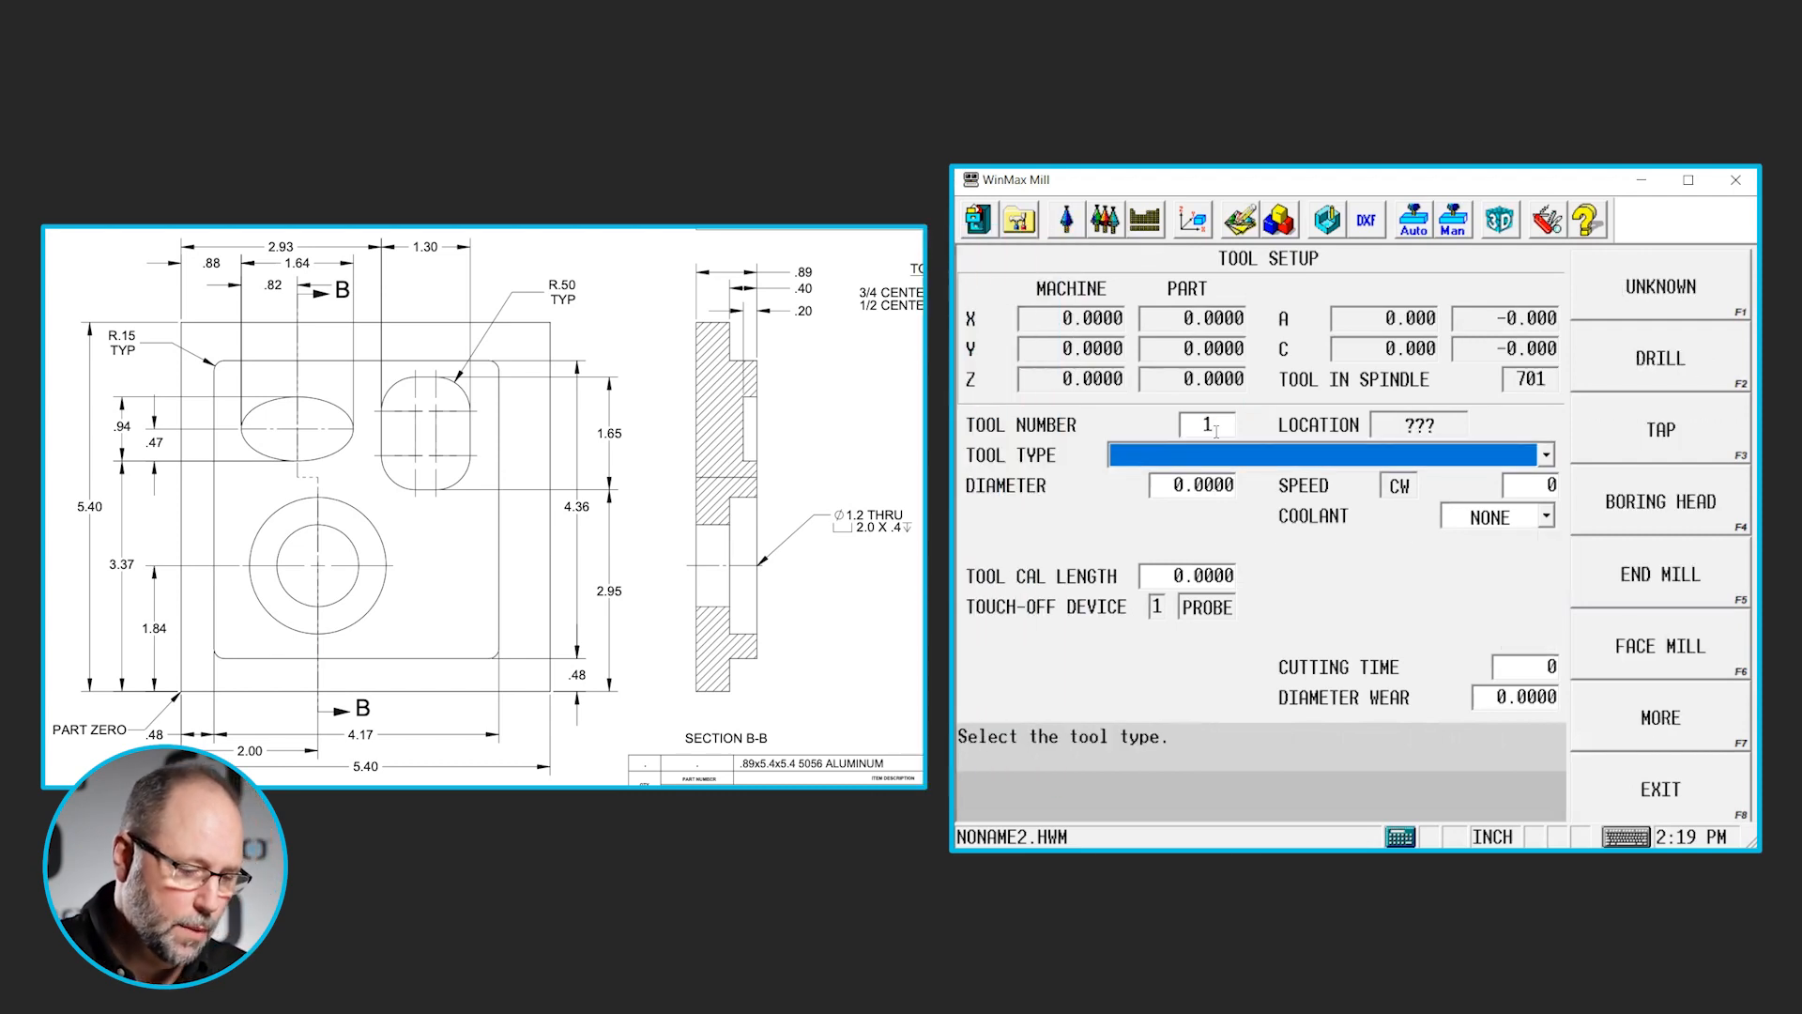
pyautogui.click(1686, 589)
pyautogui.write('.75')
pyautogui.press('Return')
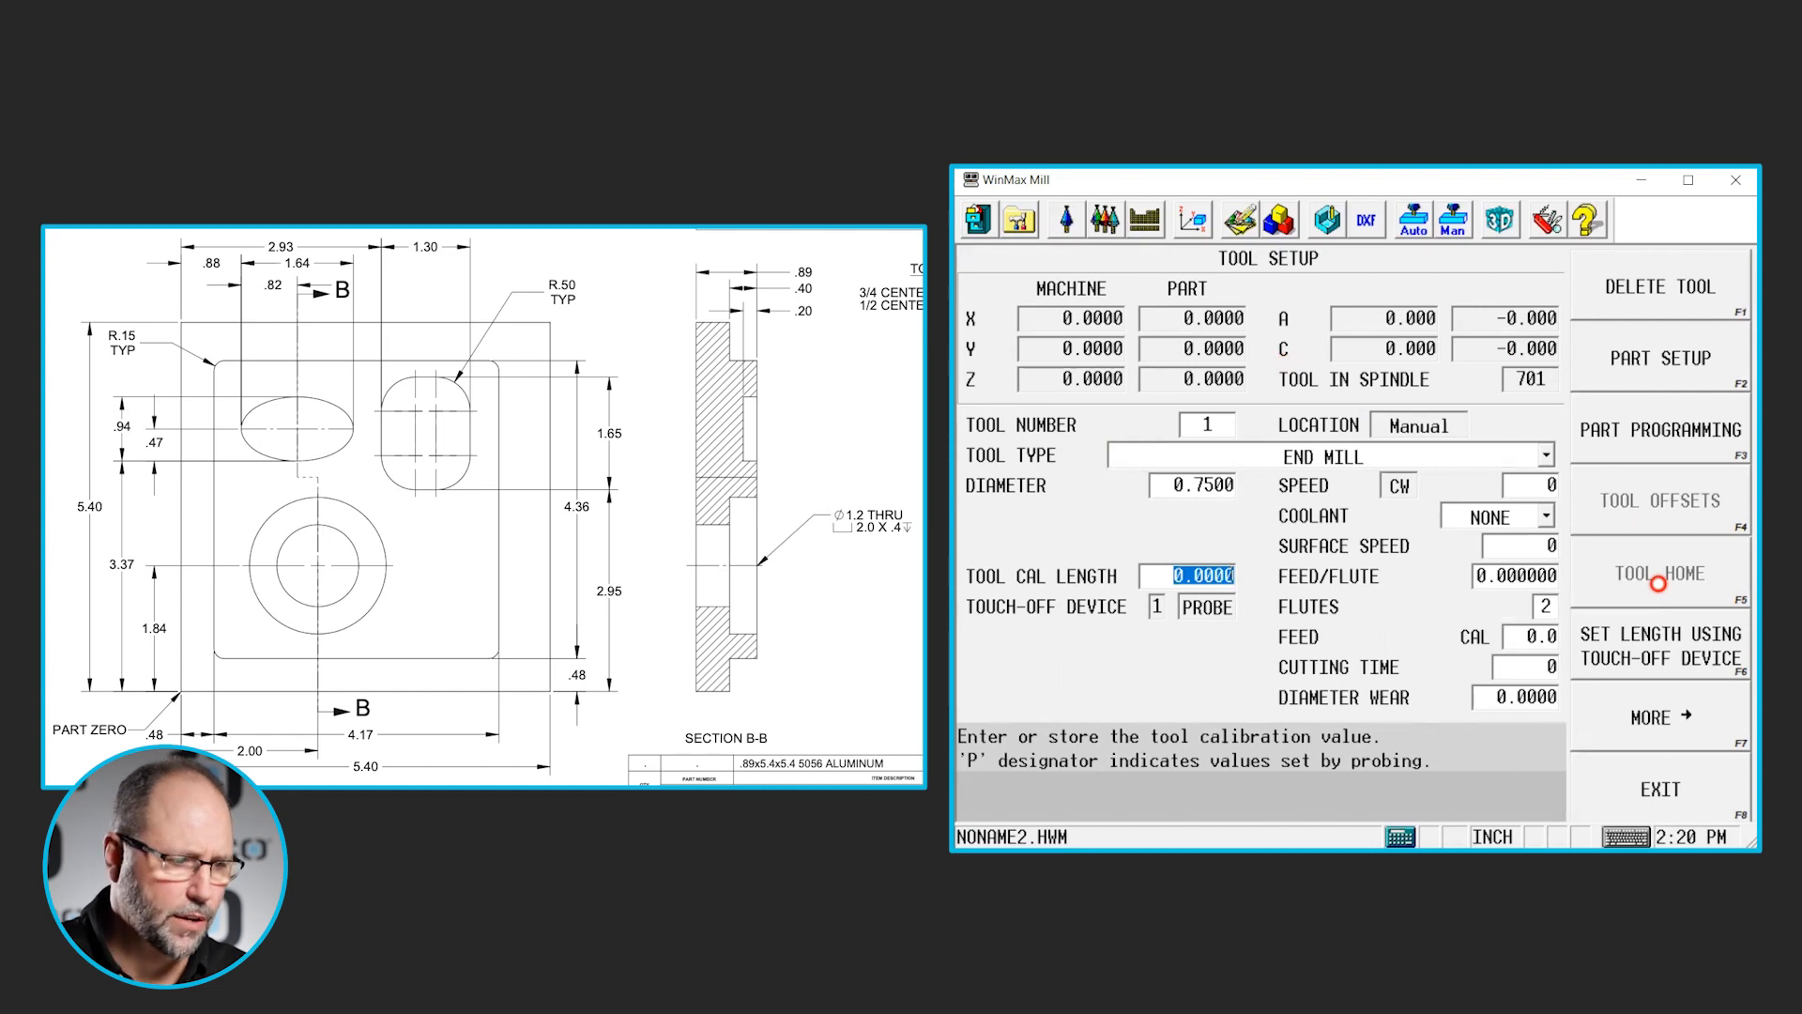
# - Define tool 2 as an end mill with a diameter of 0.5
pyautogui.click(1212, 426)
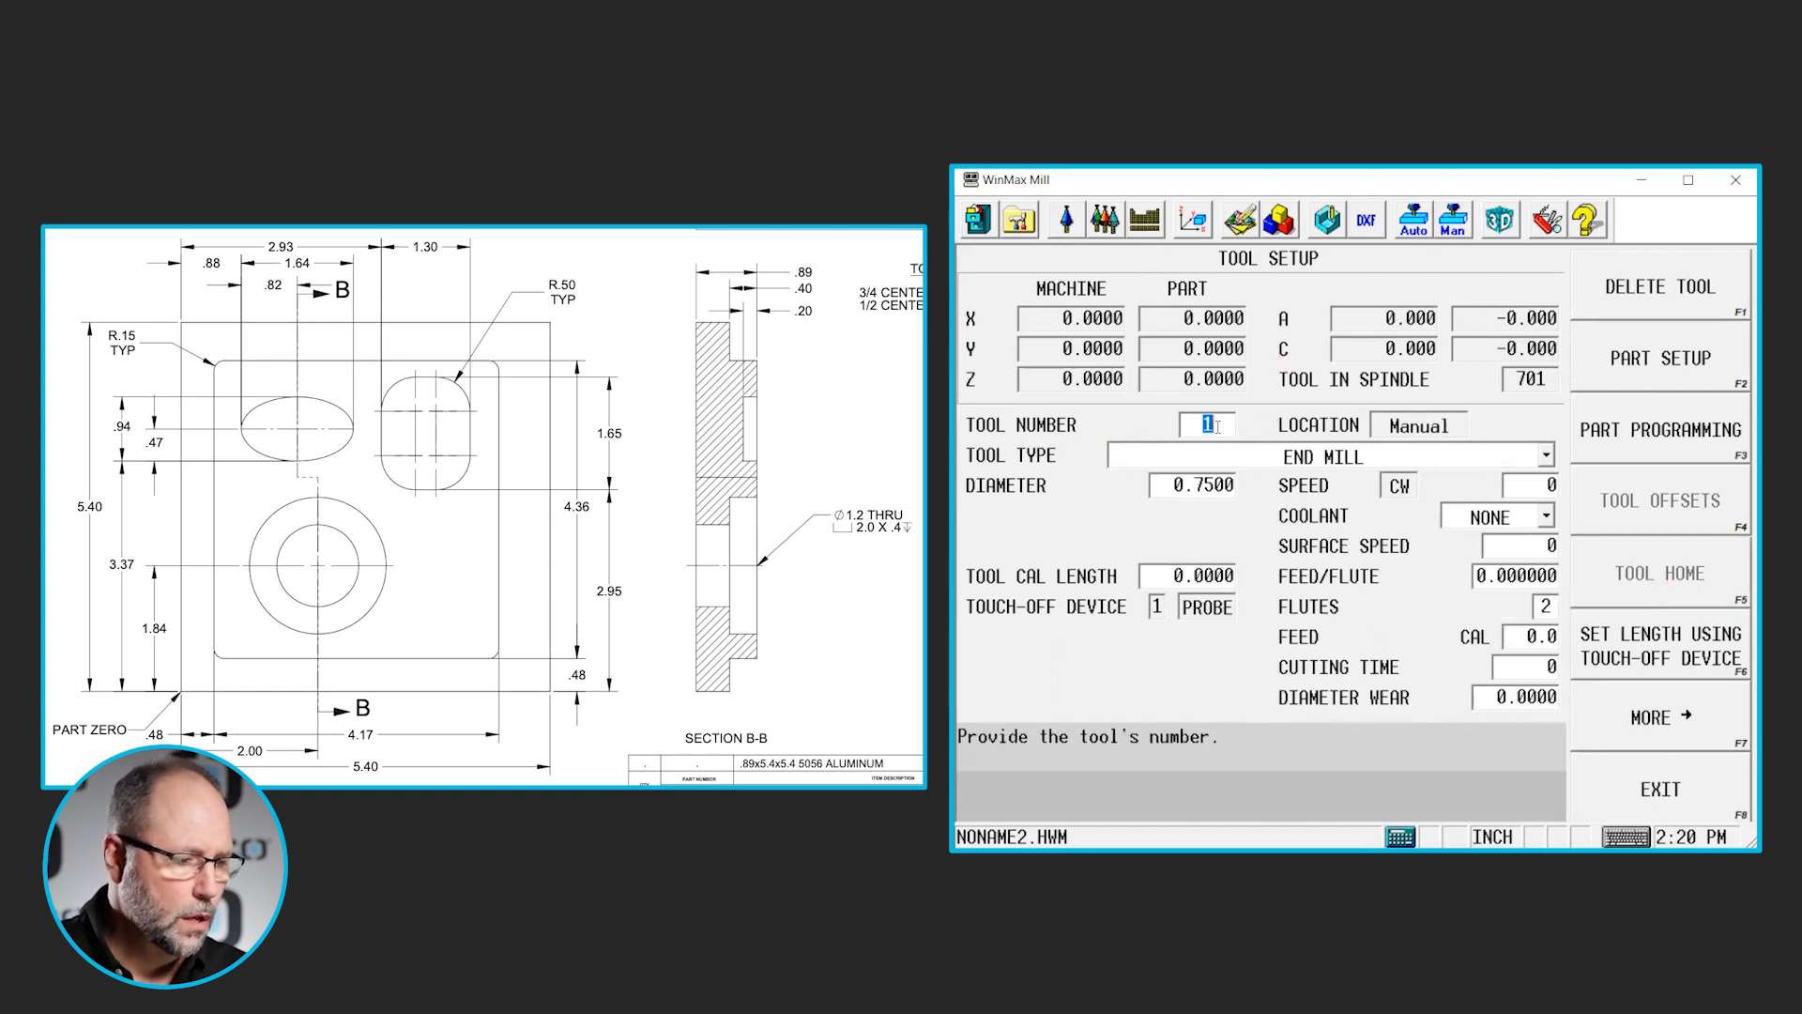
pyautogui.write('2')
pyautogui.press('Return')
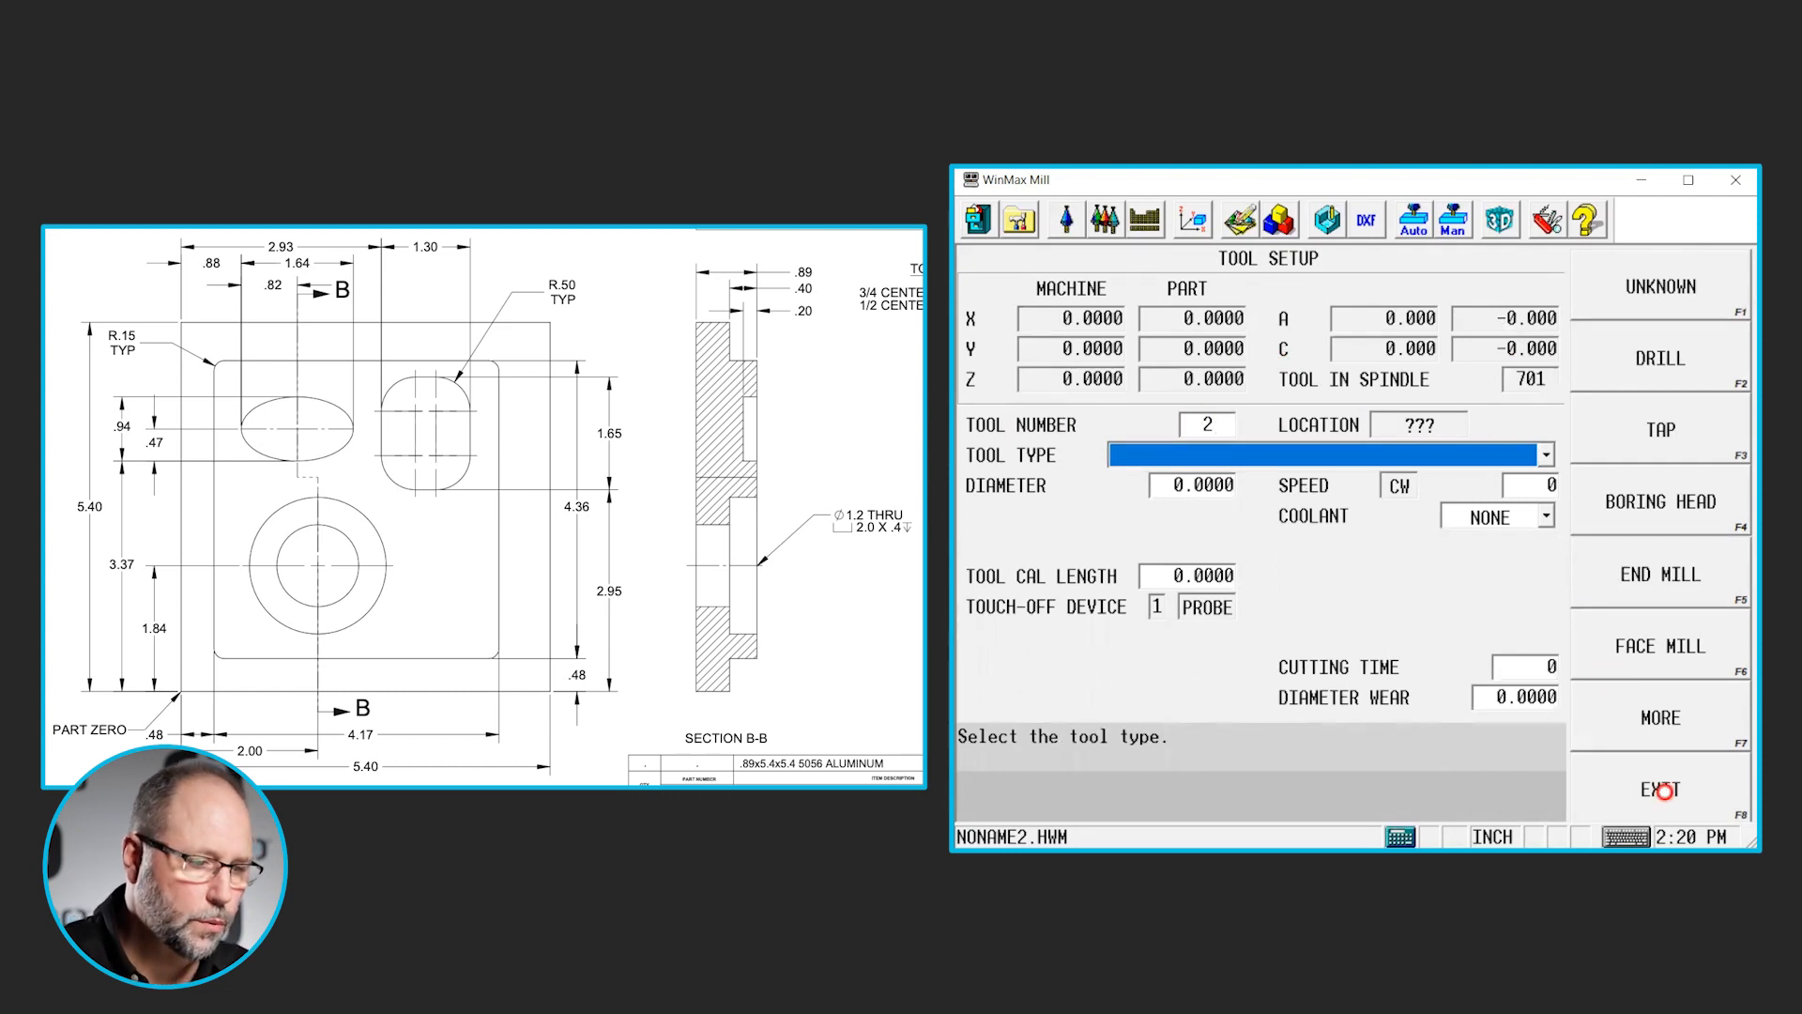
pyautogui.click(1675, 561)
pyautogui.write('.5')
pyautogui.press('Return')
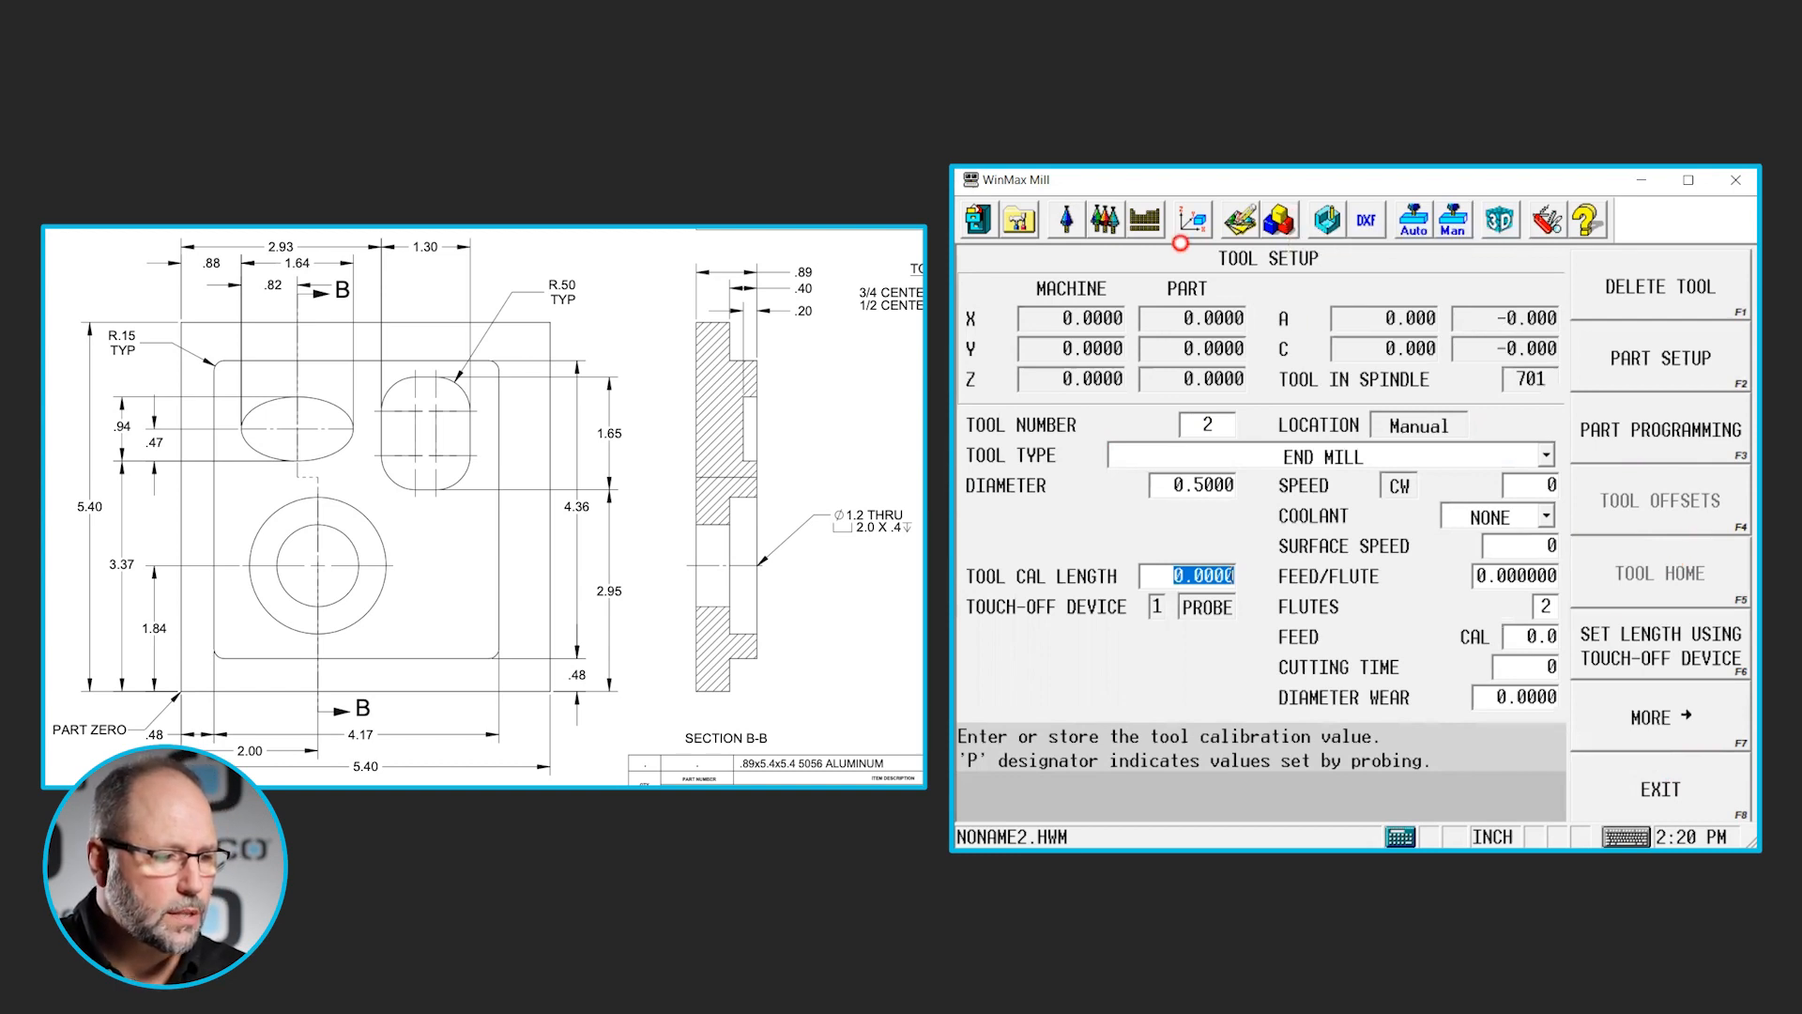
# - Add a Mill Ellipse block as block 1 of the part program
pyautogui.click(1020, 222)
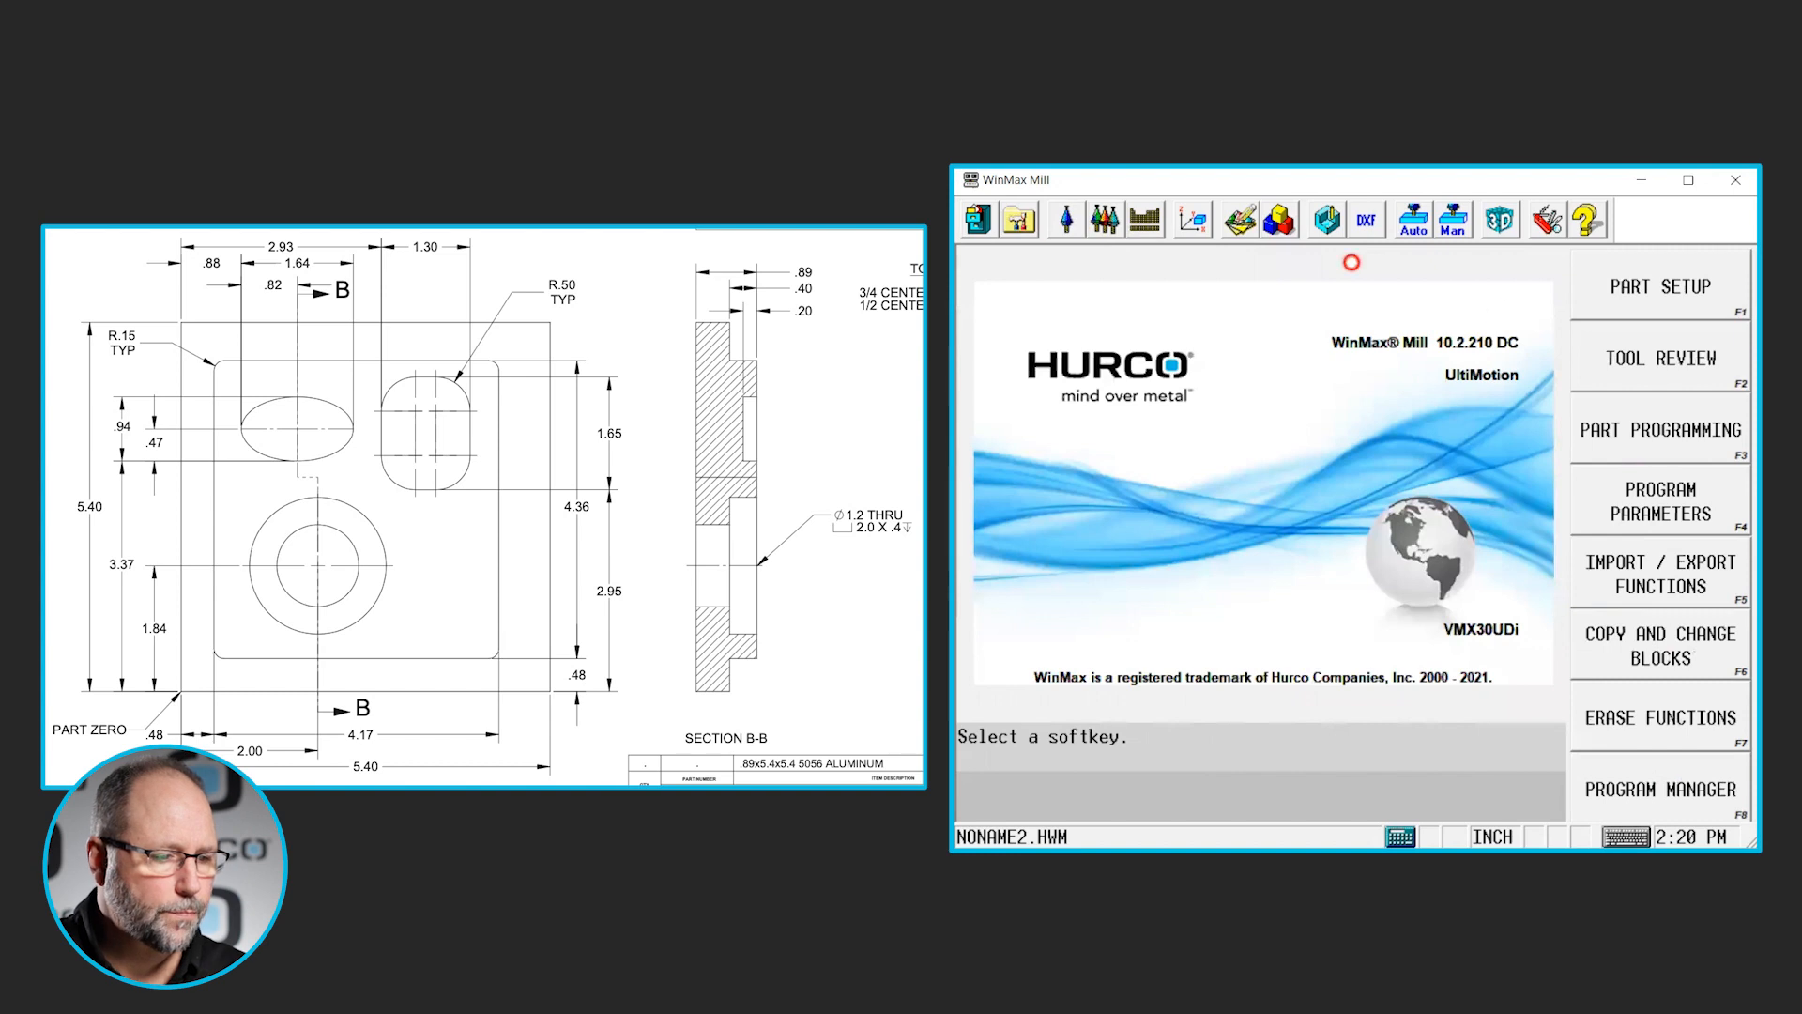
pyautogui.click(1684, 441)
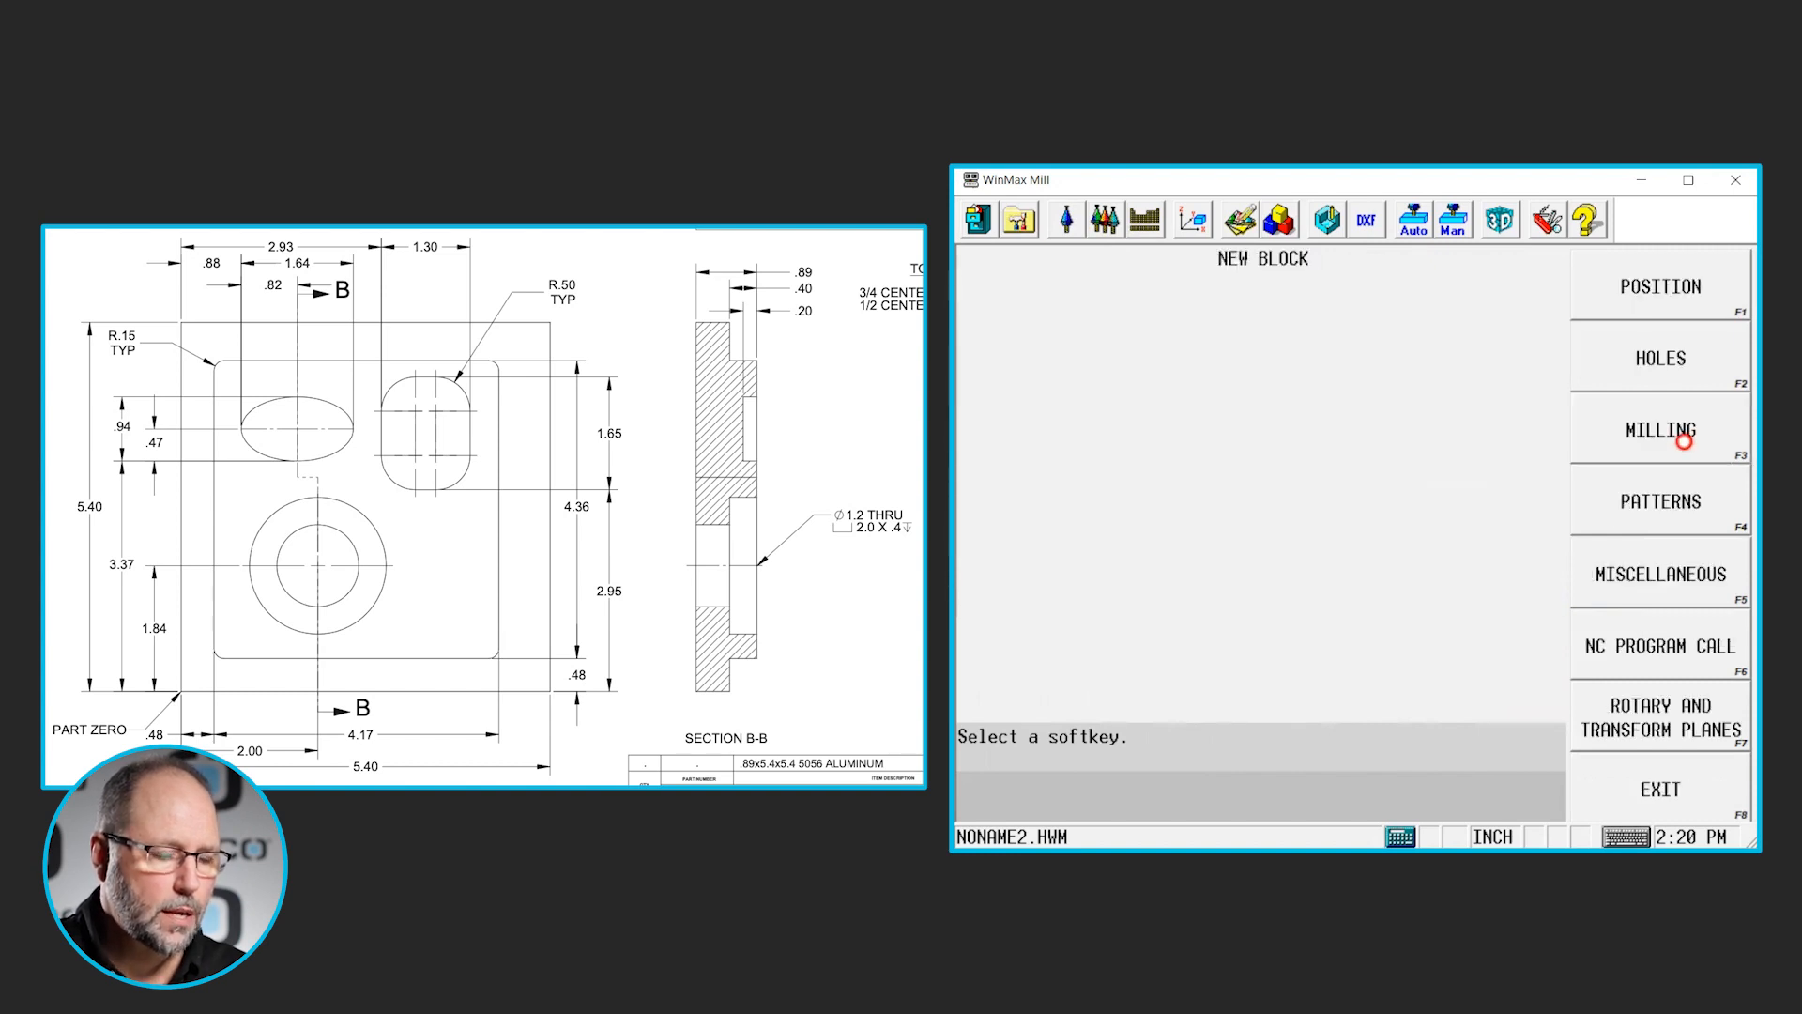
pyautogui.click(1635, 428)
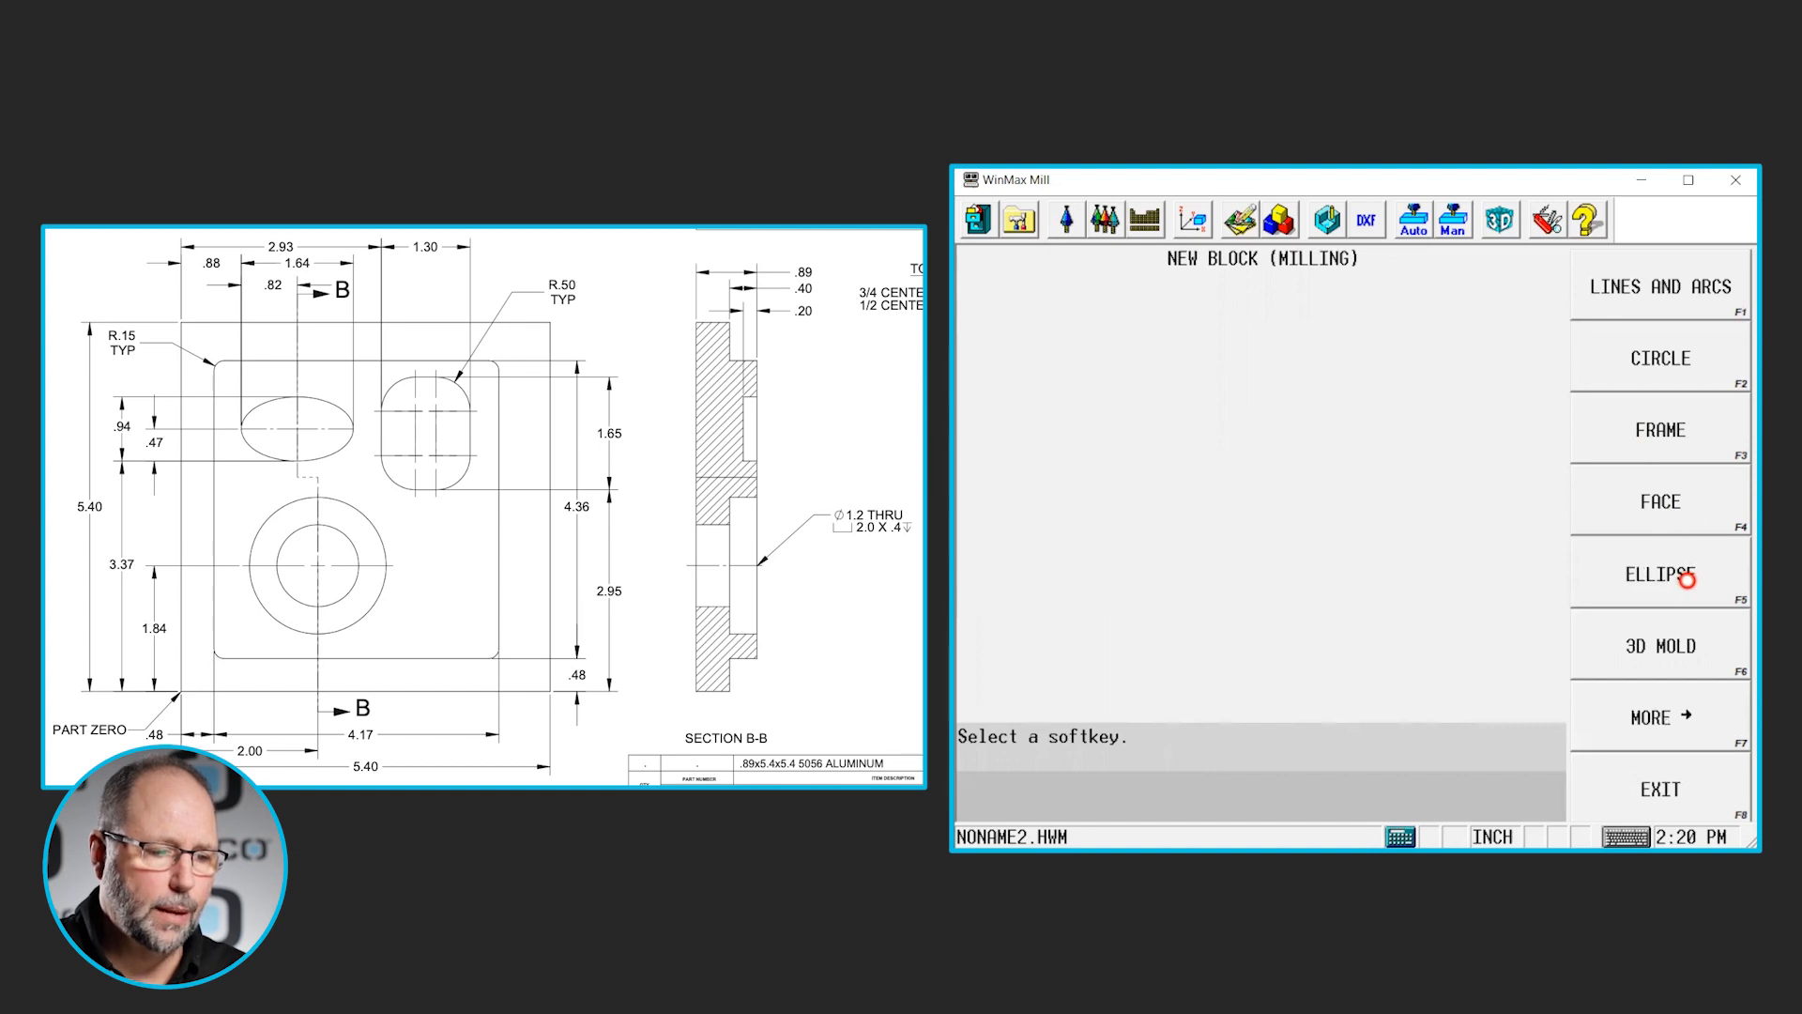
pyautogui.click(1687, 581)
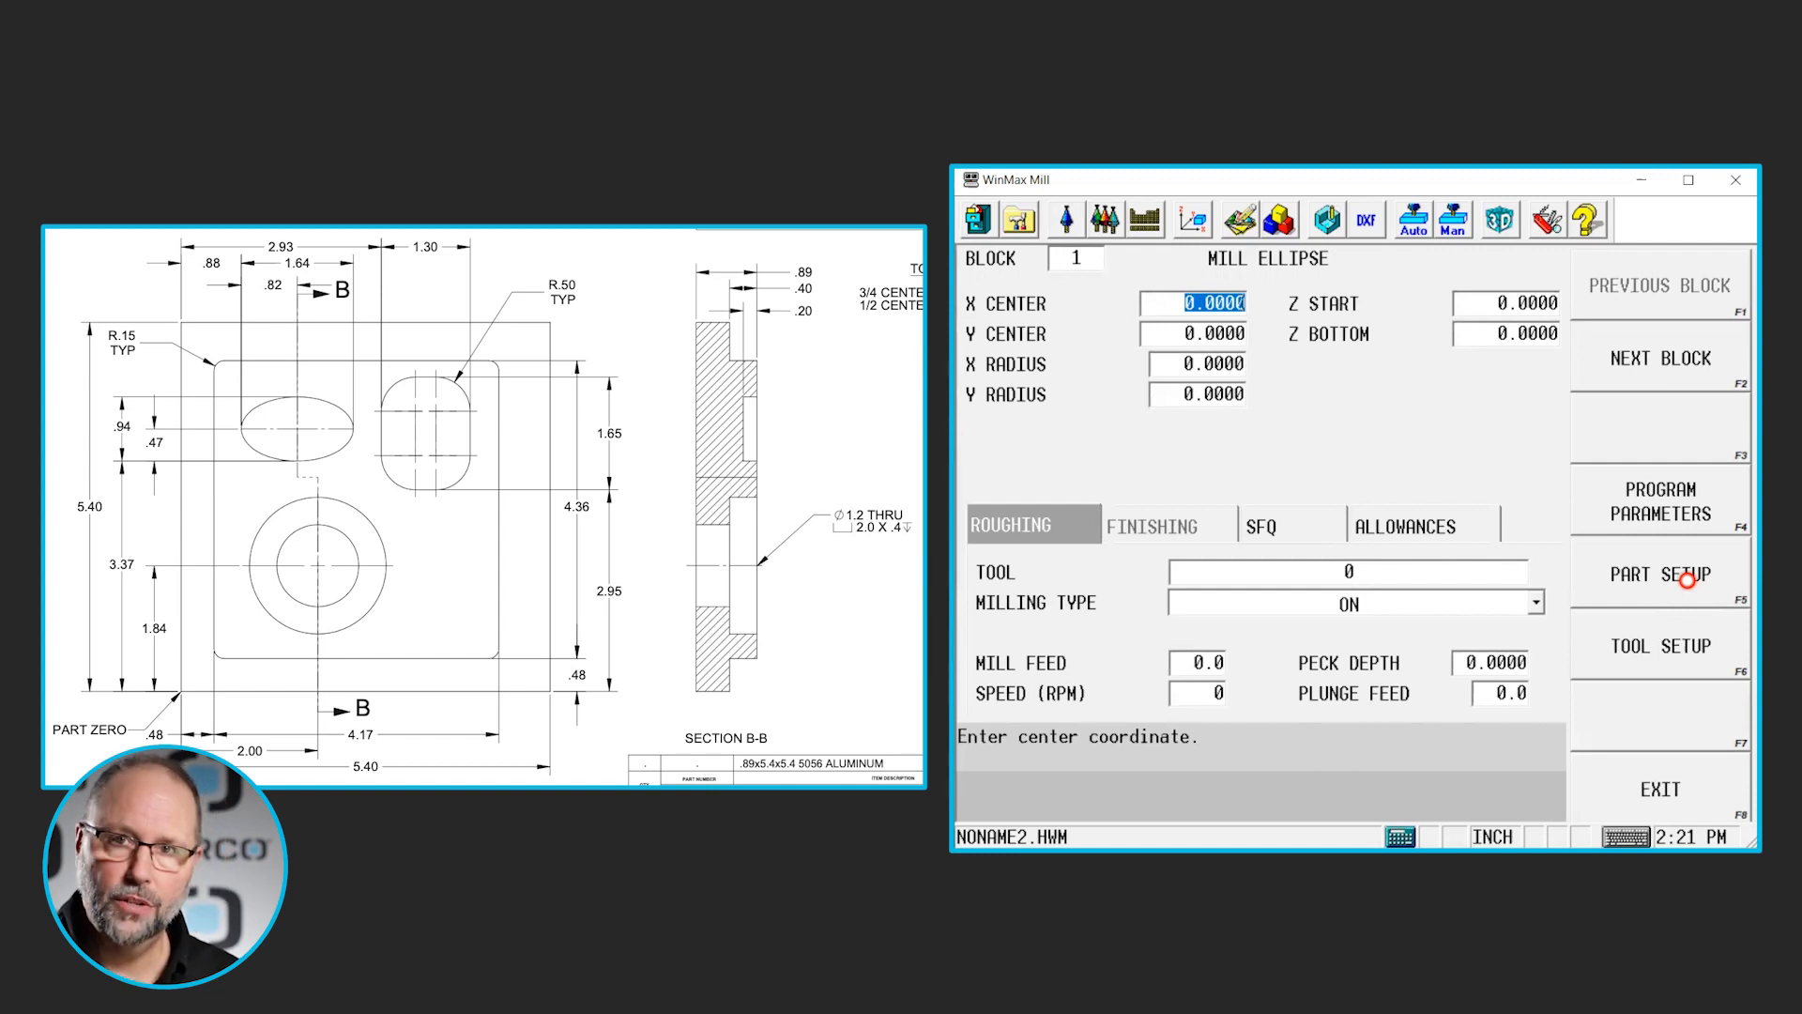
# - Set the ellipse's X center to 1.7, the sum of .88 and .82
pyautogui.write('.')
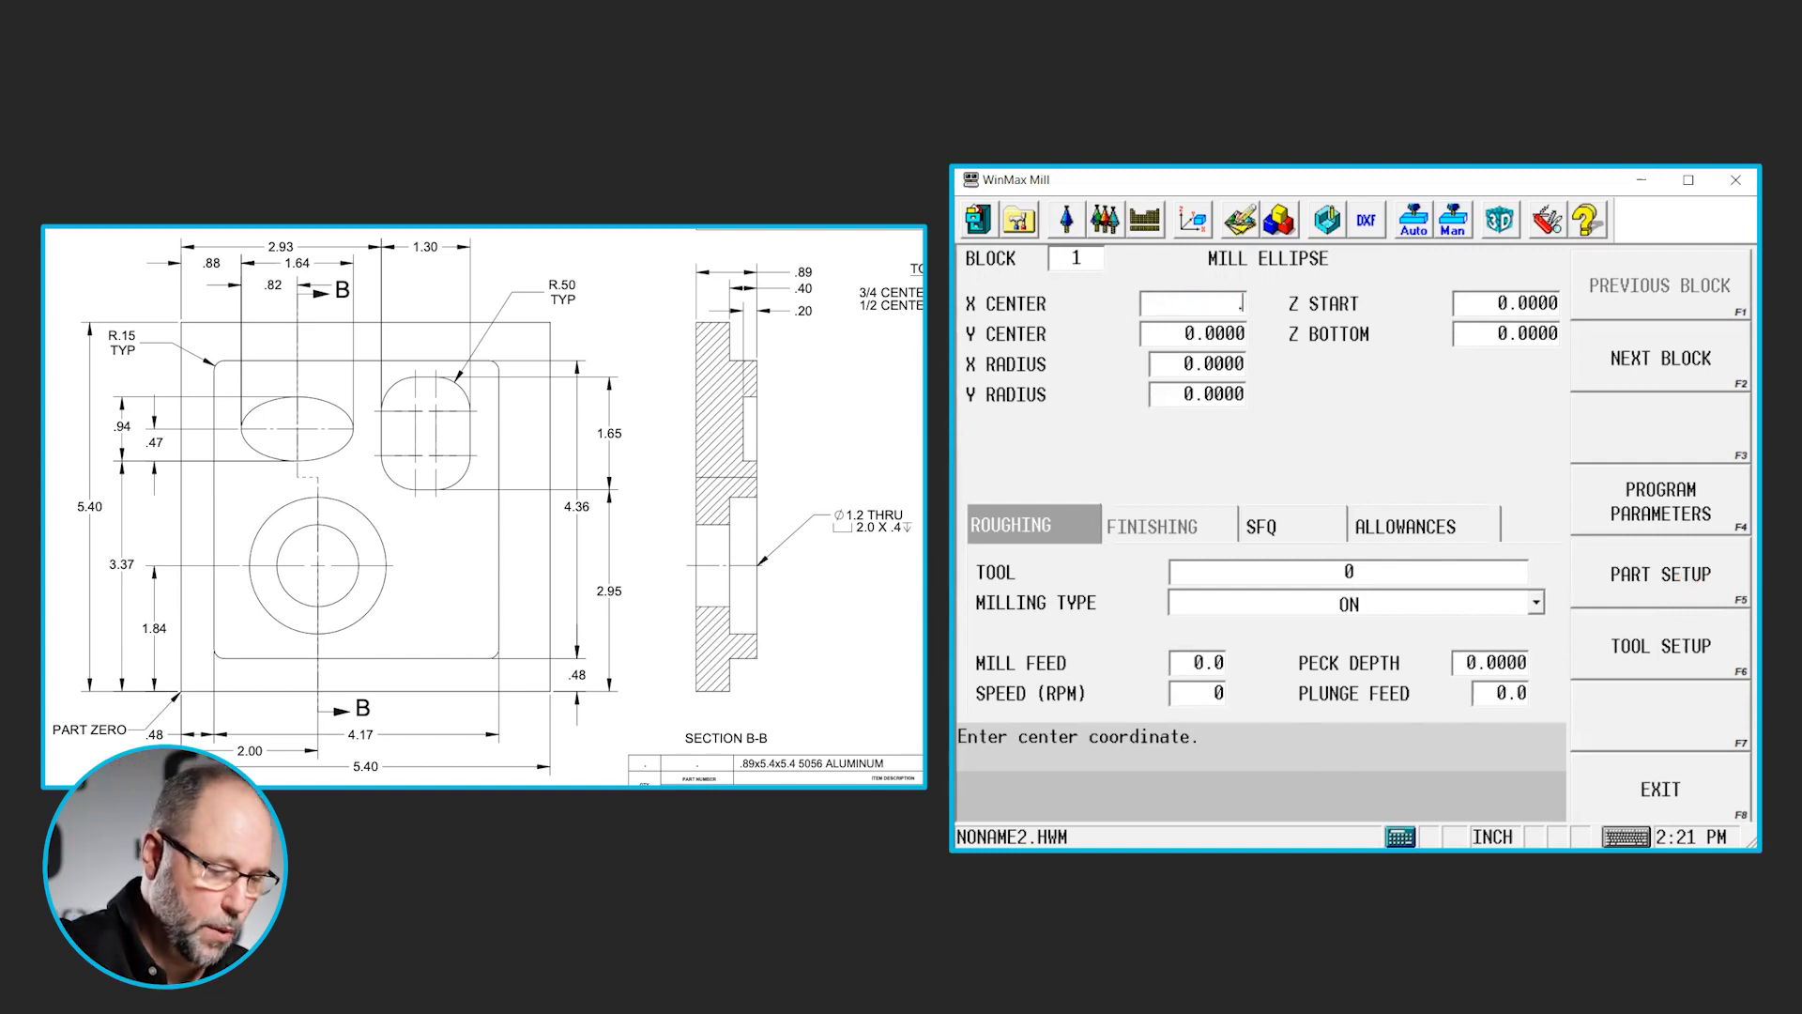
pyautogui.write('88')
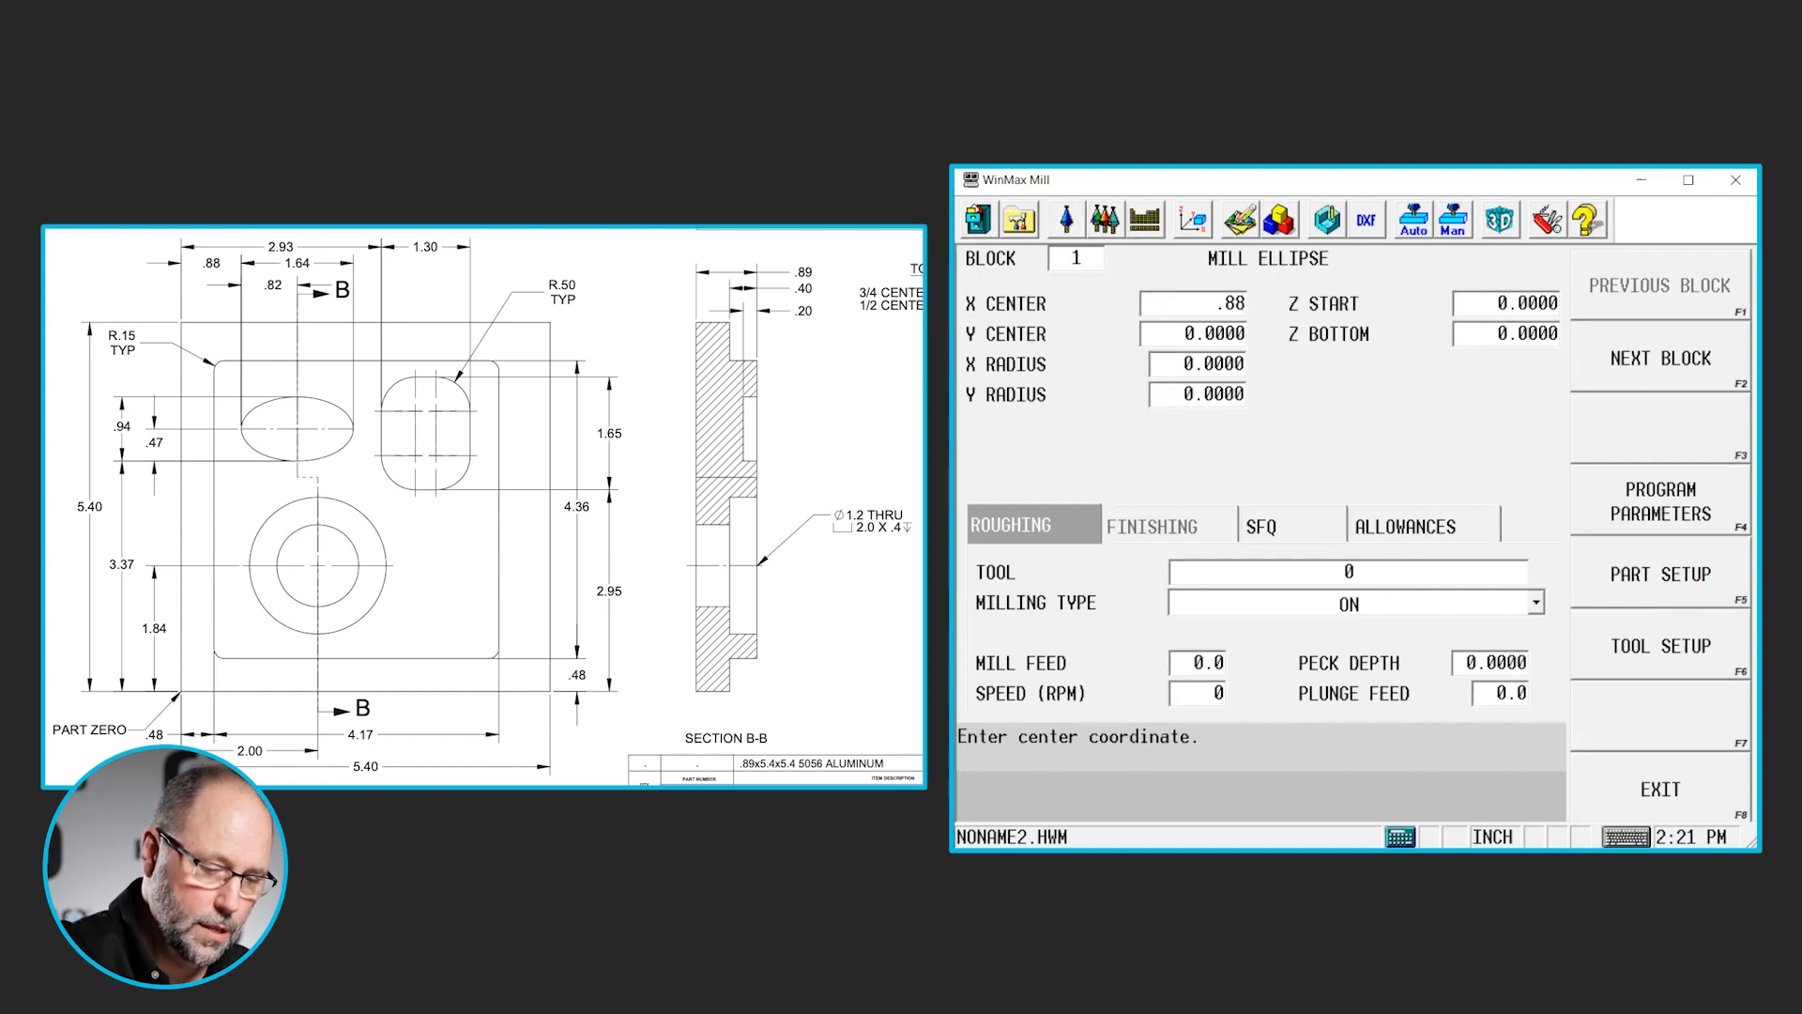
pyautogui.press('Return')
pyautogui.write('.')
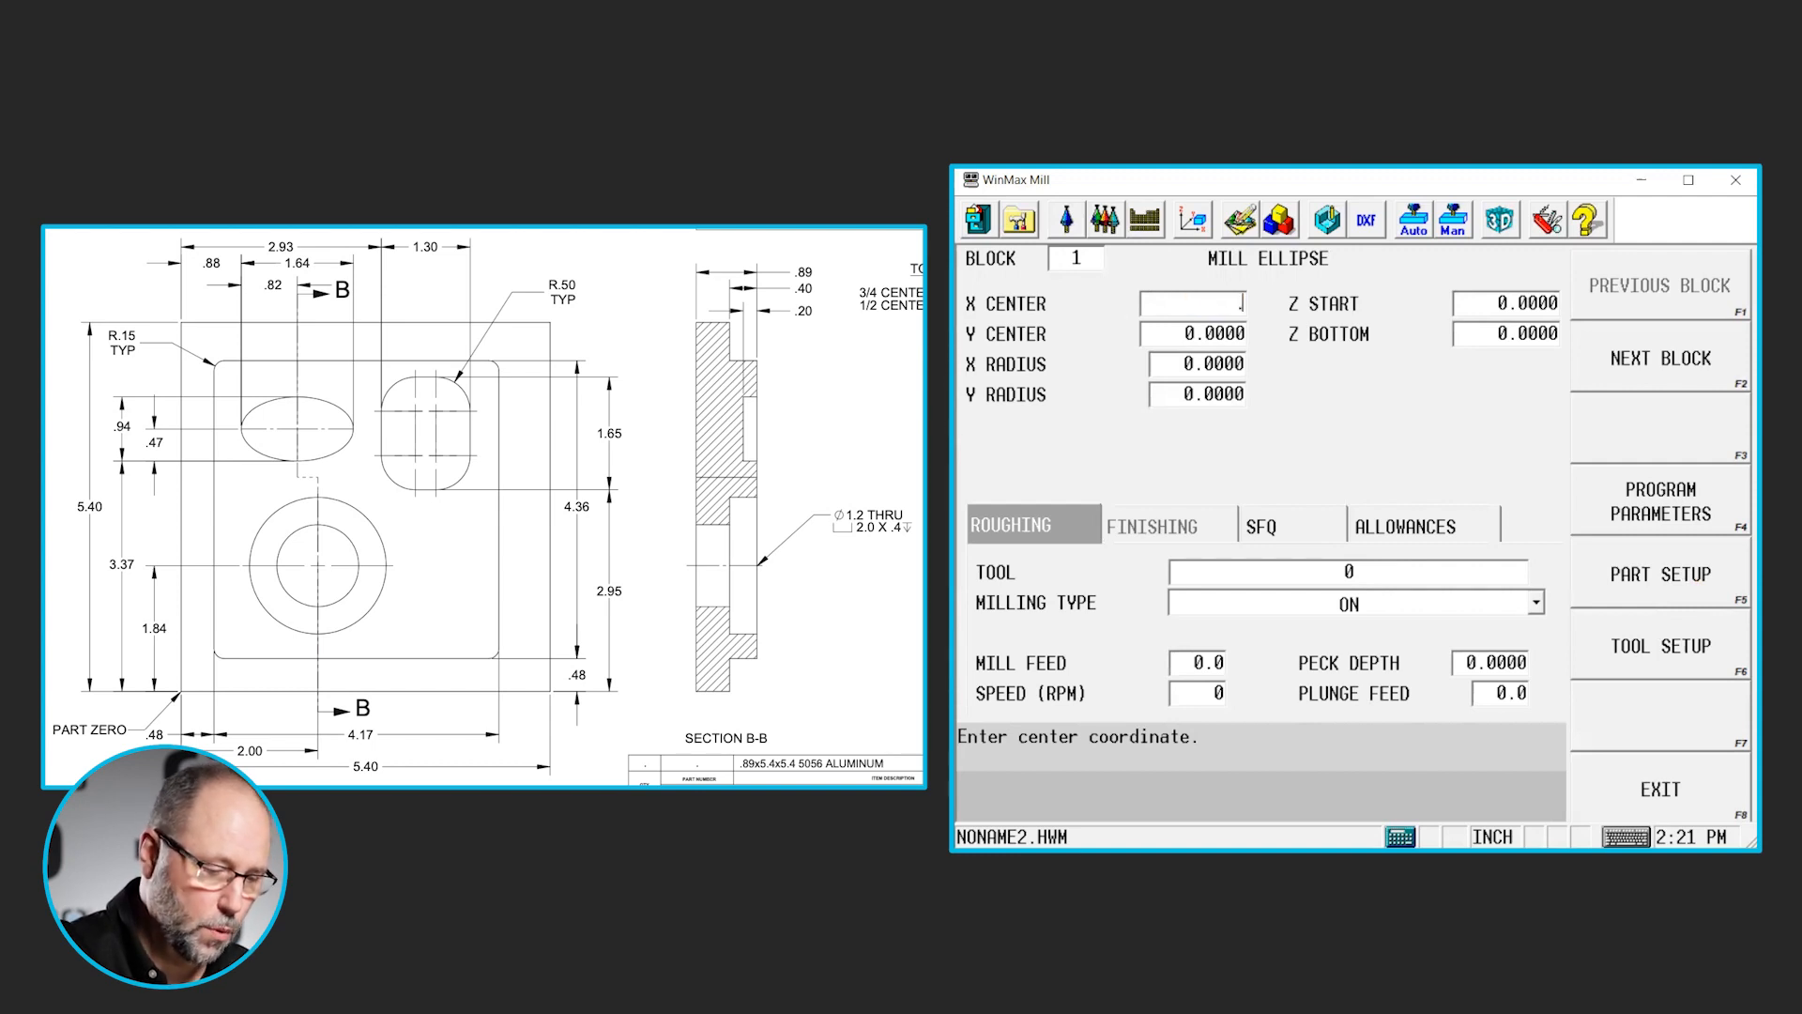
pyautogui.write('82')
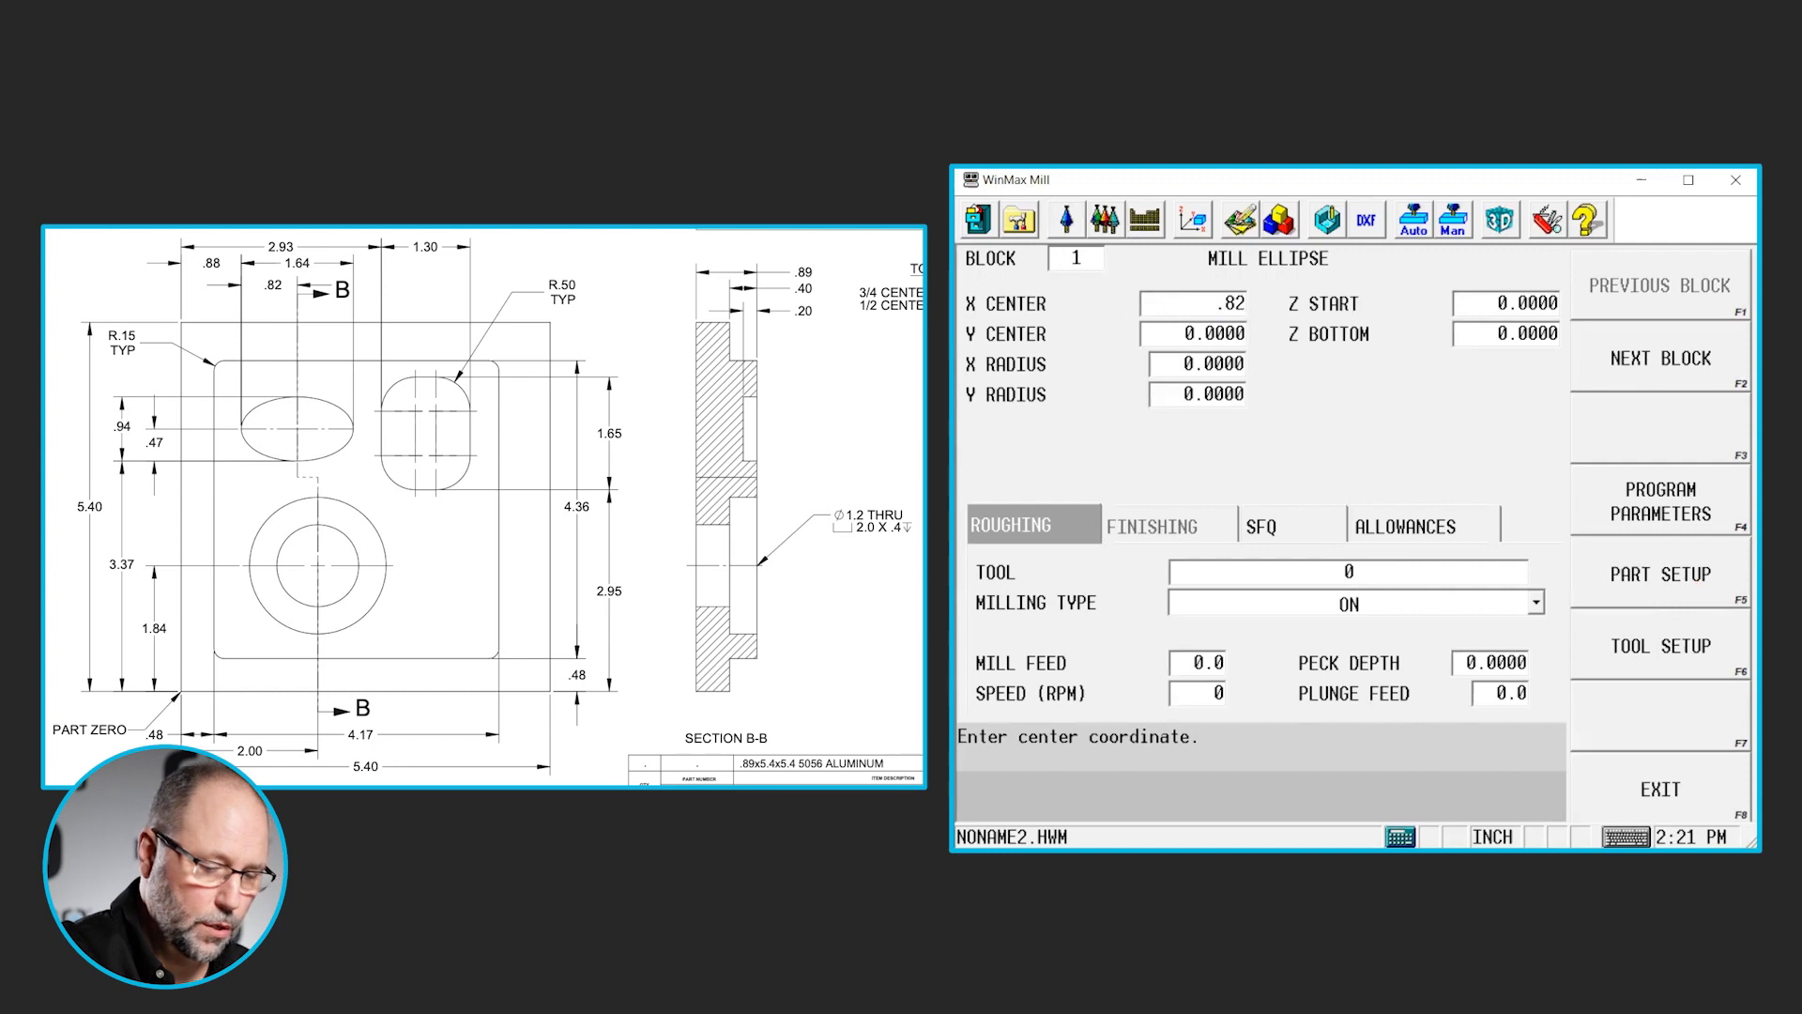
pyautogui.press('Return')
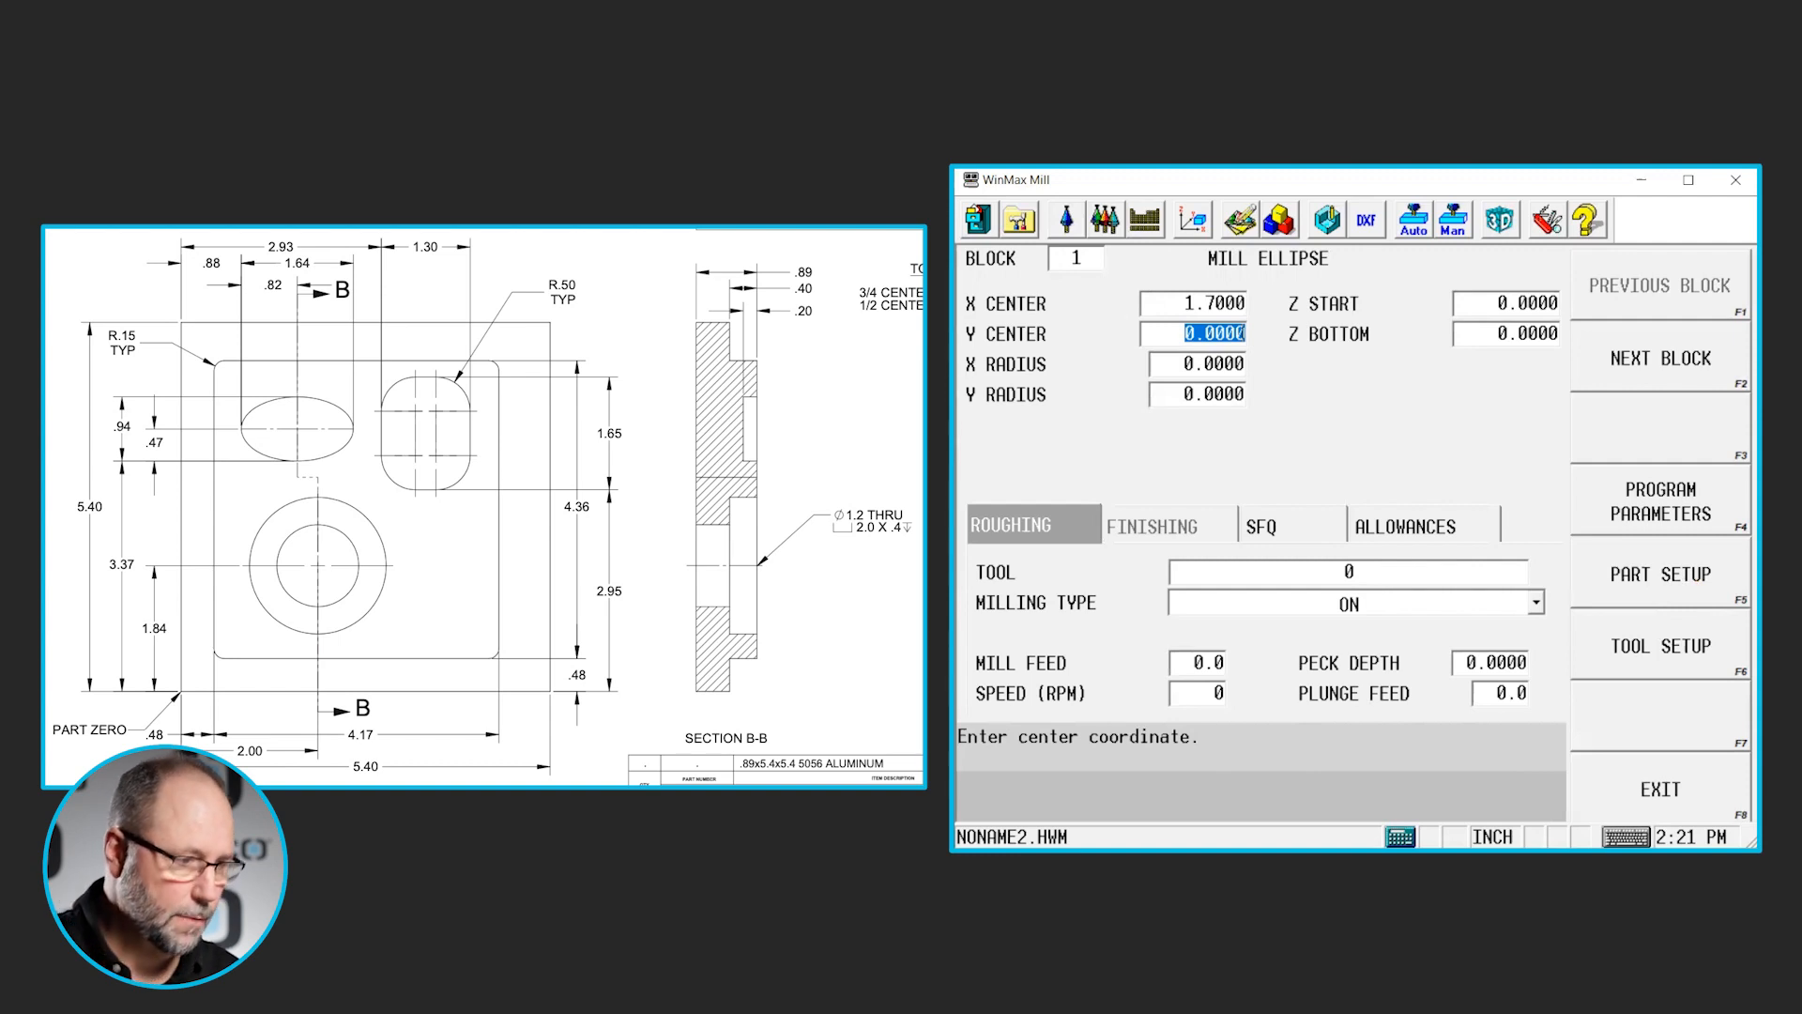
# - Set the ellipse's Y center to 3.84, the sum of 3.37 and .47
pyautogui.write('3.')
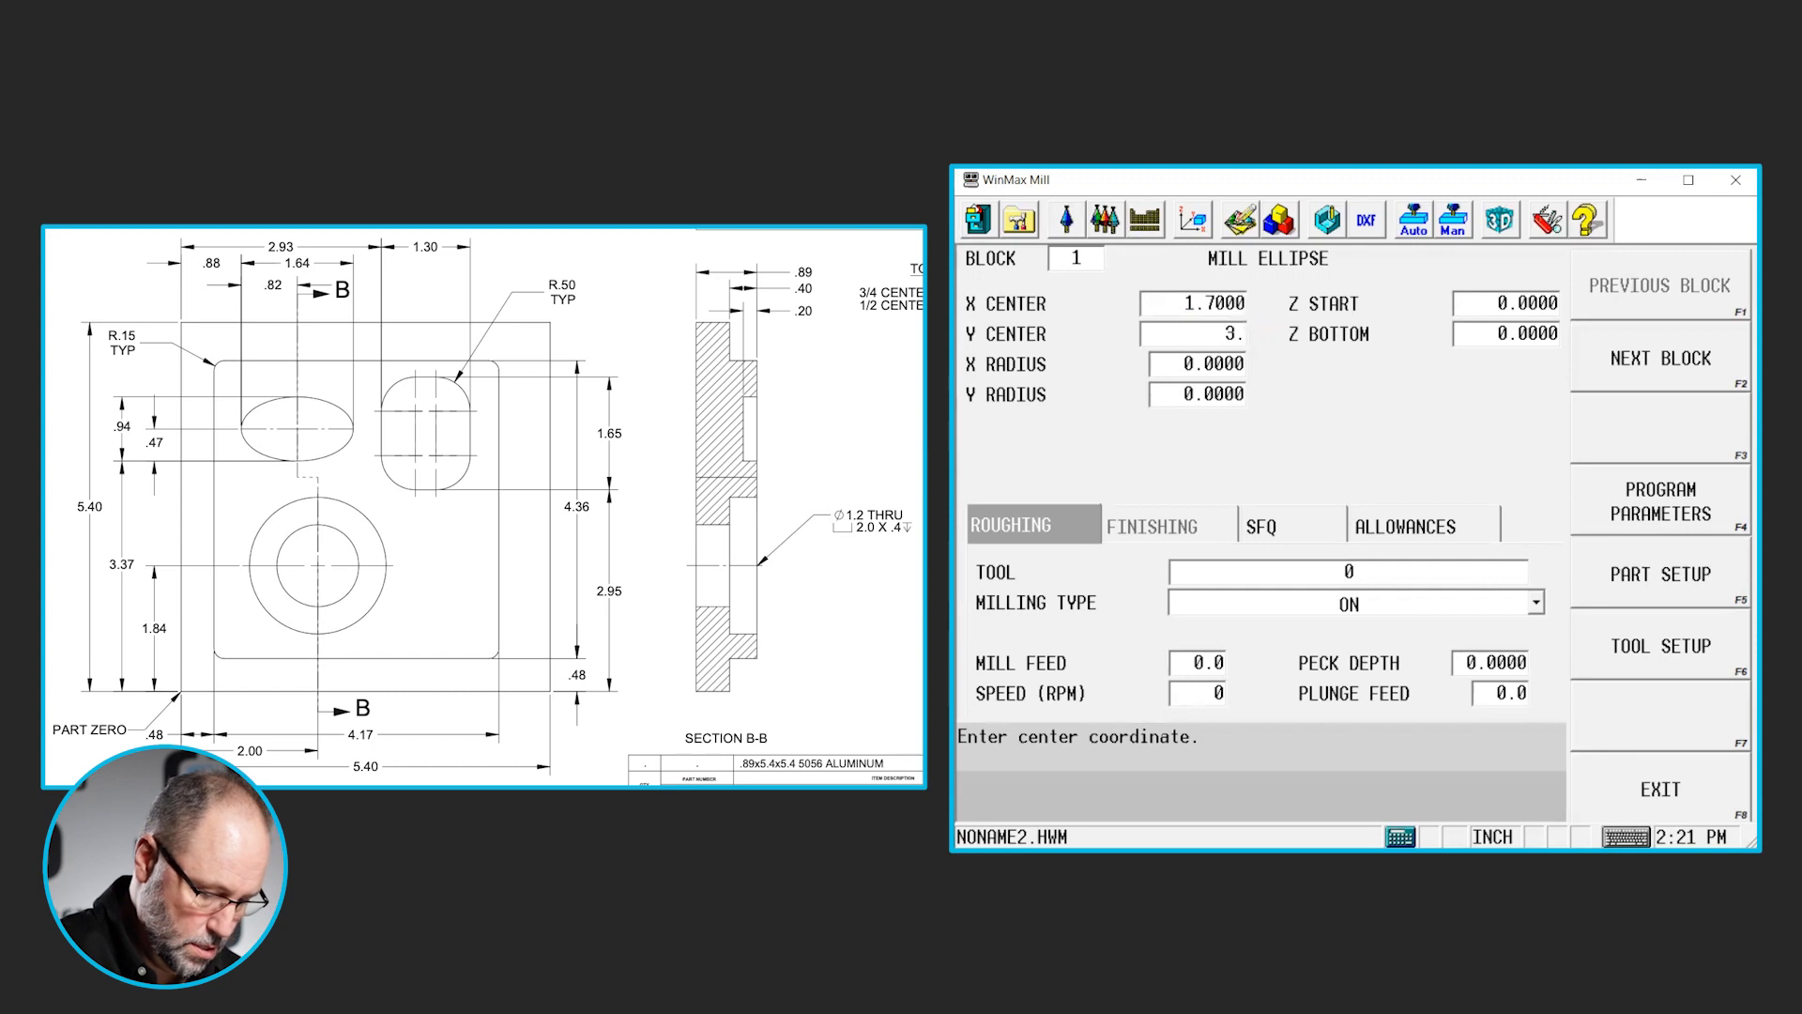
pyautogui.write('37')
pyautogui.press('Return')
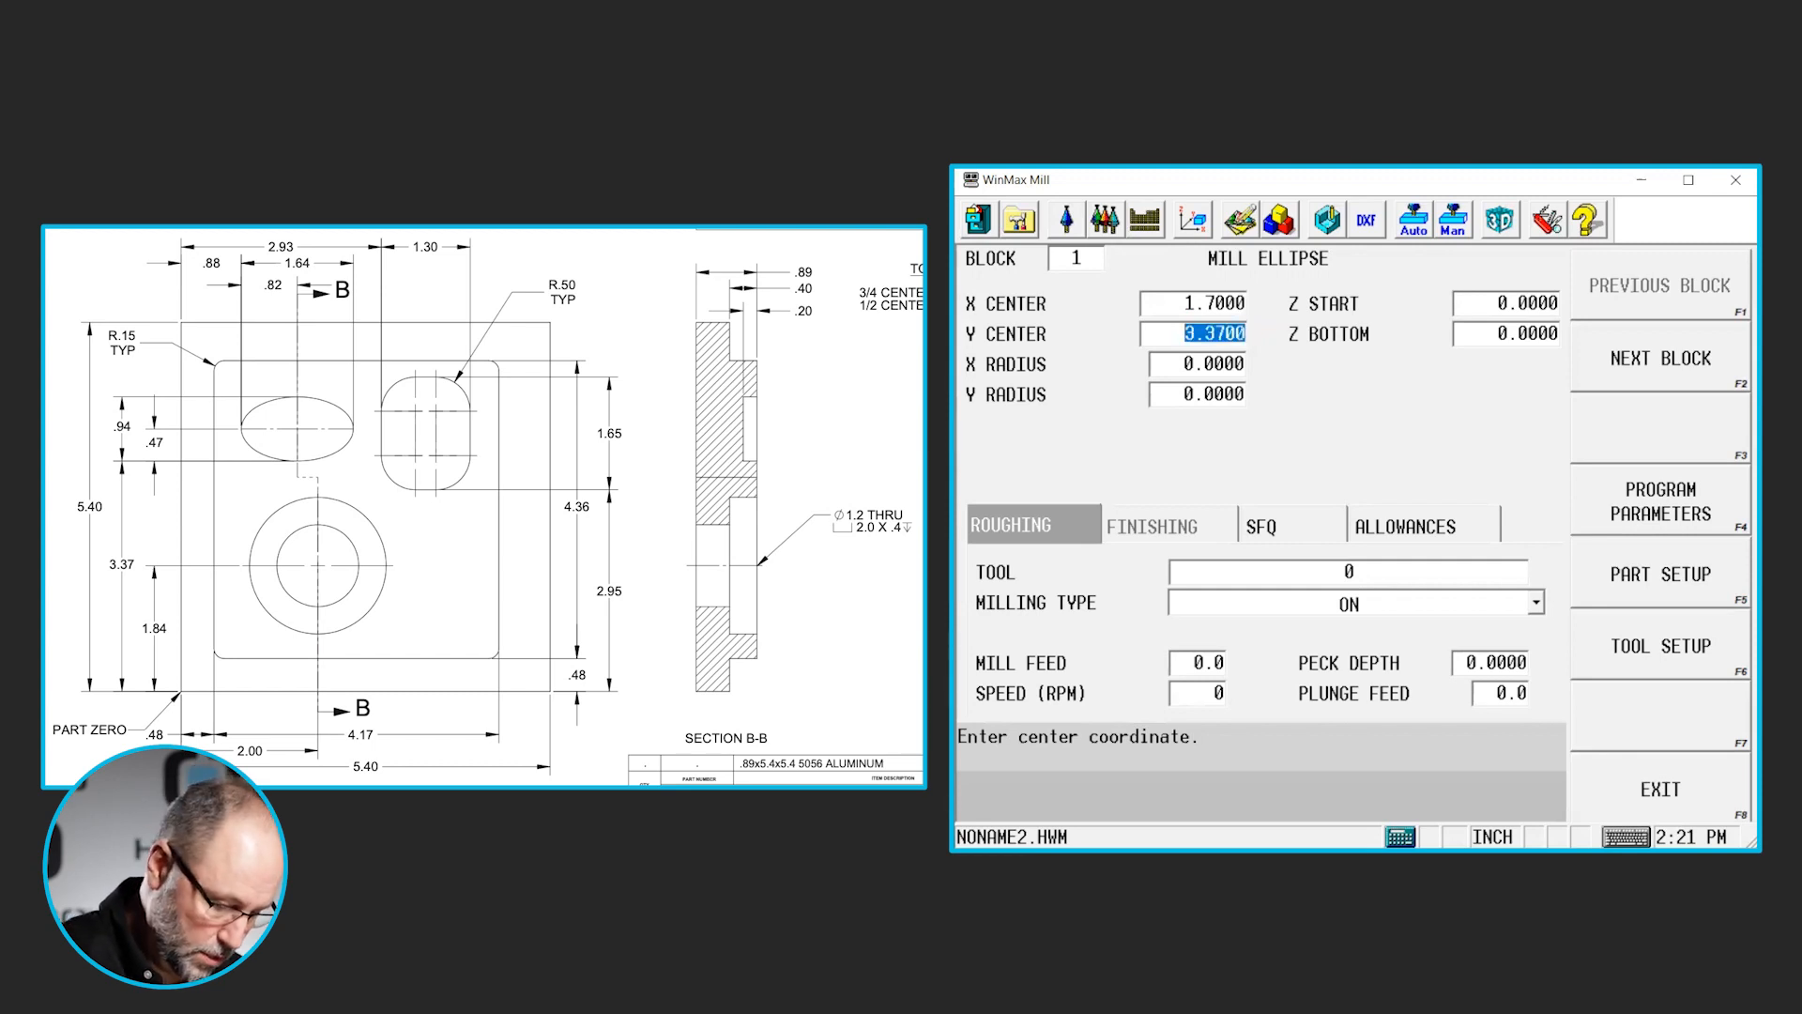
pyautogui.write('.47')
pyautogui.press('Return')
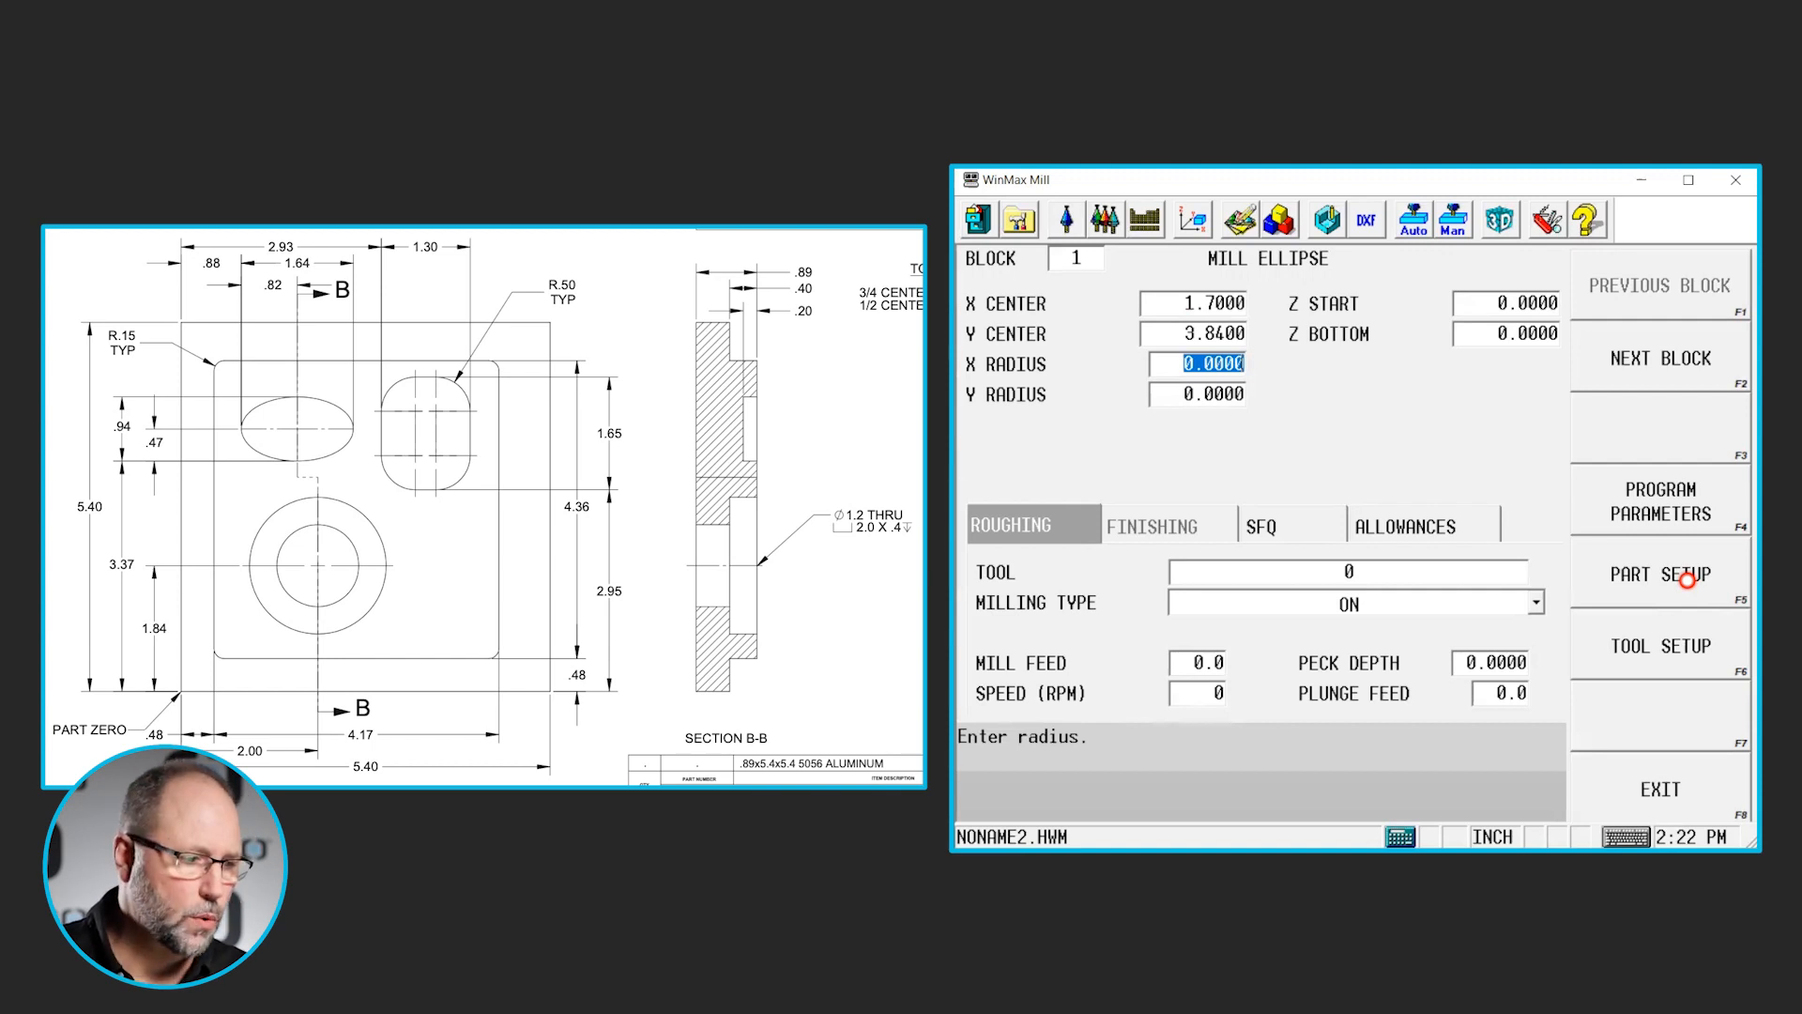
# - Set the ellipse's X radius to 0.82 and its Y radius to 0.47
pyautogui.write('.')
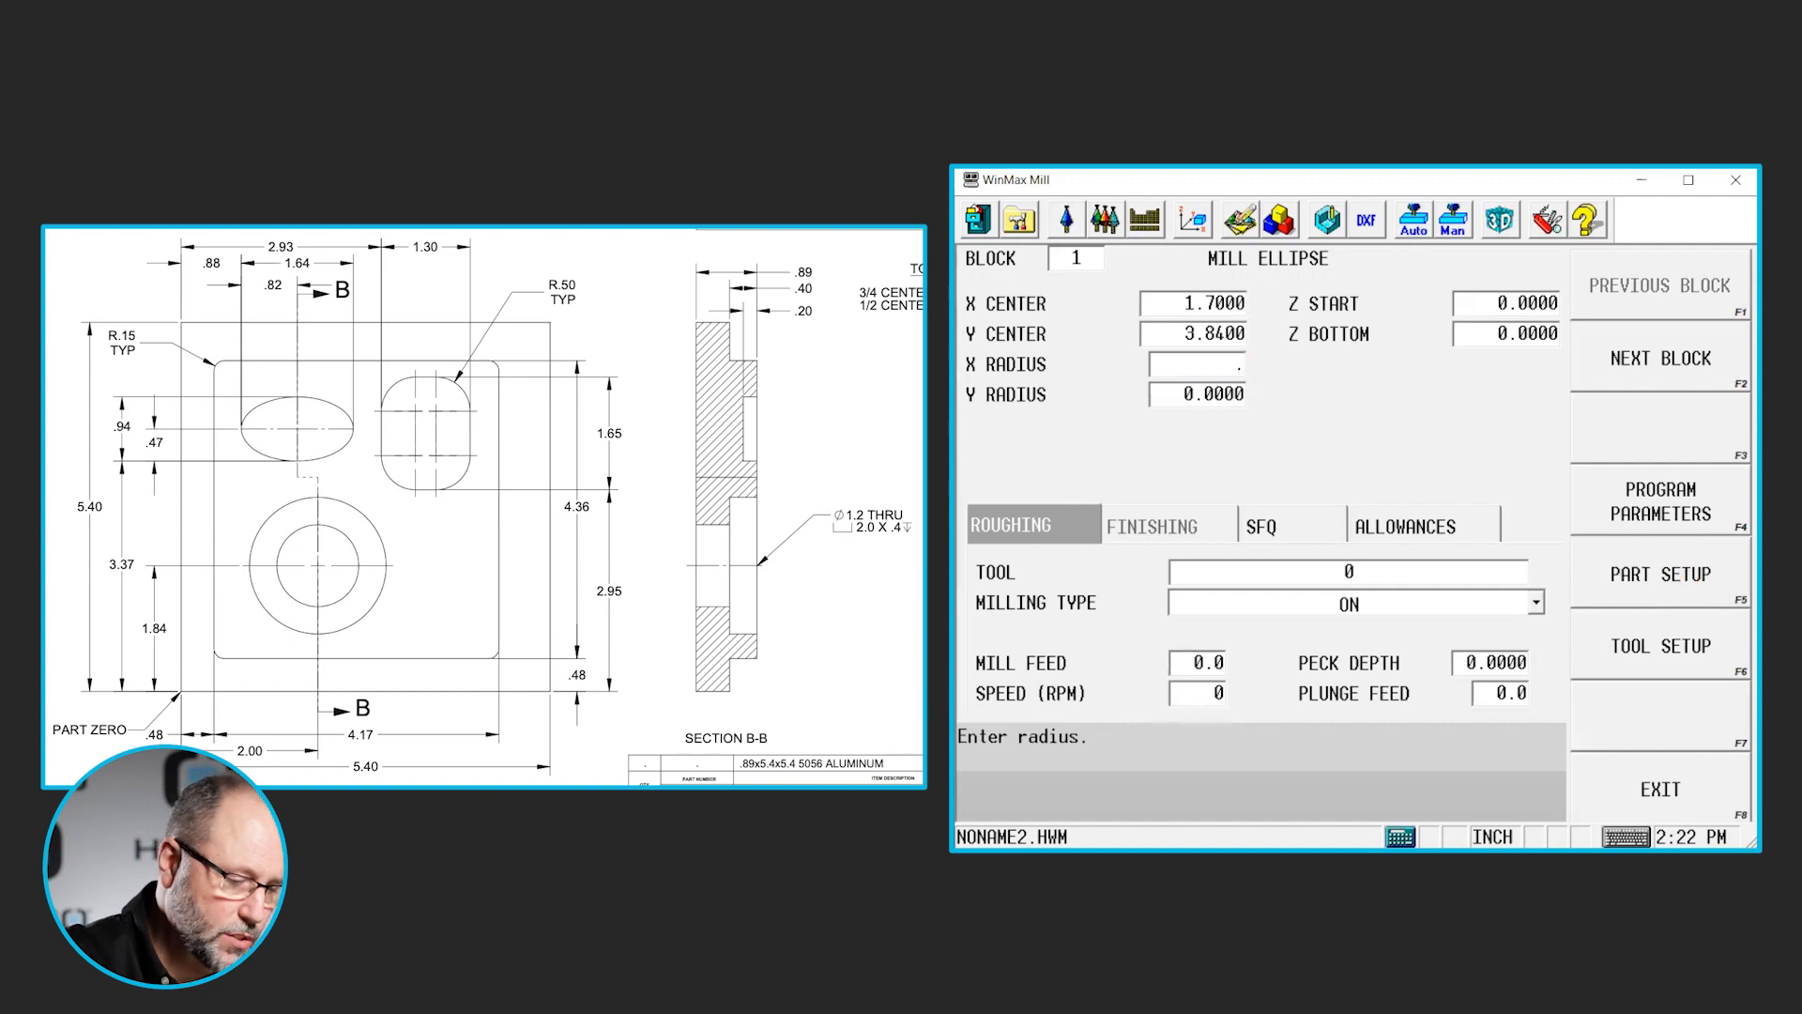
pyautogui.write('82')
pyautogui.press('Return')
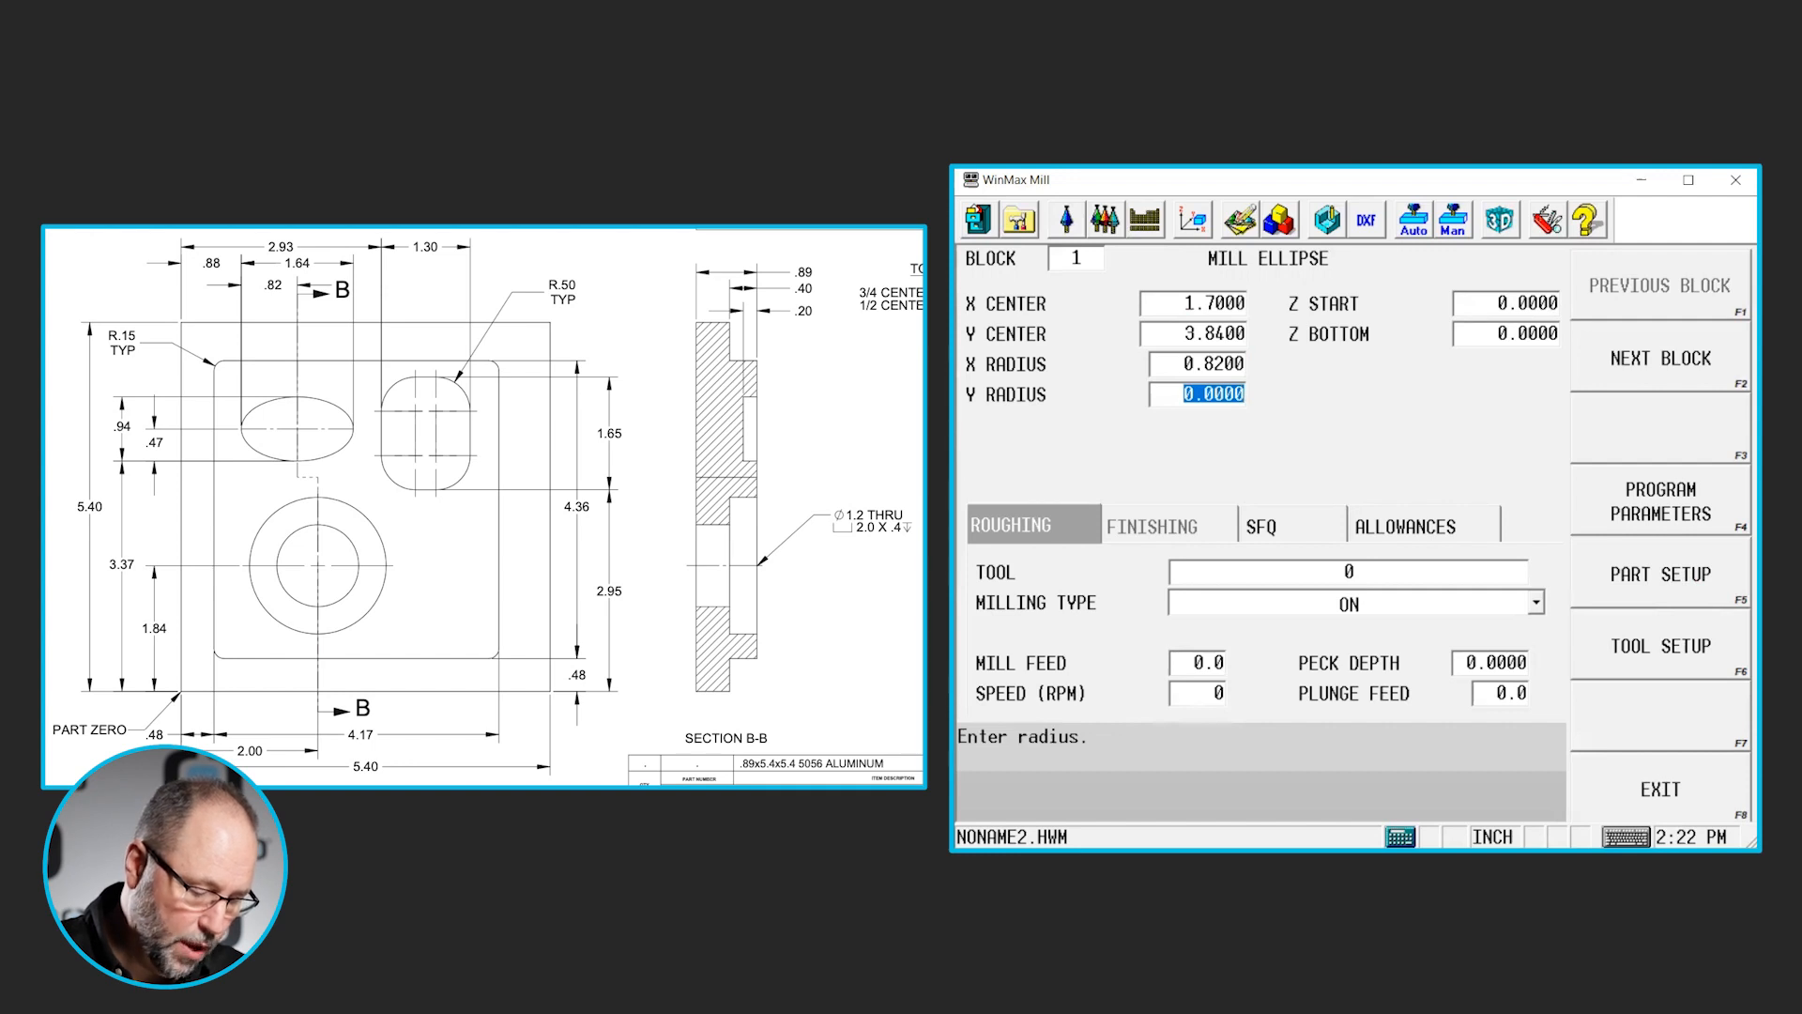
pyautogui.write('.47')
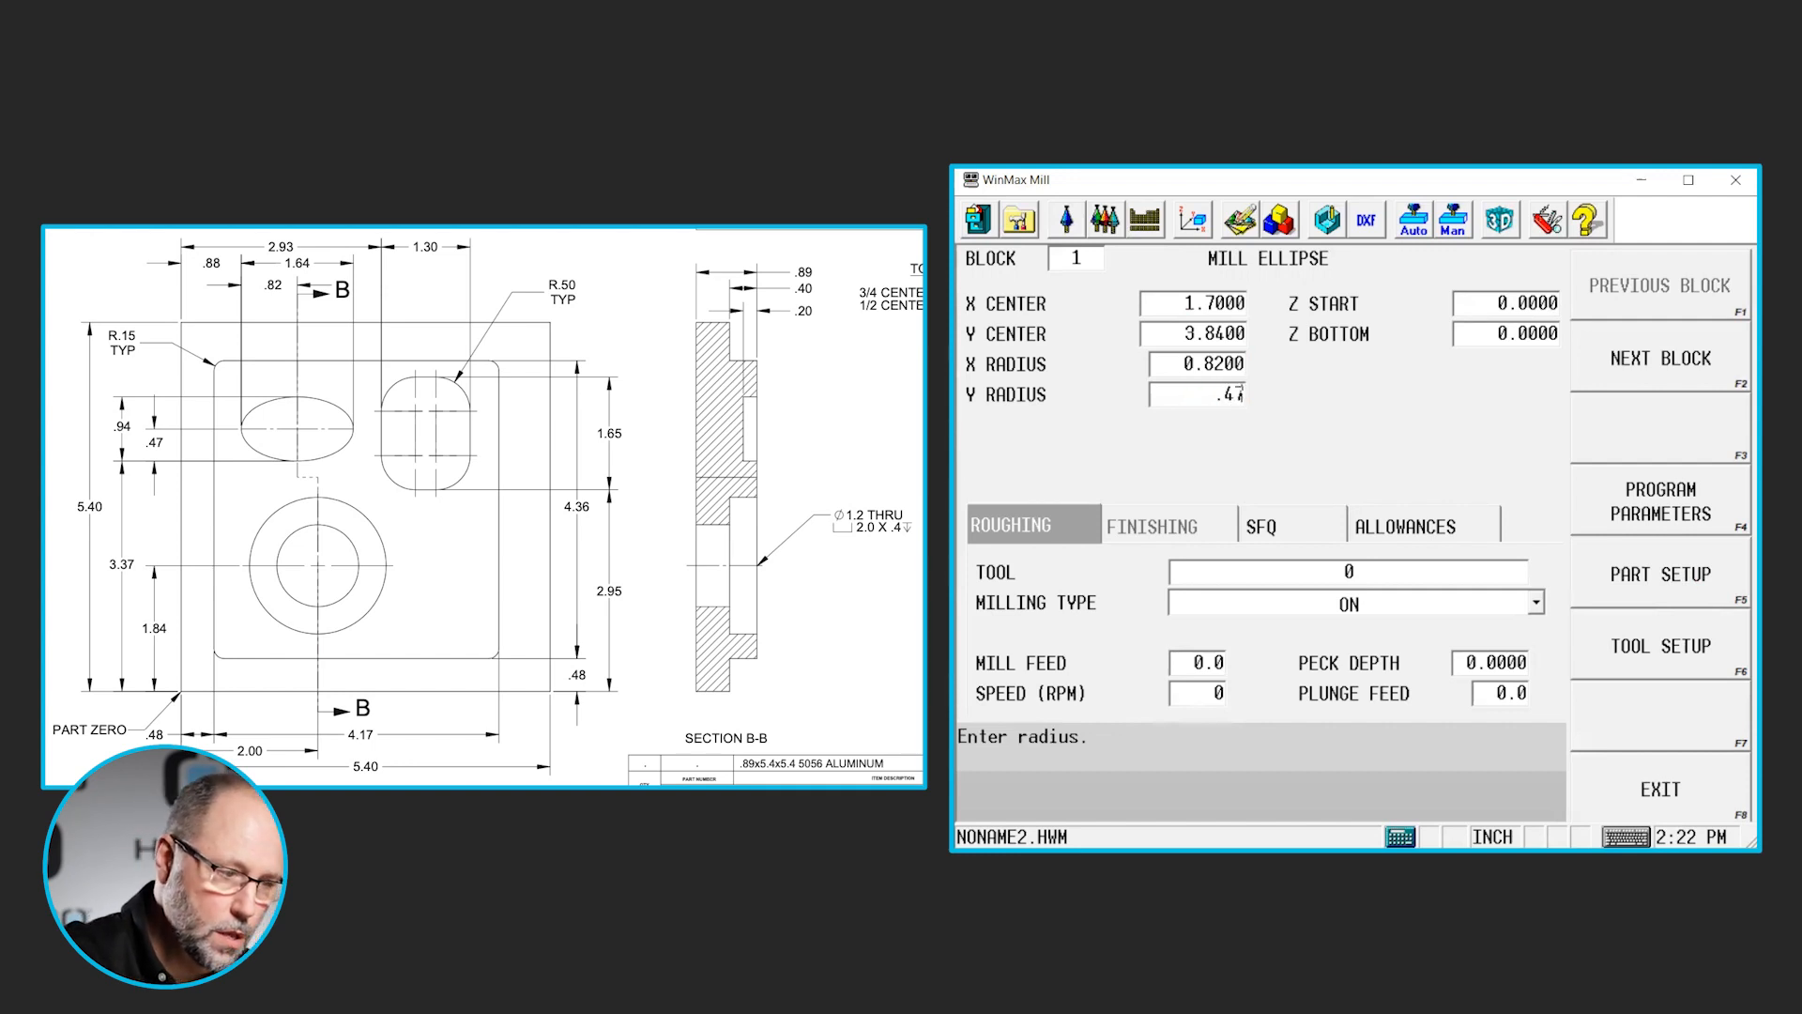
pyautogui.press('Return')
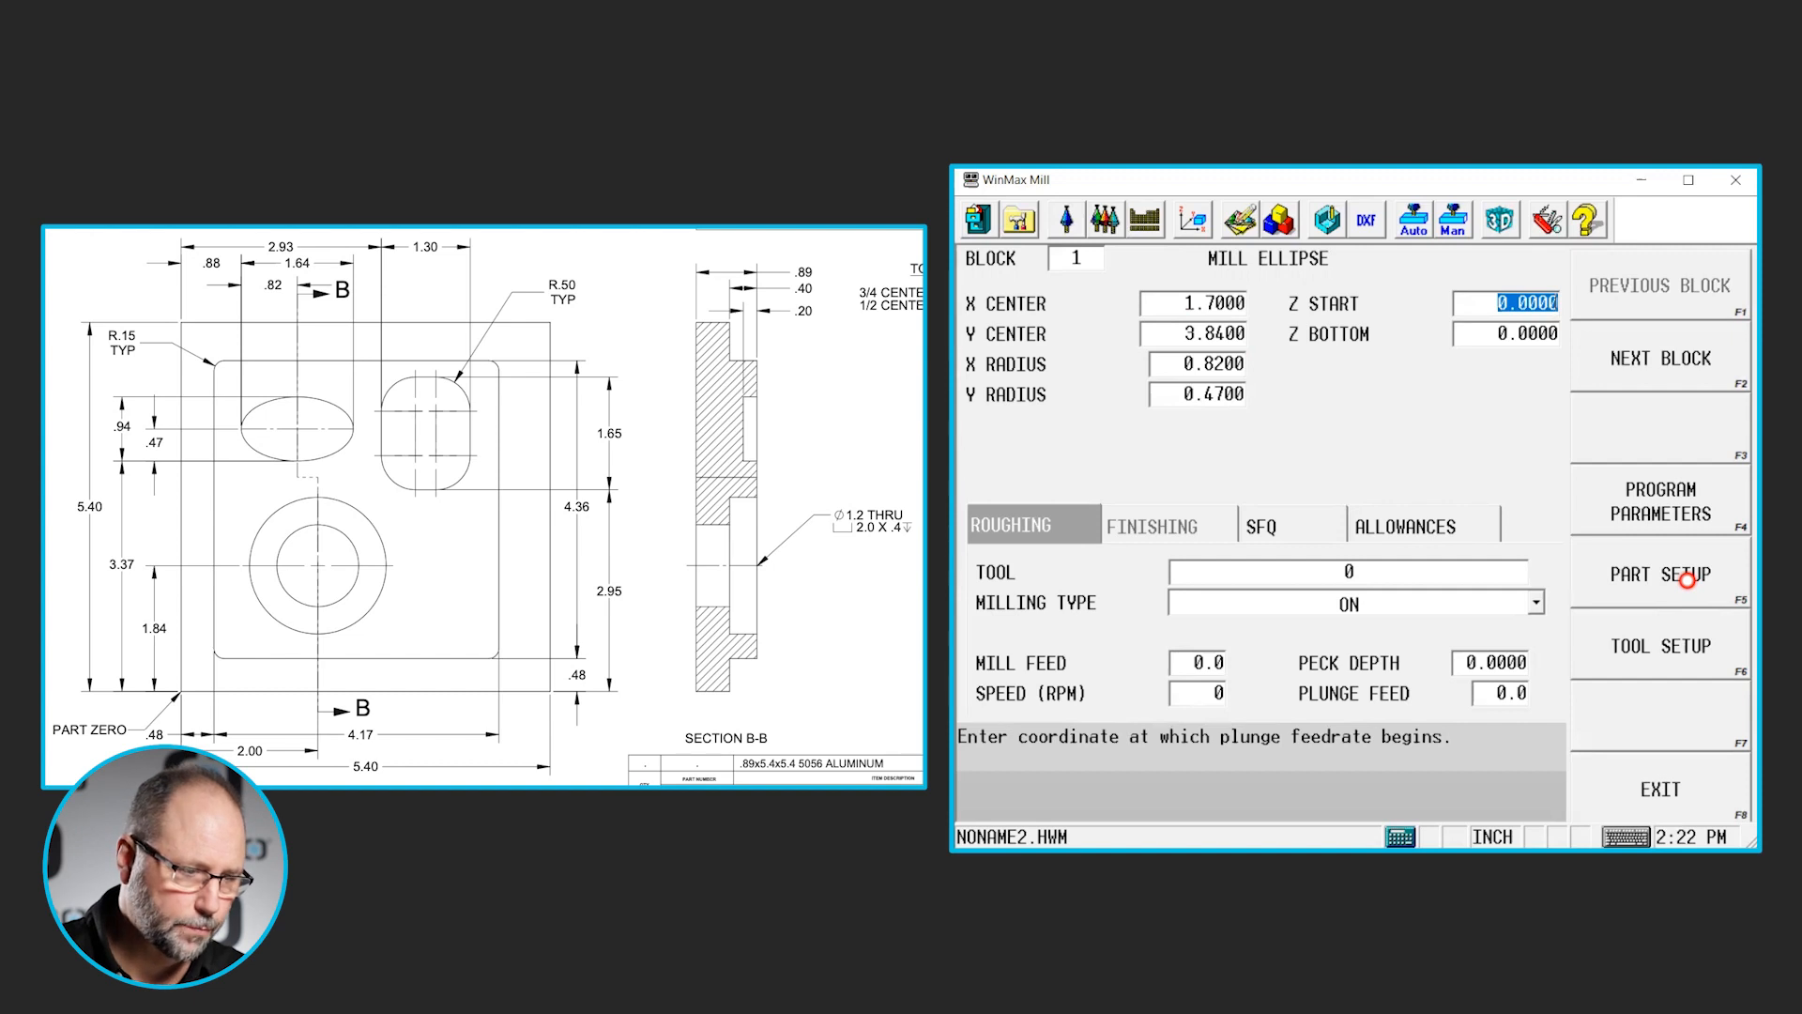
# - Set the ellipse's Z start to 0.1 and its Z bottom to -0.2
pyautogui.press('BackSpace')
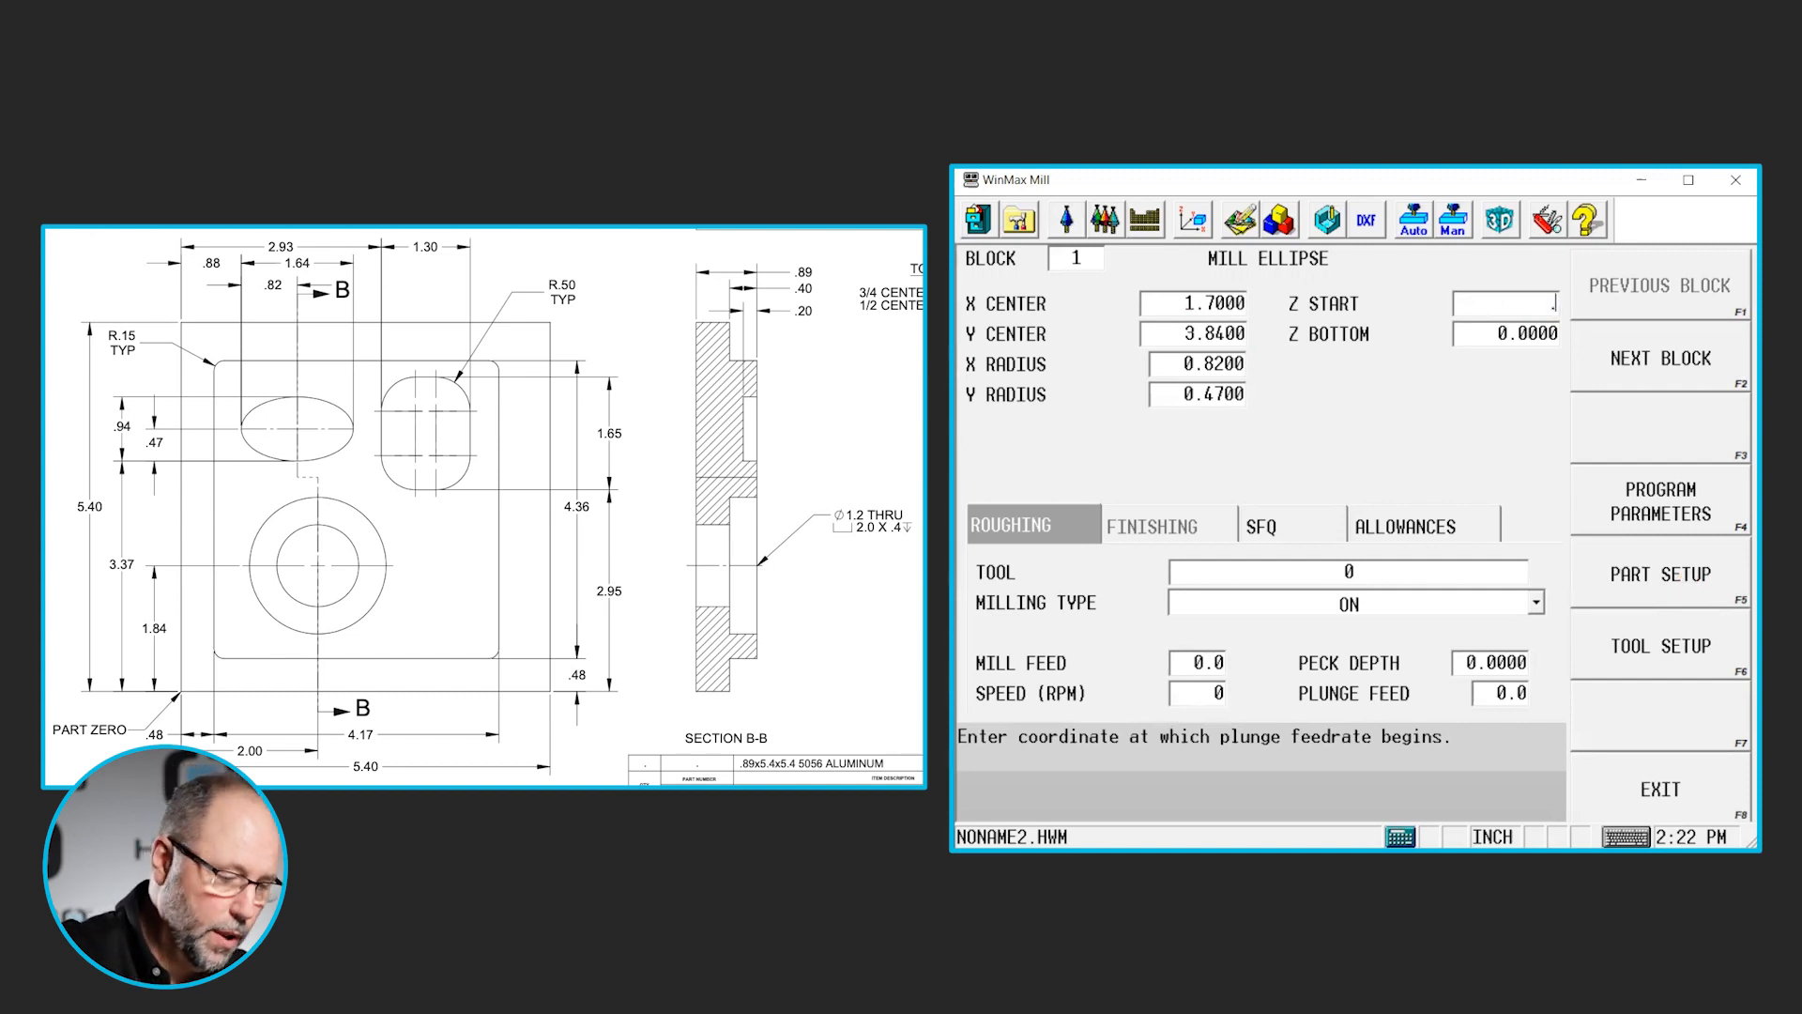
pyautogui.write('.1')
pyautogui.press('Return')
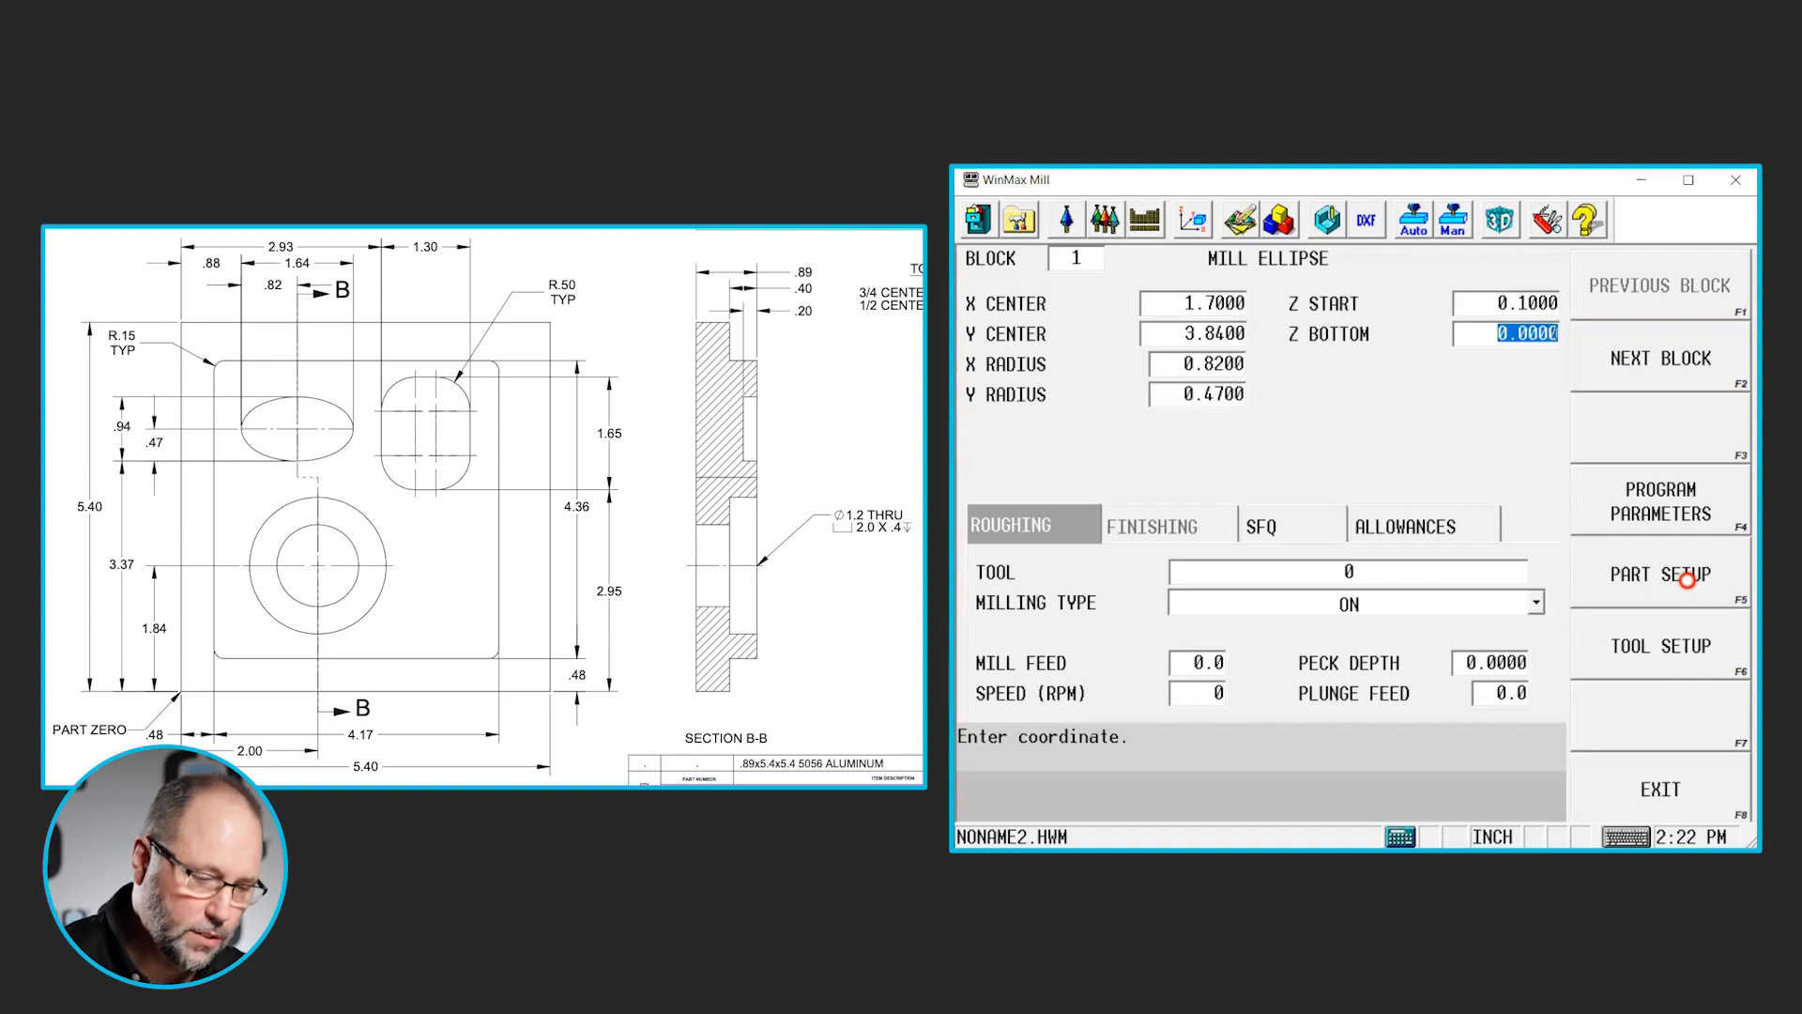
pyautogui.write('-.2')
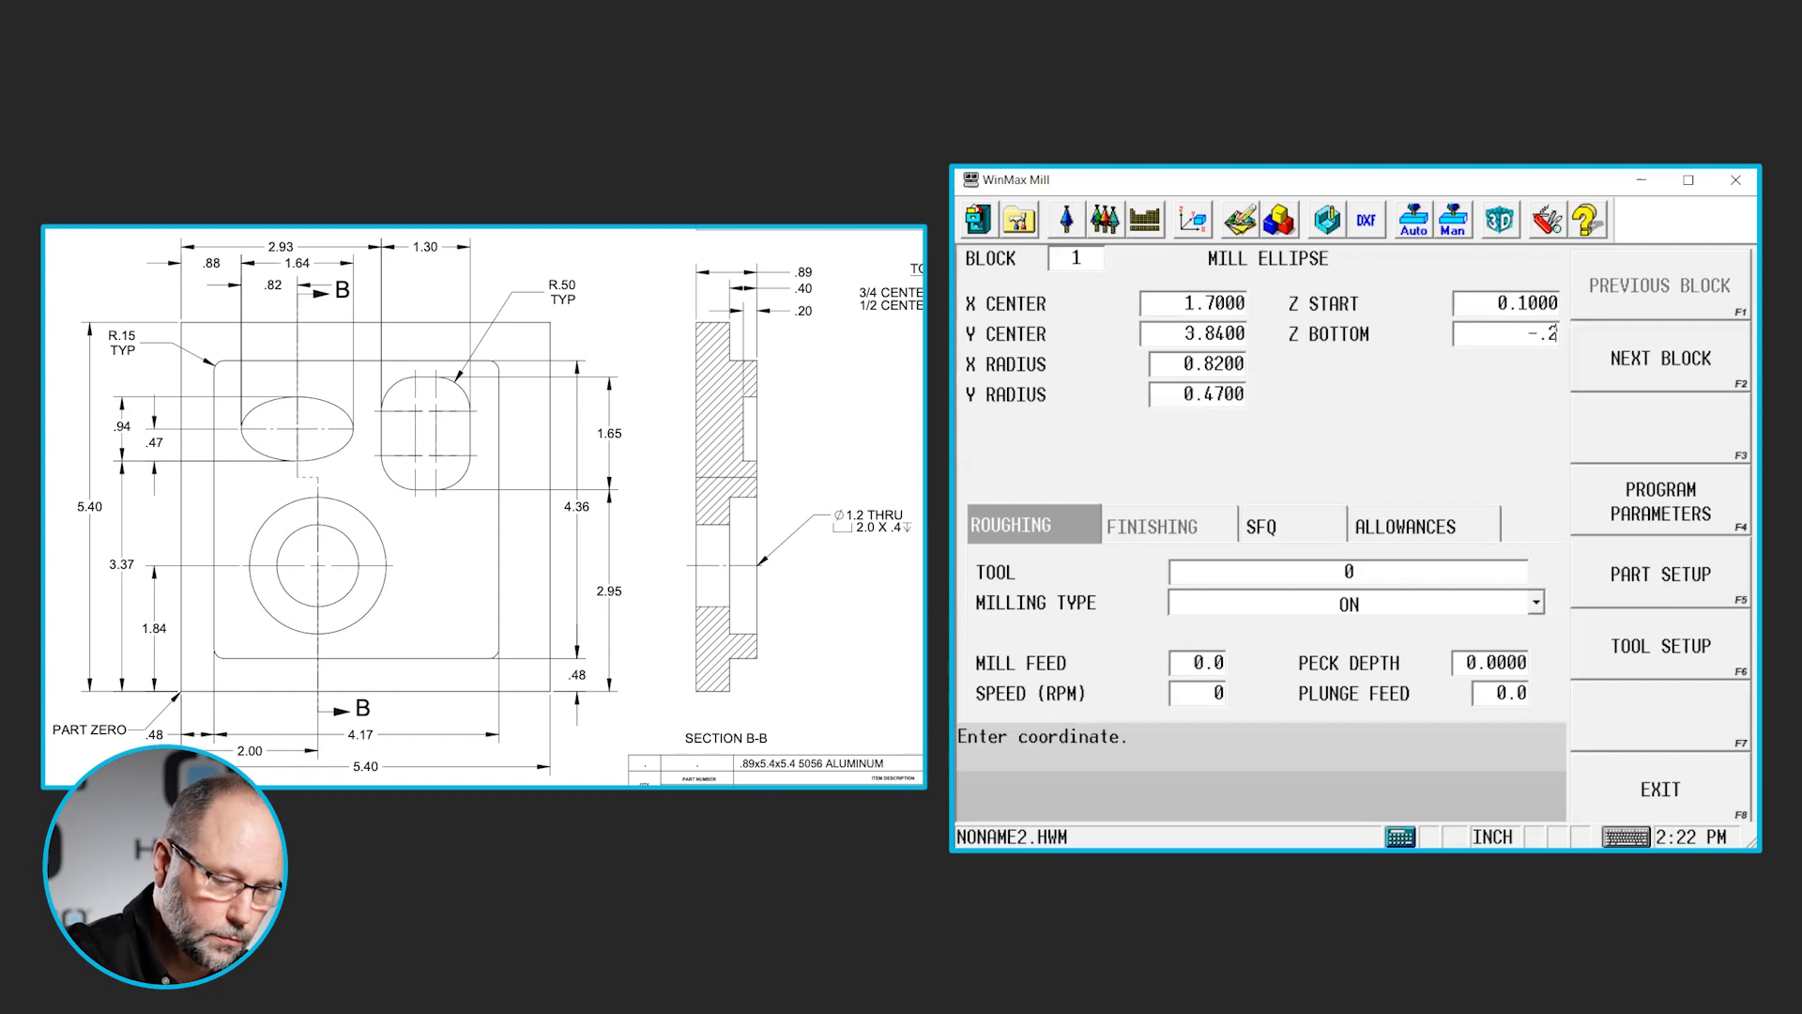
pyautogui.press('Return')
pyautogui.press('Return')
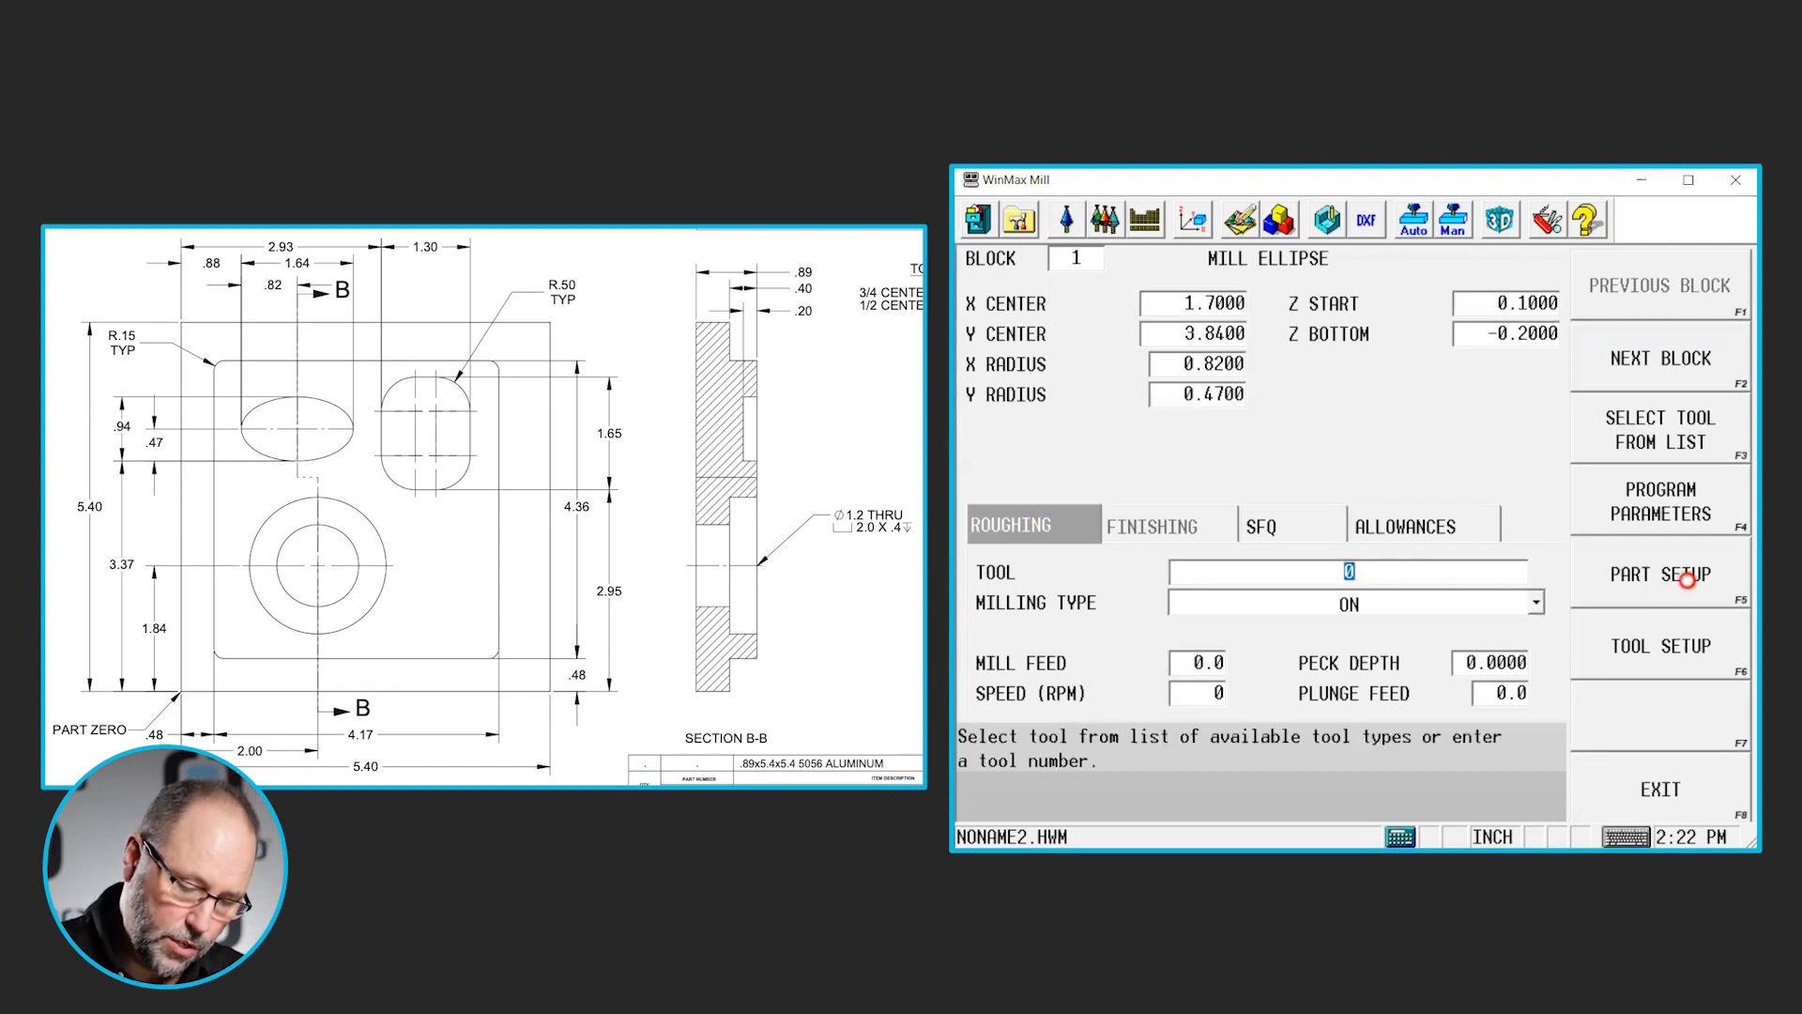
# - Assign tool 2, the 0.5 diameter end mill, to the ellipse's roughing and set its milling type to Pocket Boundary
pyautogui.press('F3')
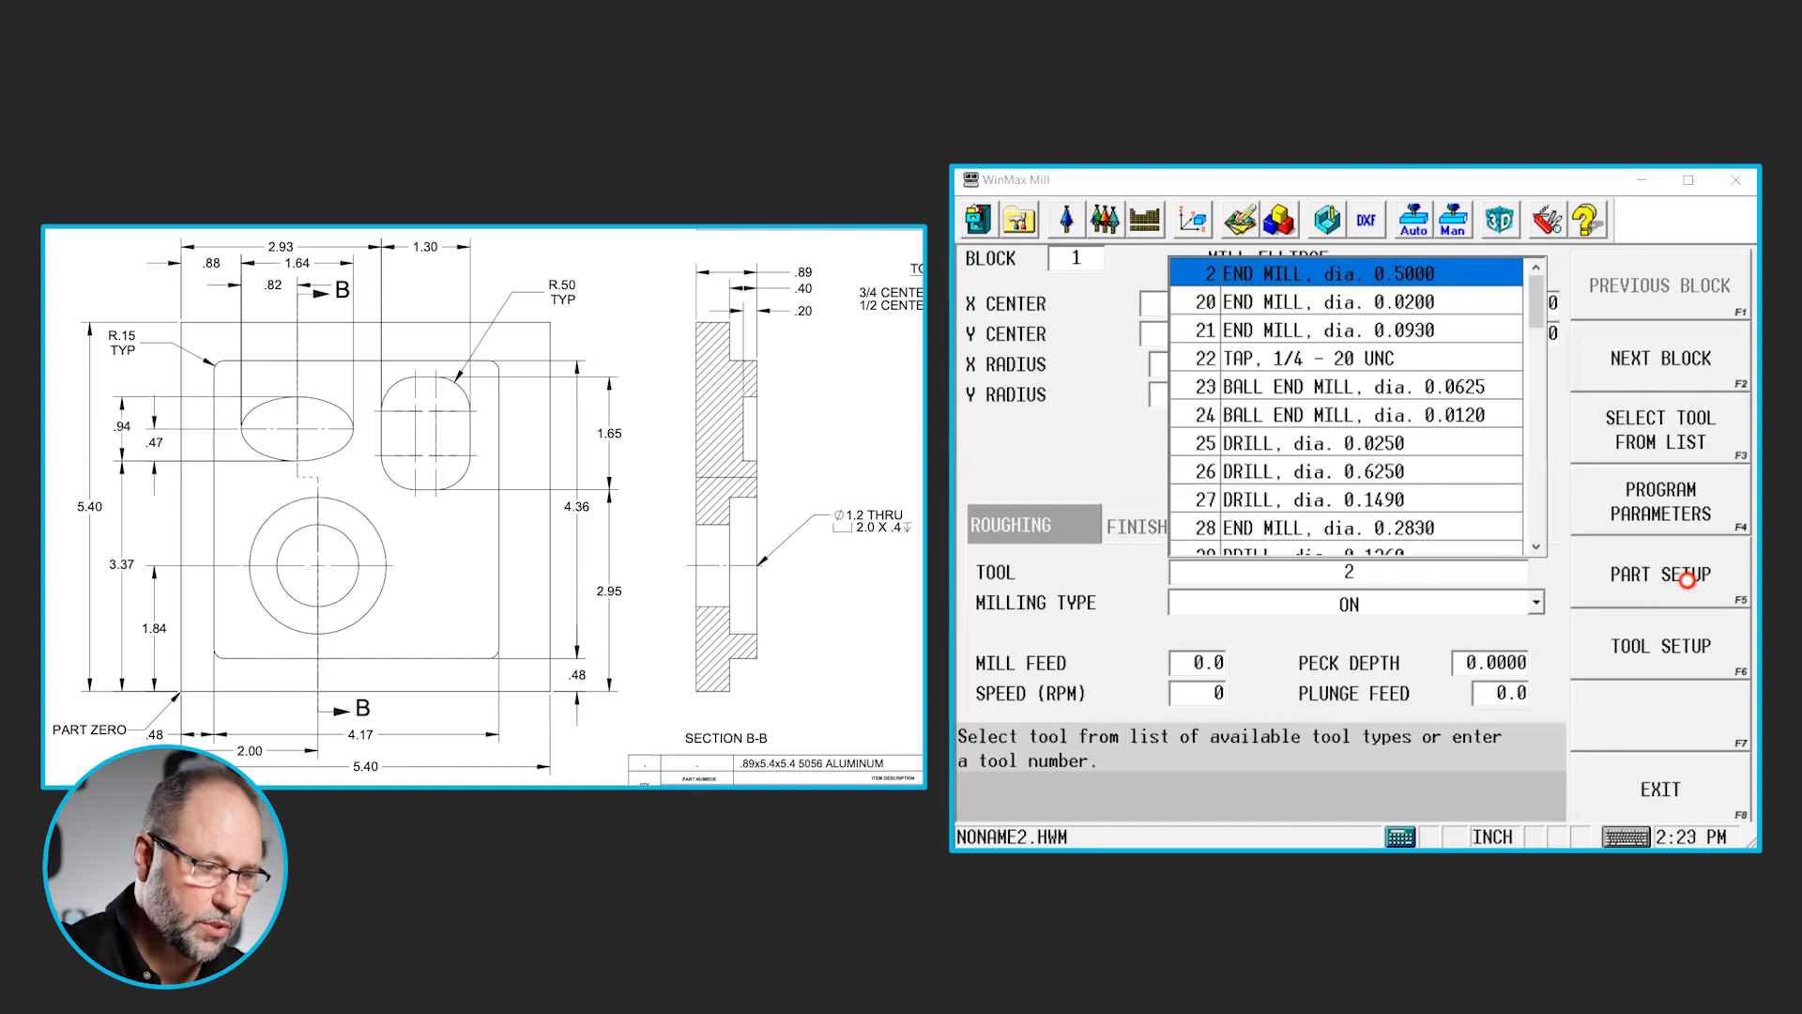
pyautogui.press('Return')
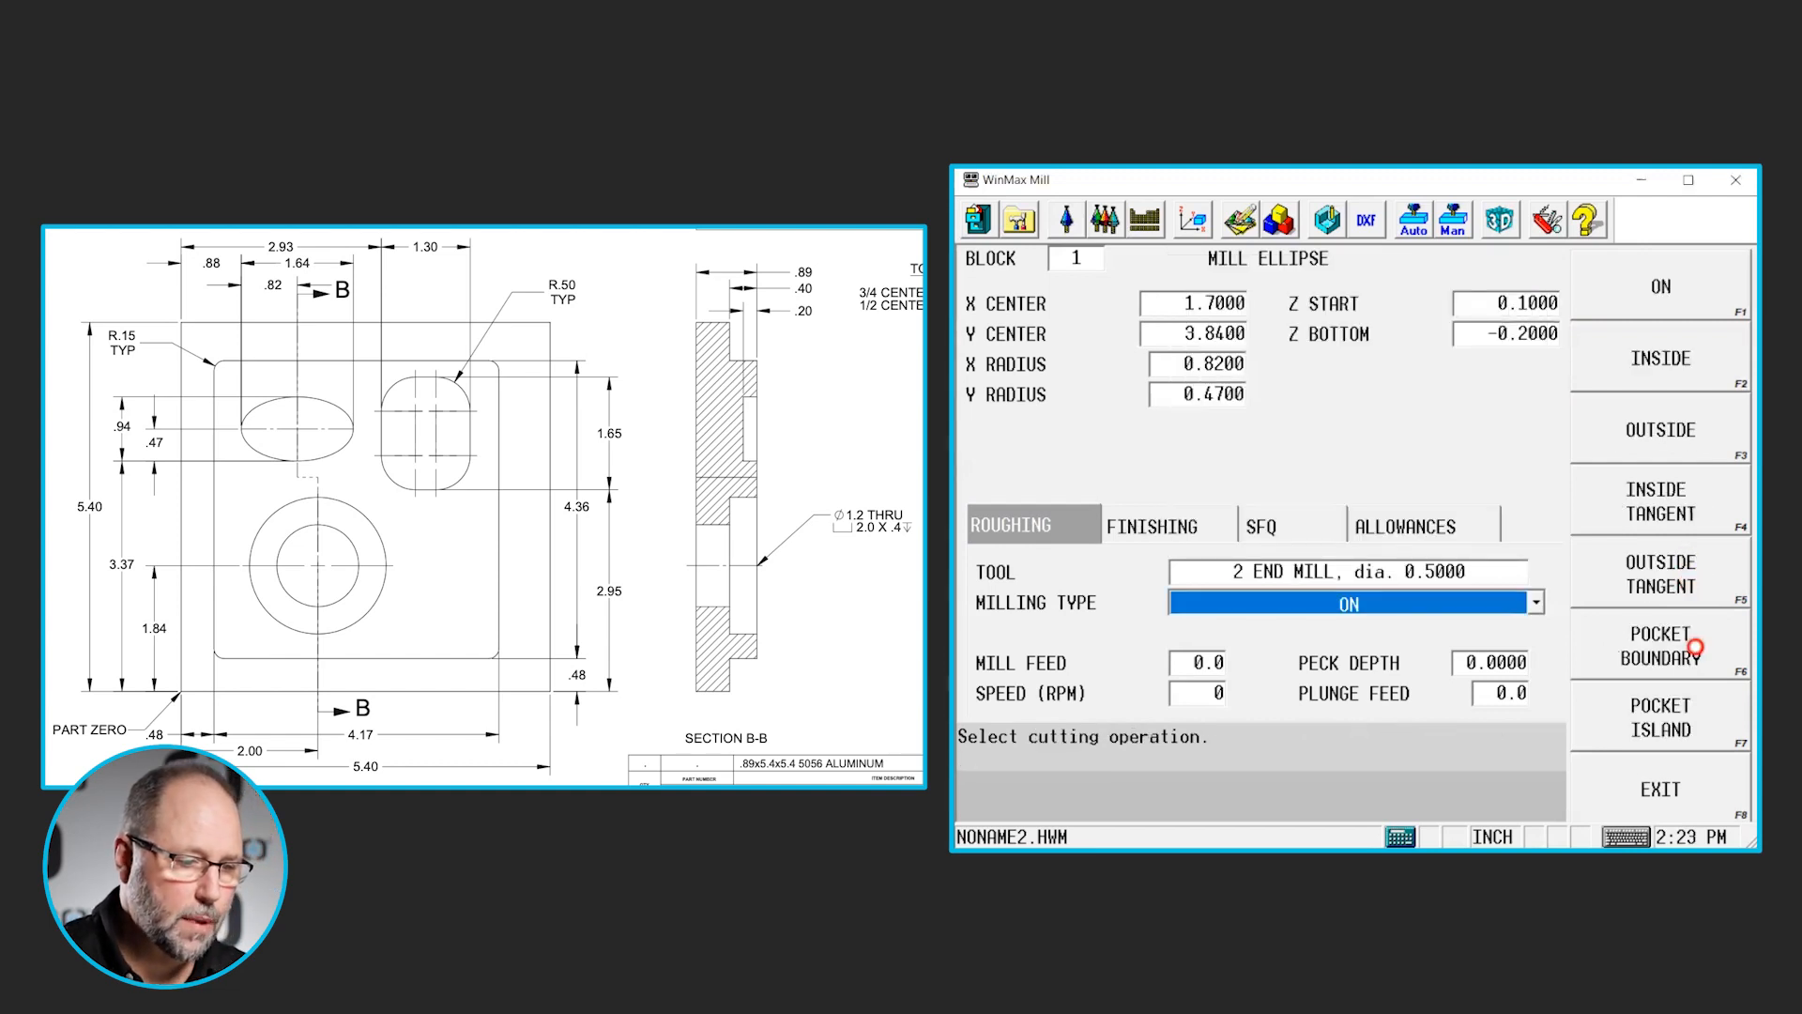
pyautogui.click(1695, 651)
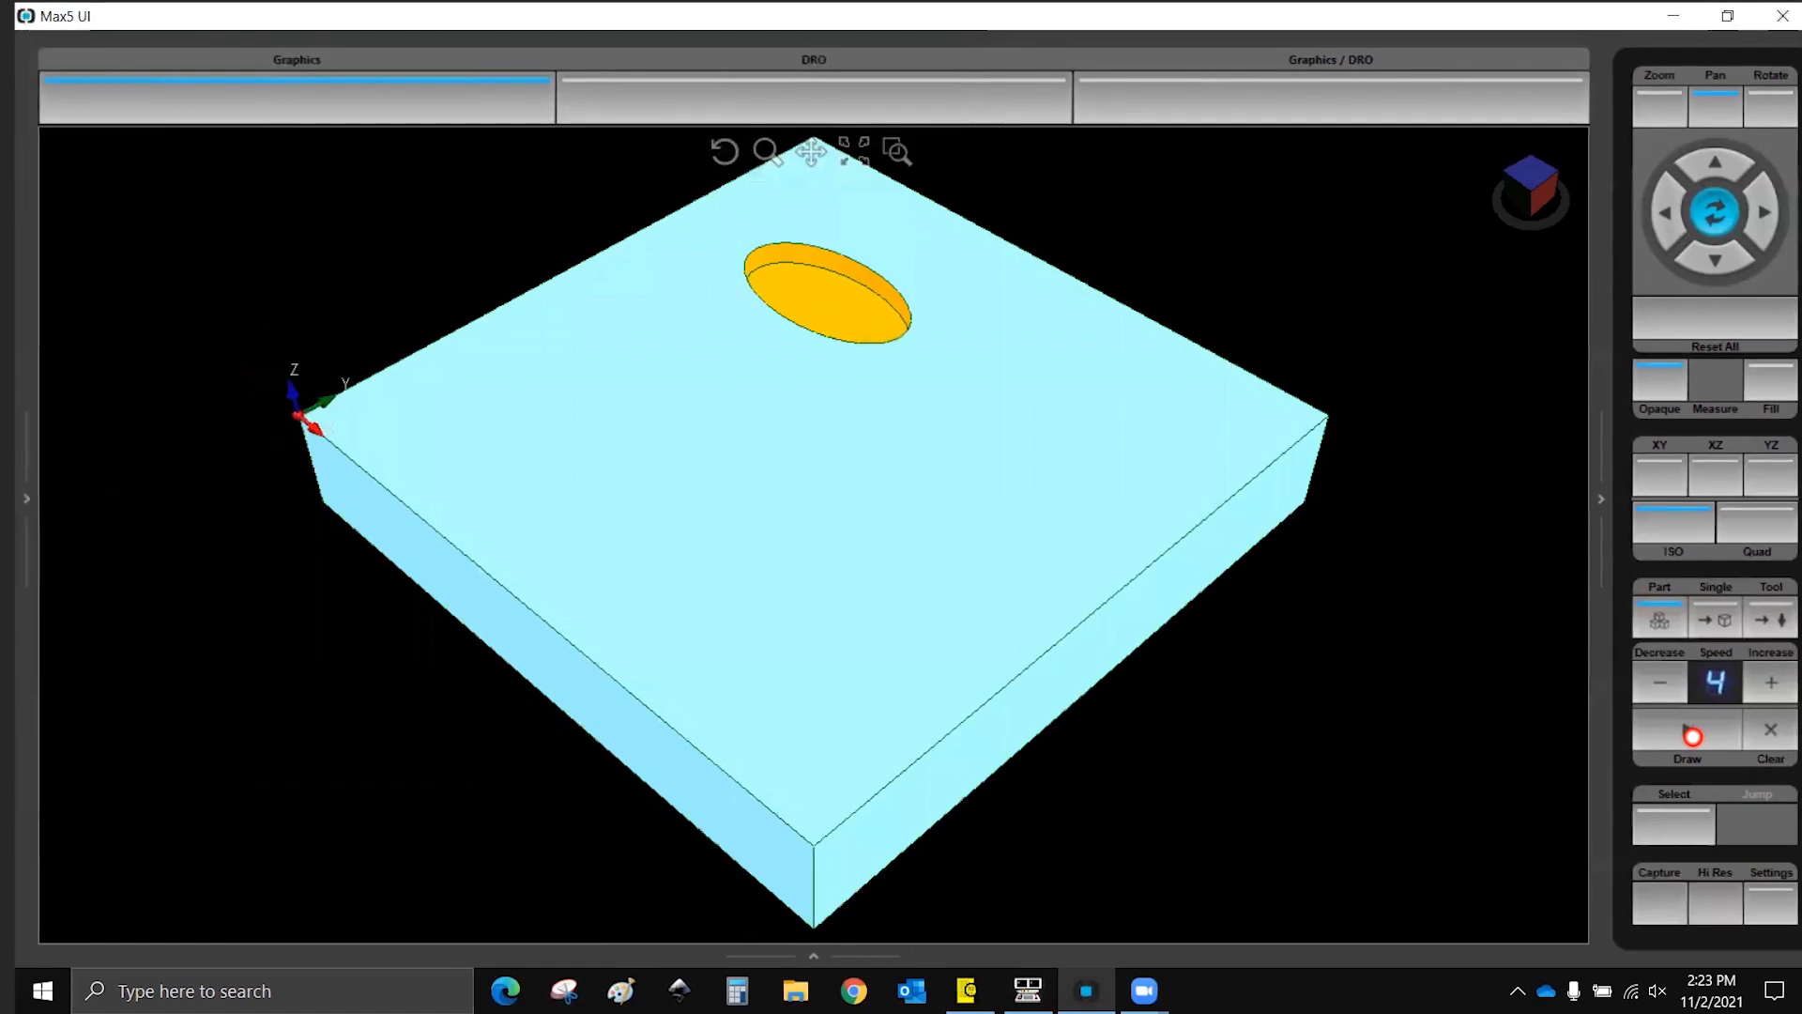
# - Lower the drawing speed of the ellipse pocket's solid simulation
pyautogui.click(1654, 683)
pyautogui.click(1656, 683)
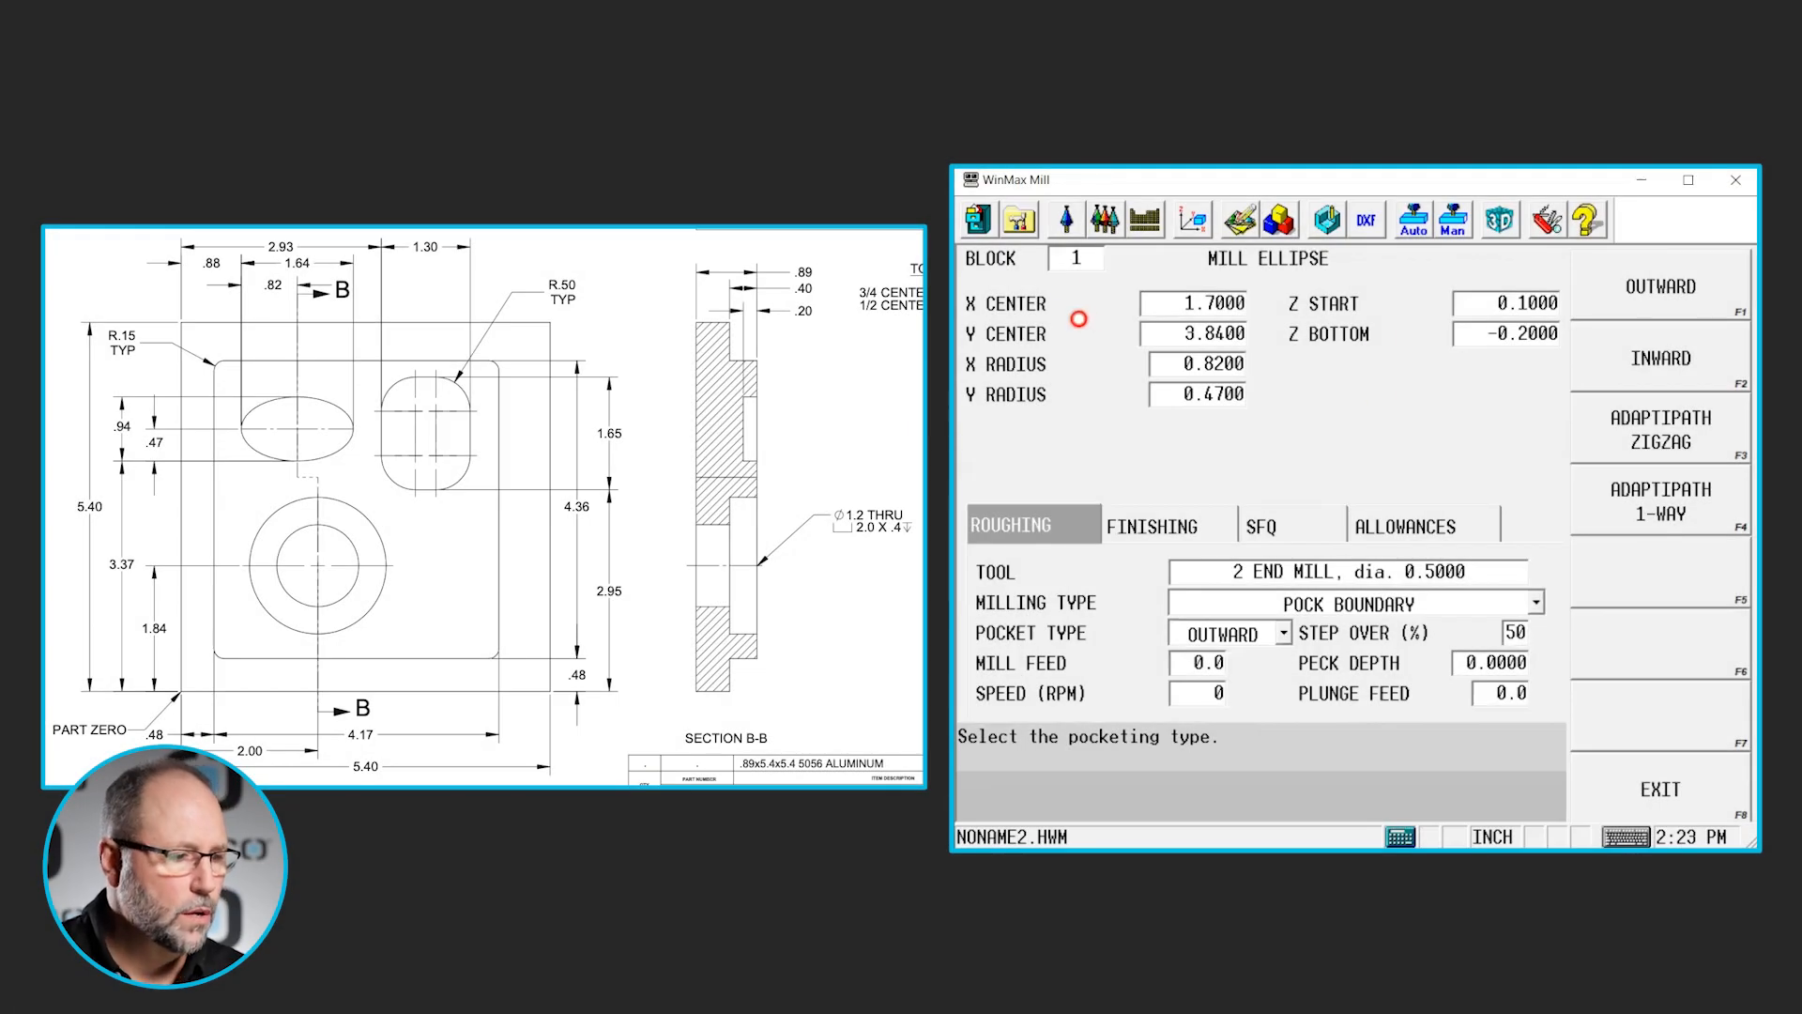
# - Add a Mill Circle block after the ellipse, with its center at X 2 and Y 1.84
pyautogui.click(1077, 257)
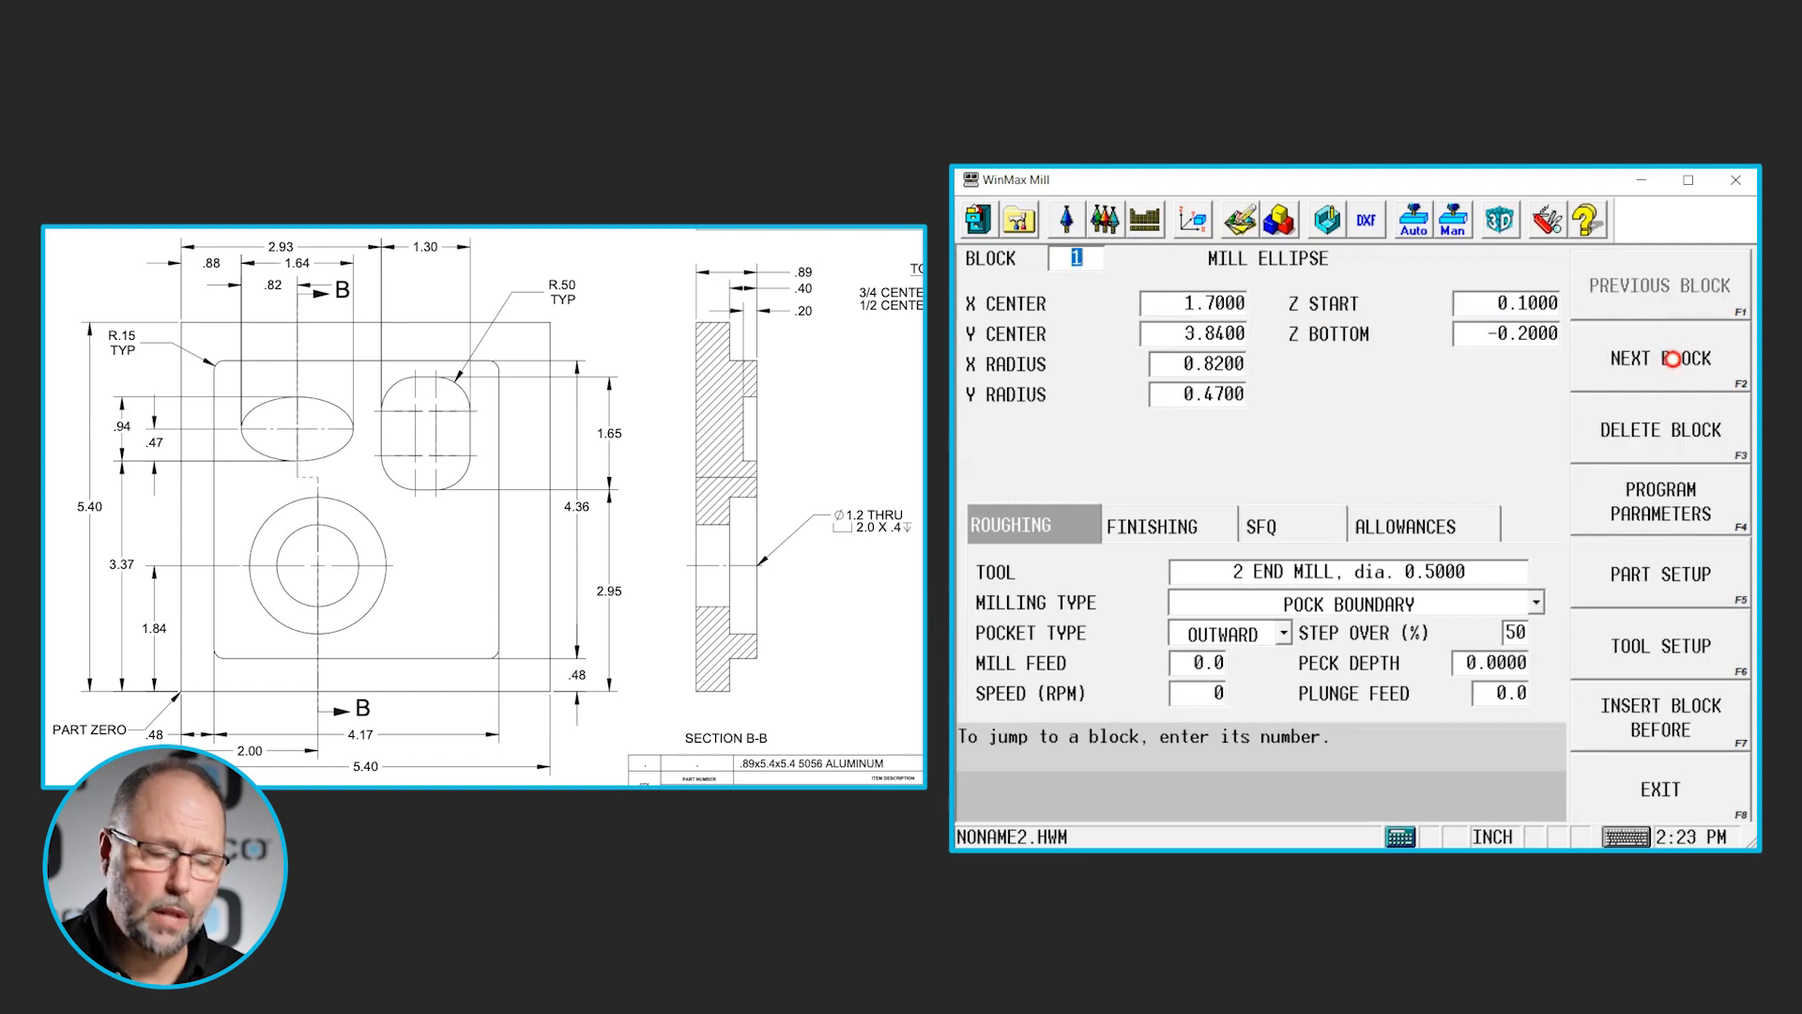
pyautogui.click(1673, 359)
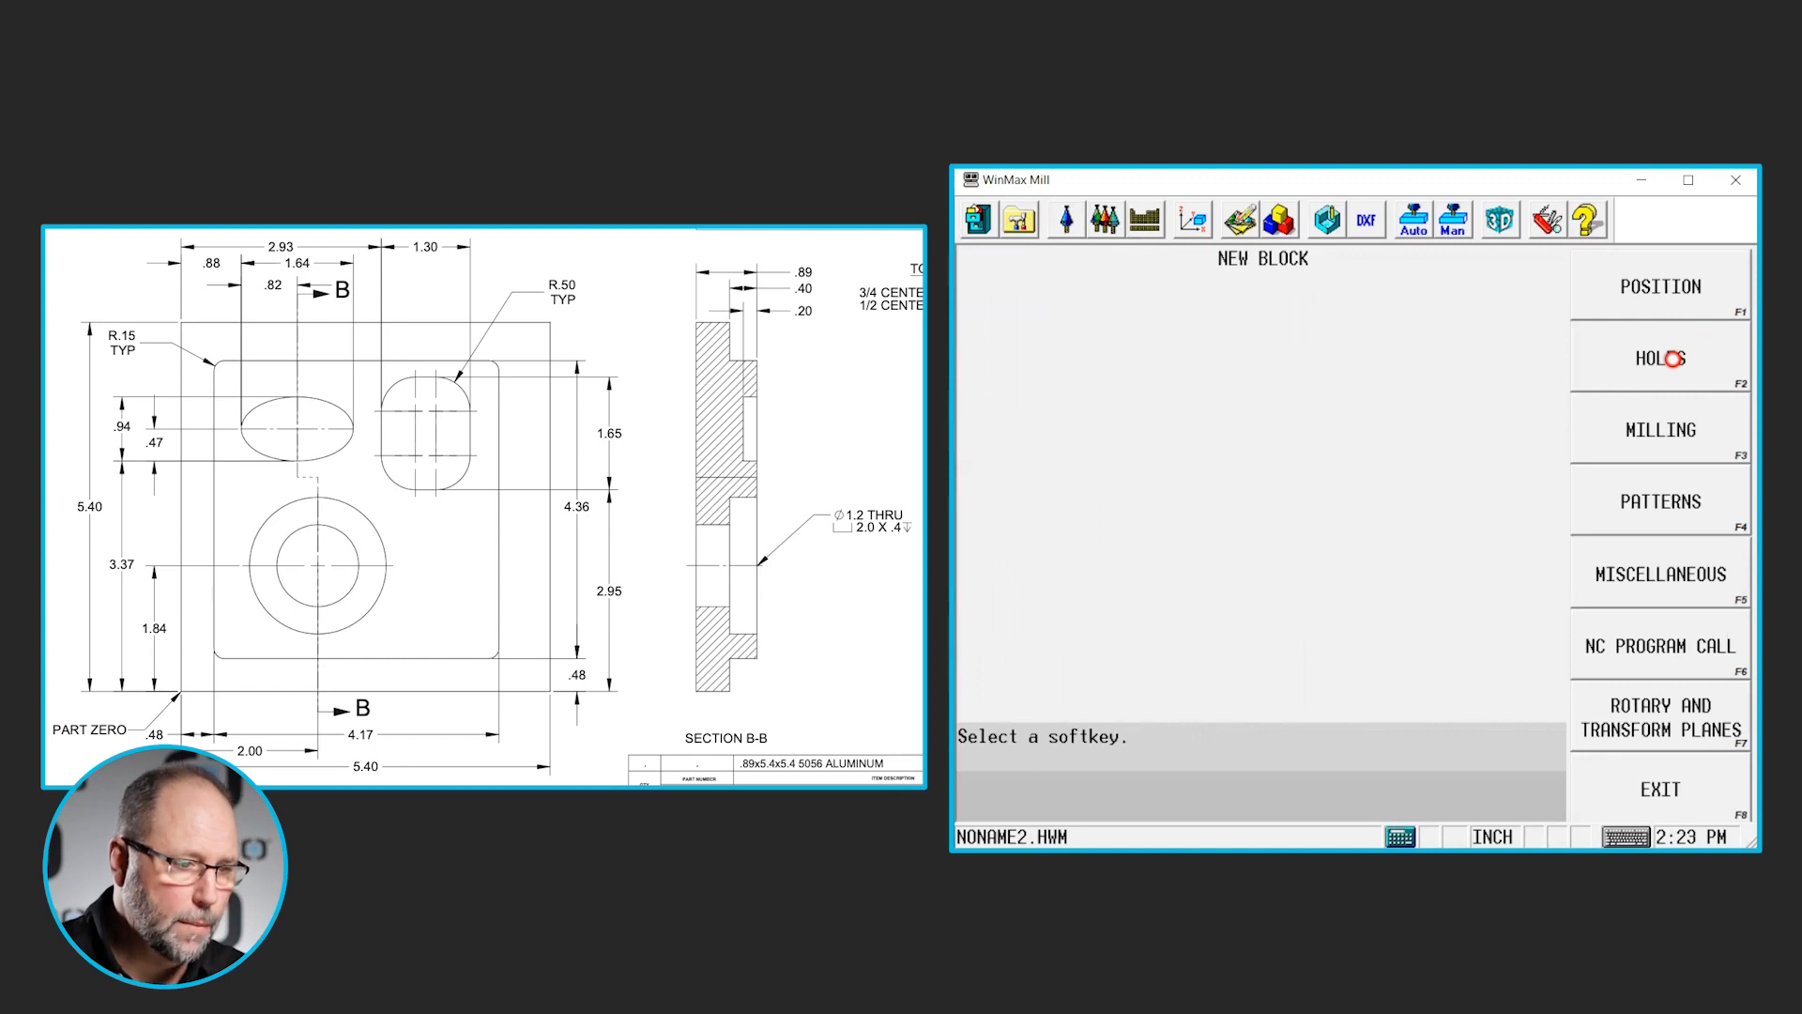
pyautogui.click(1668, 414)
pyautogui.click(1669, 358)
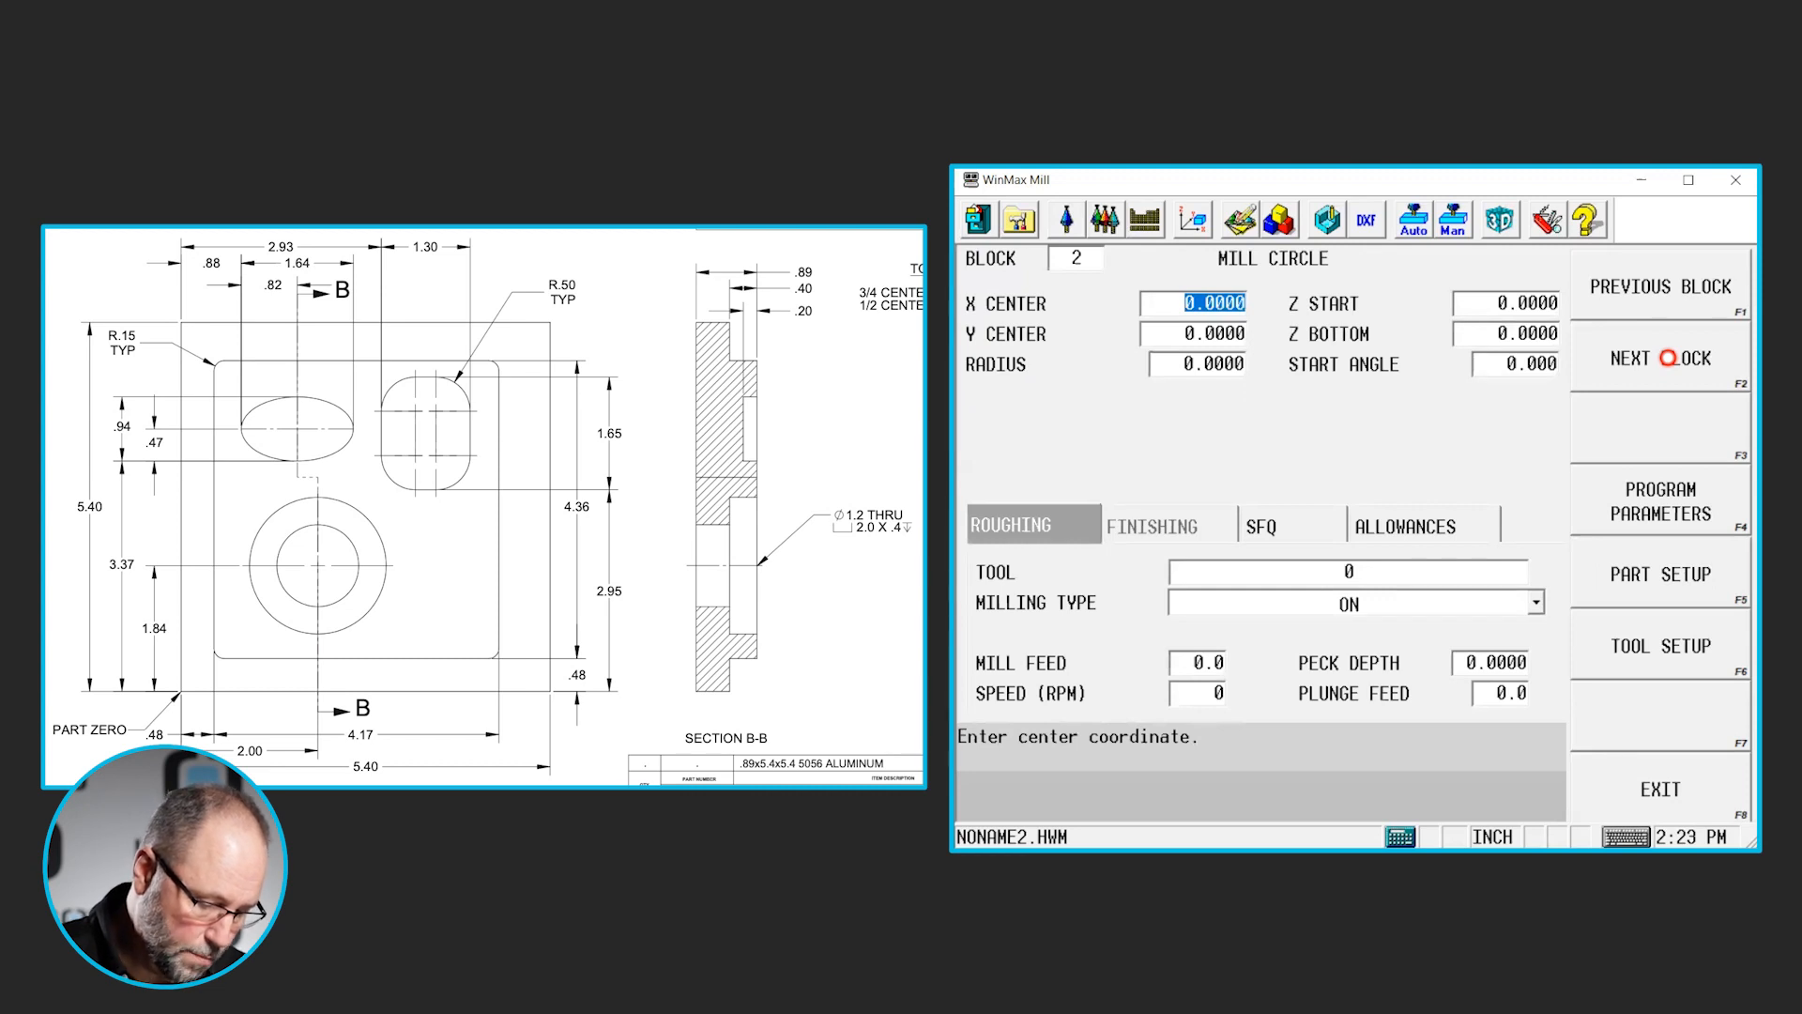
pyautogui.write('2')
pyautogui.press('Return')
pyautogui.write('1.84')
pyautogui.press('Return')
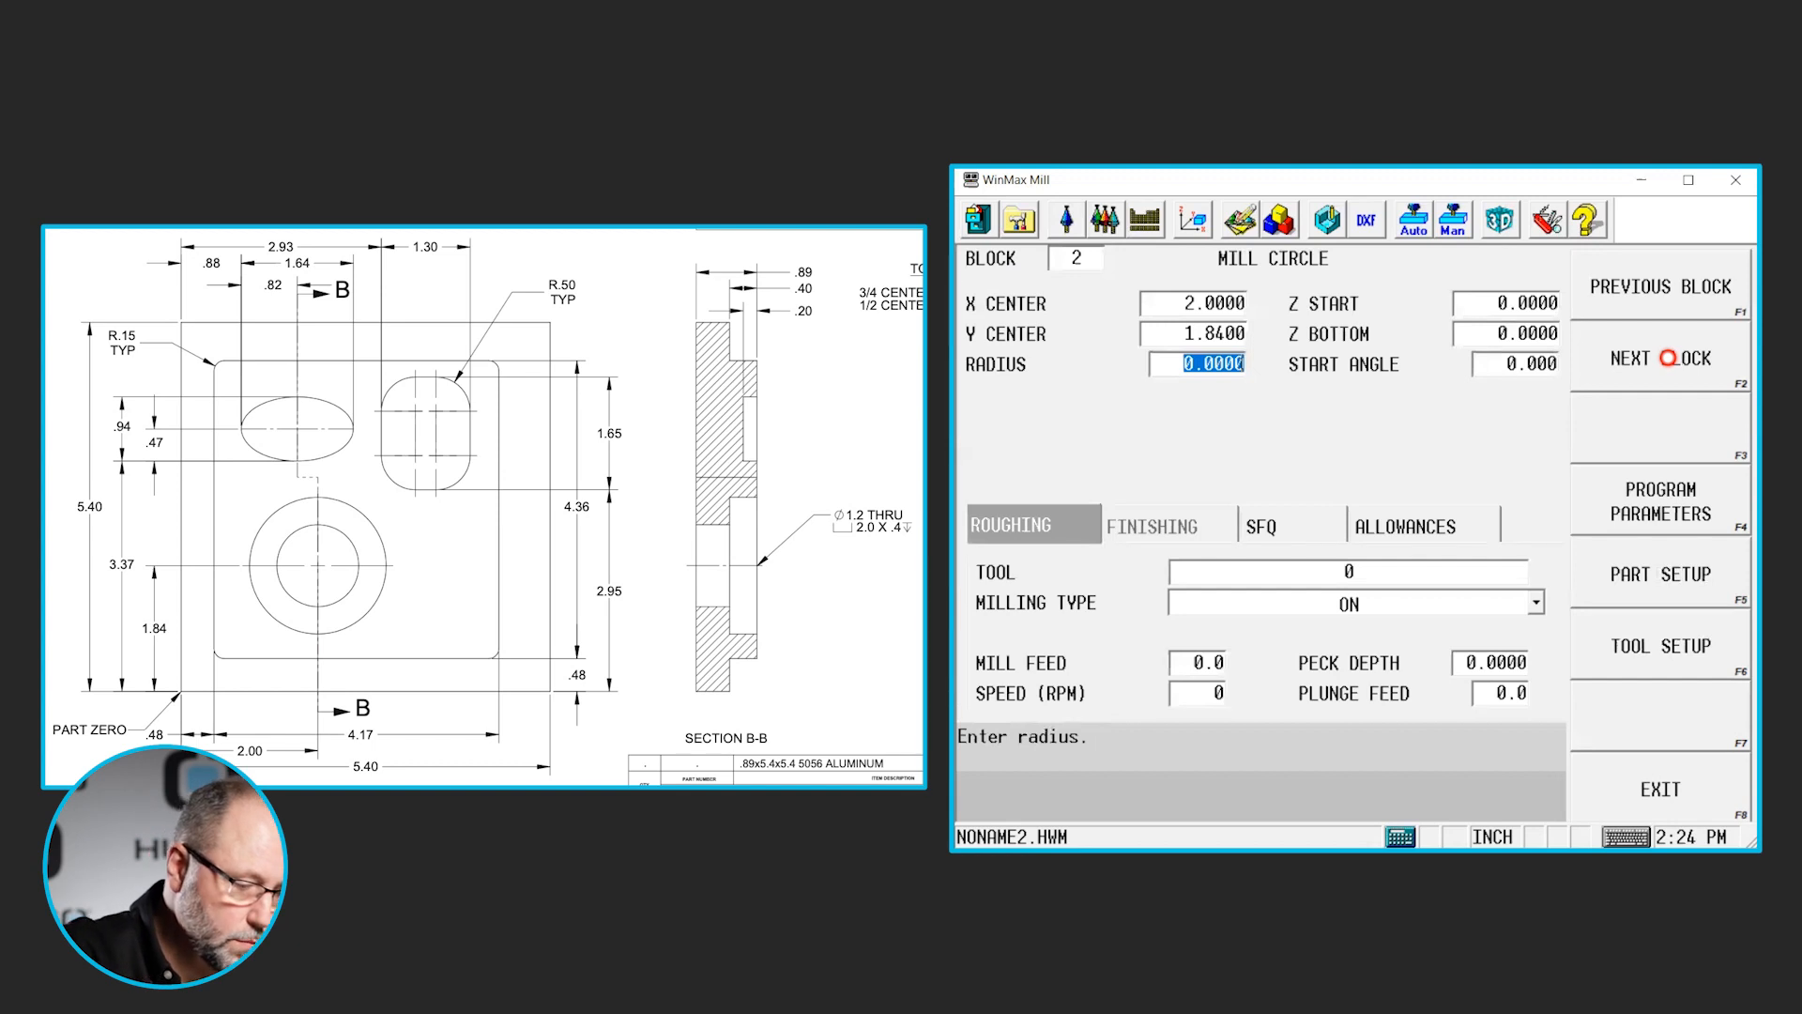
# - Set the circle's radius to 0.6 by dividing the 1.2 through-hole diameter by 2
pyautogui.write('1.2')
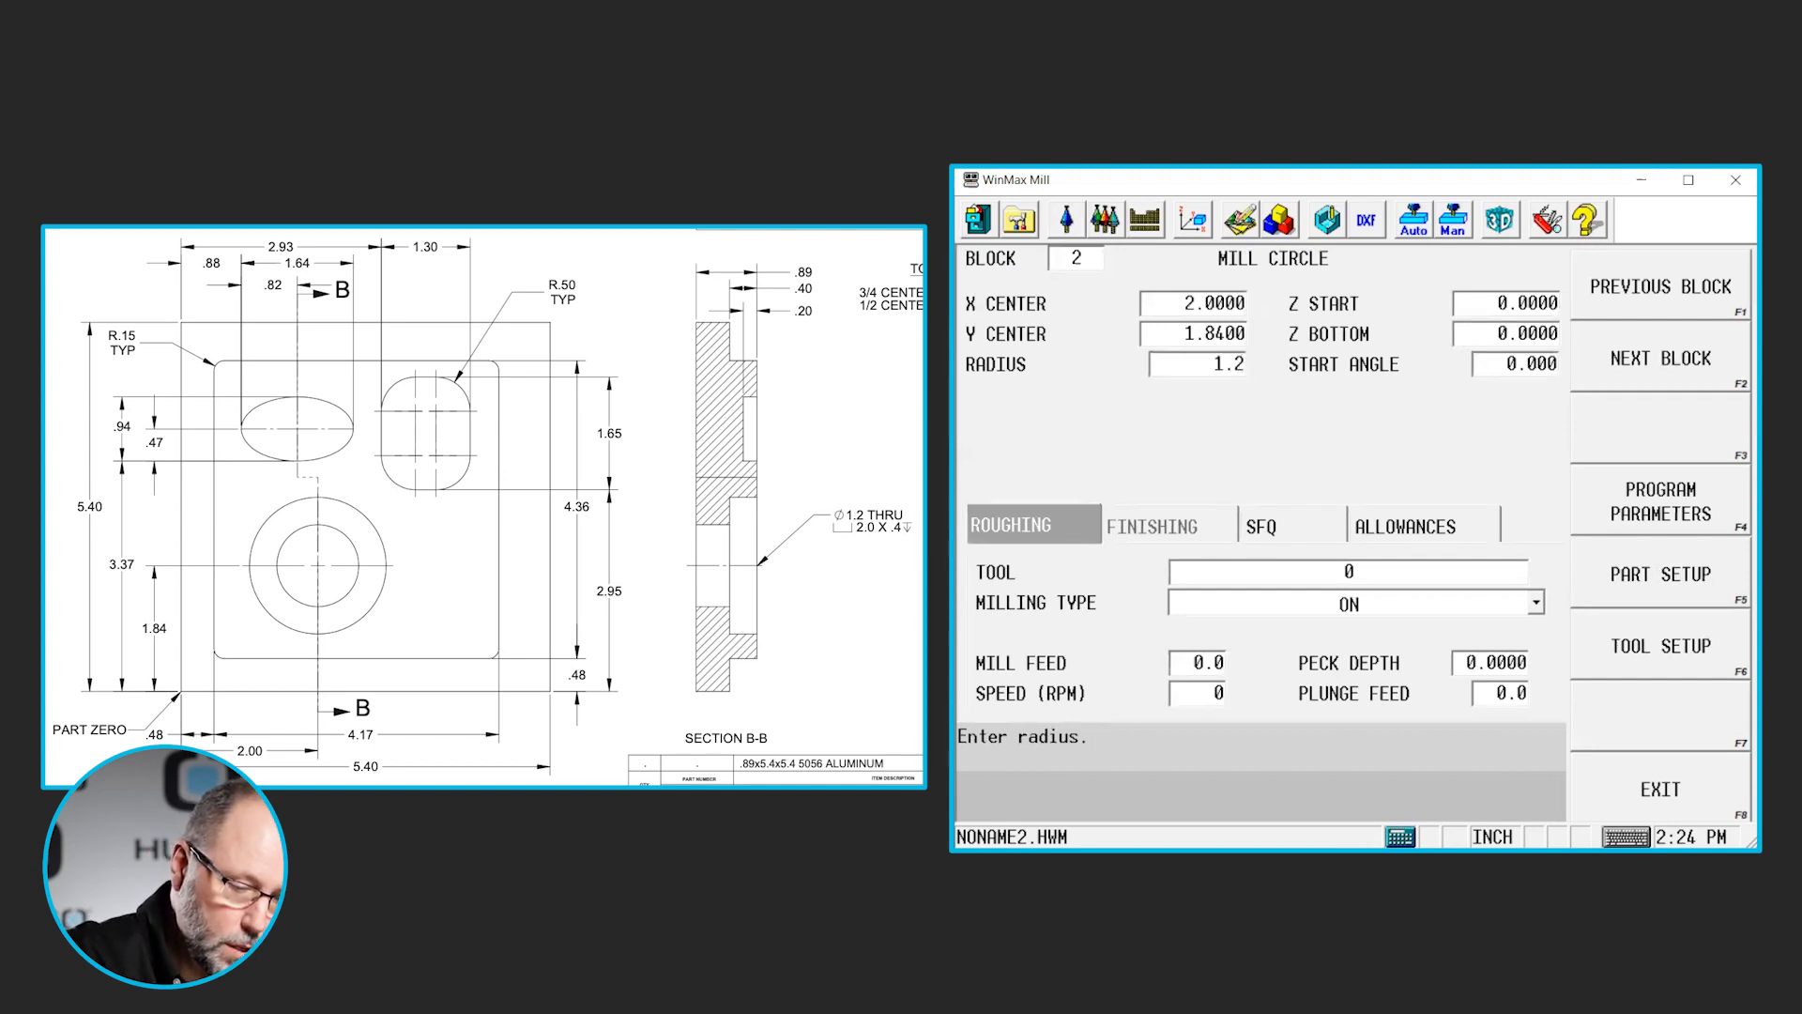
pyautogui.press('/')
pyautogui.write('2')
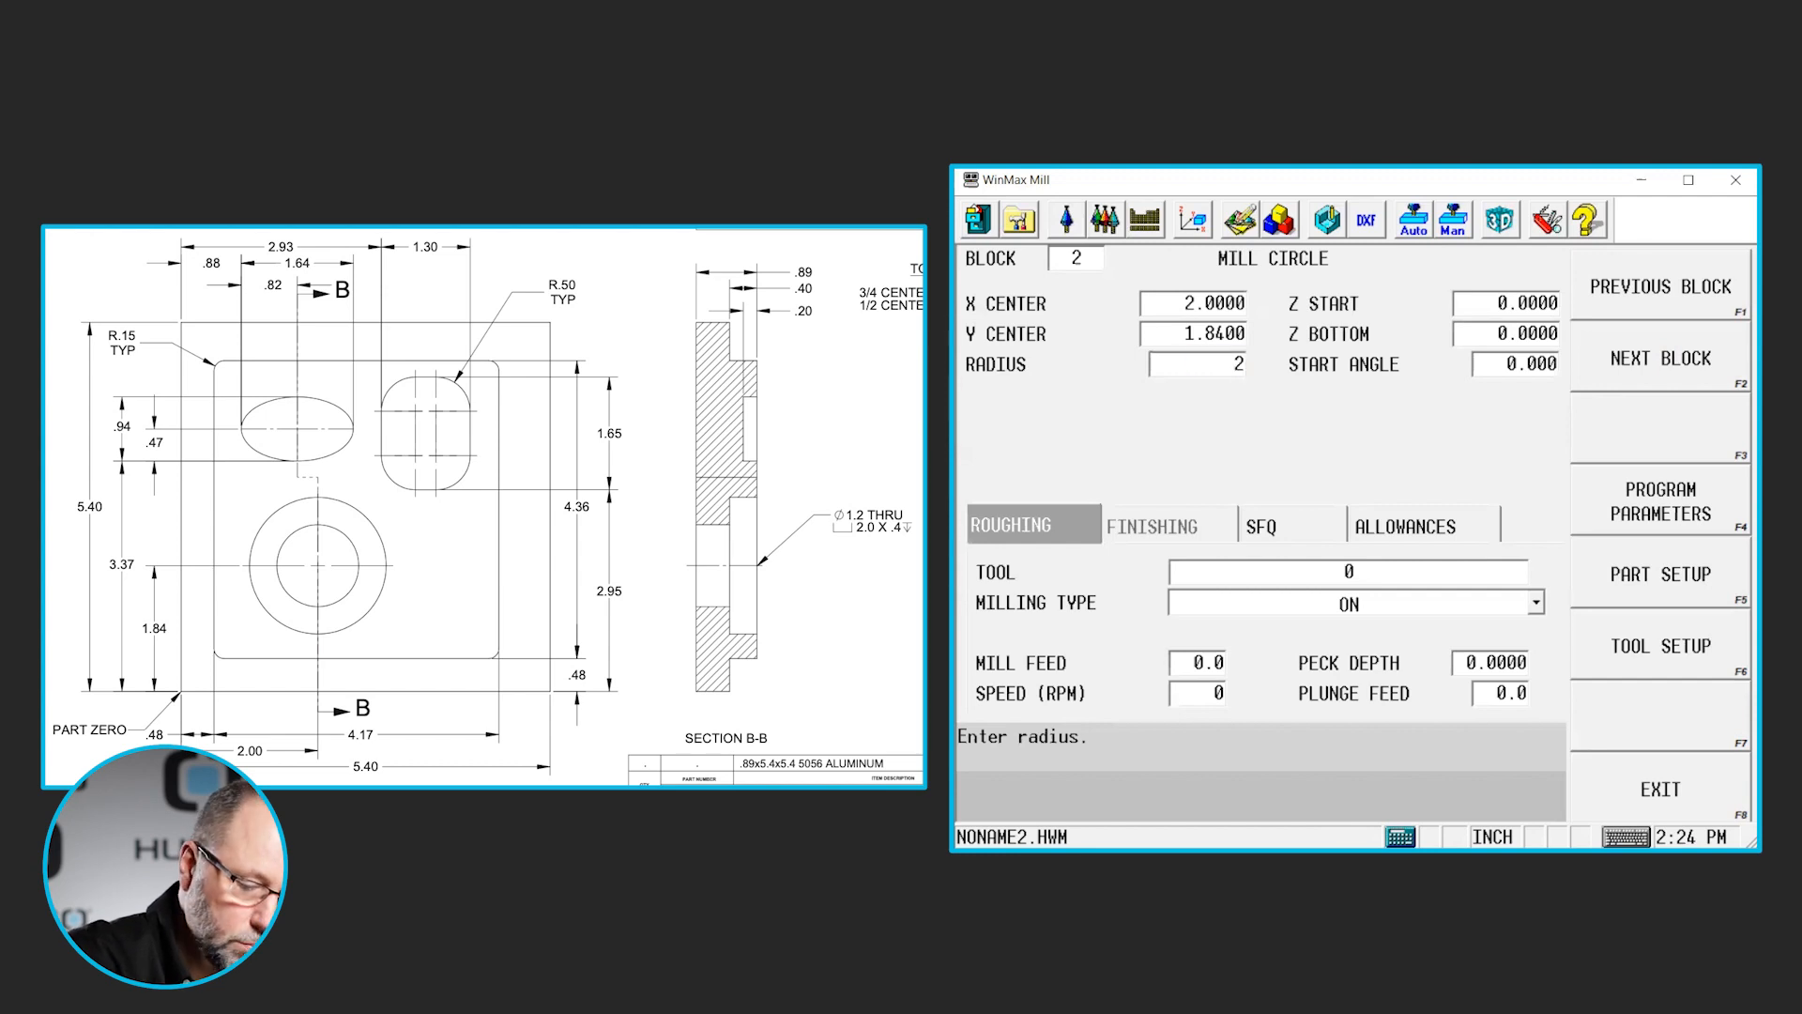
pyautogui.press('Return')
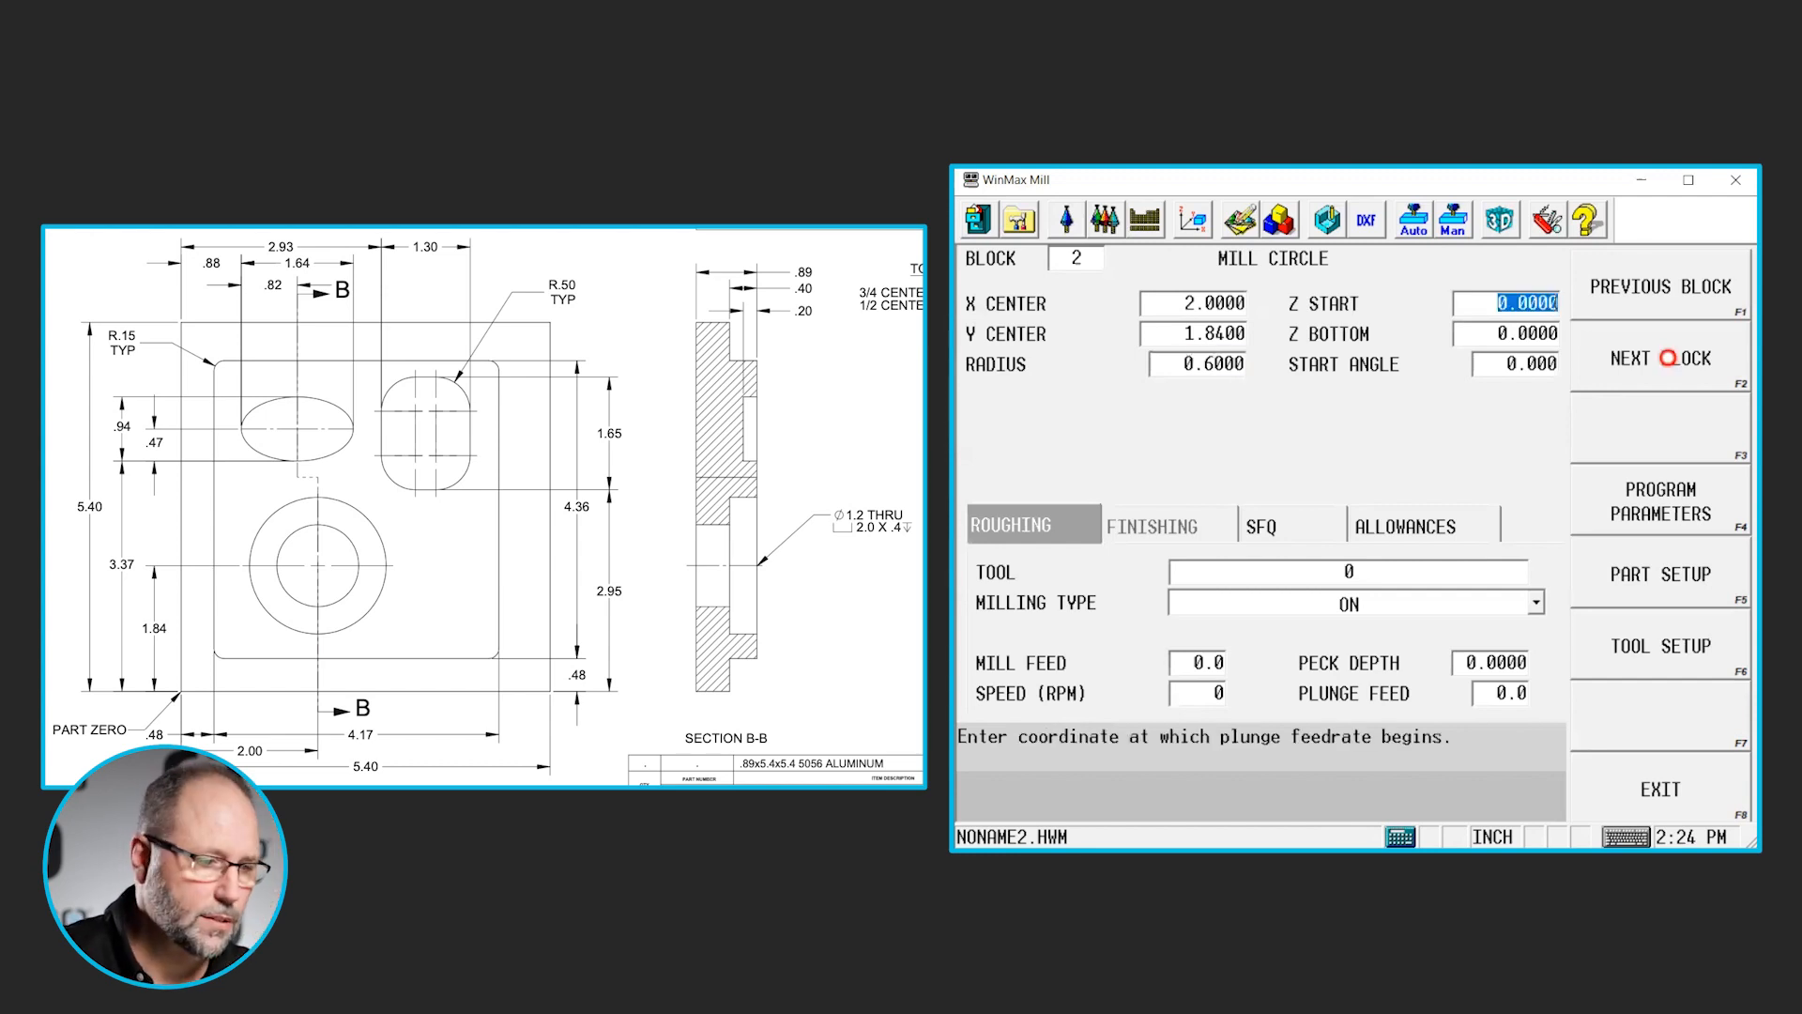
# - Set the through-hole circle's Z start to 0.1 and its Z bottom to -0.91, keeping the default start angle
pyautogui.write('.1')
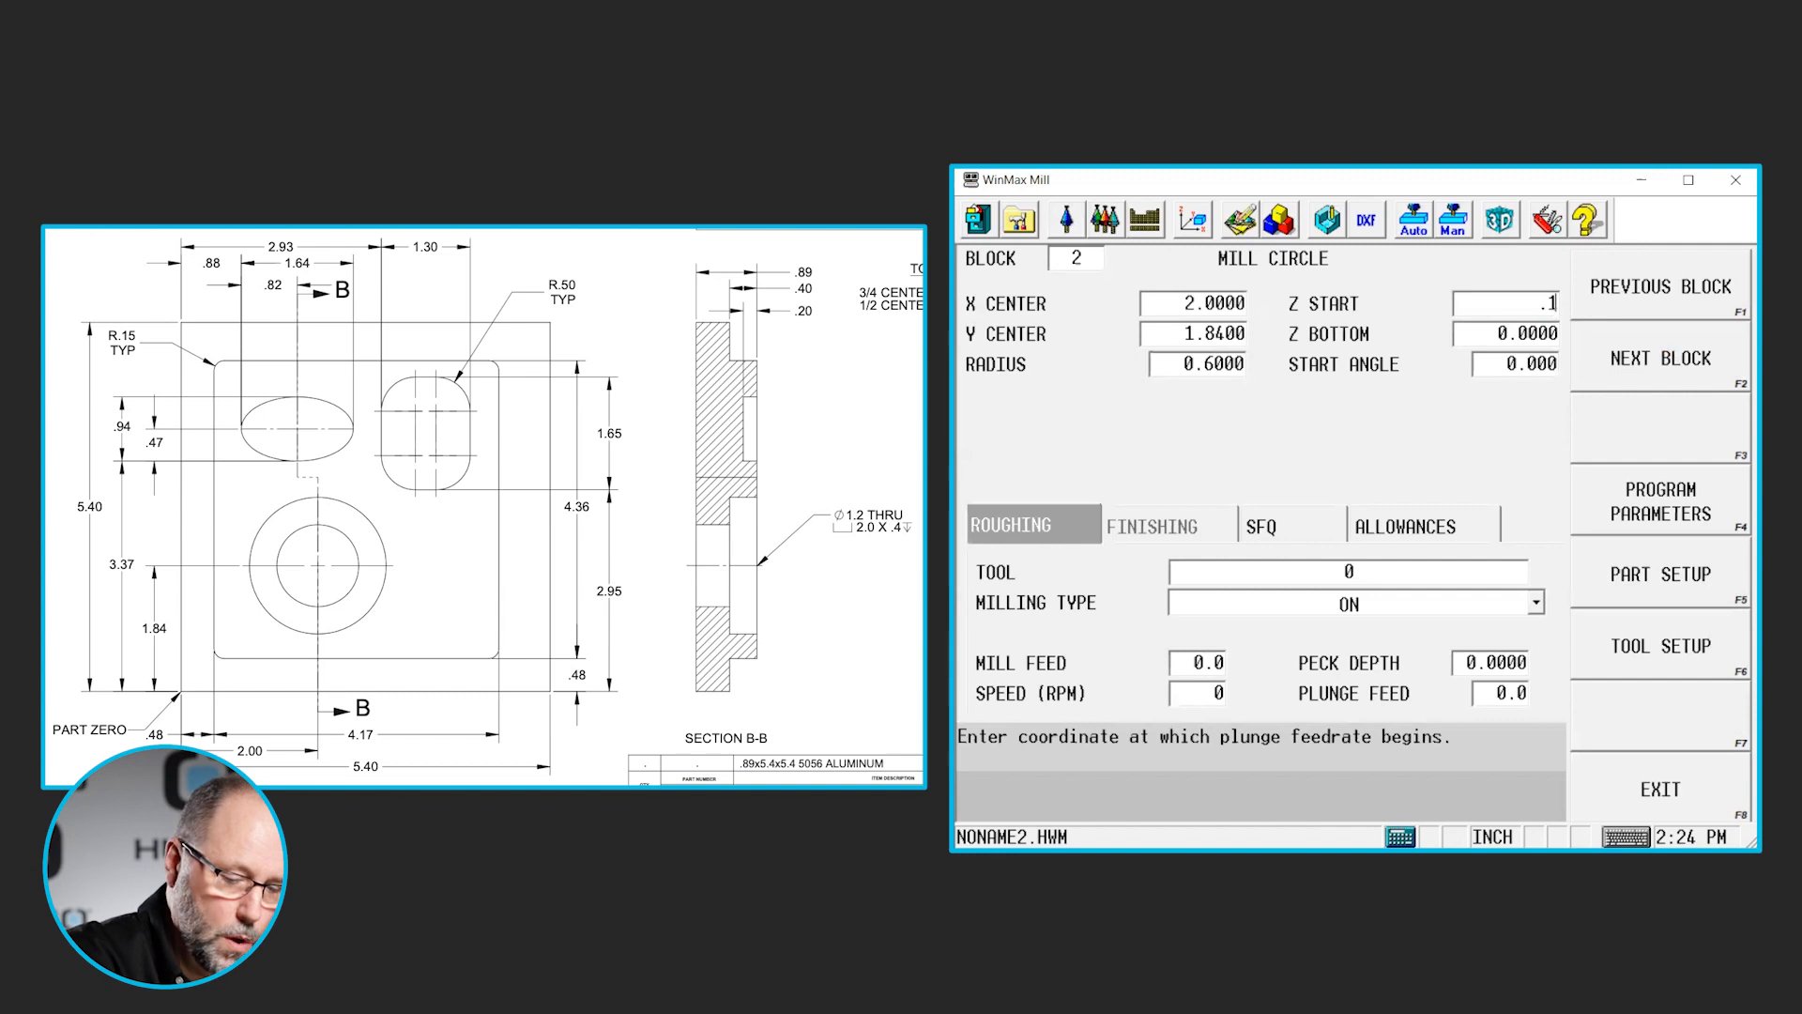
pyautogui.press('Return')
pyautogui.write('-.91')
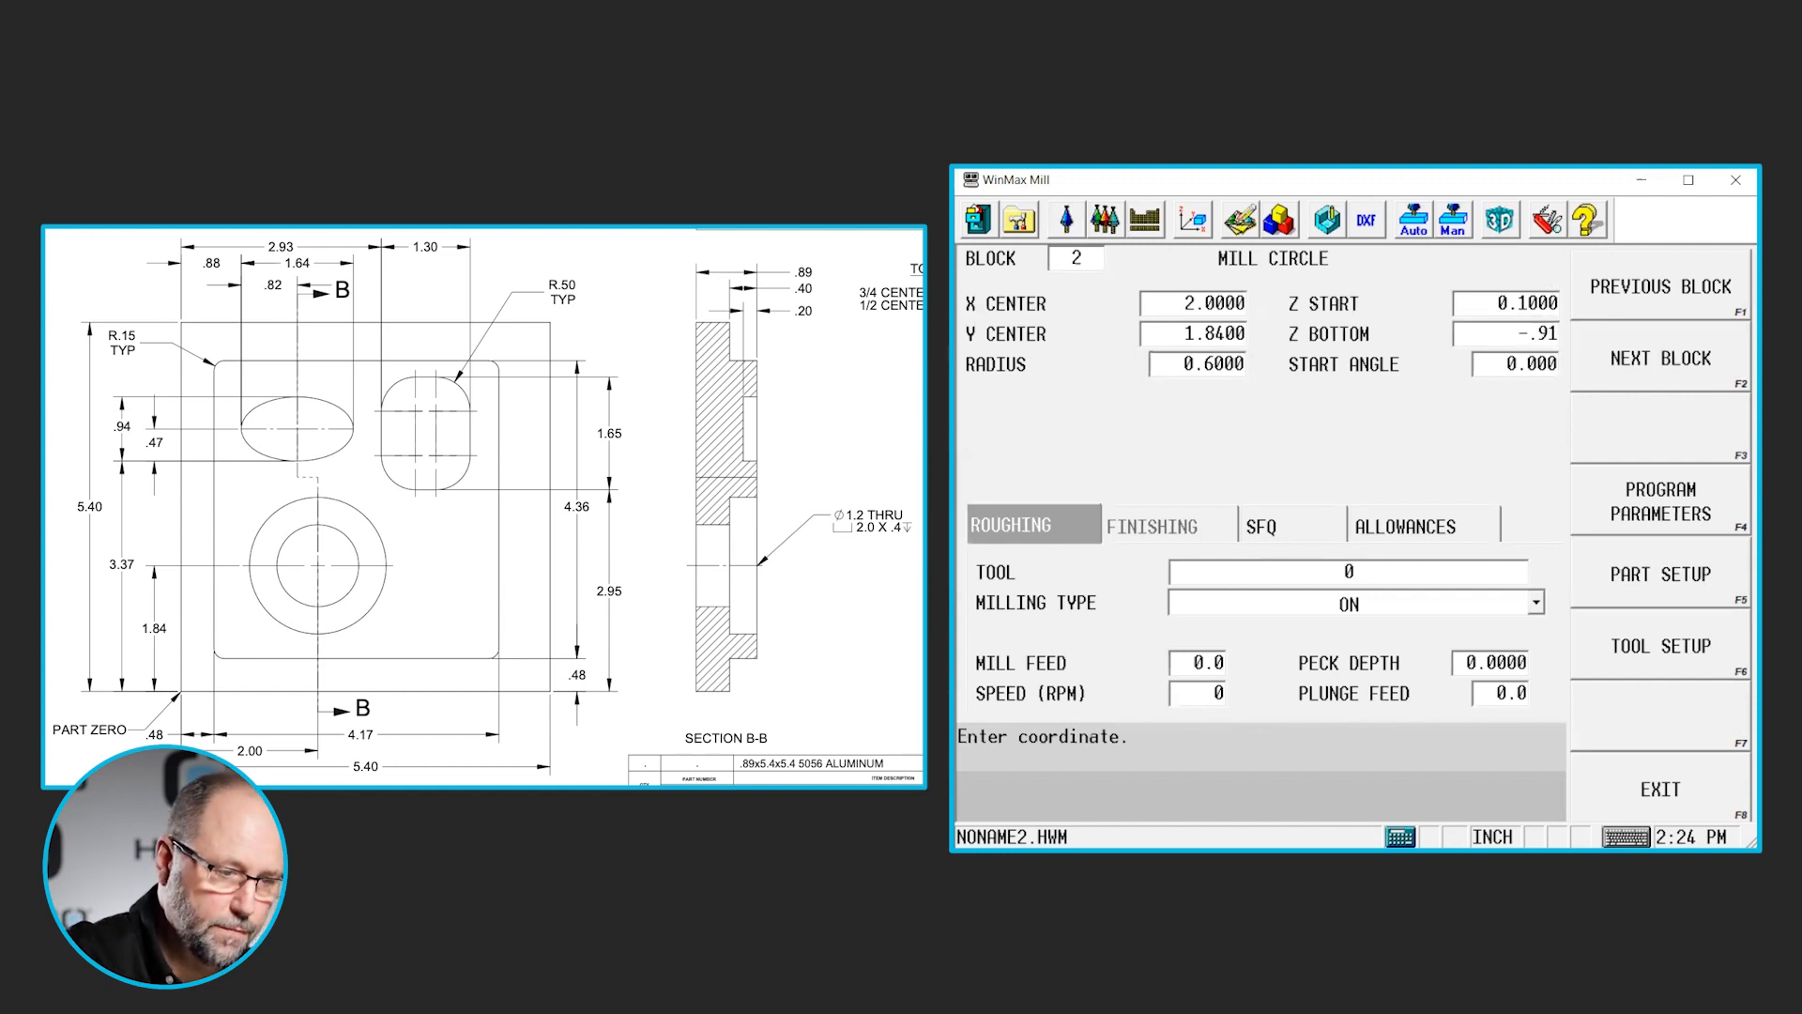
pyautogui.press('Return')
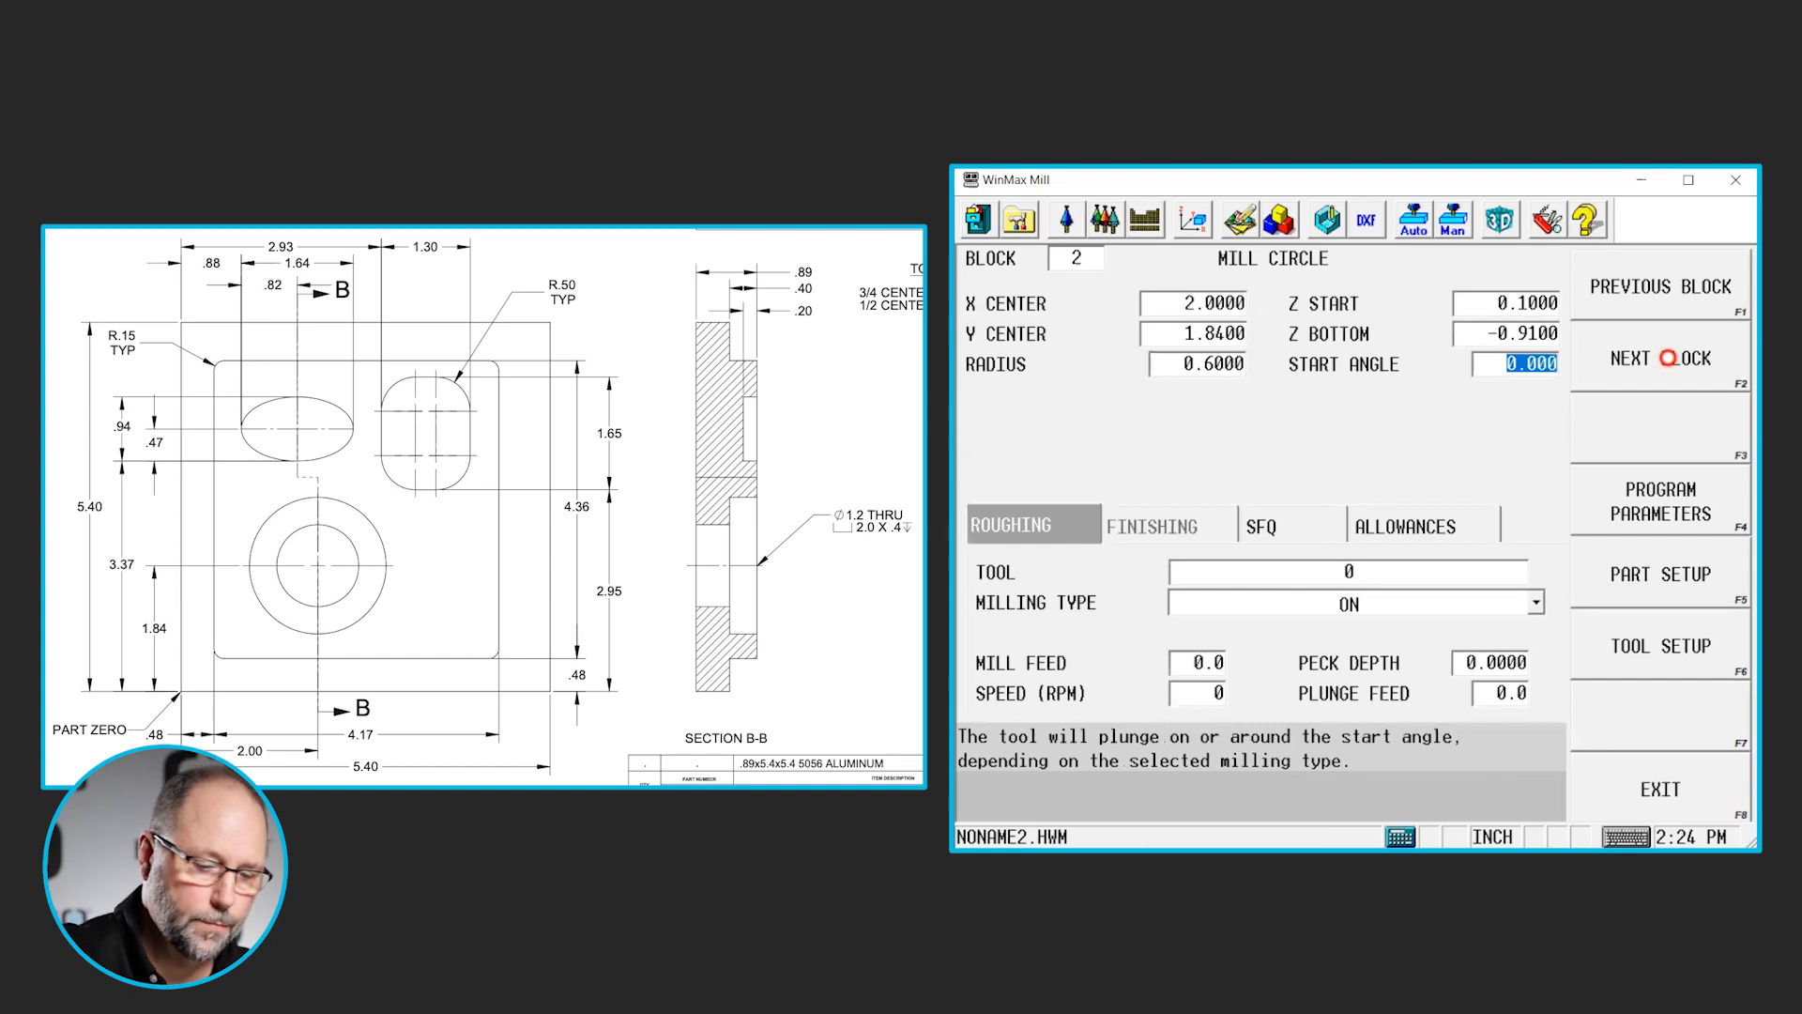
pyautogui.press('Return')
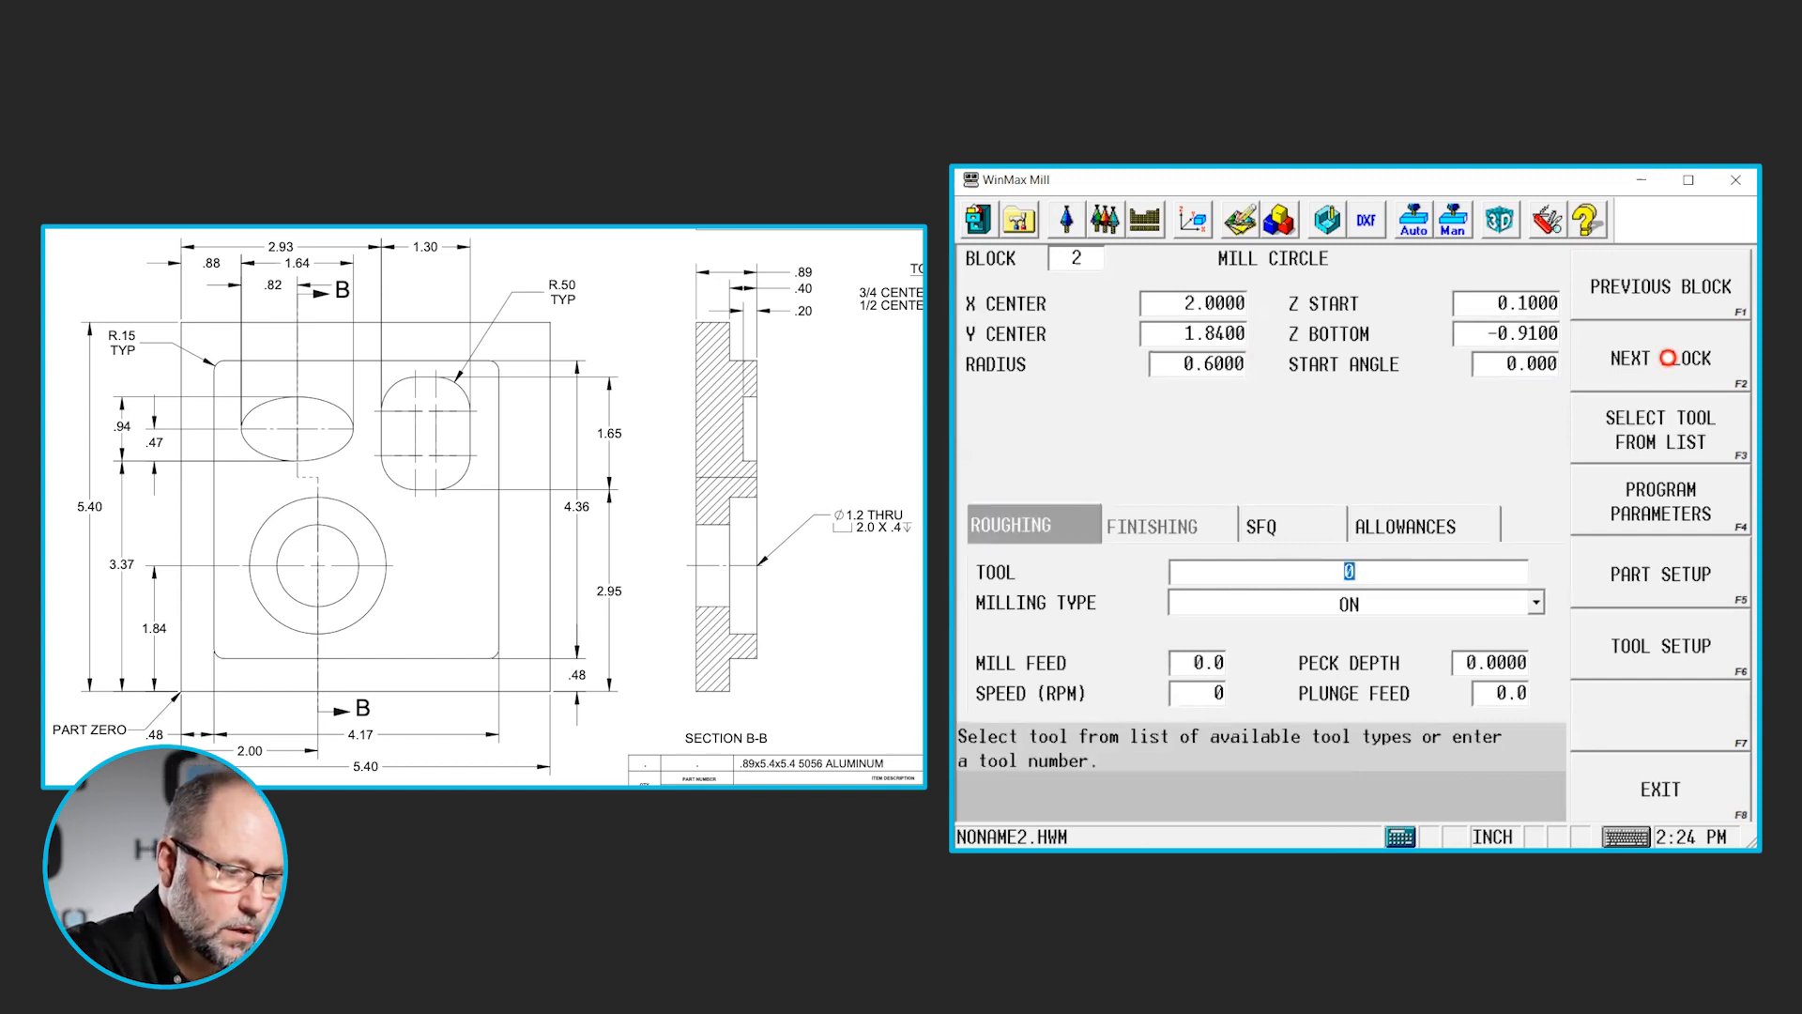
# - Assign tool 2, the 0.5 diameter end mill, to the through hole's roughing with milling type Pocket Boundary
pyautogui.press('F3')
pyautogui.press('Return')
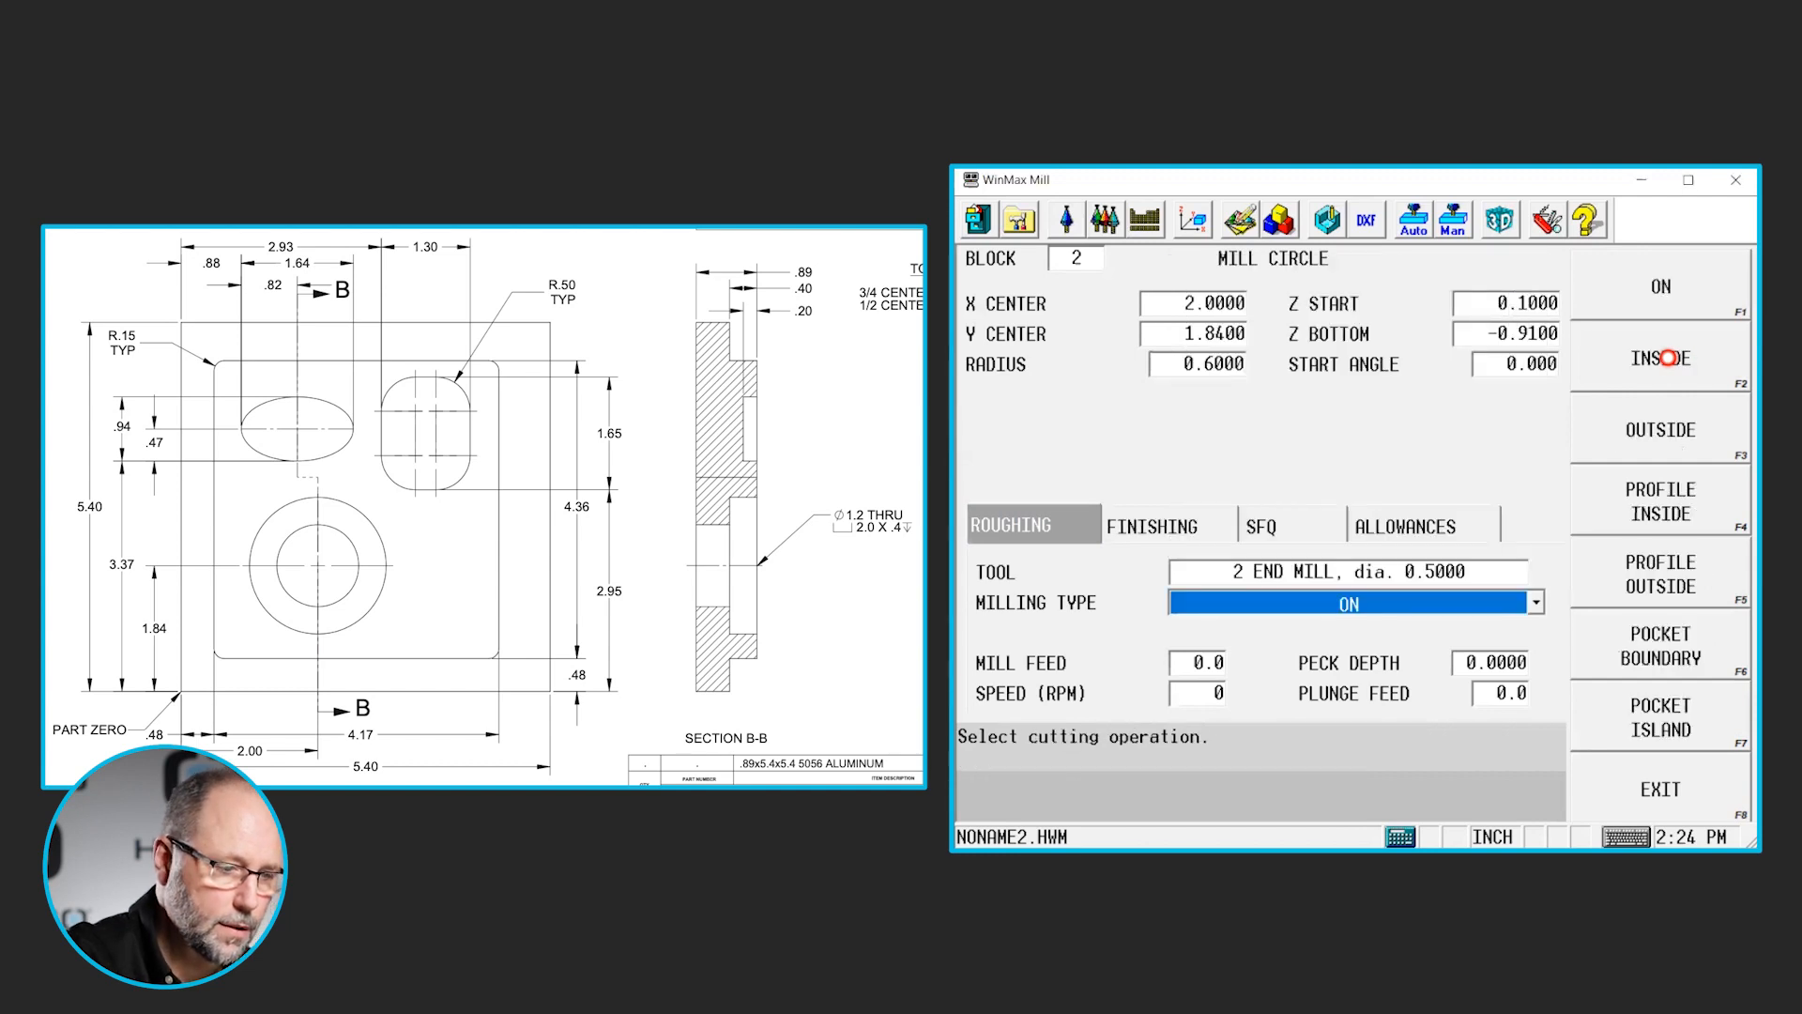
pyautogui.click(1680, 657)
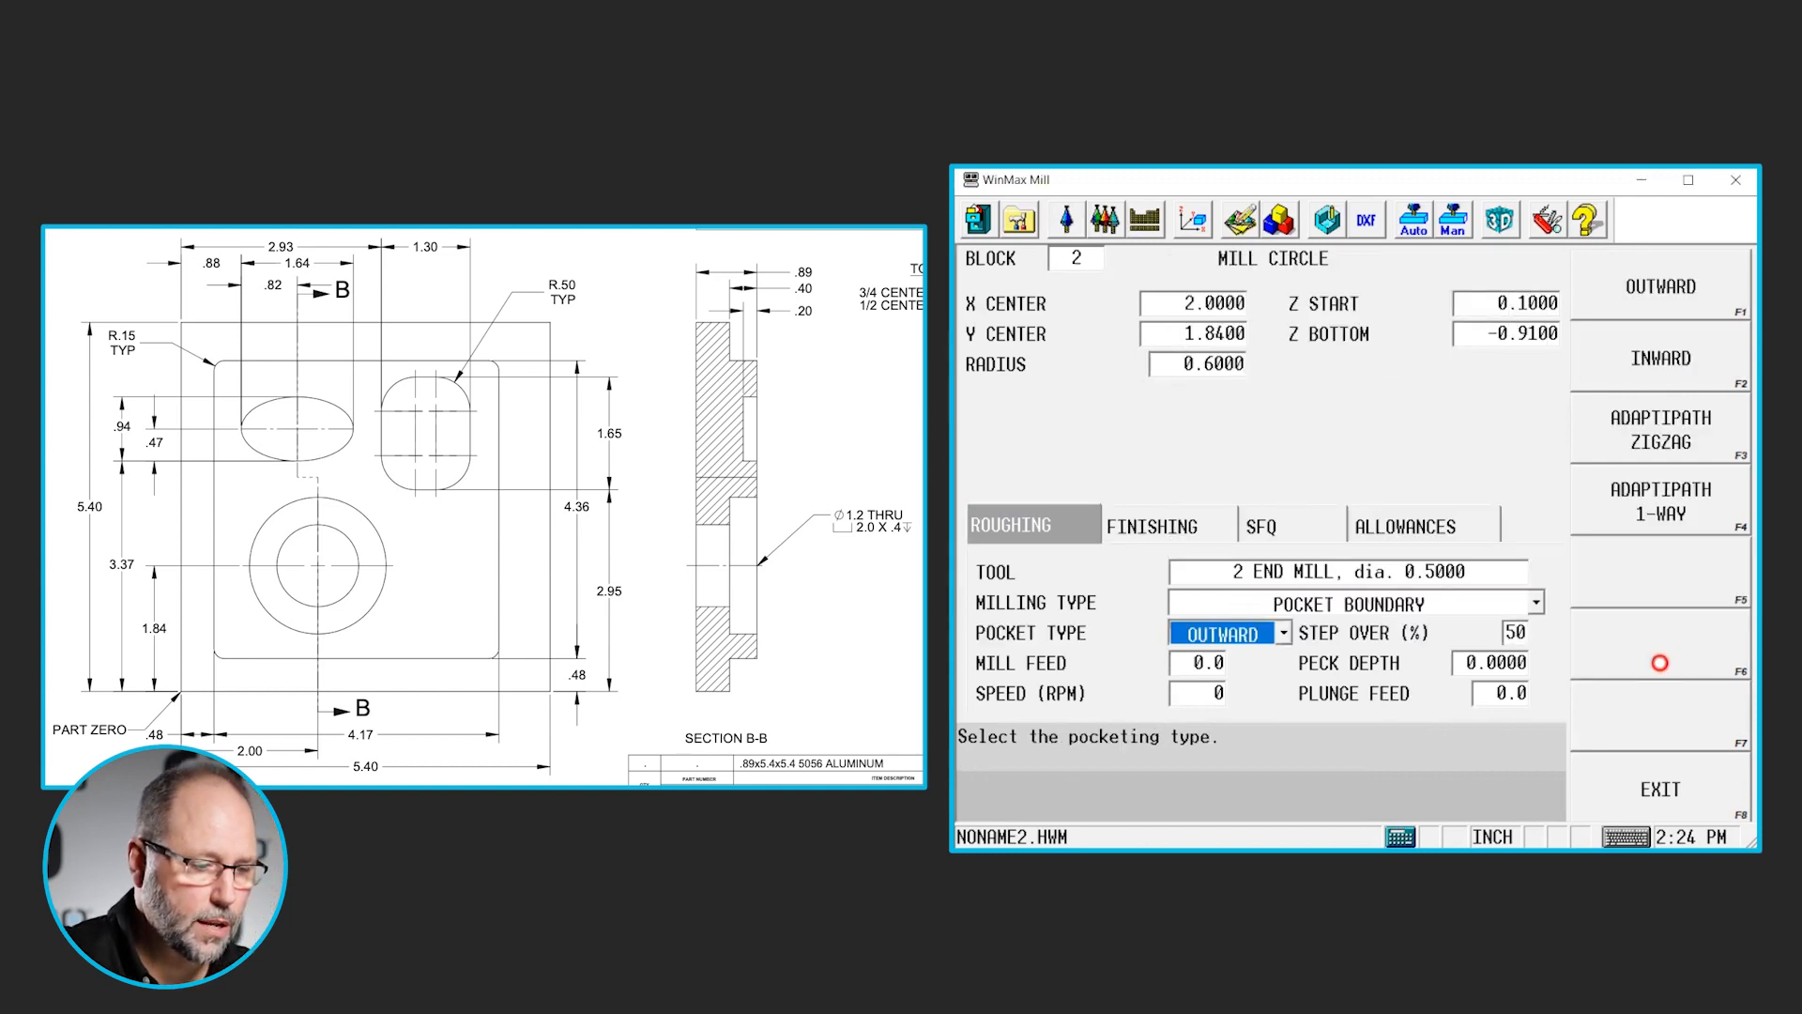
# - Set the through hole's roughing peck depth to 0.125
pyautogui.click(1503, 665)
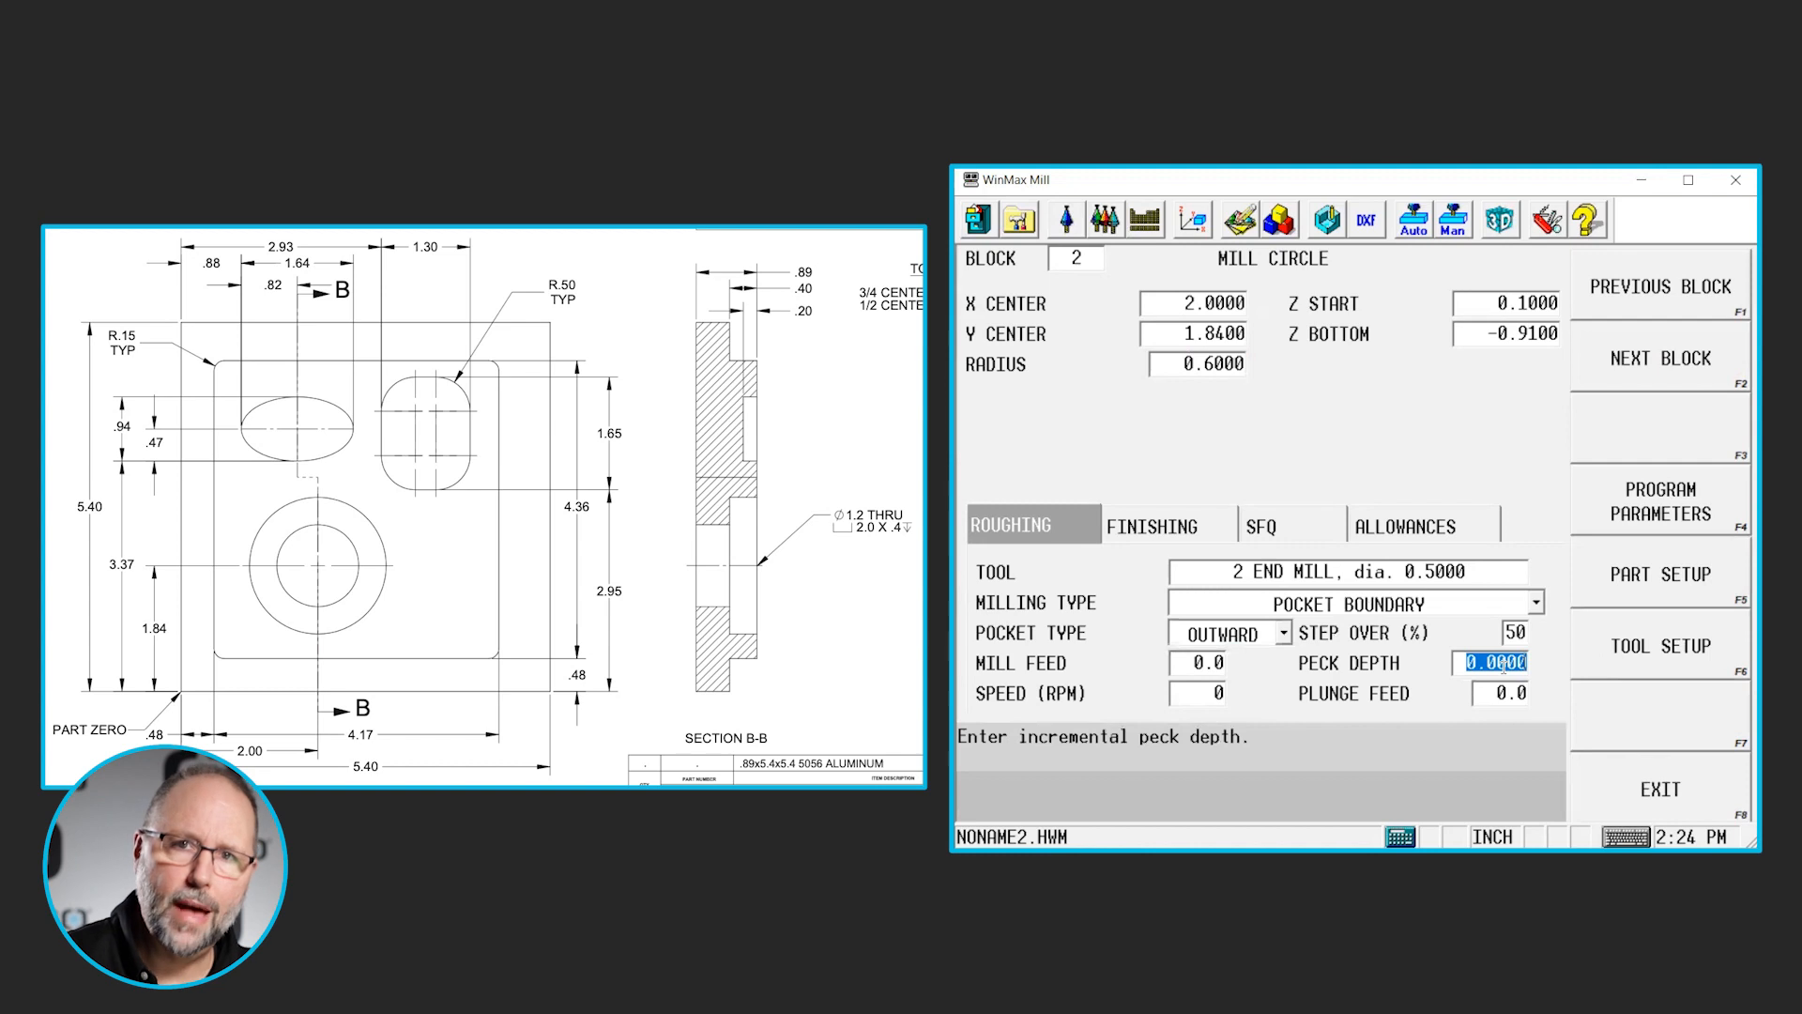
pyautogui.write('.')
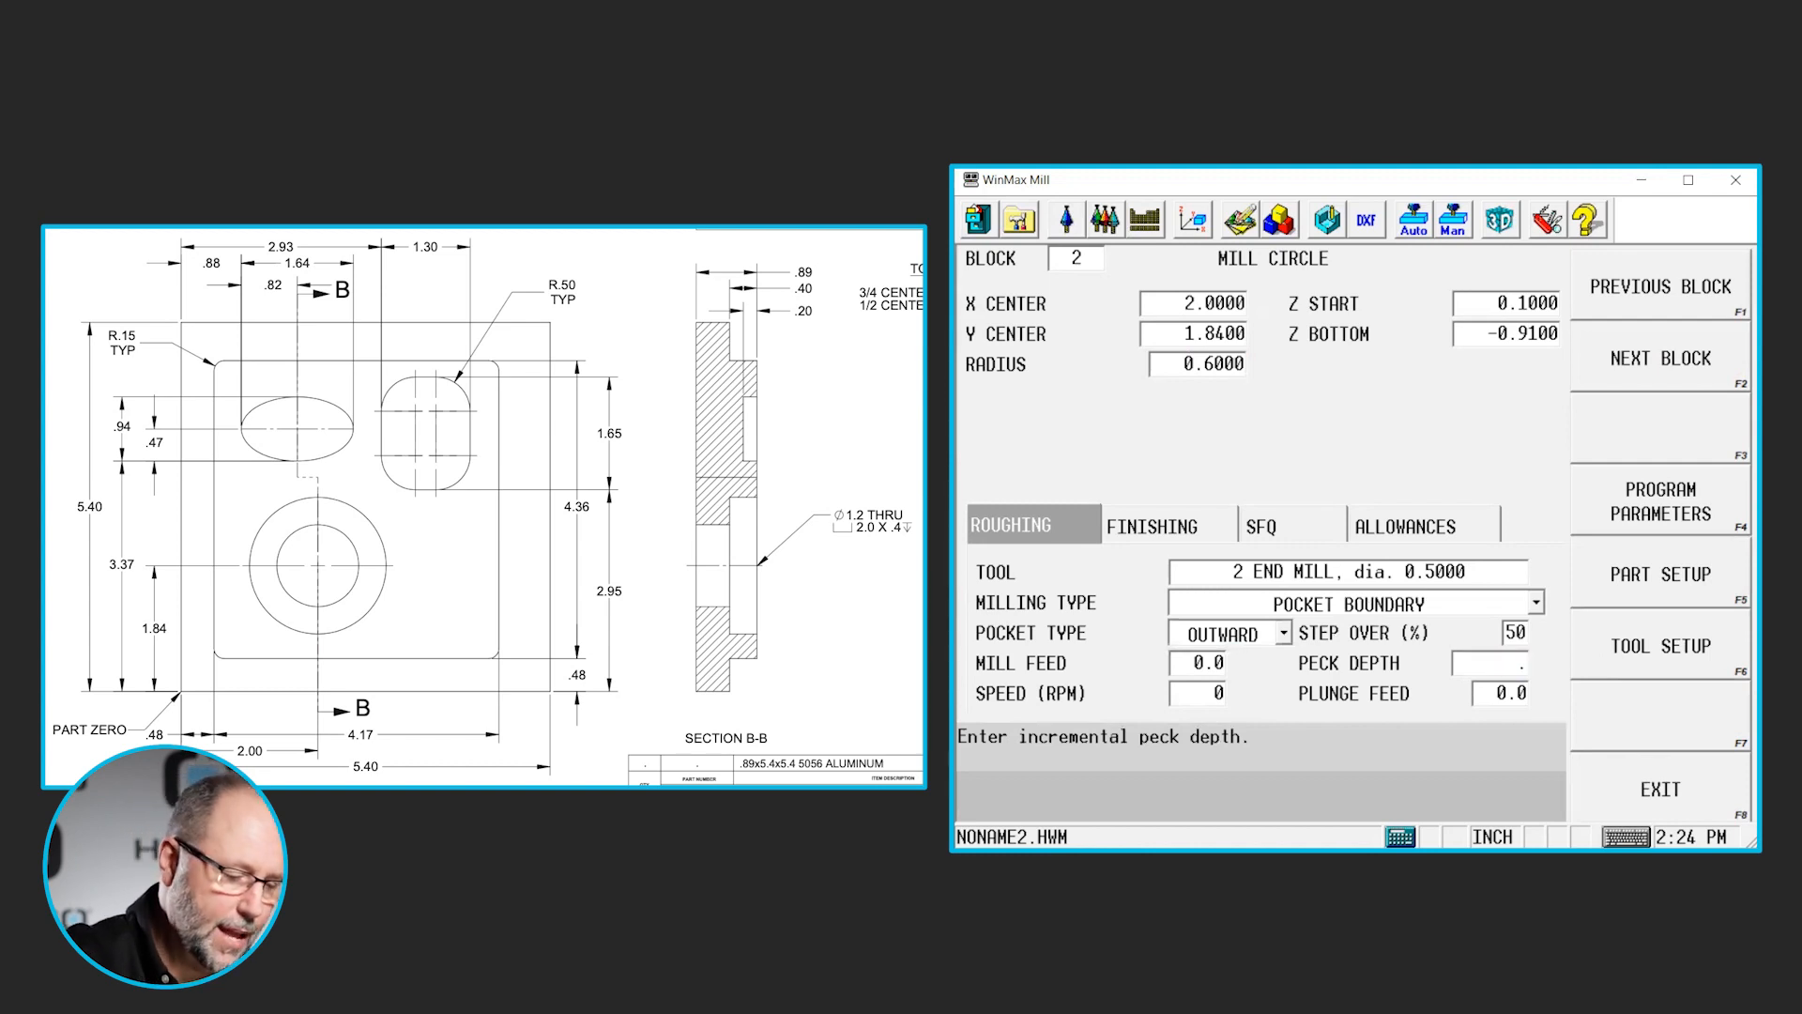
pyautogui.write('125')
pyautogui.press('Return')
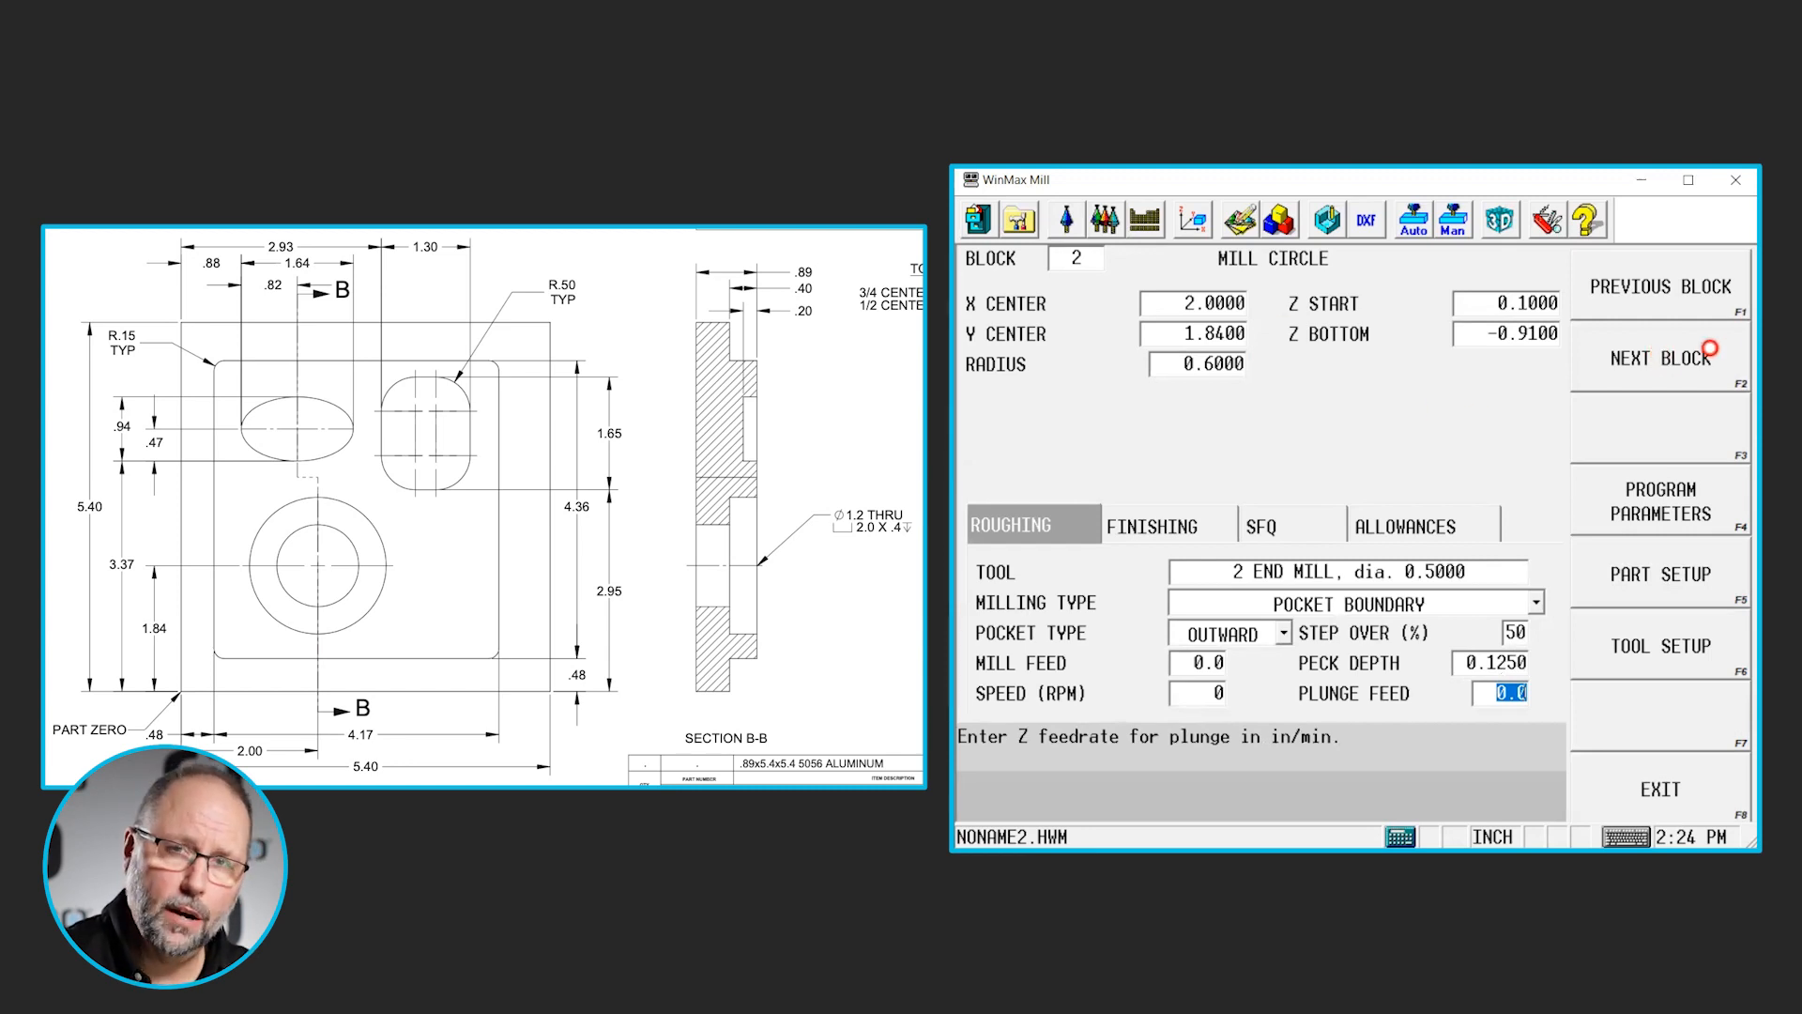
# - Add a second Mill Circle block for the counterbore, centered at X 2 and Y 1.84 with a radius of 1
pyautogui.click(1711, 349)
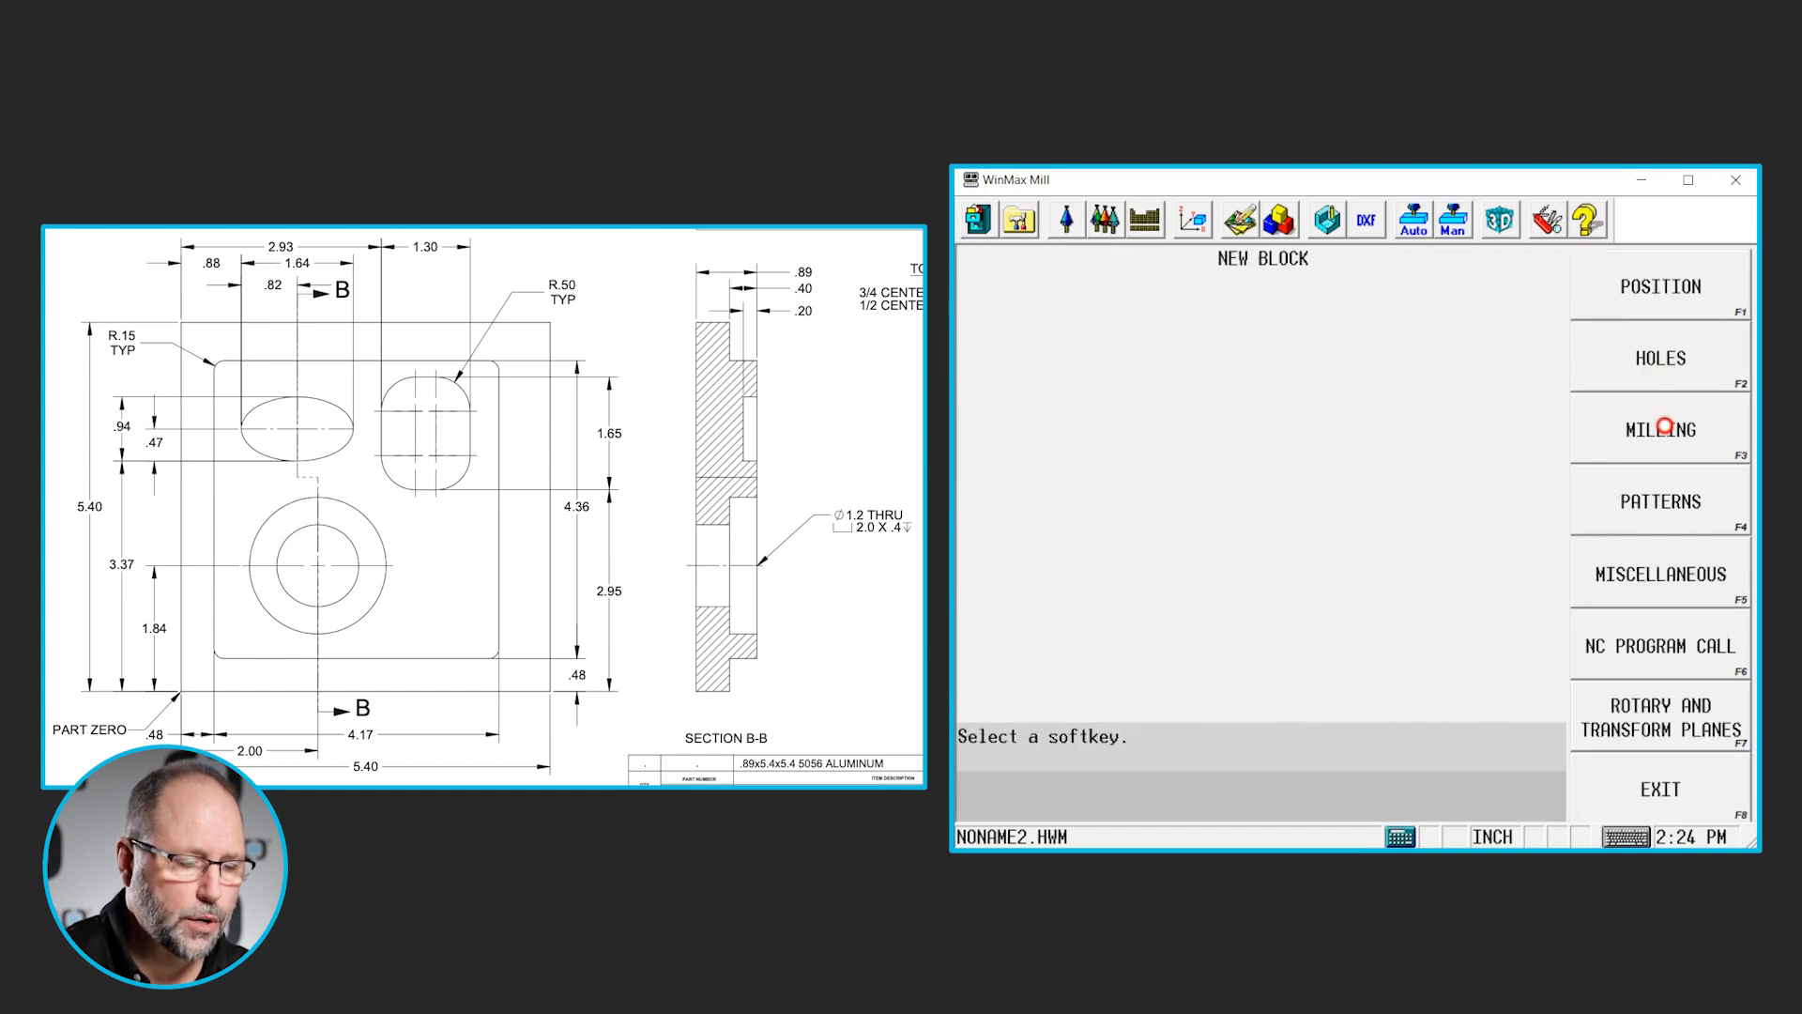
pyautogui.click(1663, 443)
pyautogui.click(1667, 370)
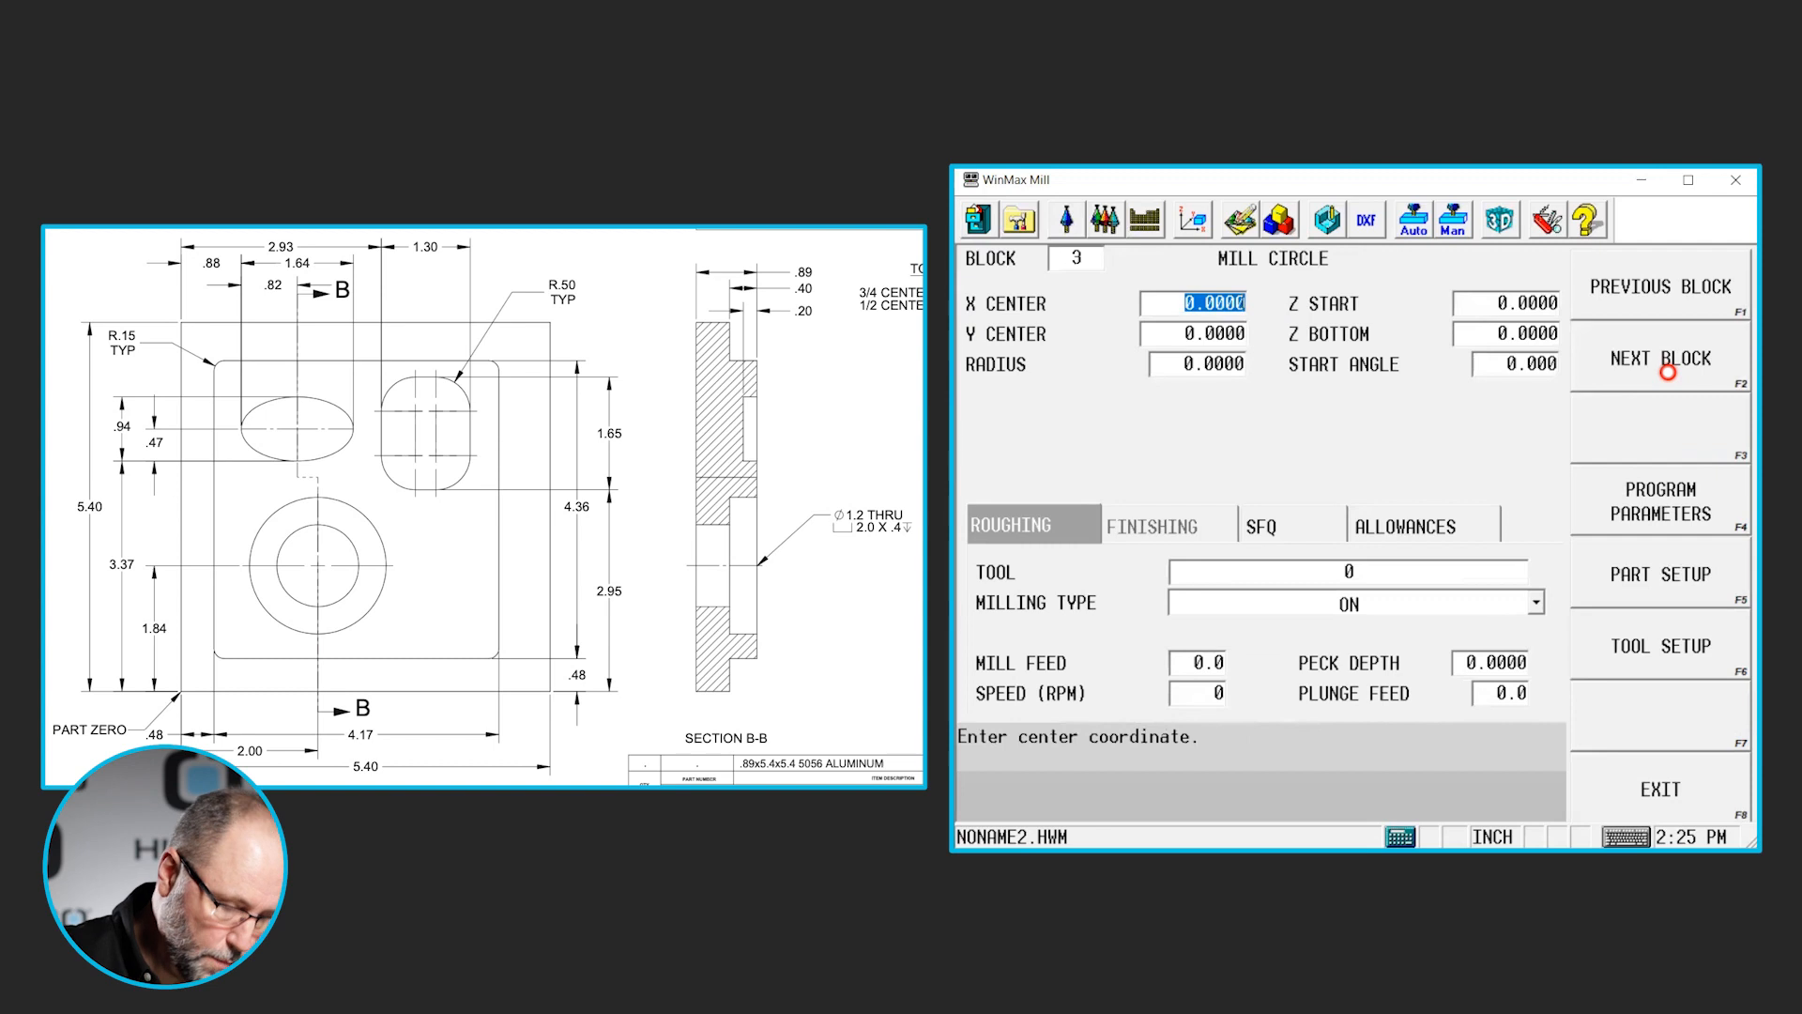
pyautogui.write('2')
pyautogui.press('Return')
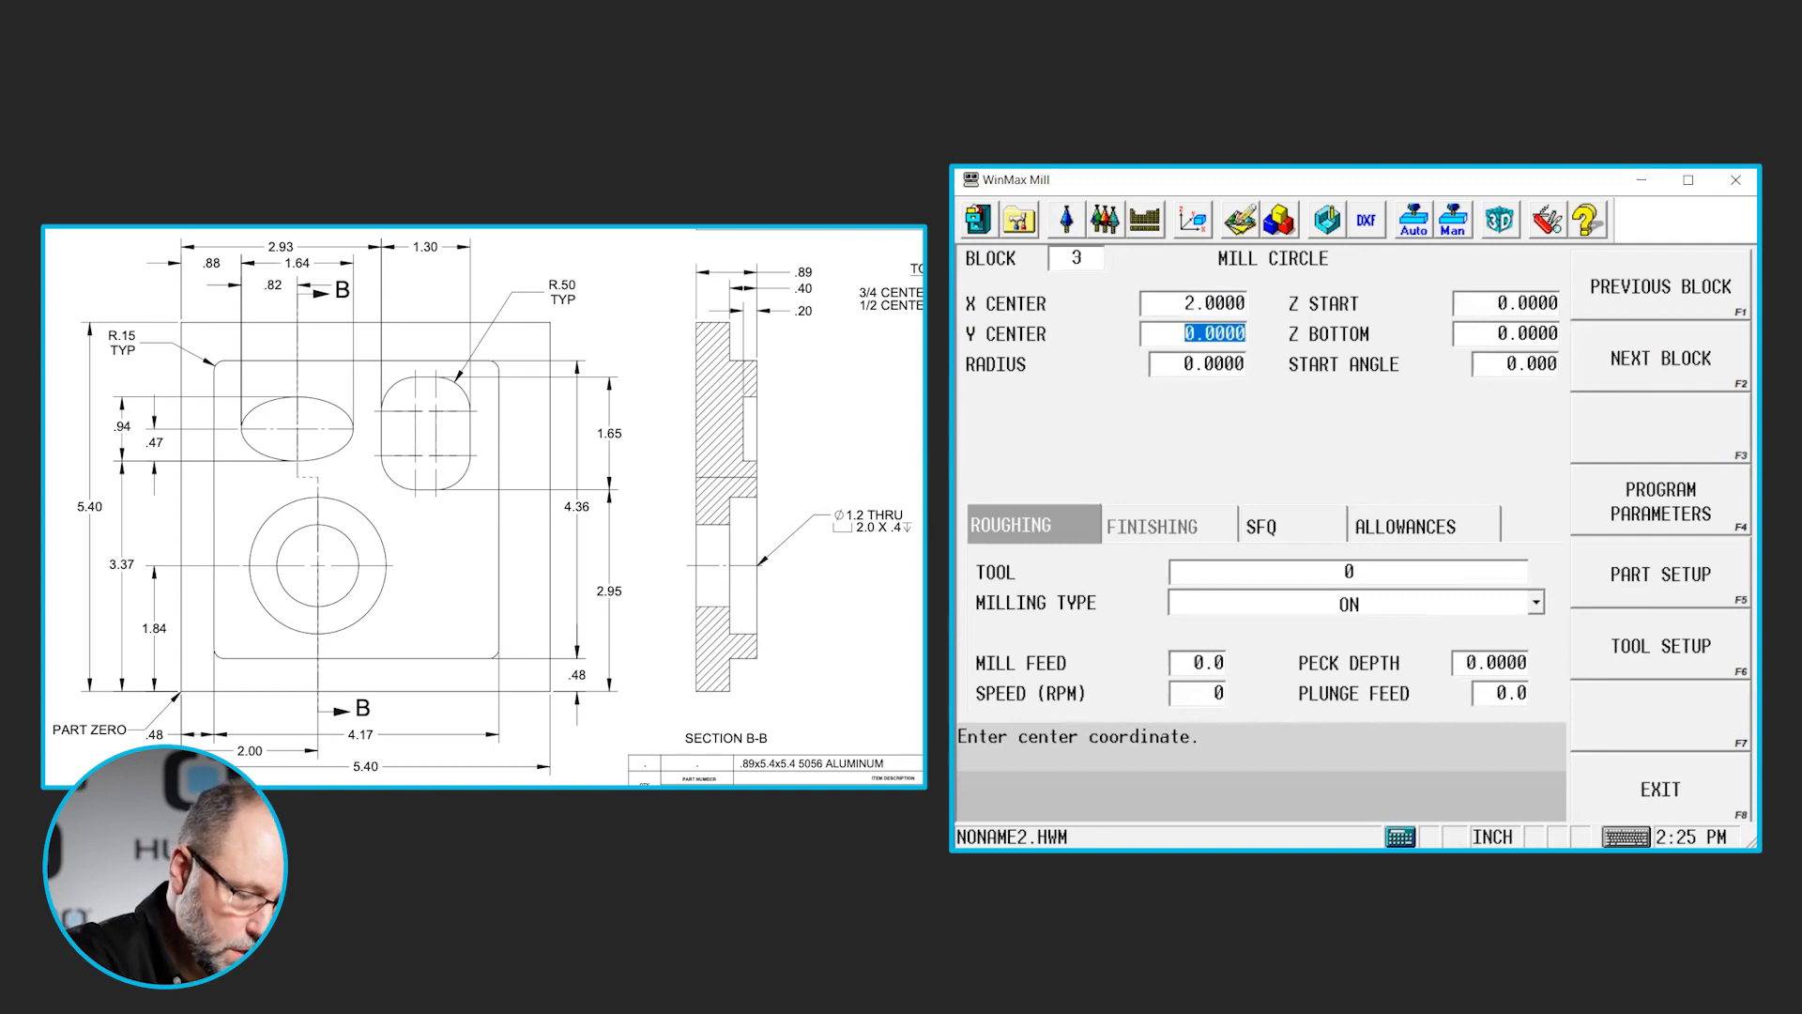
pyautogui.write('1')
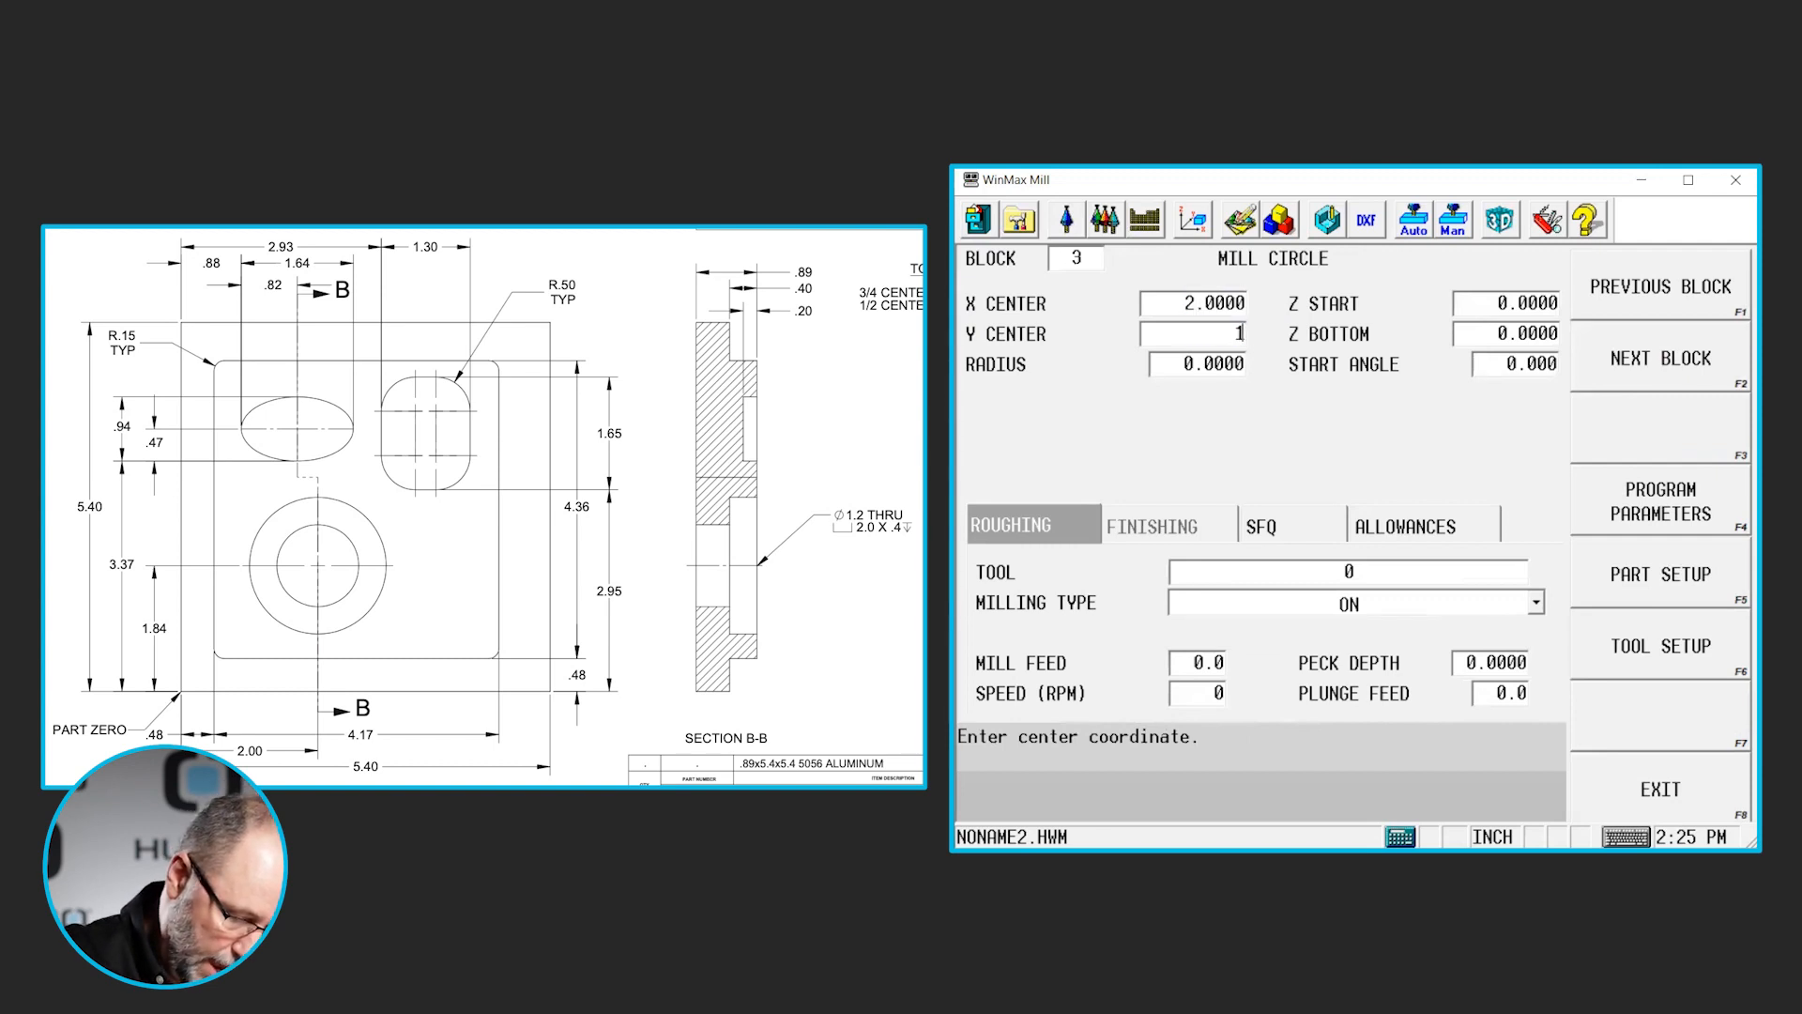
pyautogui.write('.84')
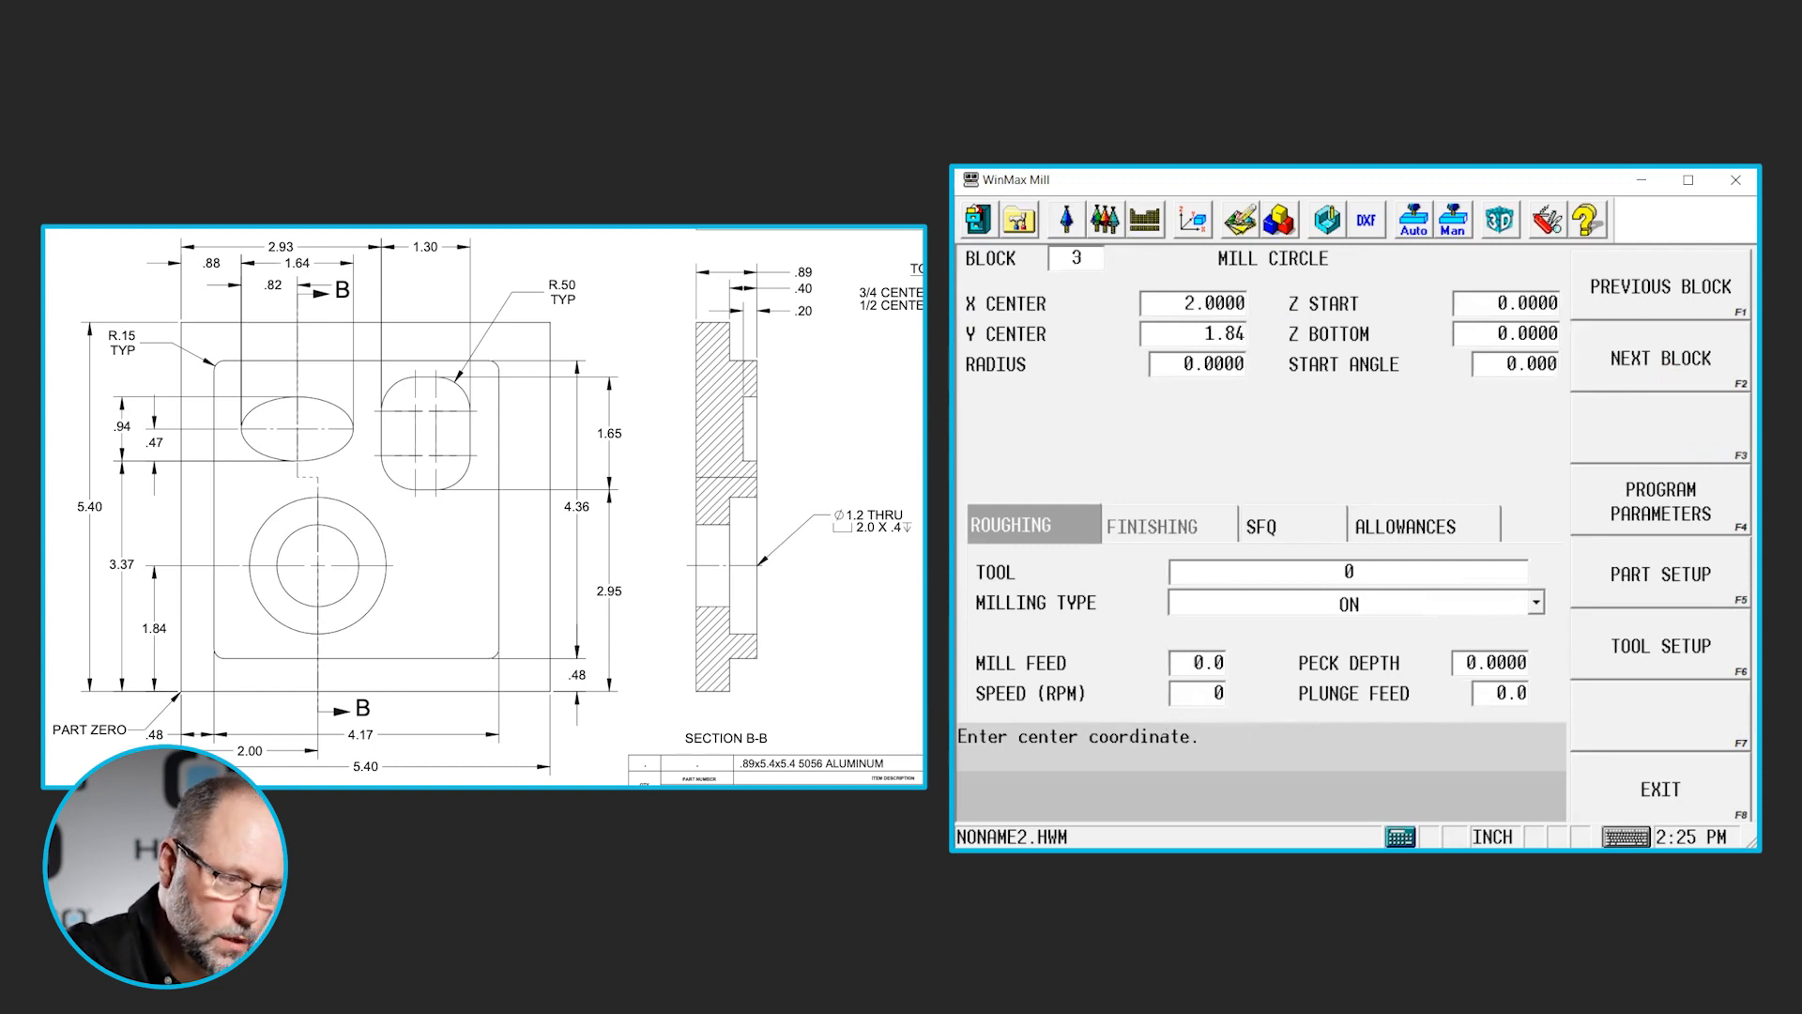
pyautogui.press('Return')
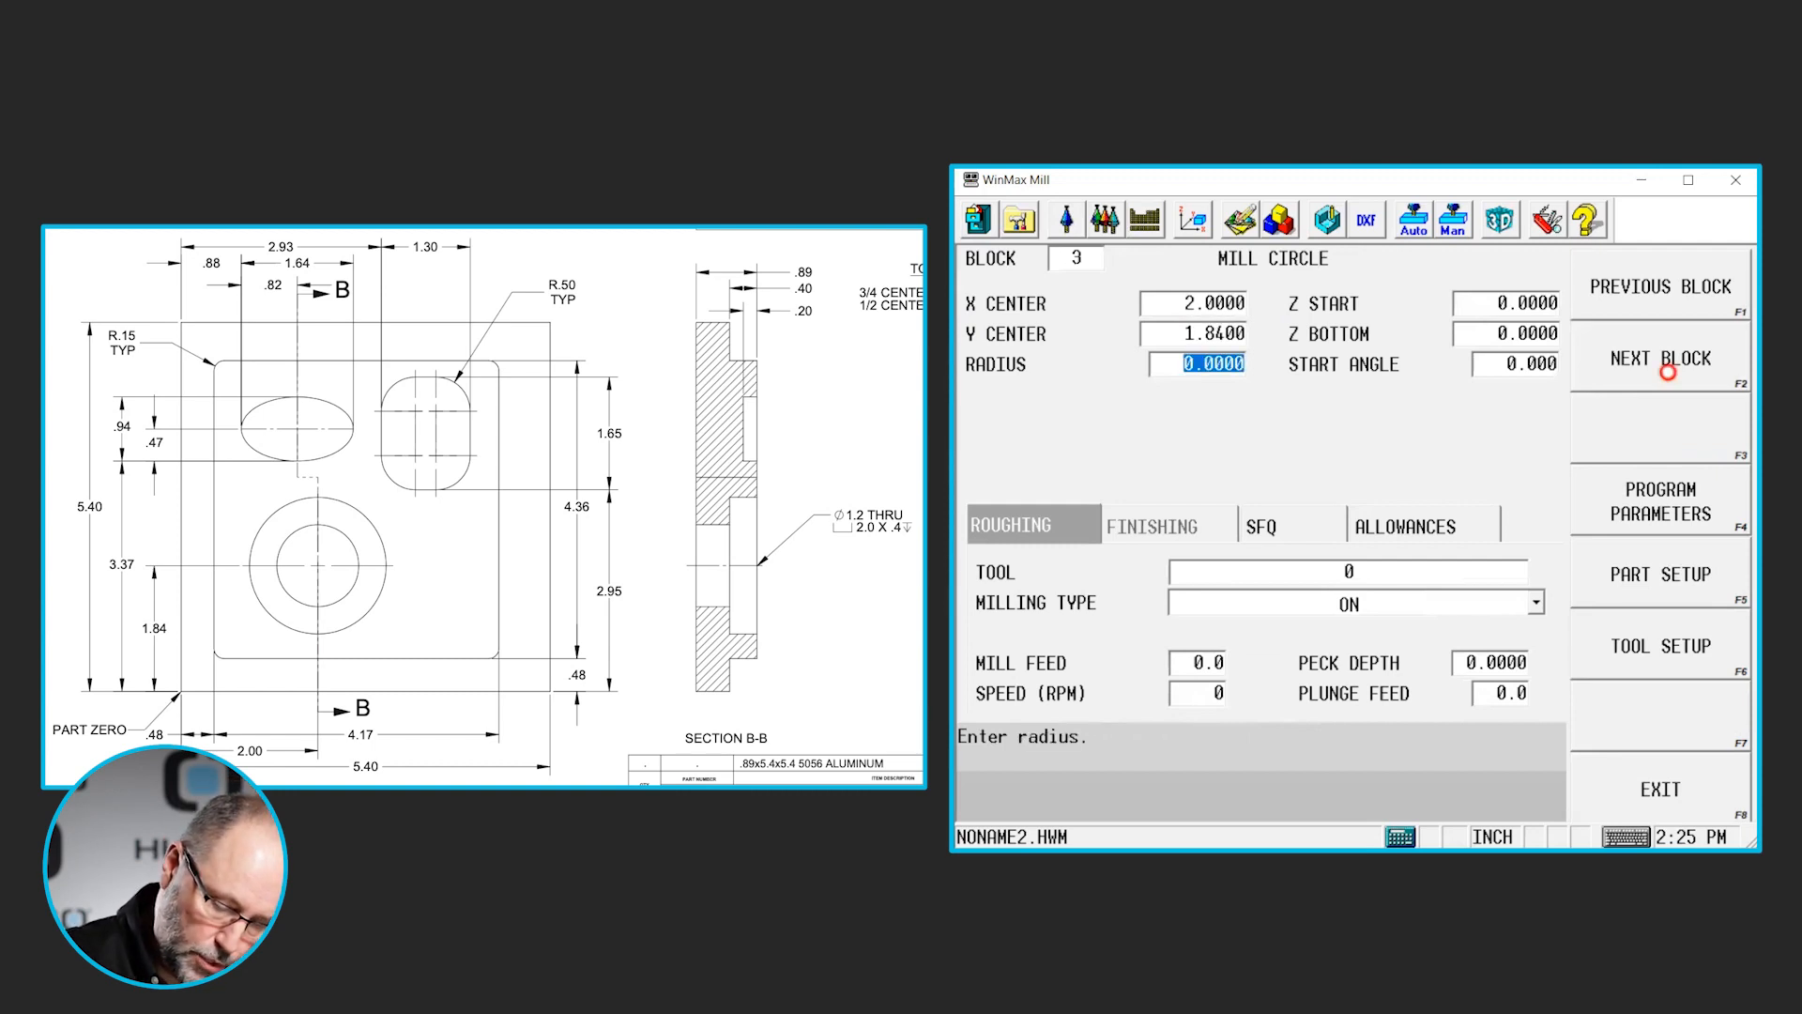
pyautogui.write('1')
pyautogui.press('Return')
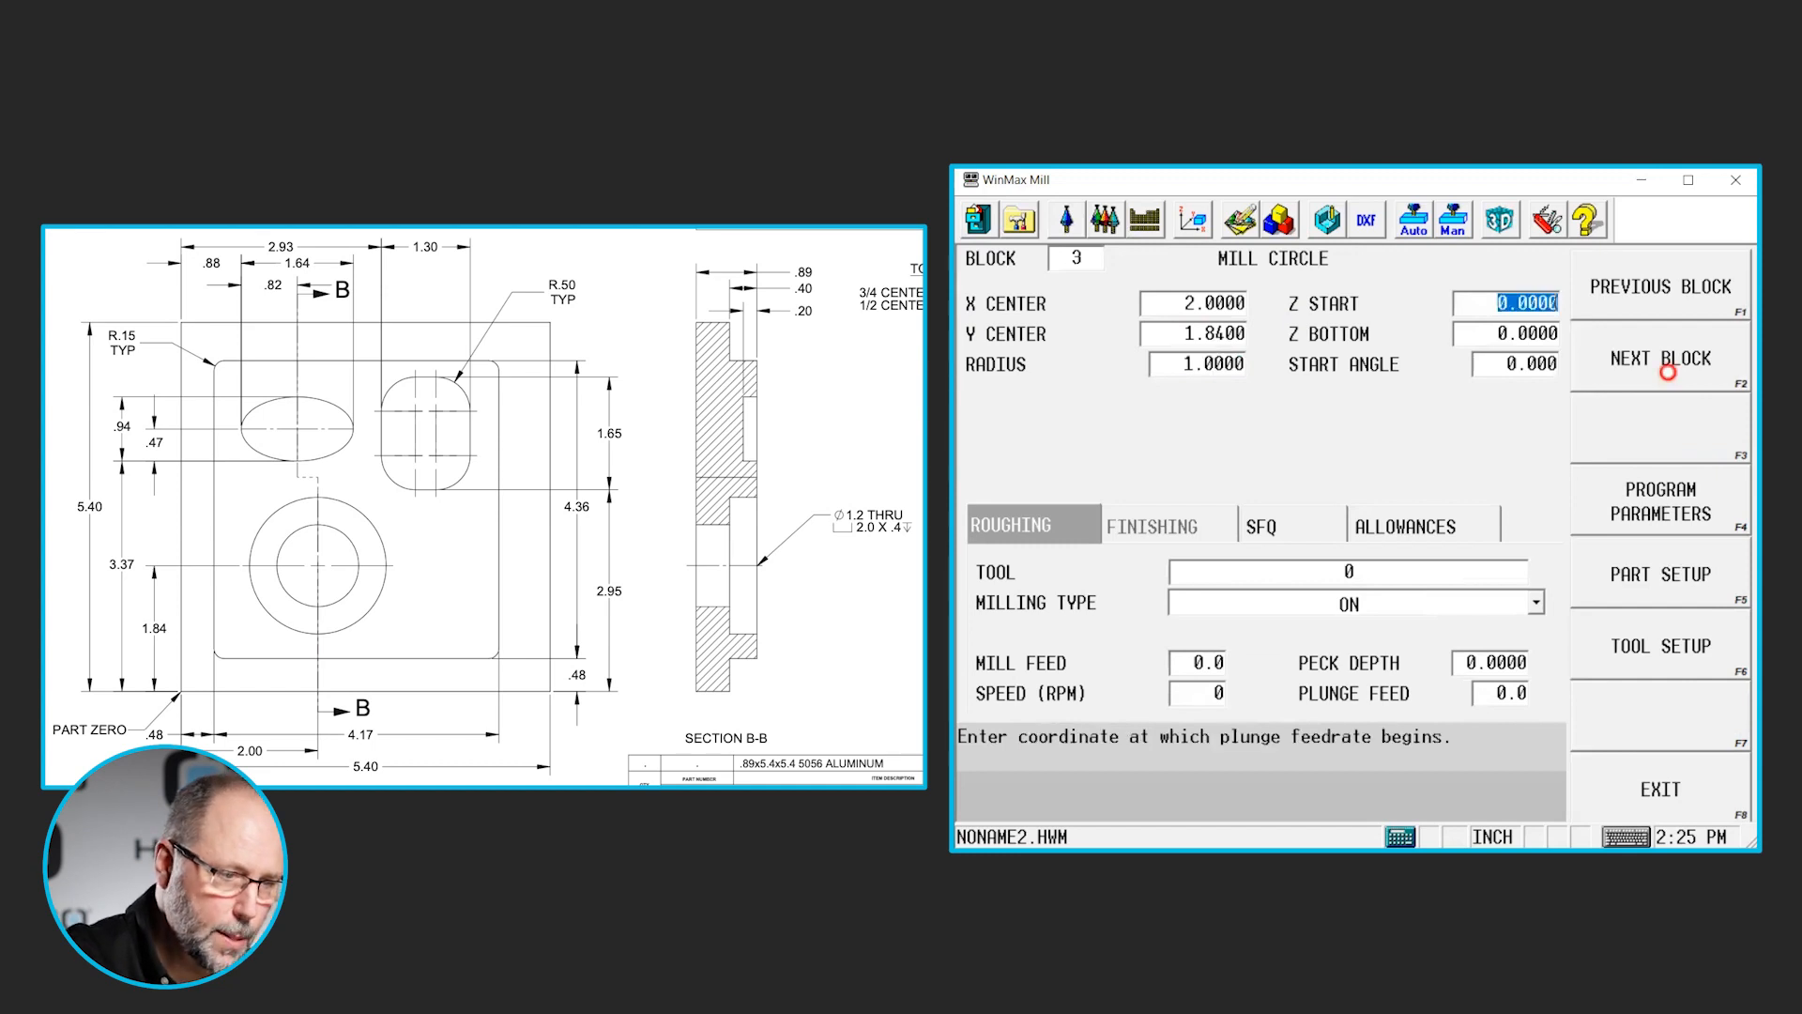
# - Set the counterbore circle's Z start to 0.1 and its Z bottom to -0.4, keeping the default start angle
pyautogui.write('.')
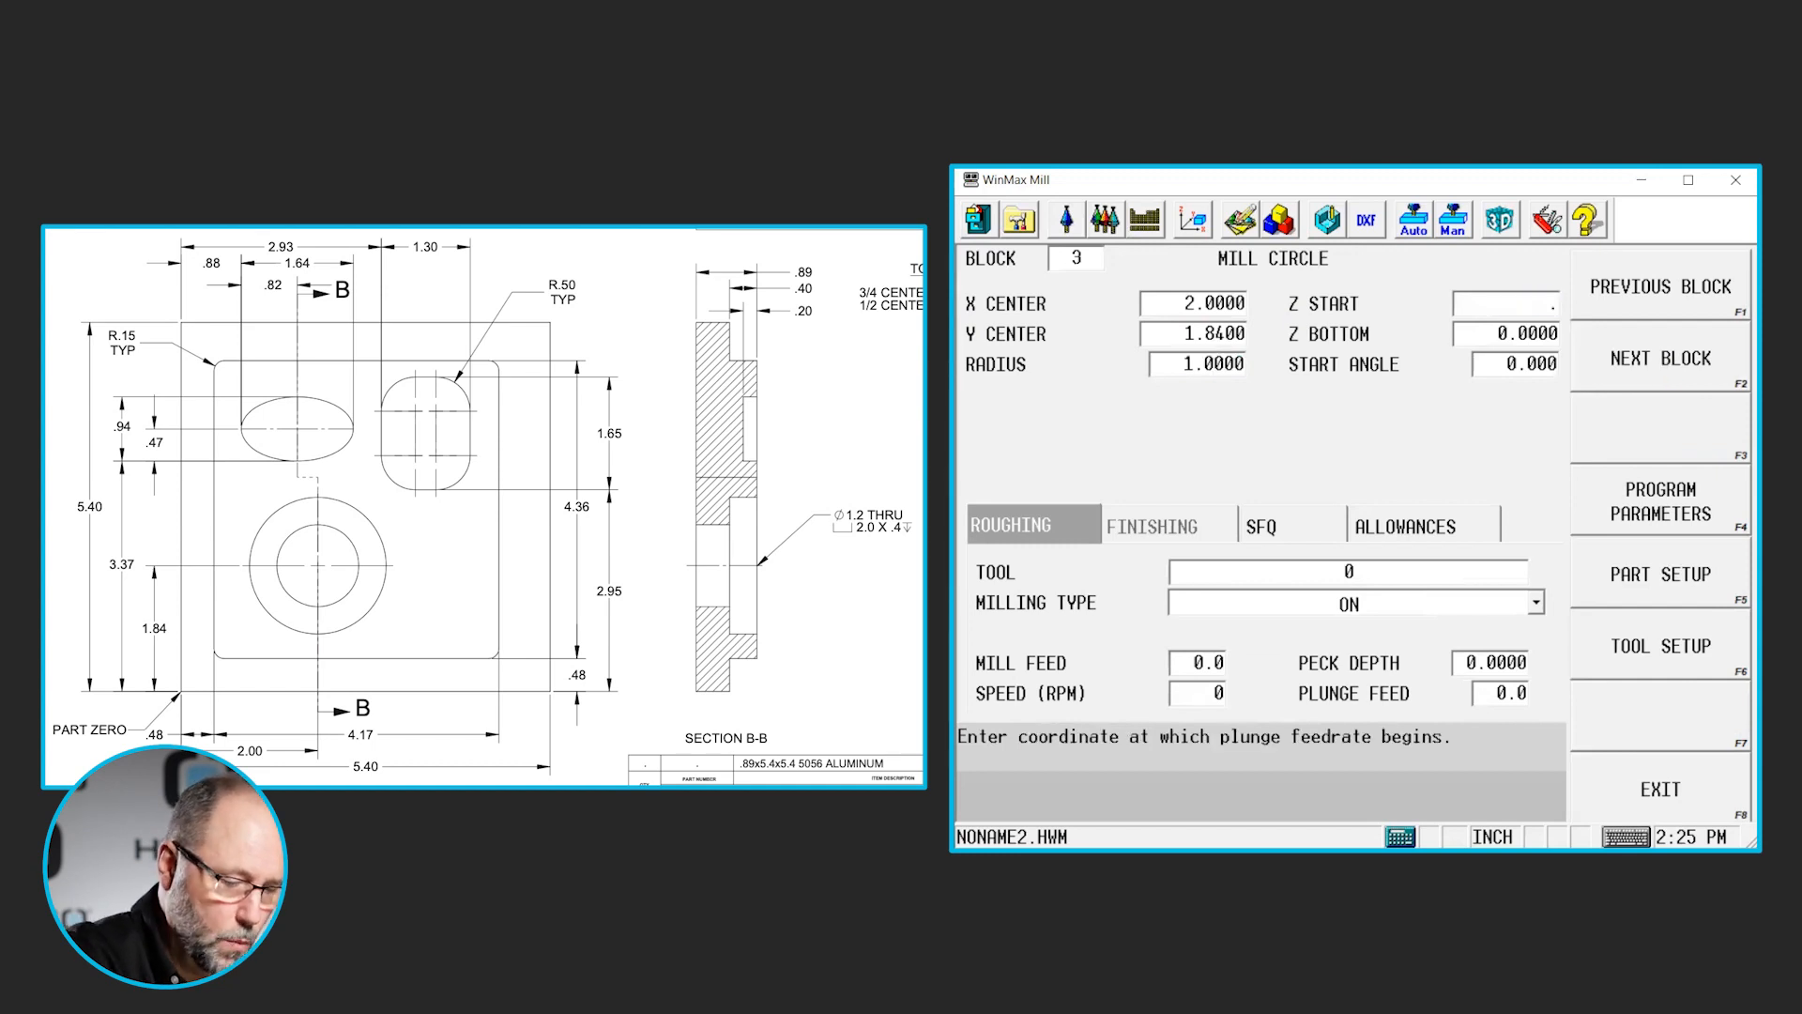
pyautogui.write('1')
pyautogui.press('Return')
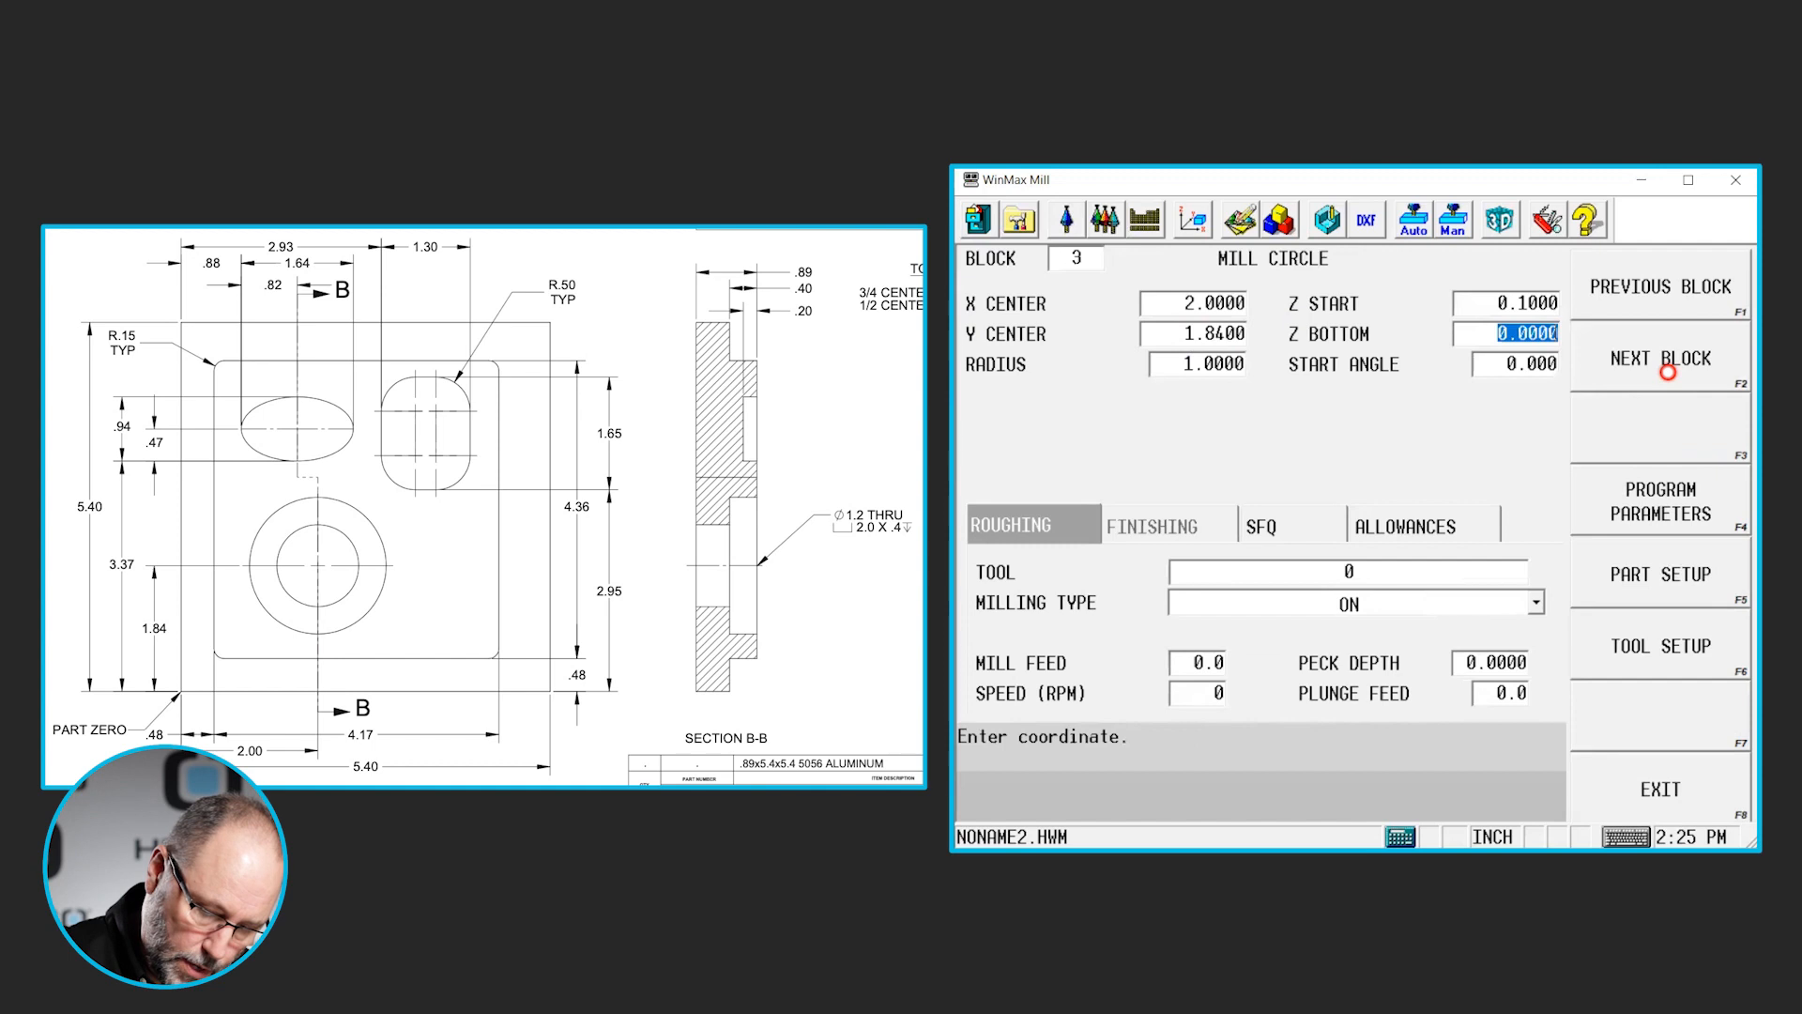
pyautogui.write('-.4')
pyautogui.press('Return')
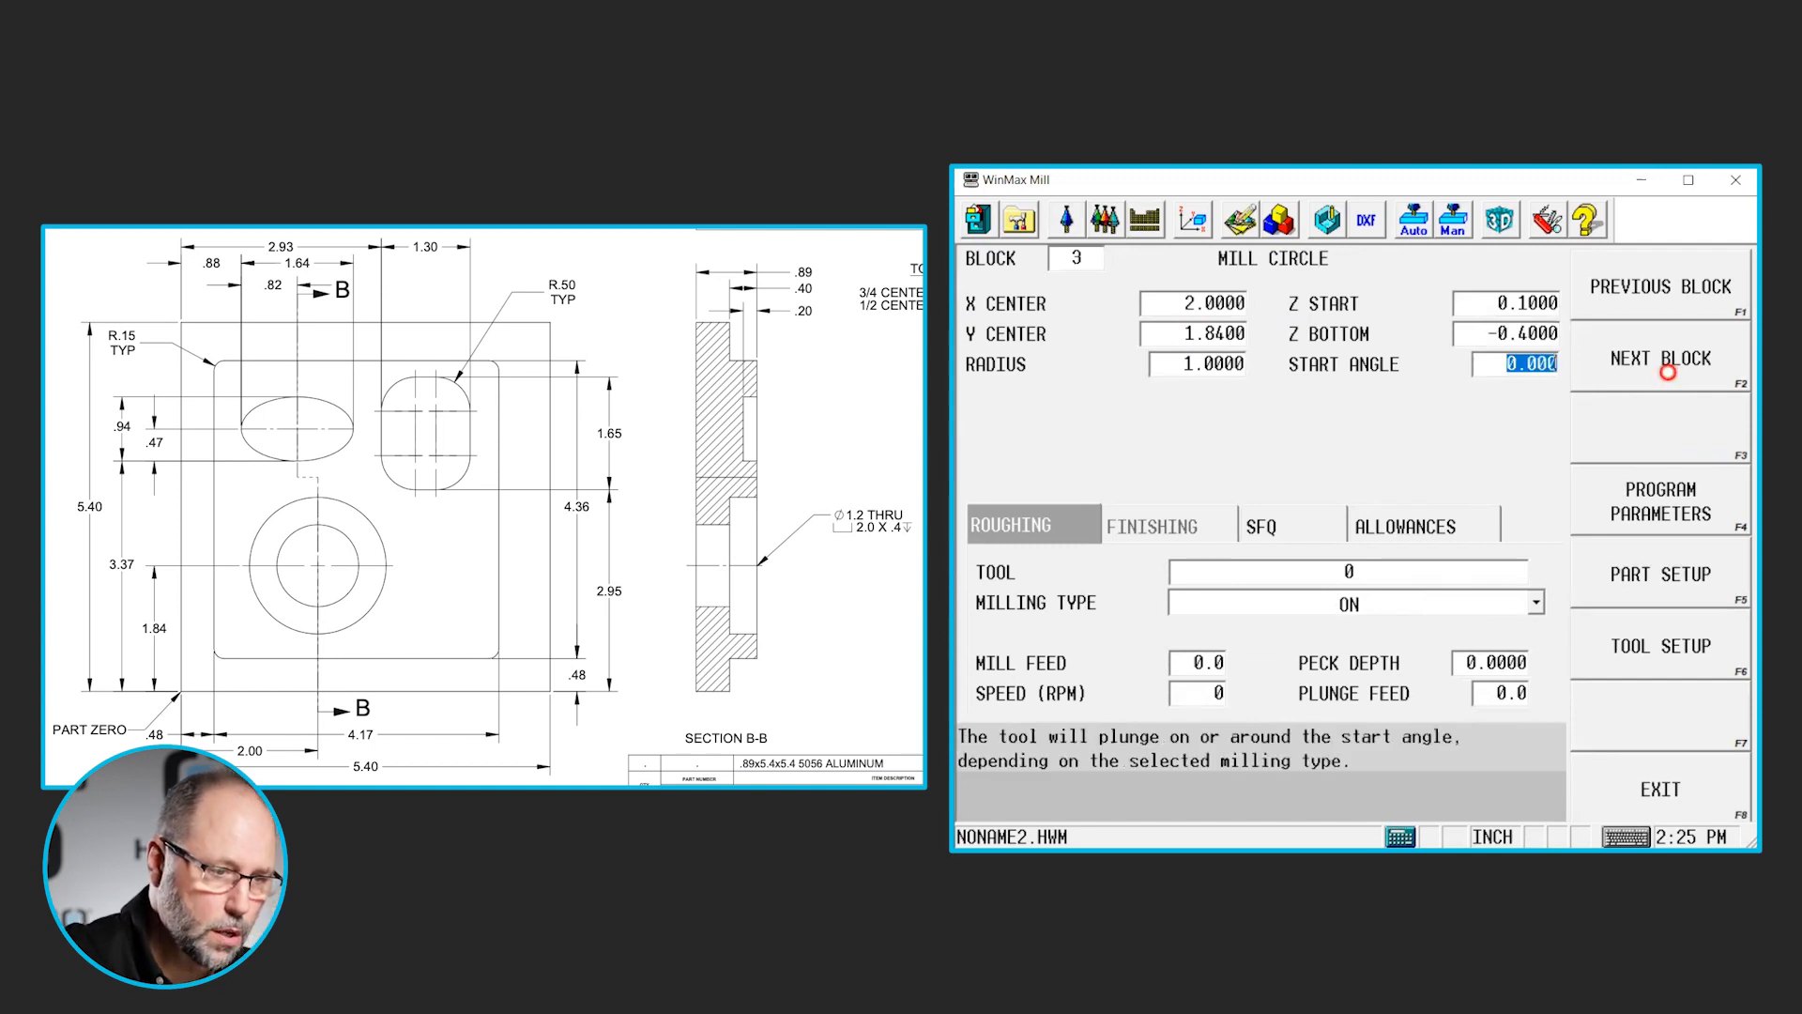
pyautogui.press('Return')
# - Assign tool 2, the 0.5 diameter end mill, to the counterbore's roughing with milling type Pocket Boundary
pyautogui.press('Return')
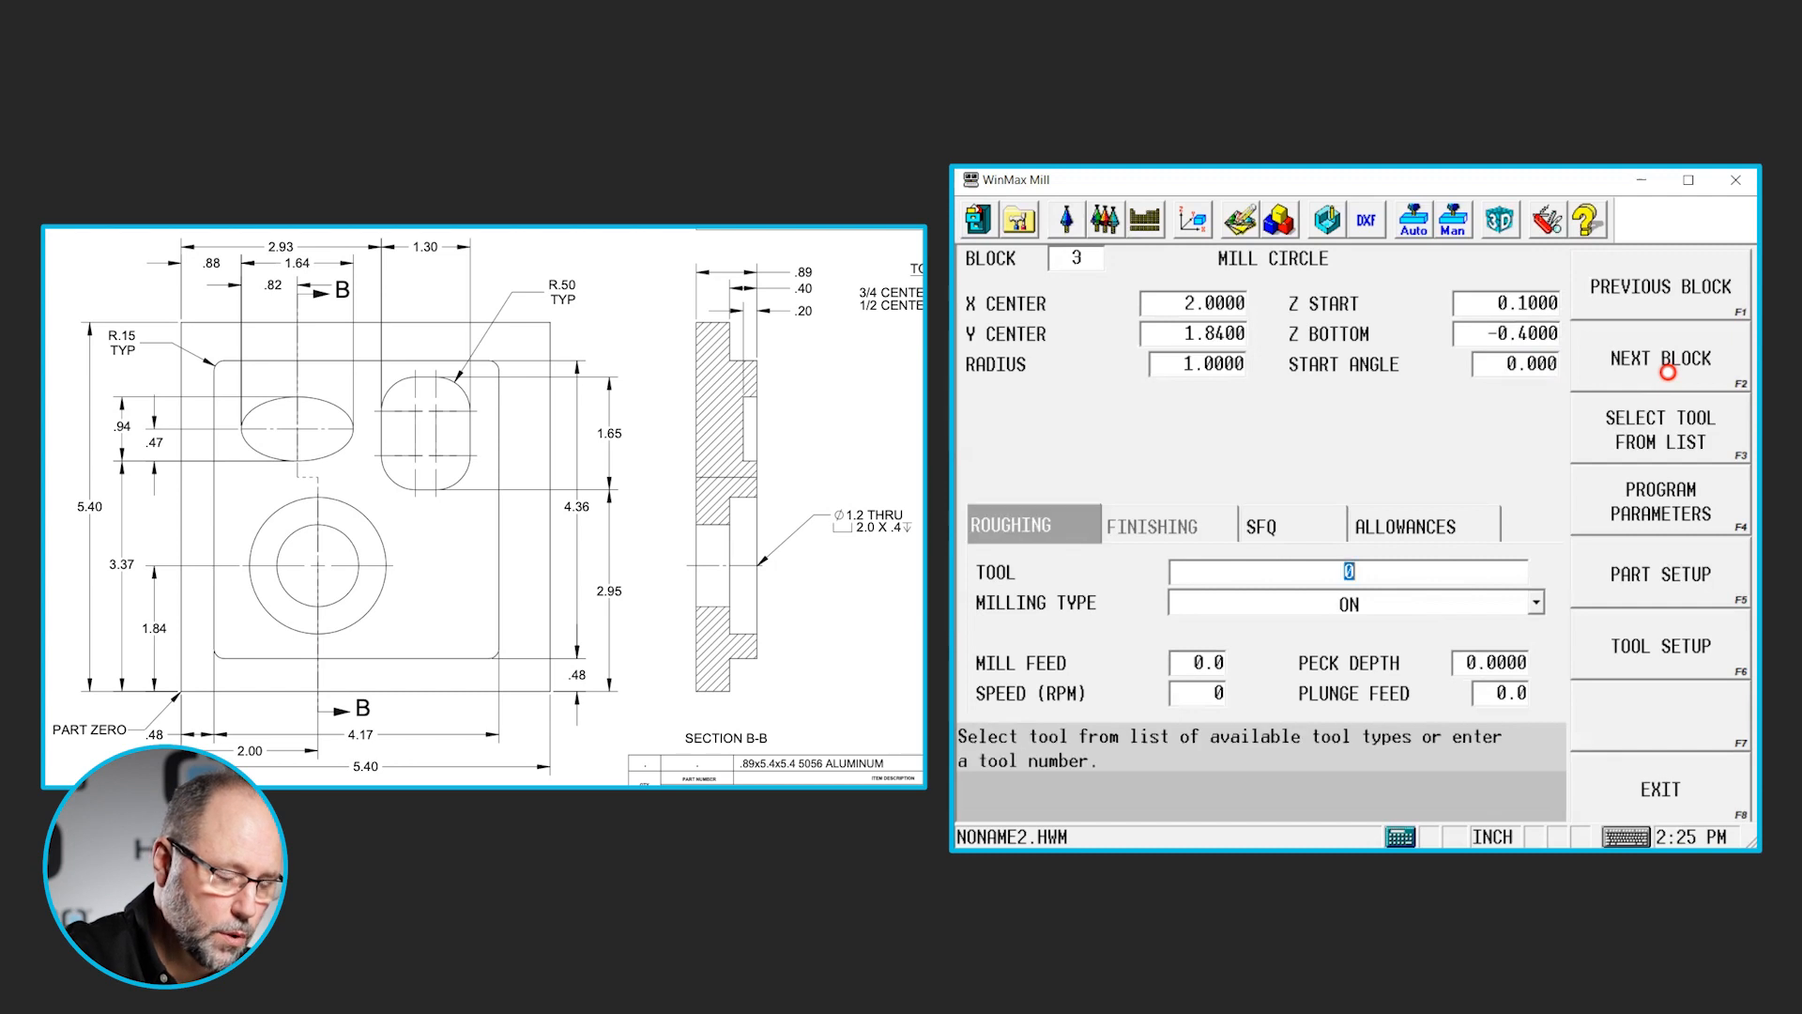
pyautogui.write('2')
pyautogui.press('Return')
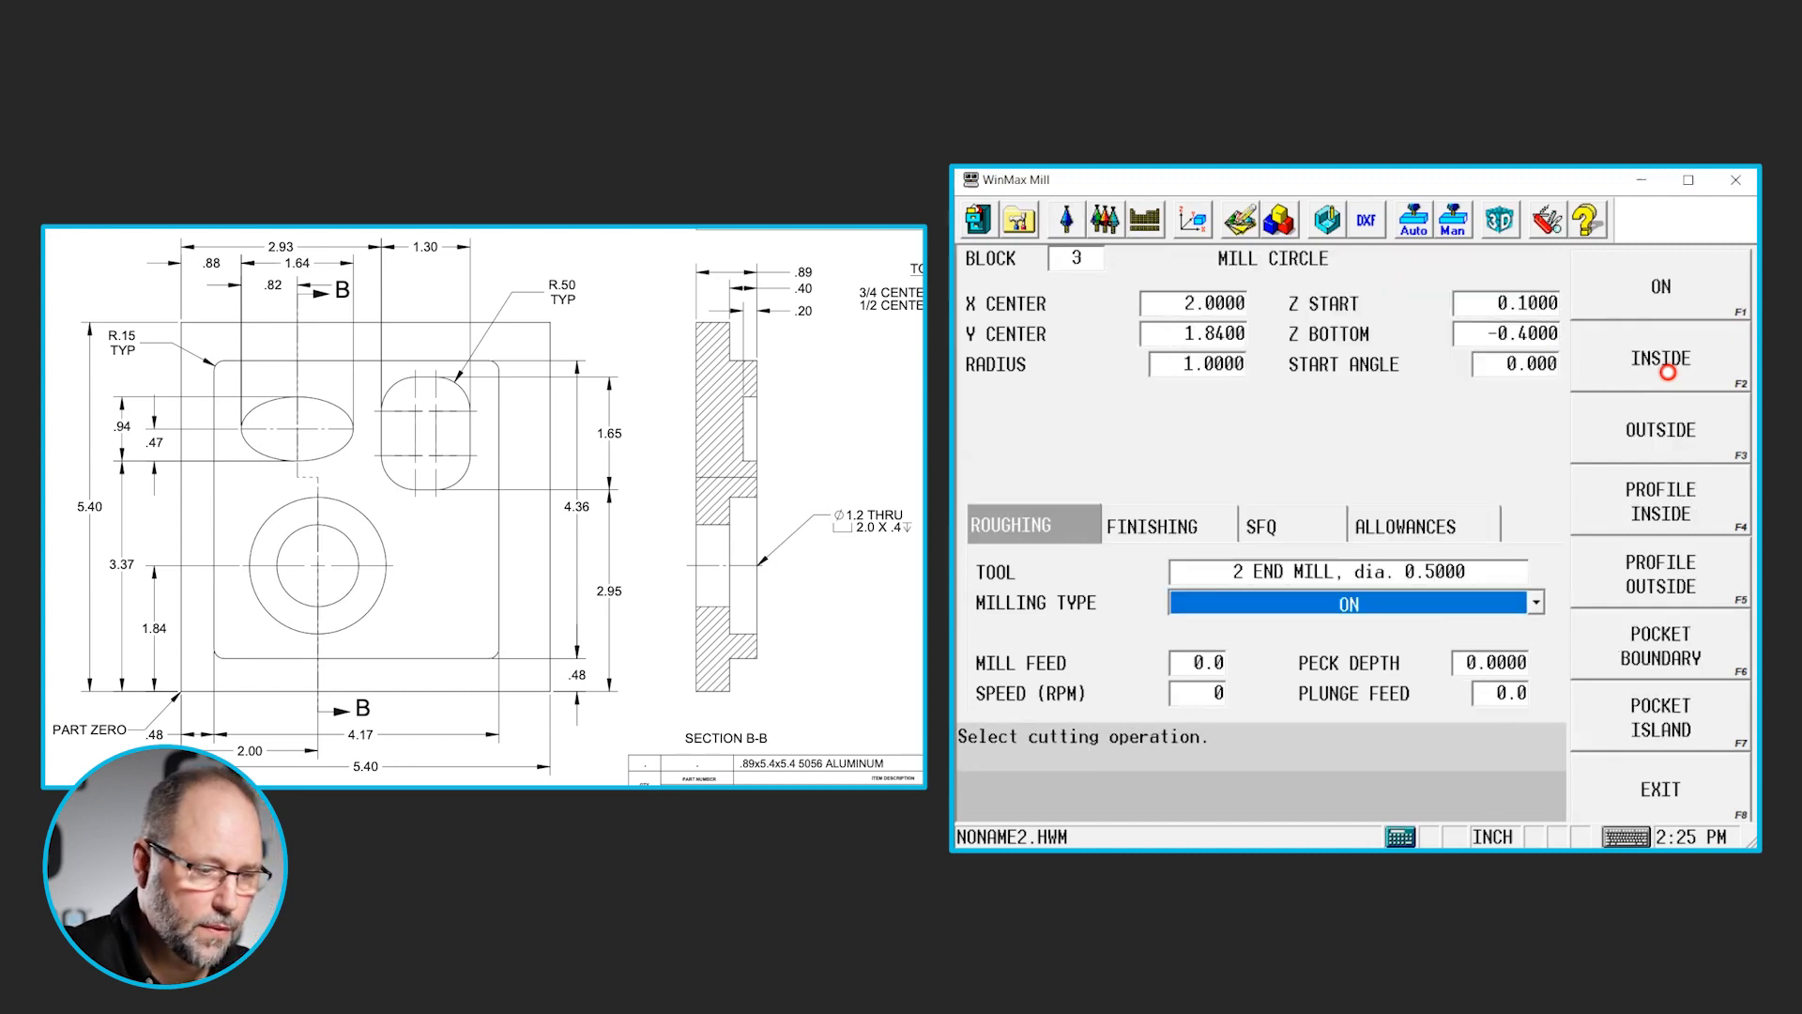
pyautogui.click(1696, 652)
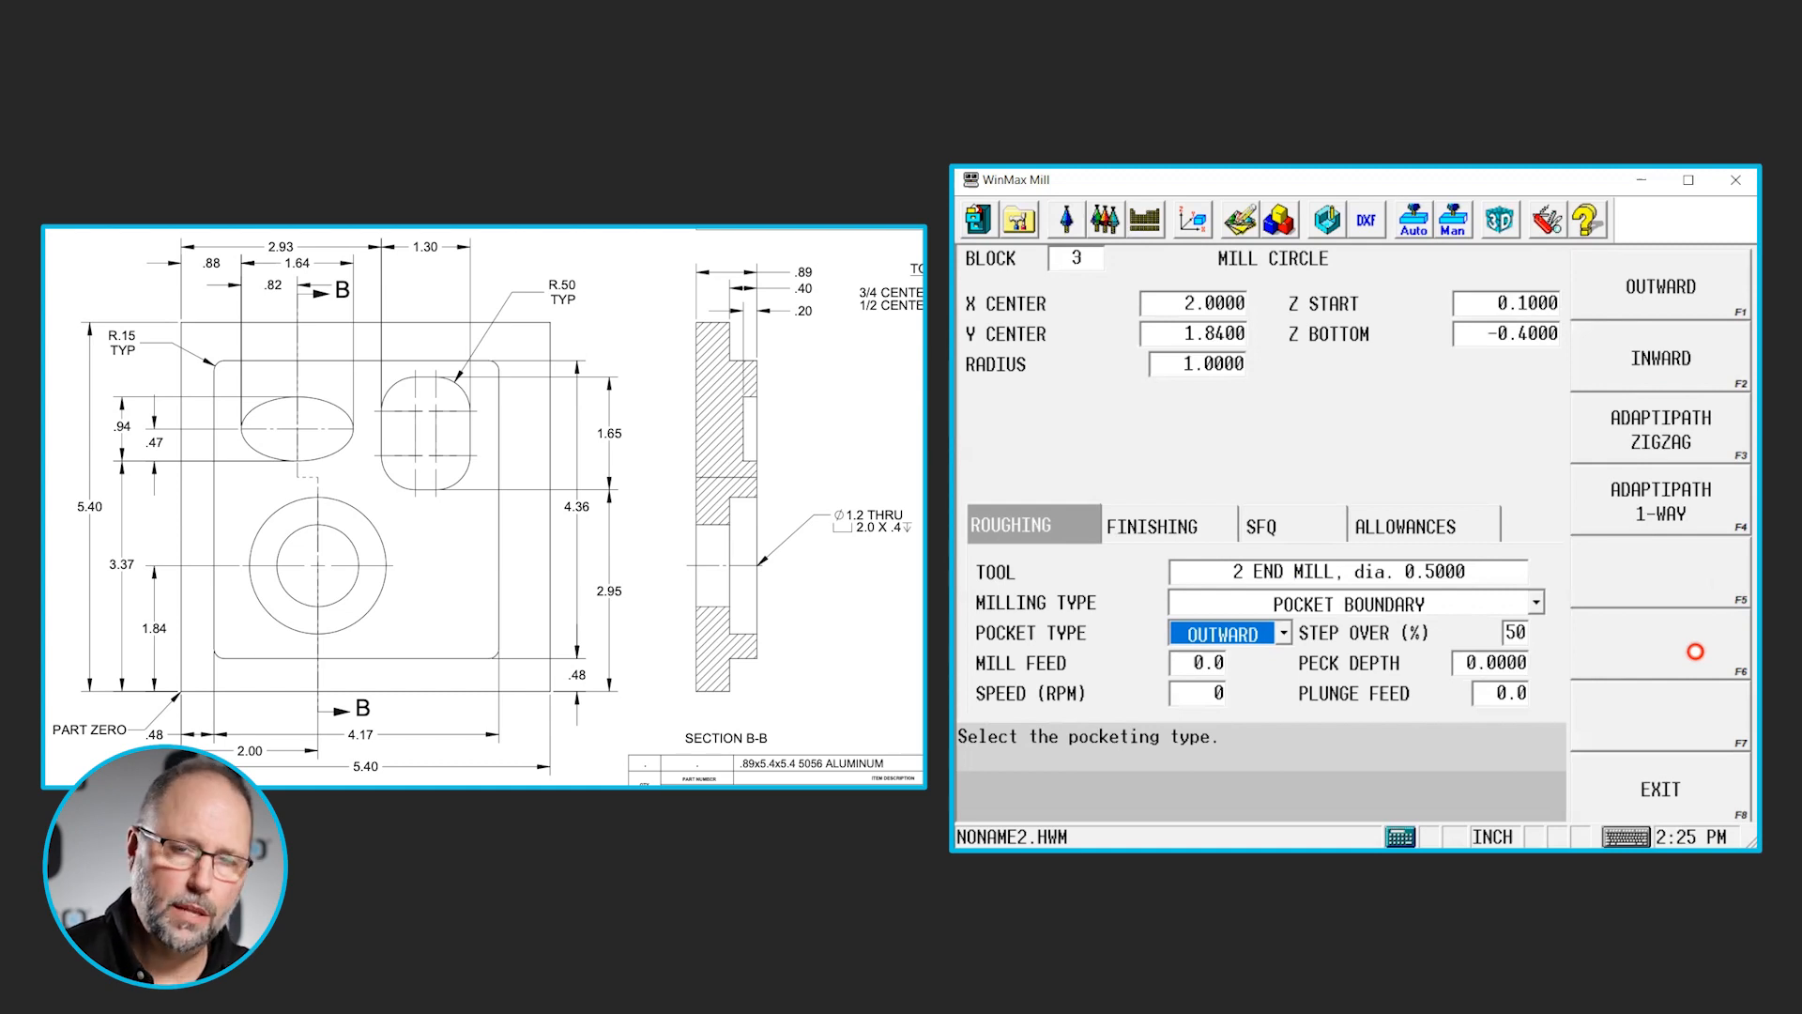
# - Set the counterbore's roughing peck depth to 0.2
pyautogui.moveTo(1462, 663); pyautogui.dragTo(1590, 667)
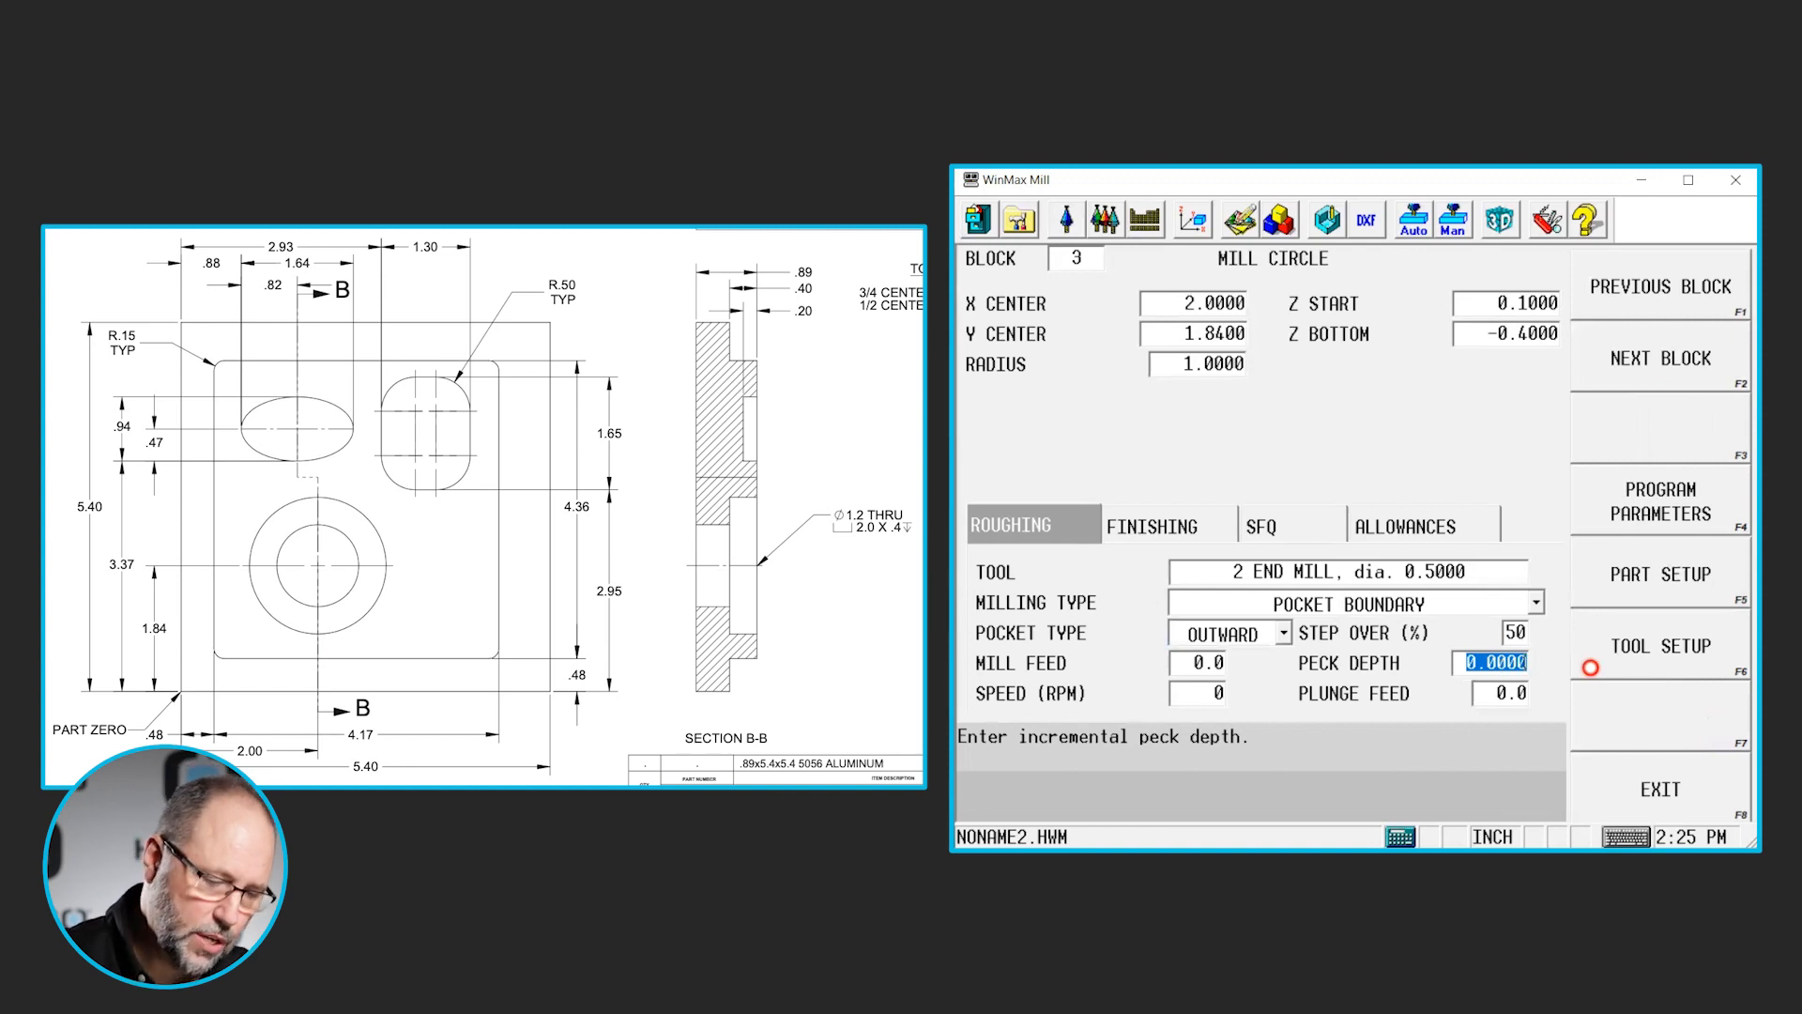
pyautogui.write('.2')
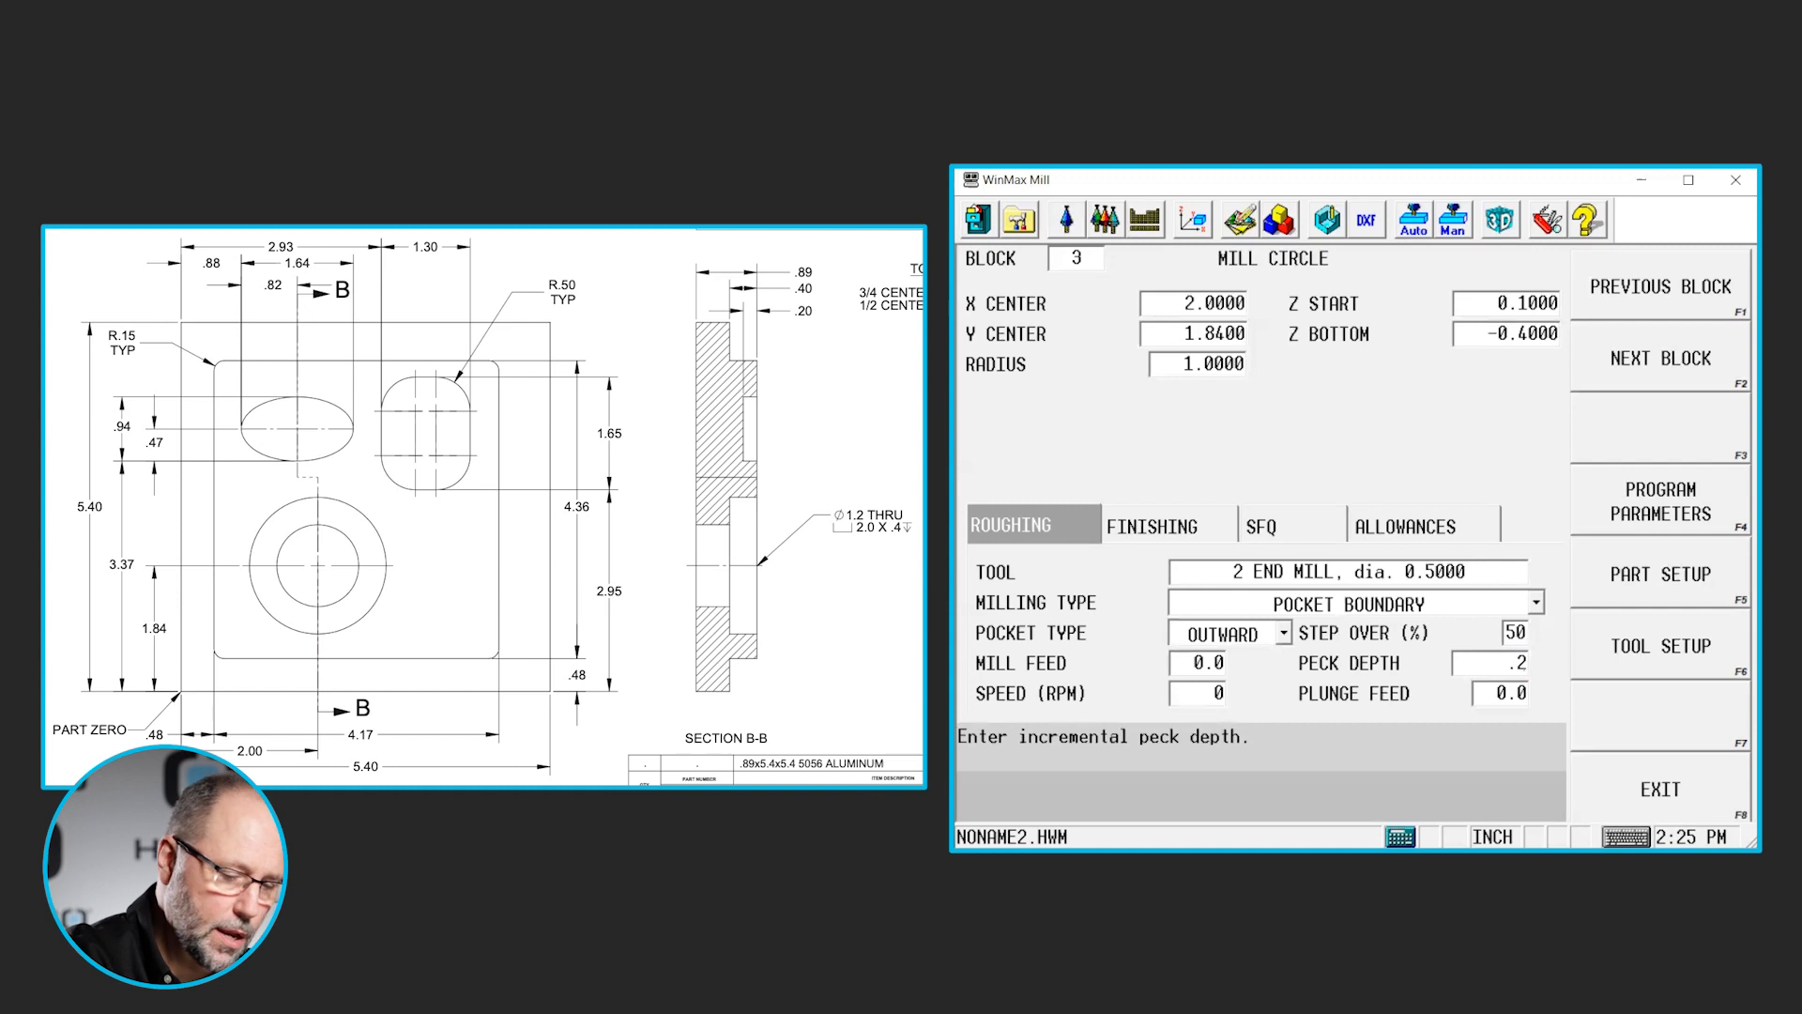
pyautogui.press('Return')
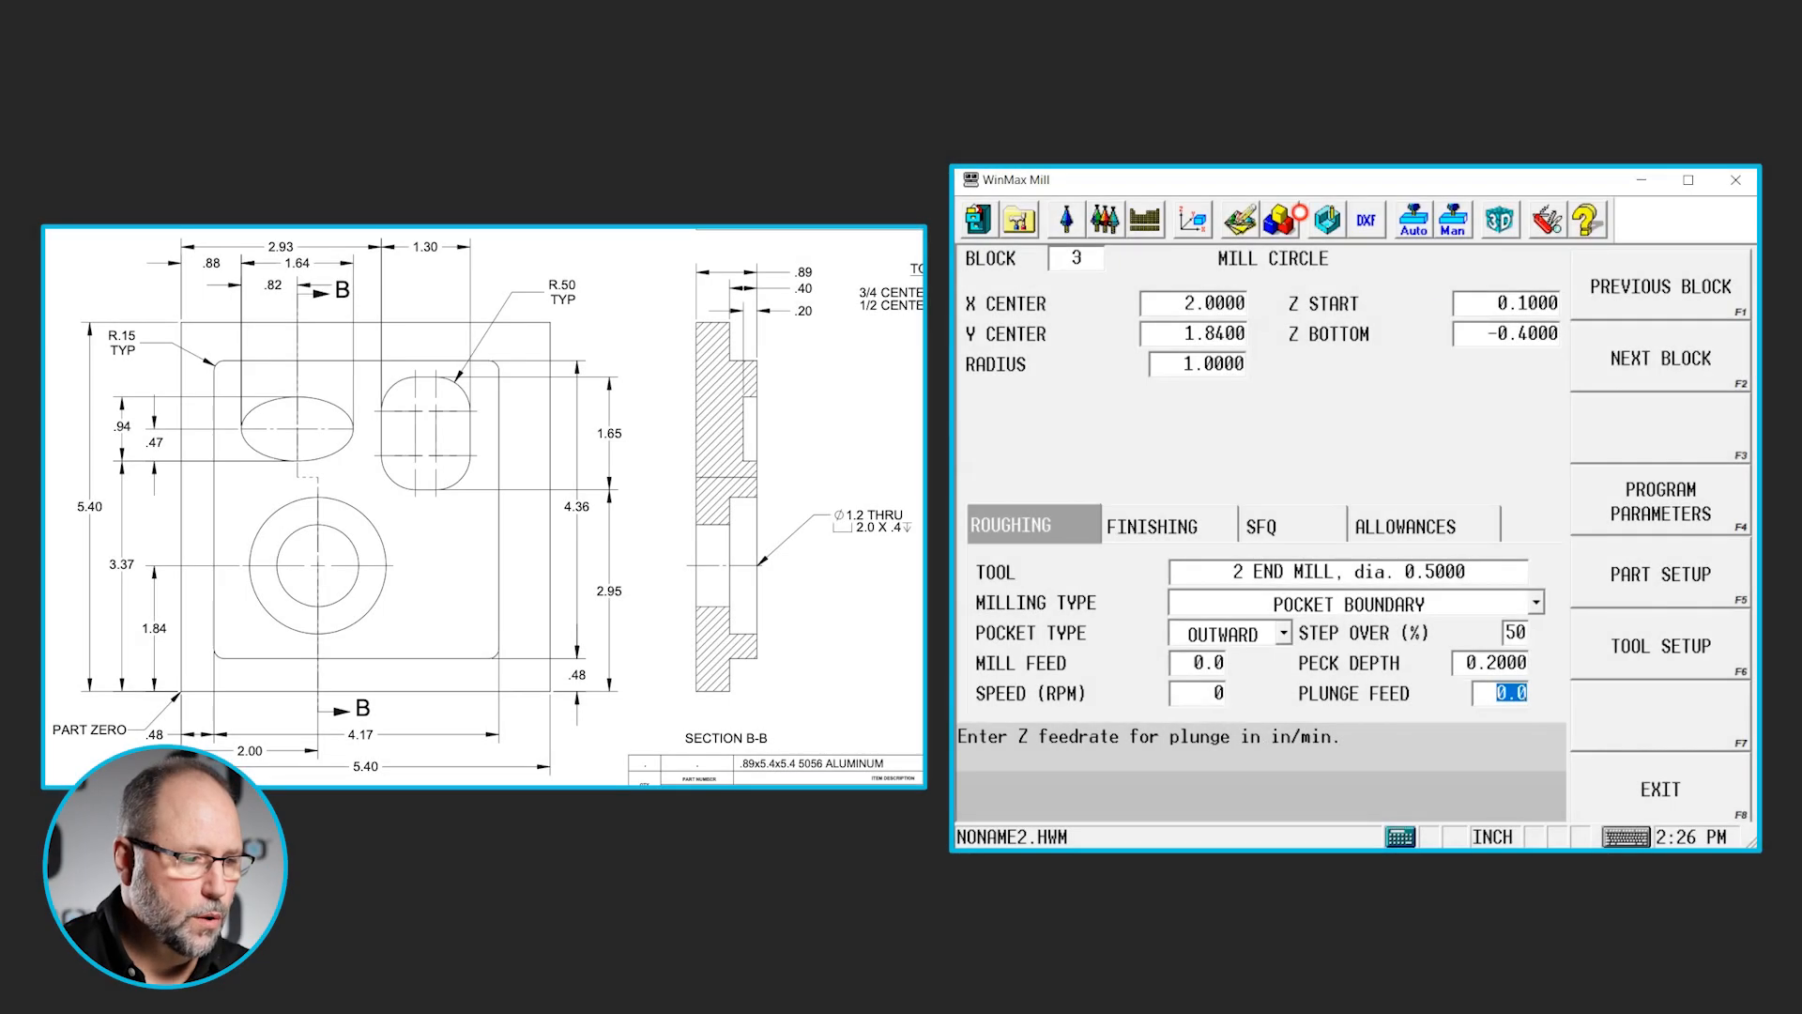
# - Add a Mill Frame block for the rounded rectangular pocket, with its reference corner at X 2.93 and Y 2.95
pyautogui.click(1071, 261)
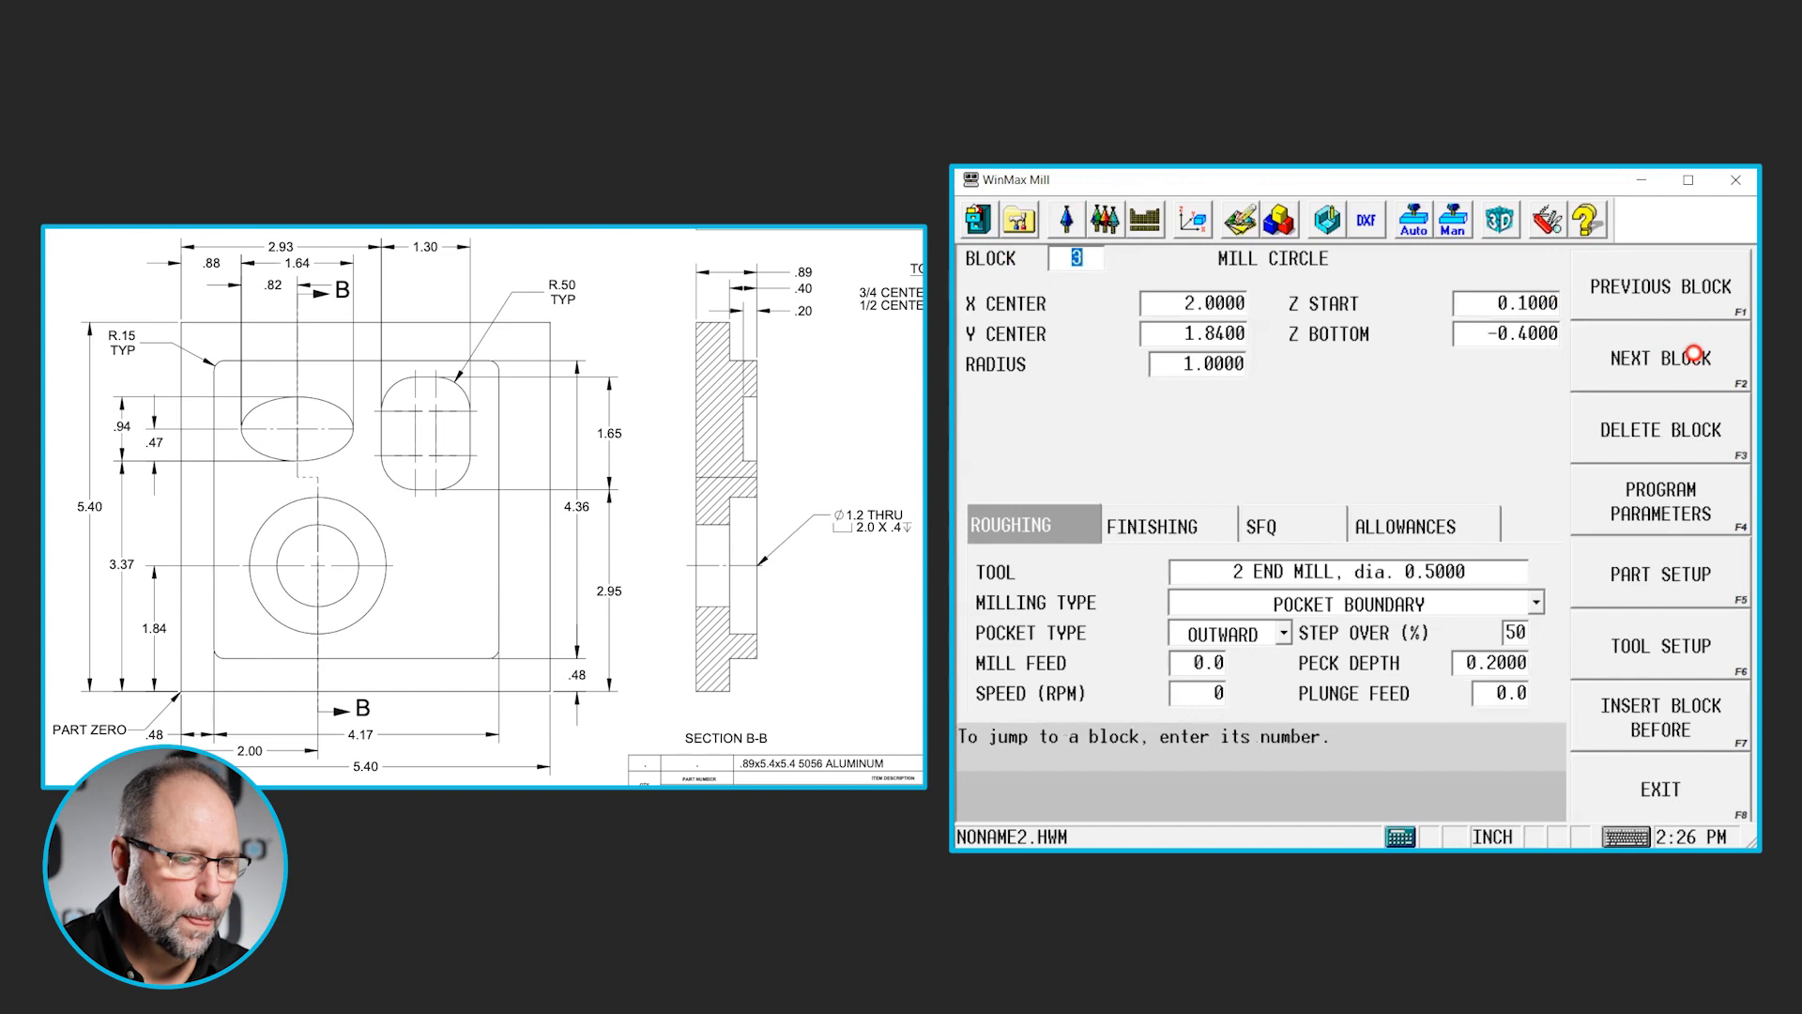
pyautogui.click(1687, 363)
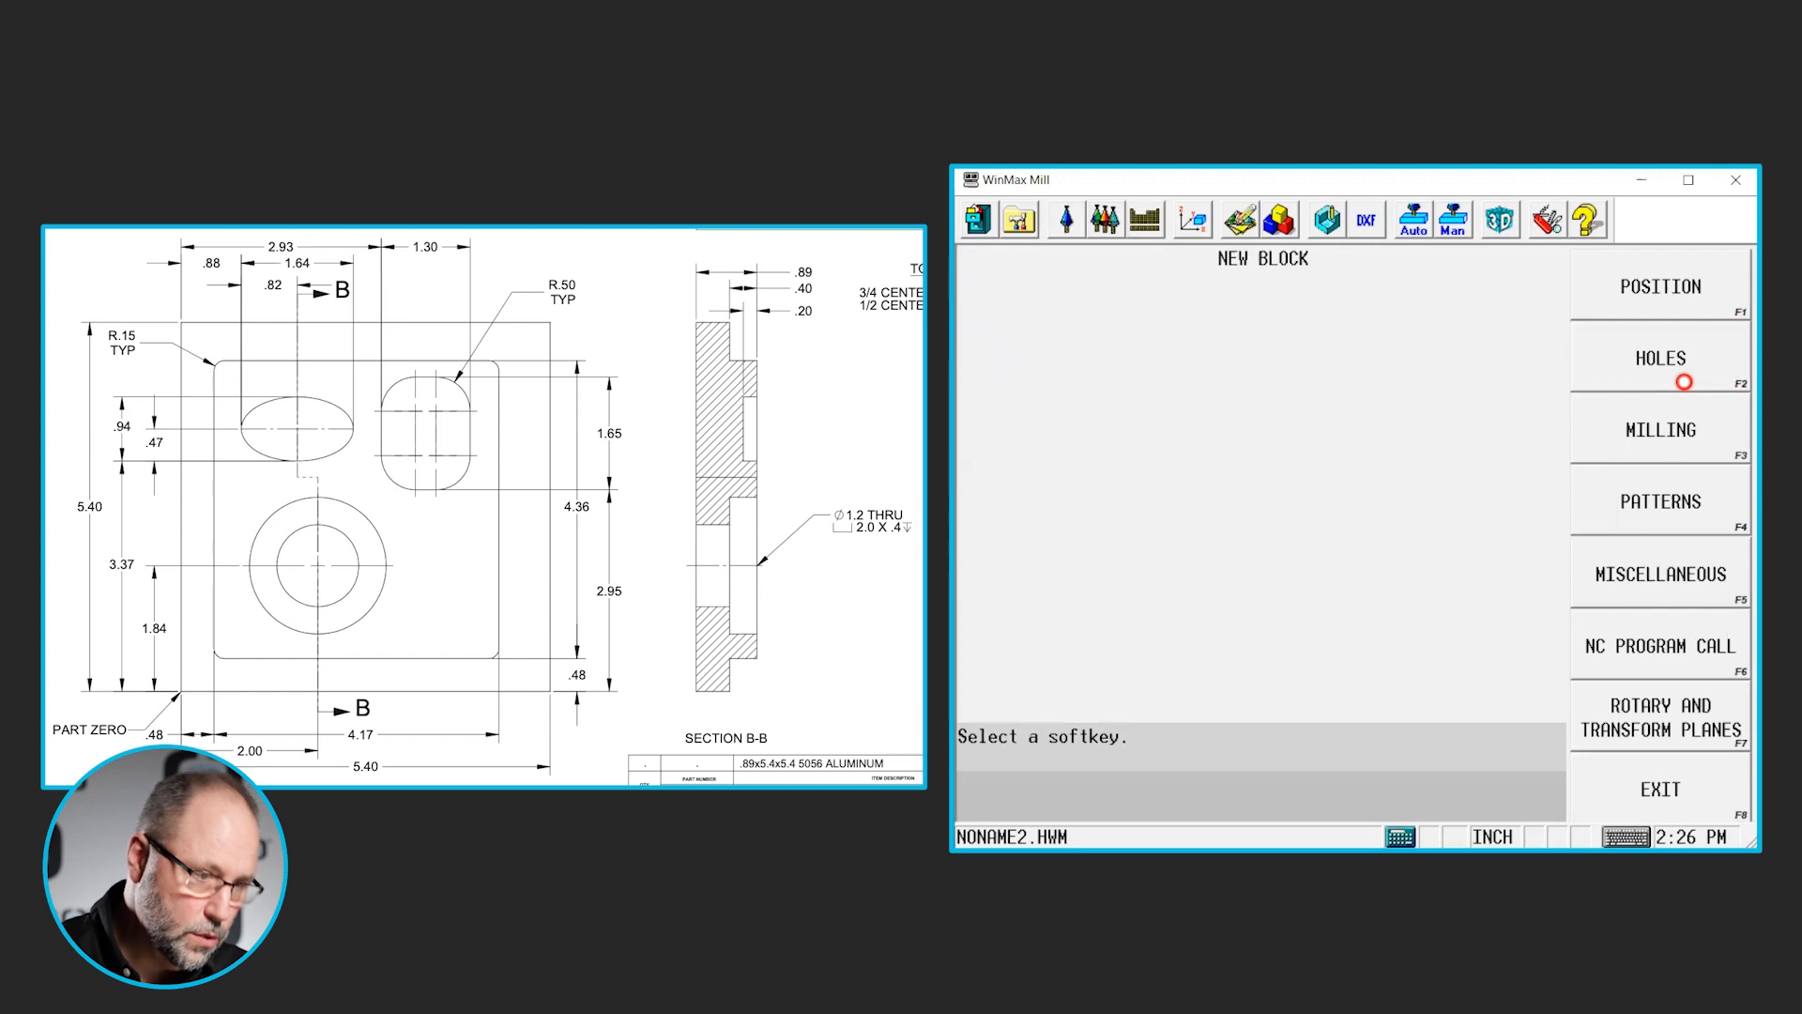
pyautogui.click(1663, 430)
pyautogui.click(1672, 421)
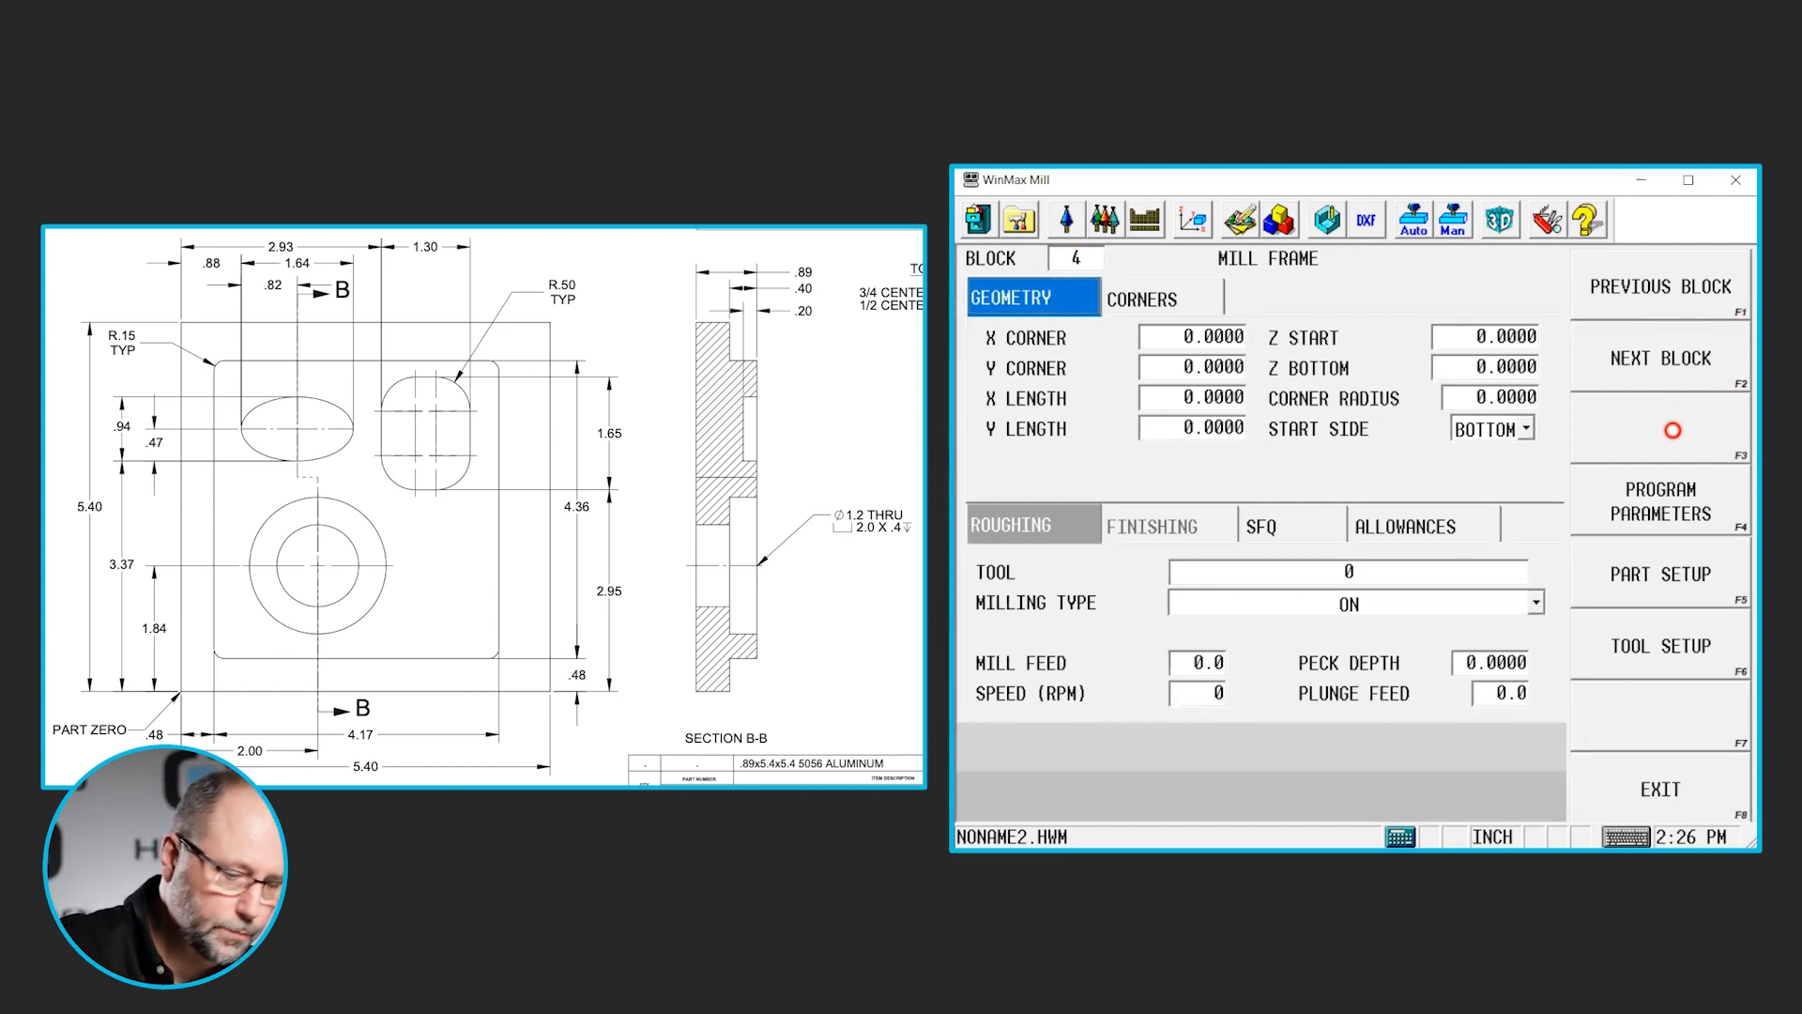
pyautogui.press('Return')
pyautogui.write('2.')
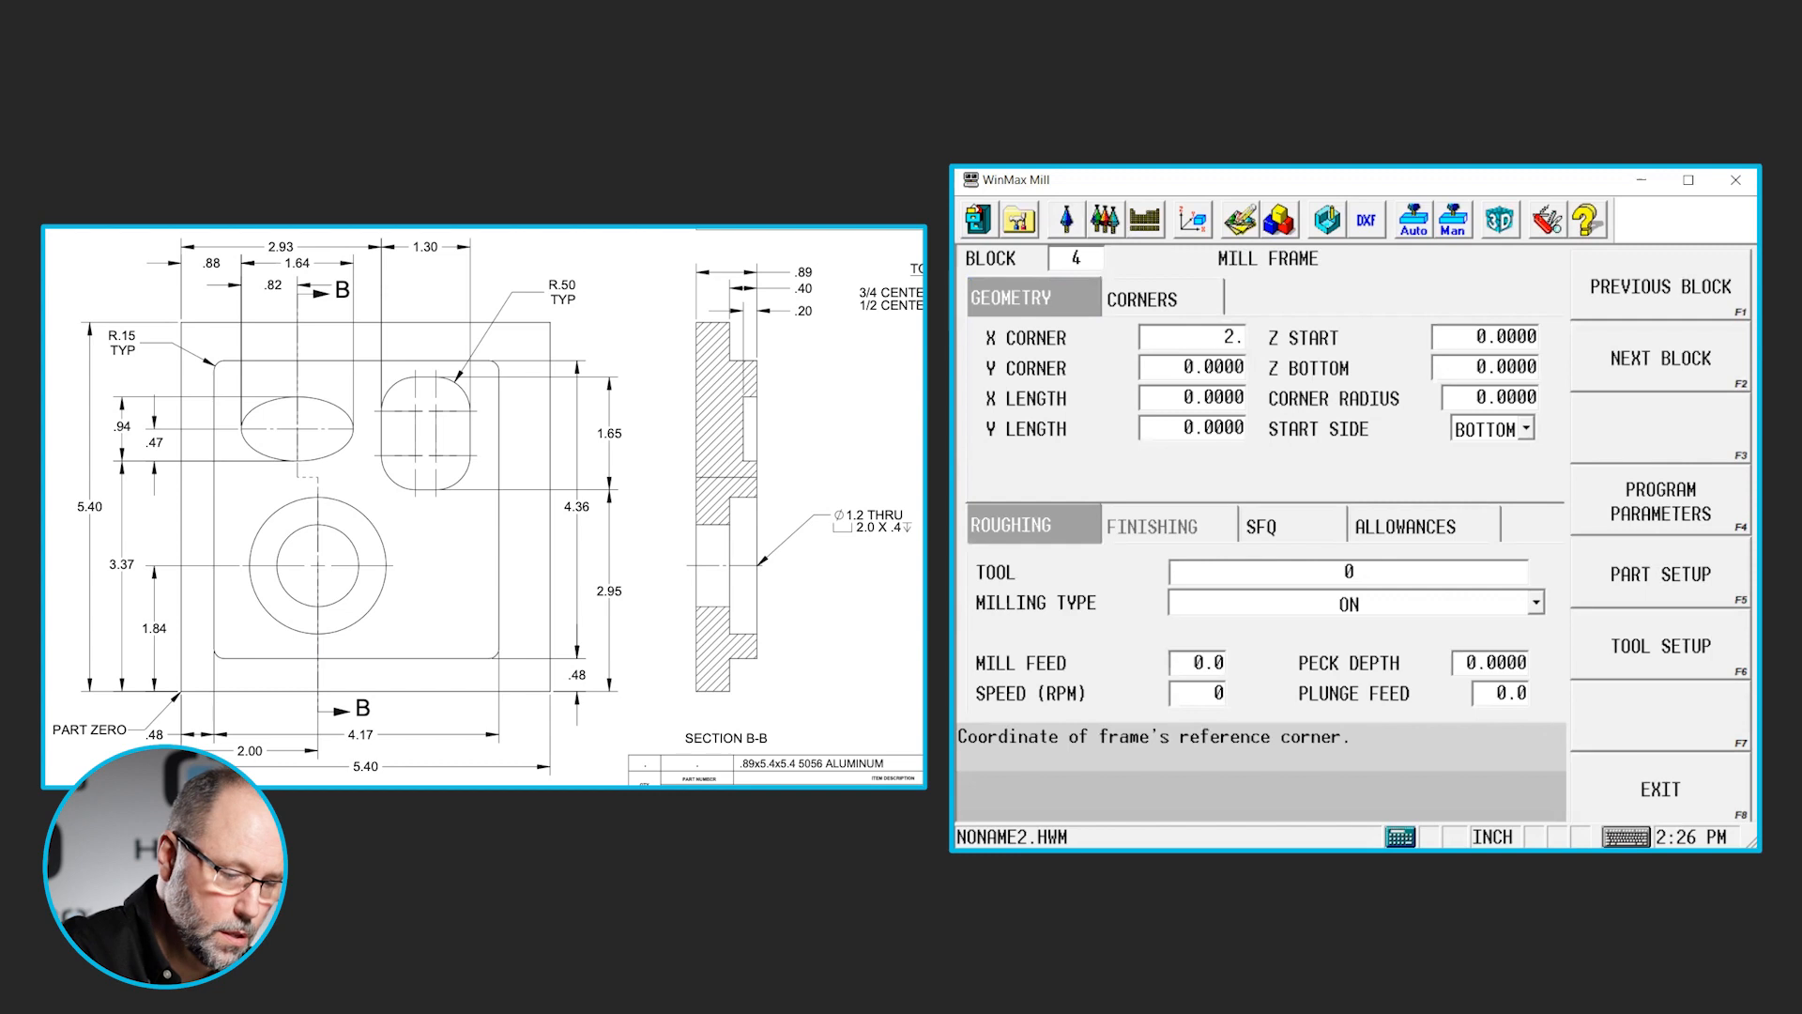
pyautogui.write('93')
pyautogui.press('Return')
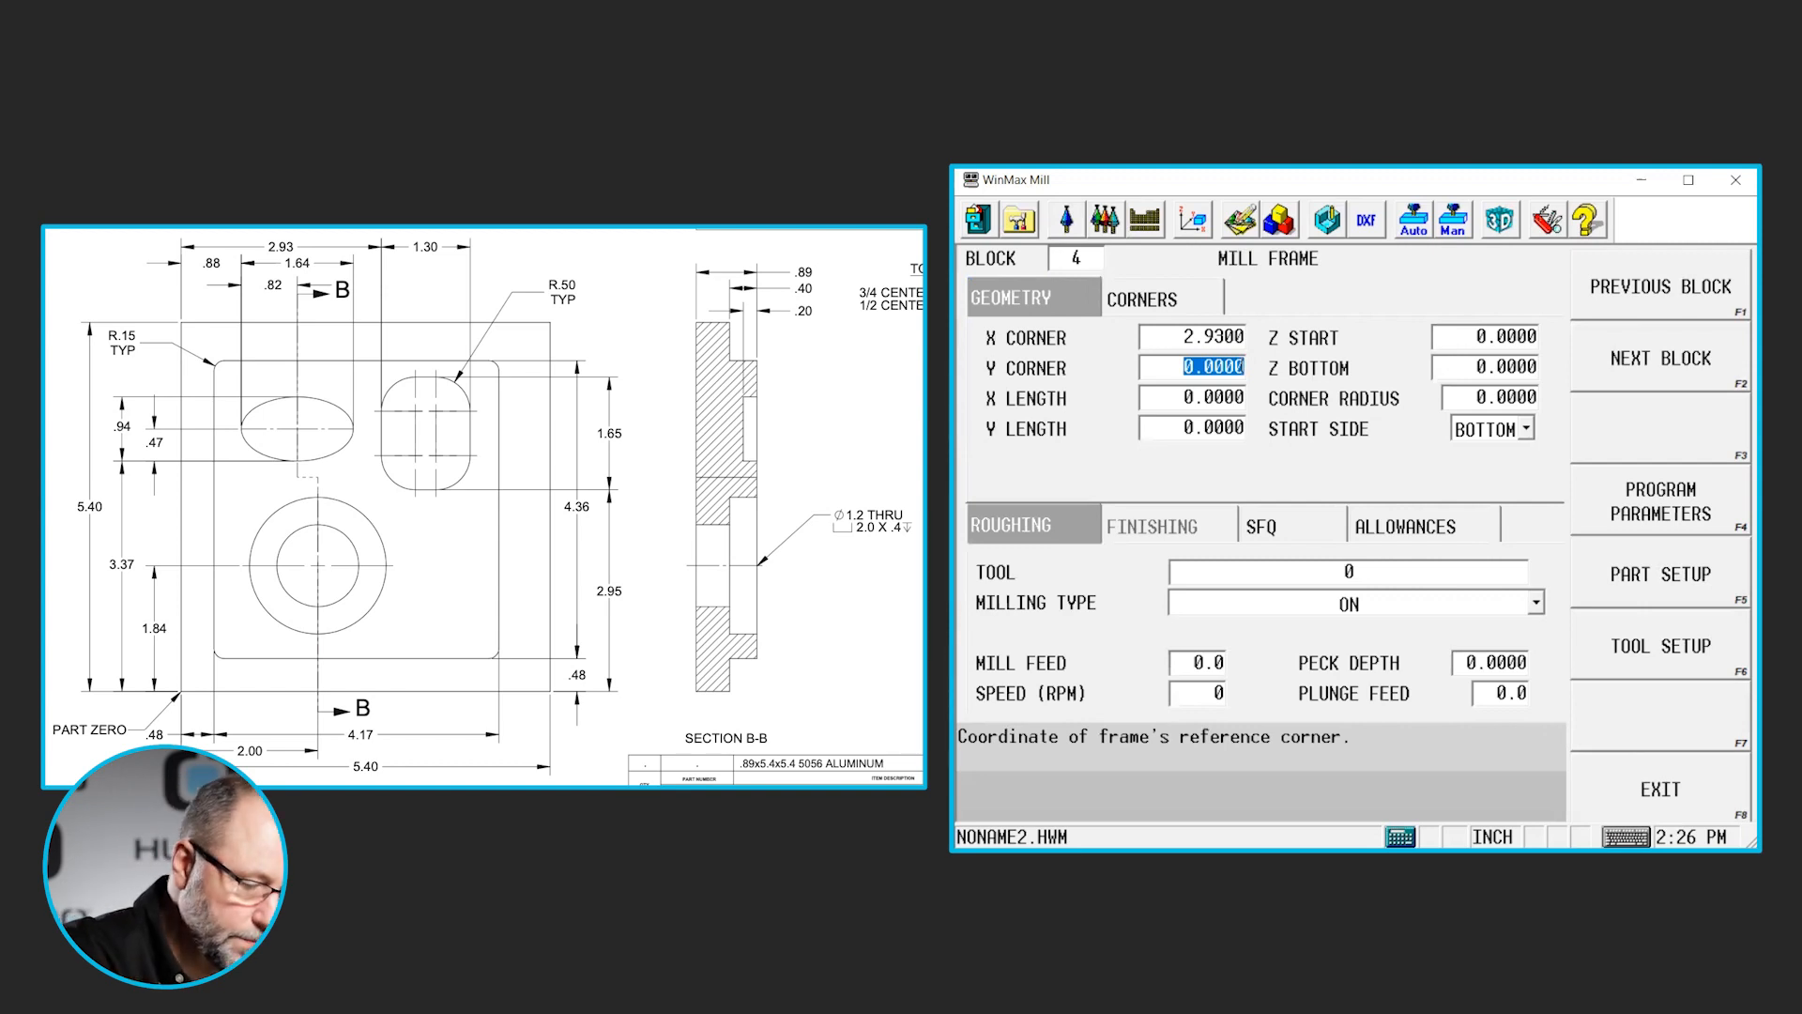
pyautogui.write('2.95')
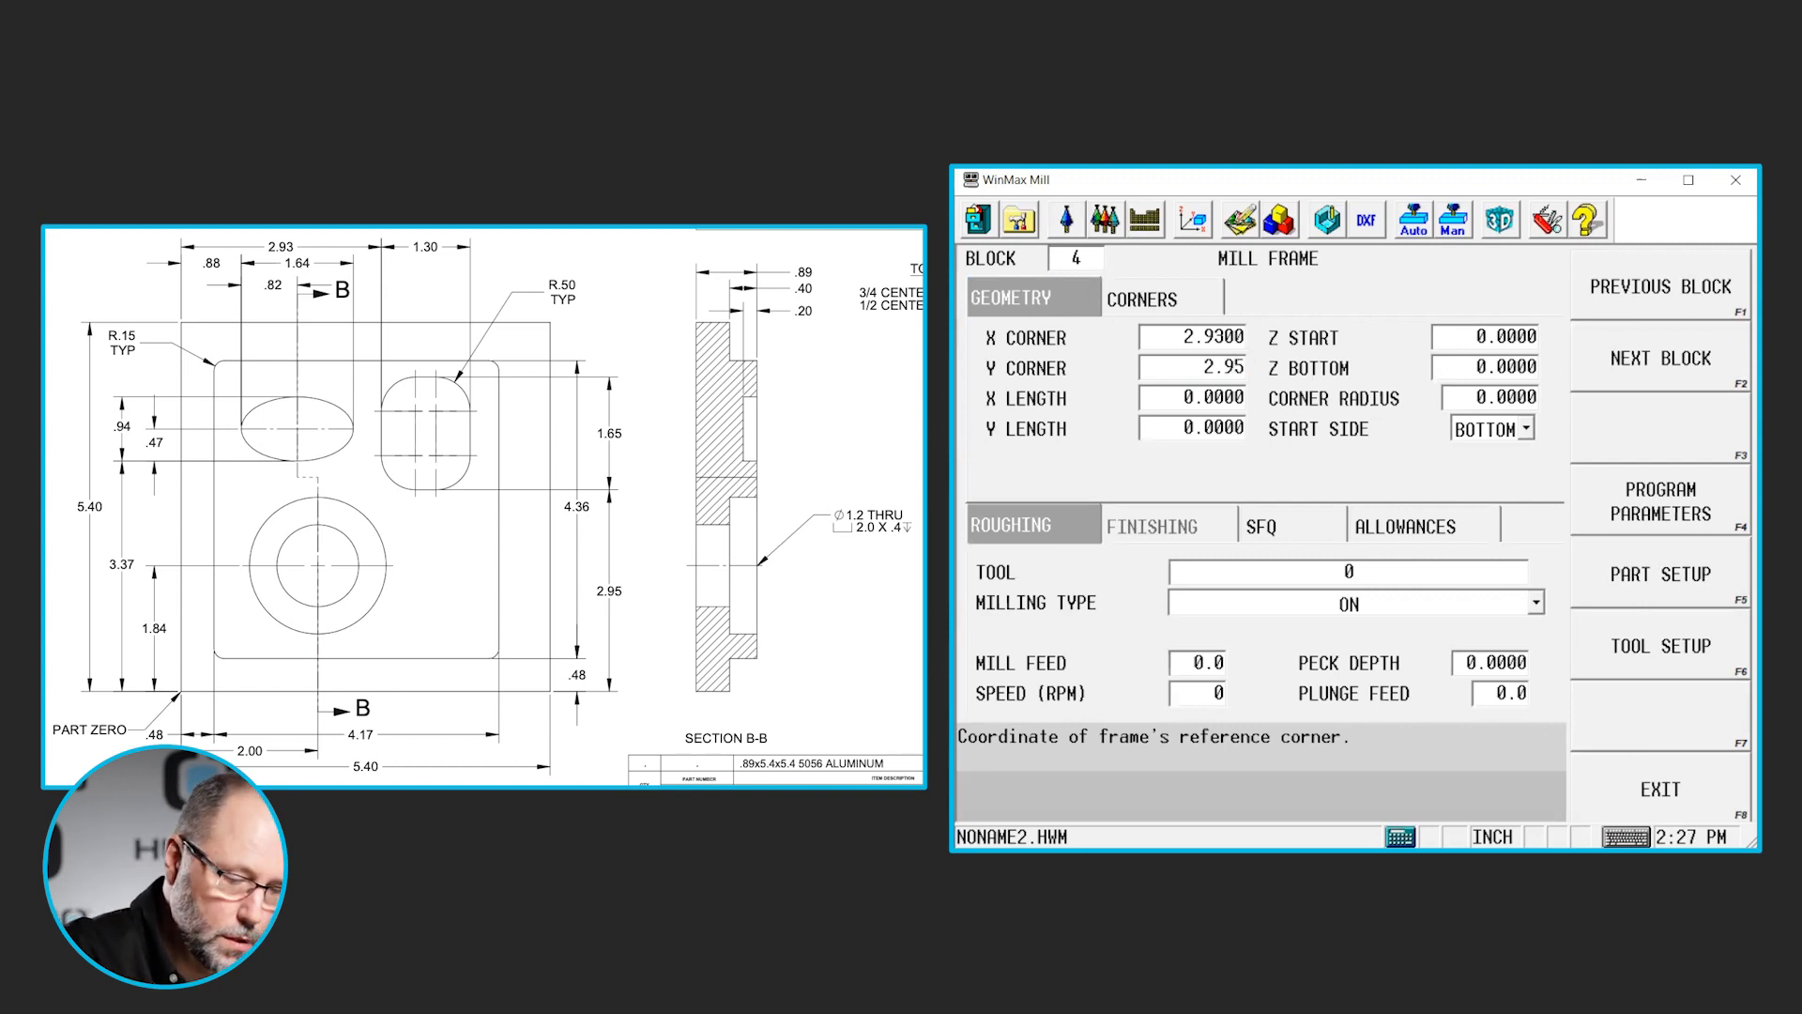
pyautogui.press('Return')
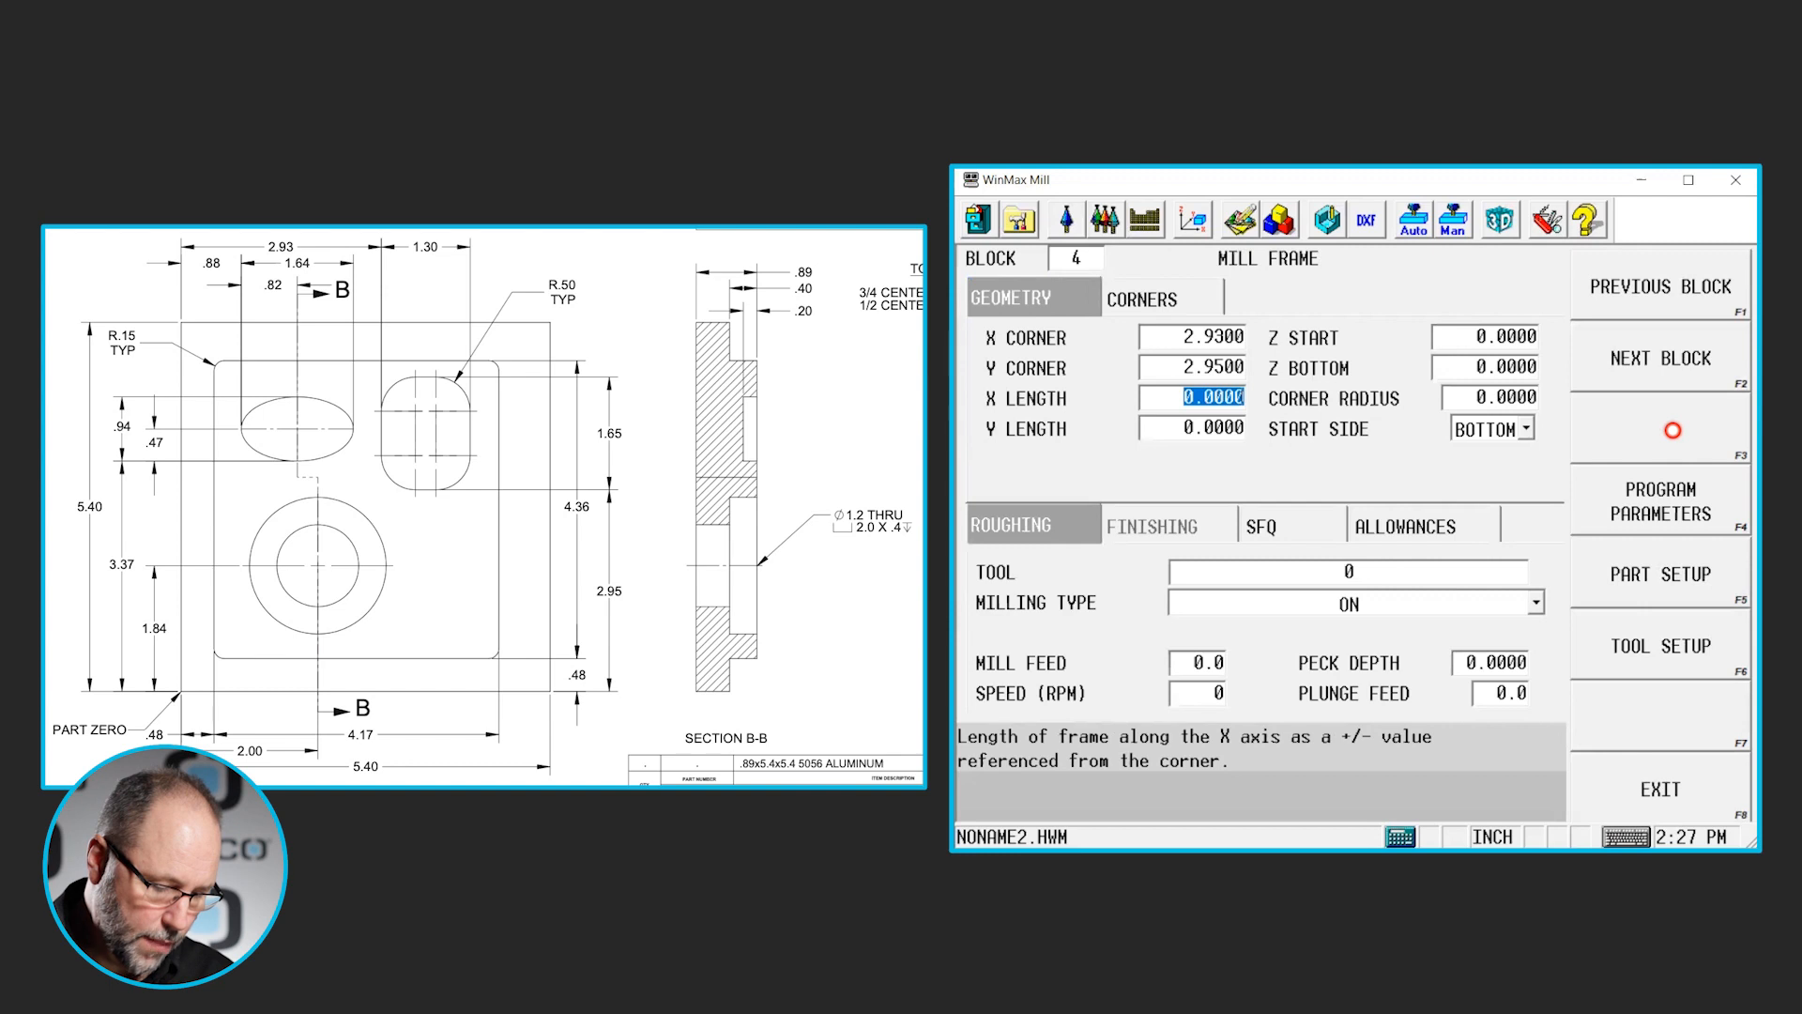
# - Set the rectangular pocket frame's X length to 1.3 and Y length to 1.65
pyautogui.write('1.3')
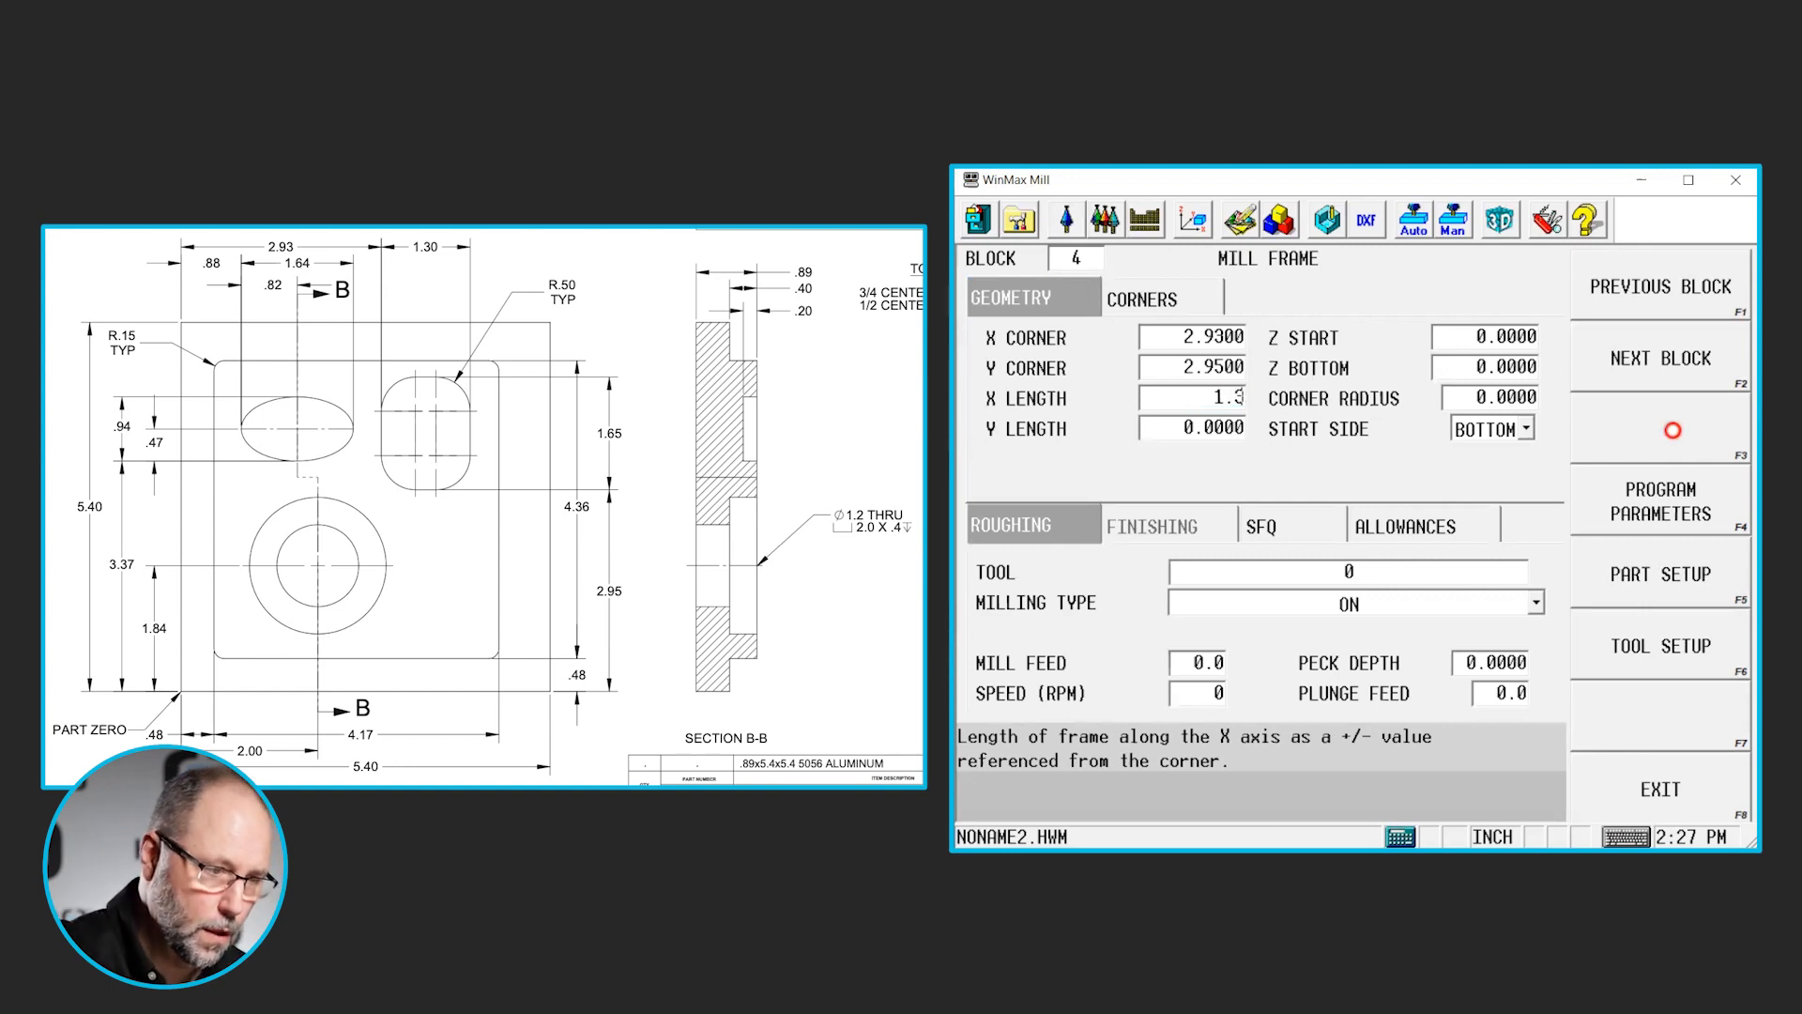
pyautogui.press('Return')
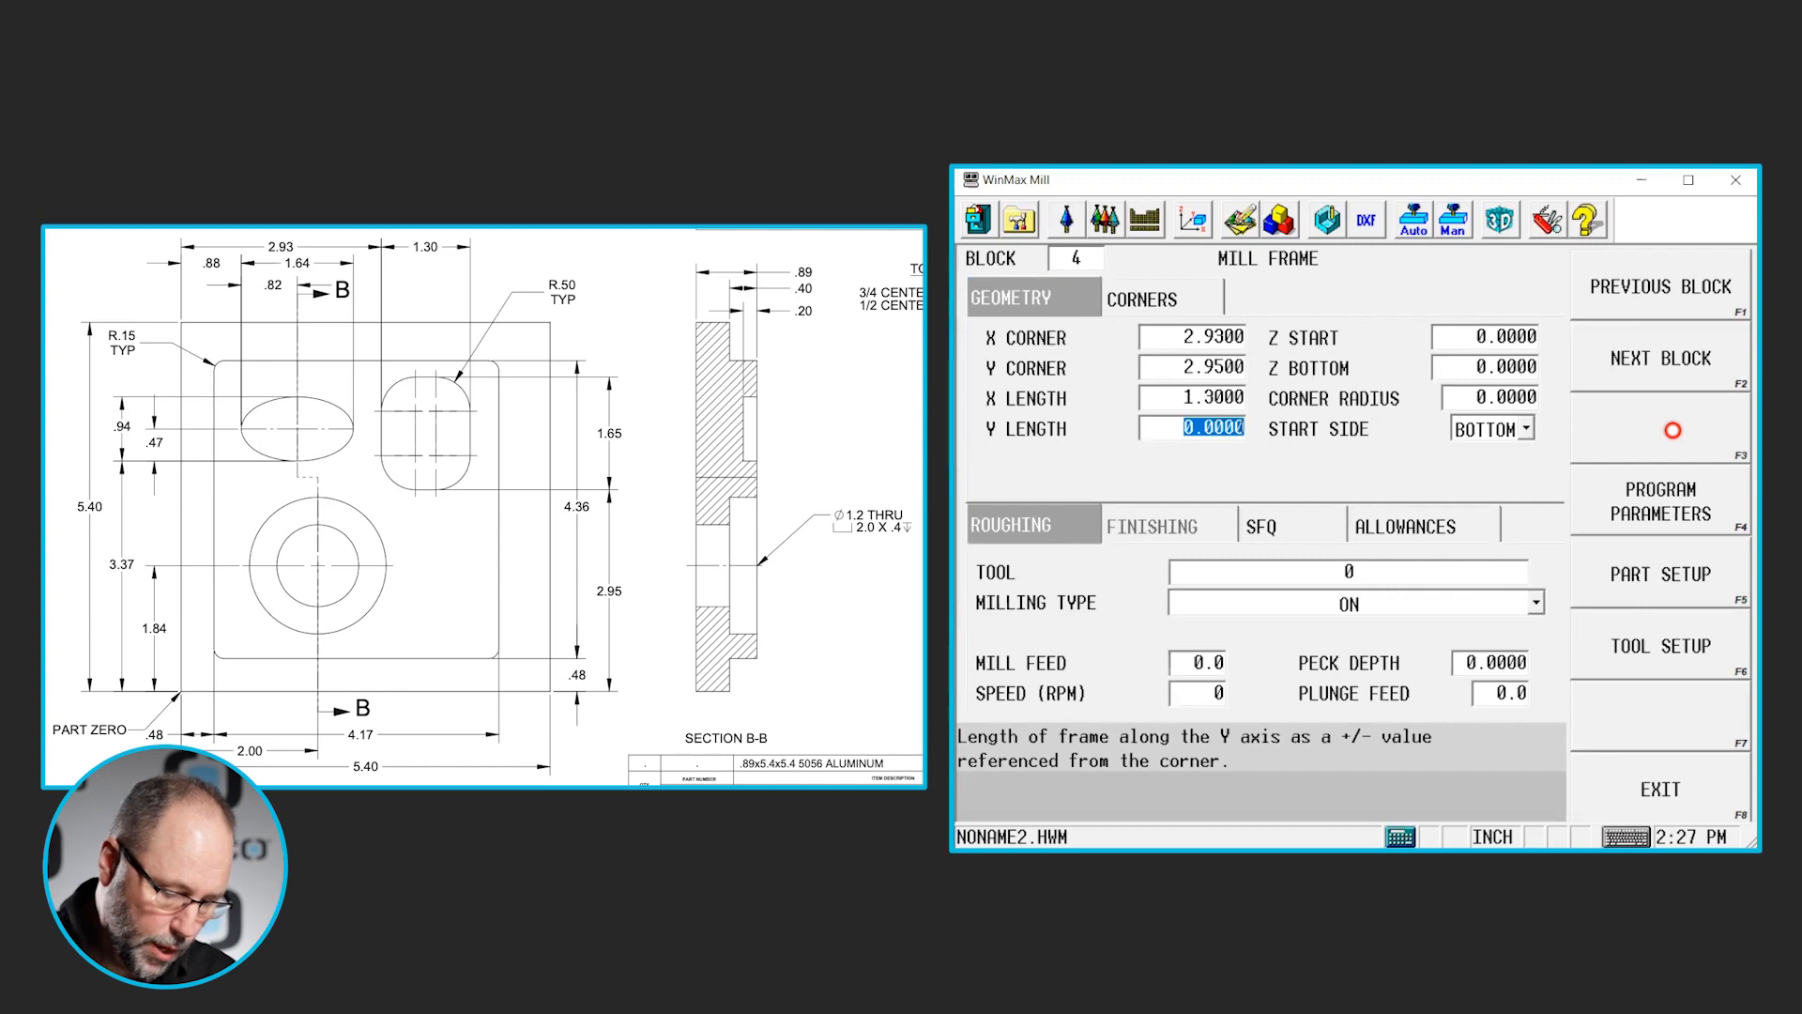
pyautogui.write('1.65')
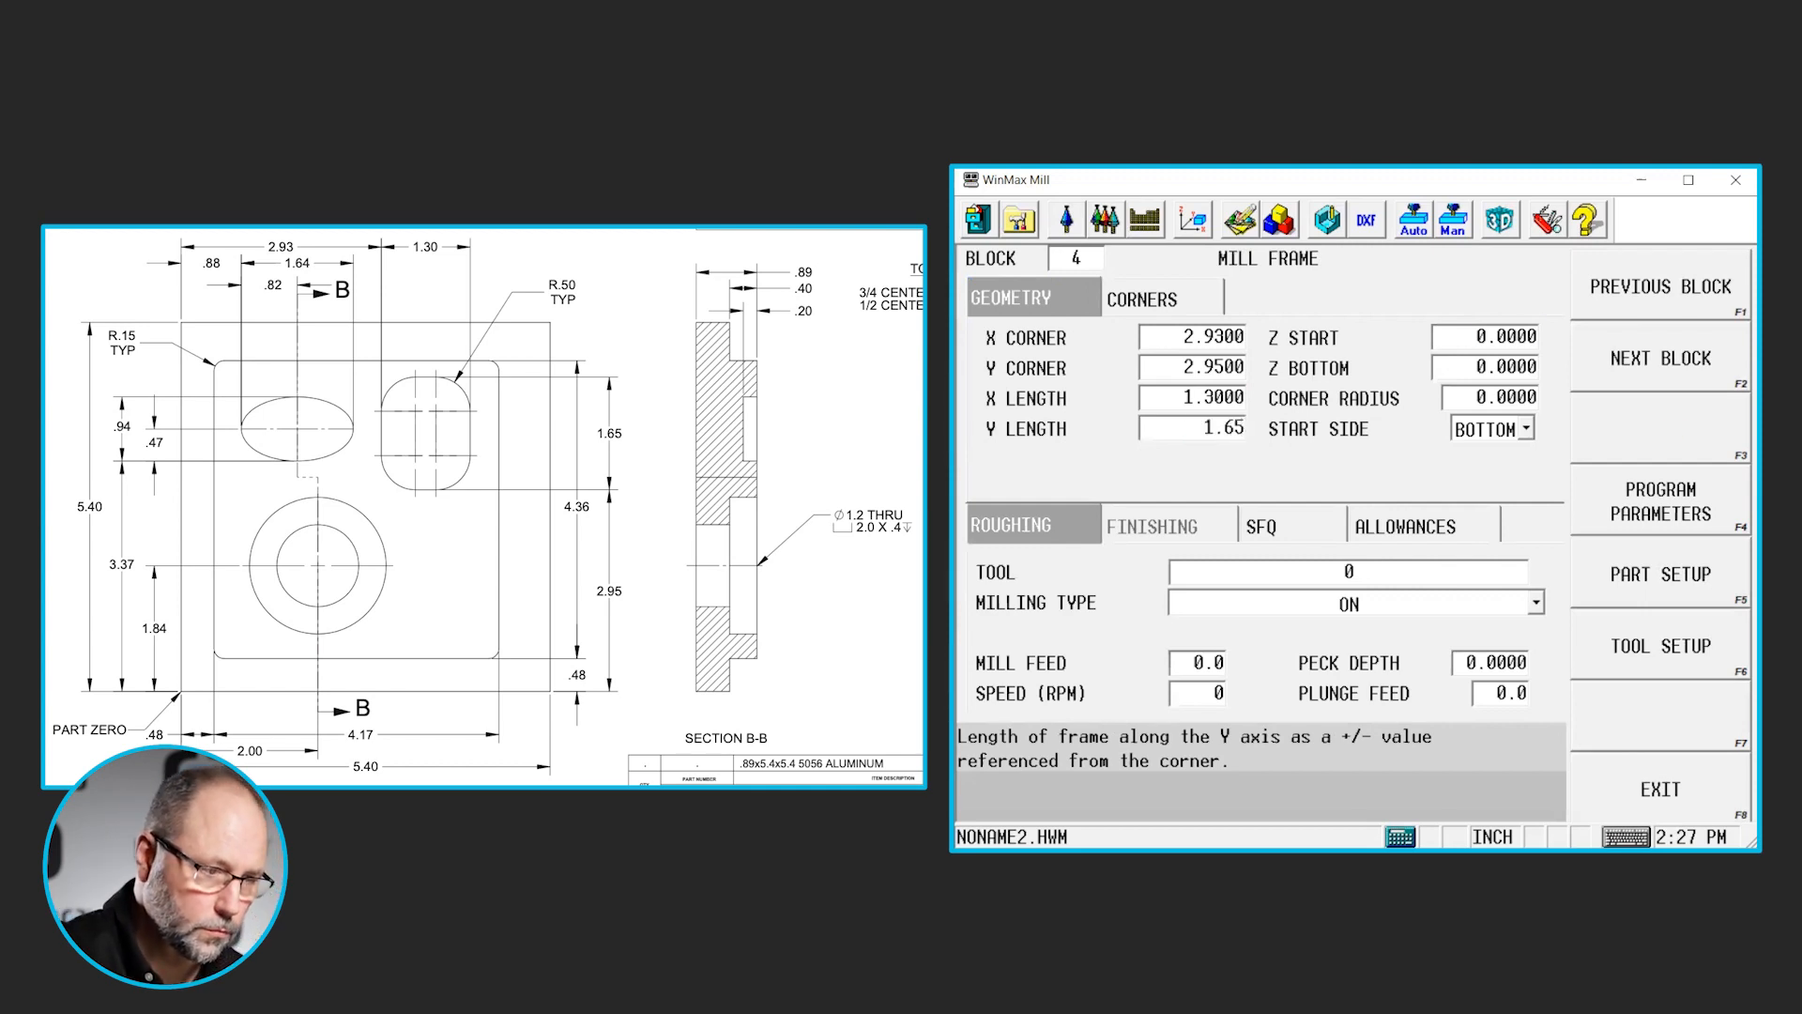
pyautogui.press('Return')
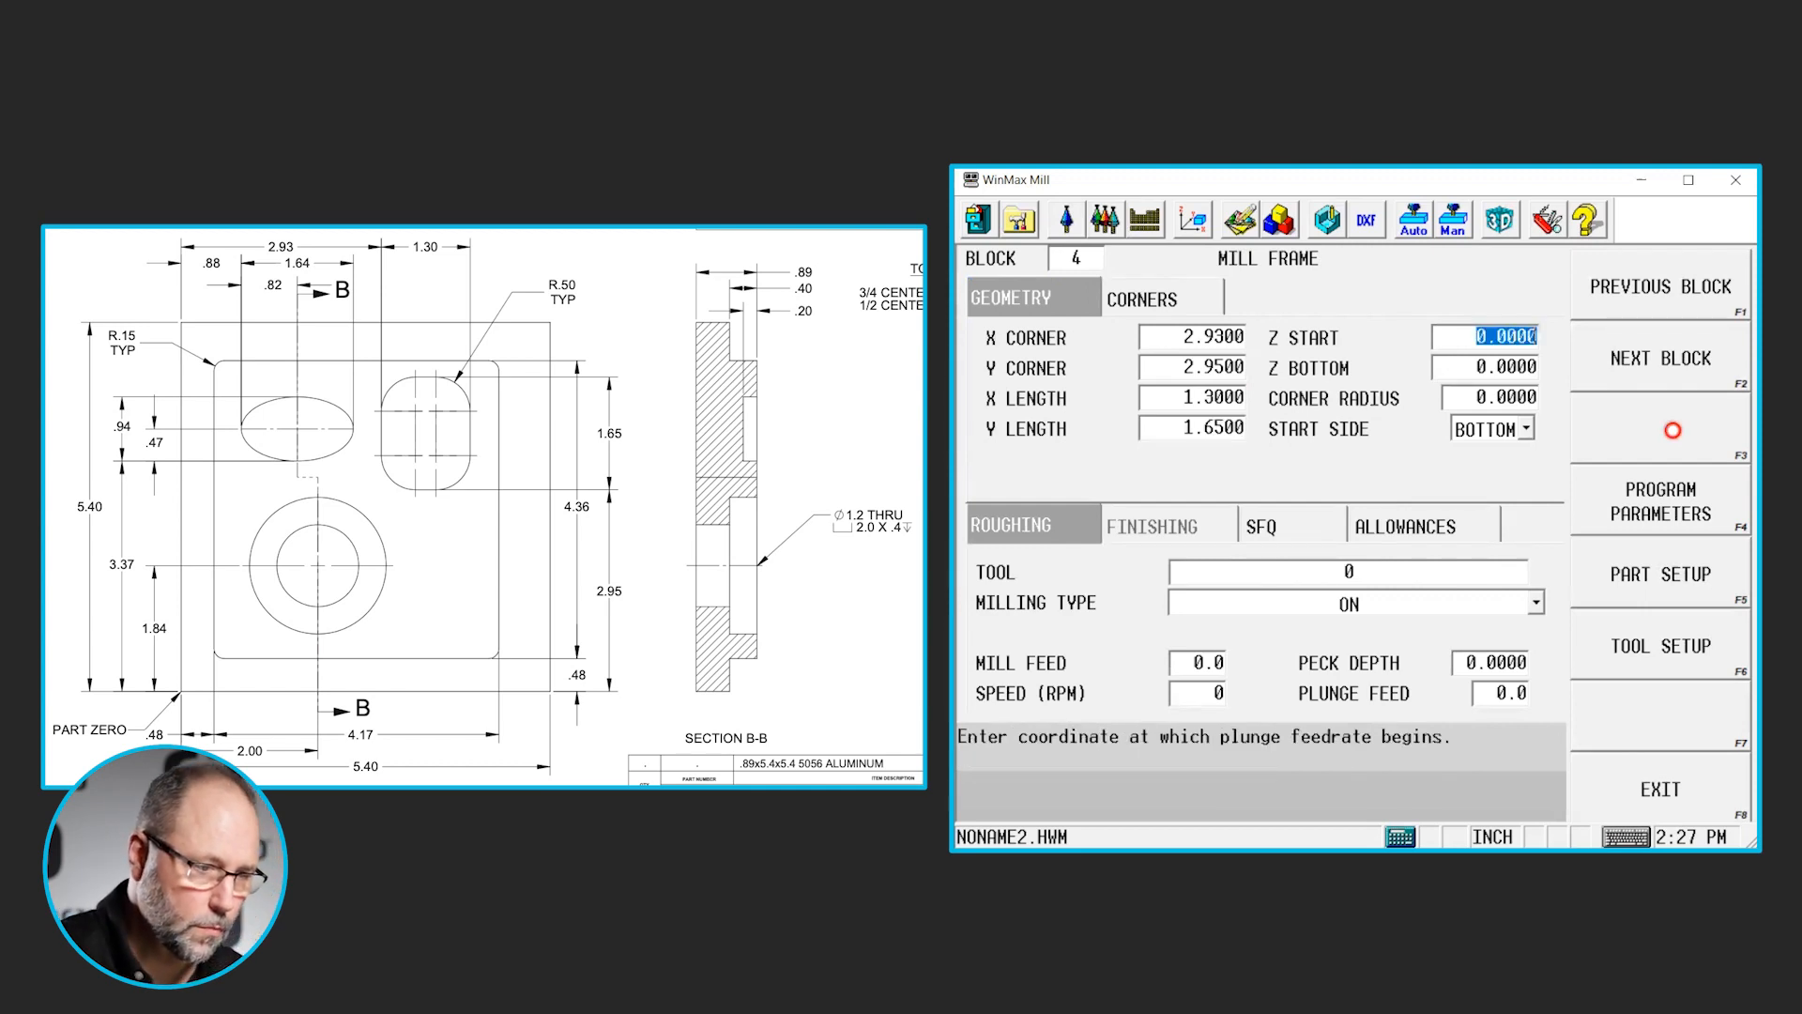
# - Set the pocket frame's Z start to 0.1 and its Z bottom to -0.91
pyautogui.write('.1')
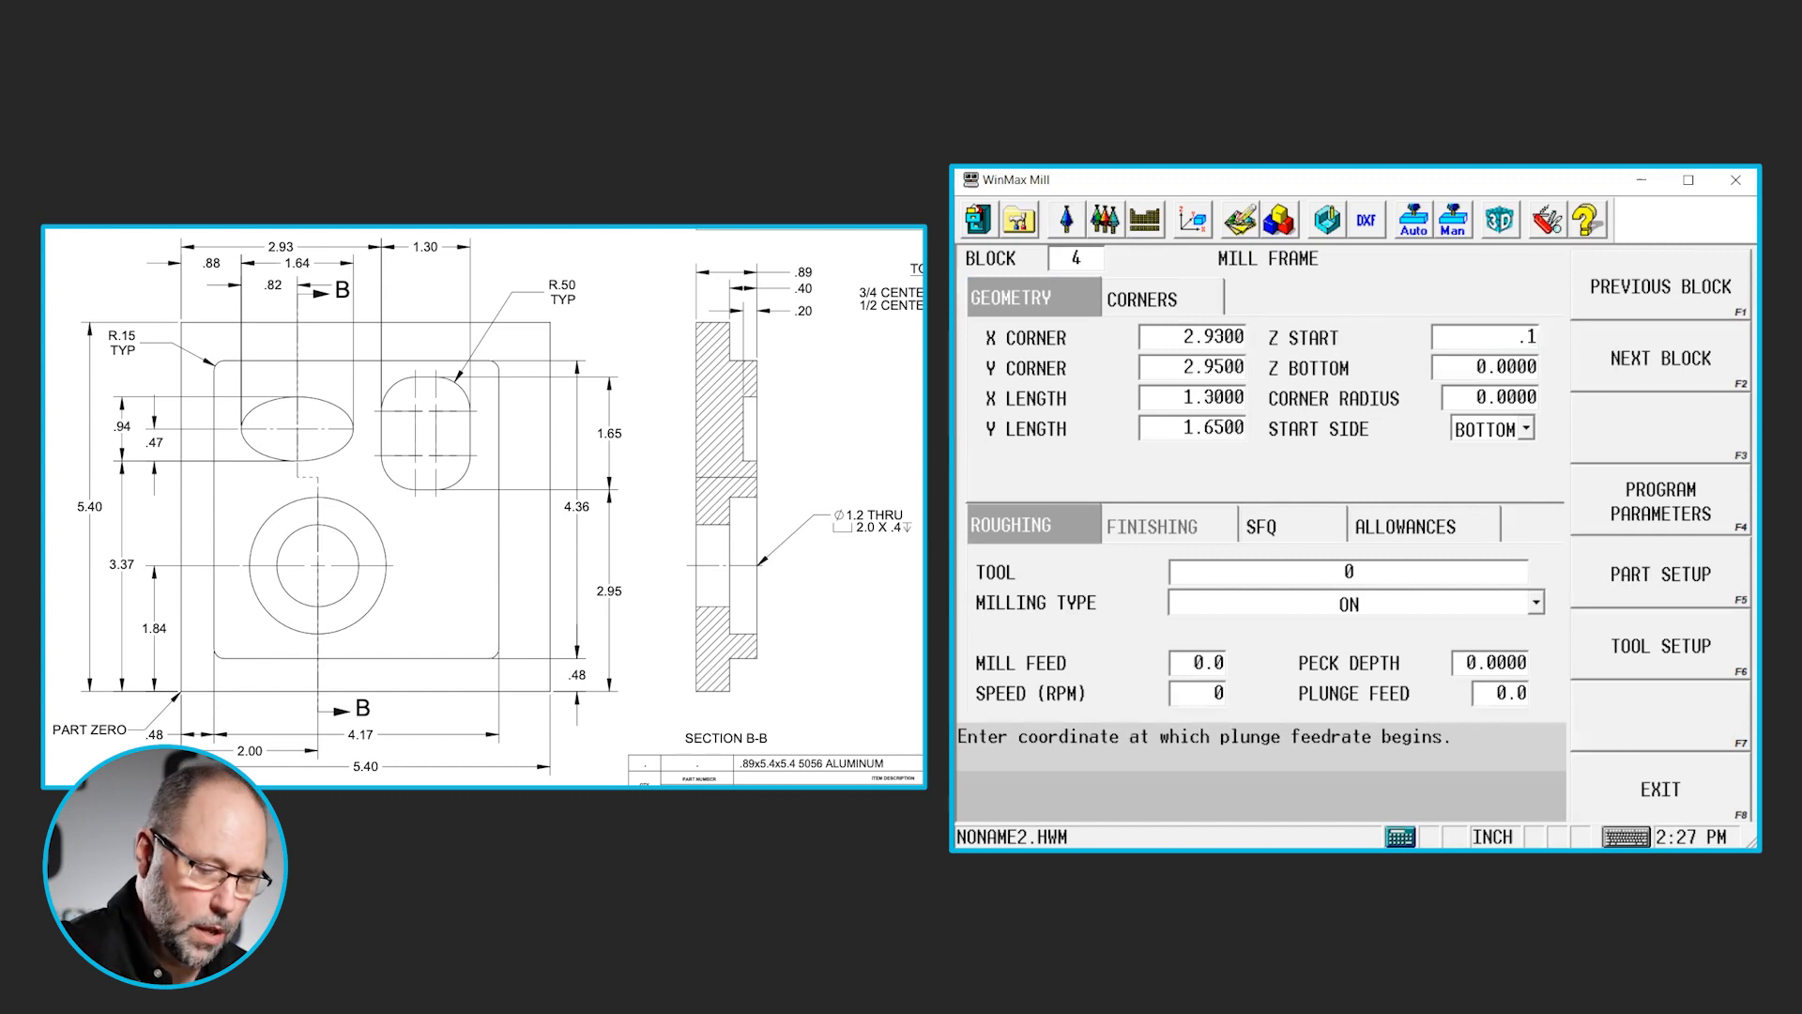
pyautogui.press('Return')
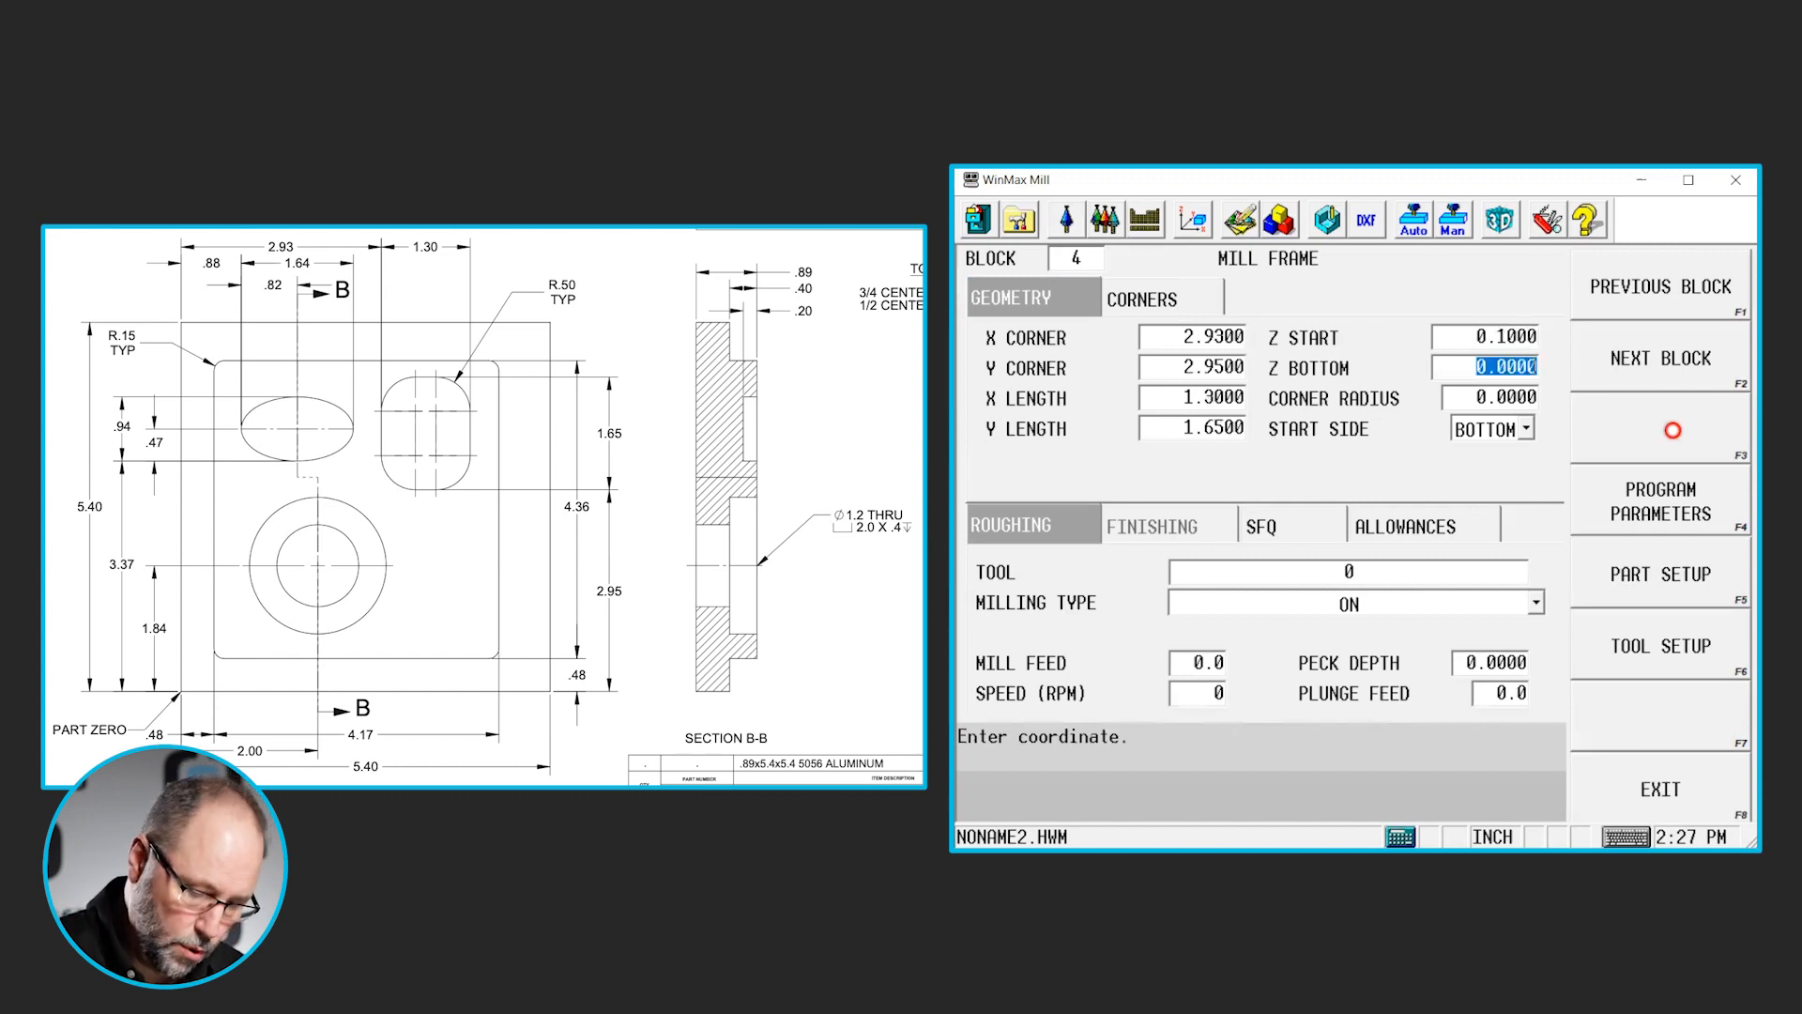
pyautogui.write('-')
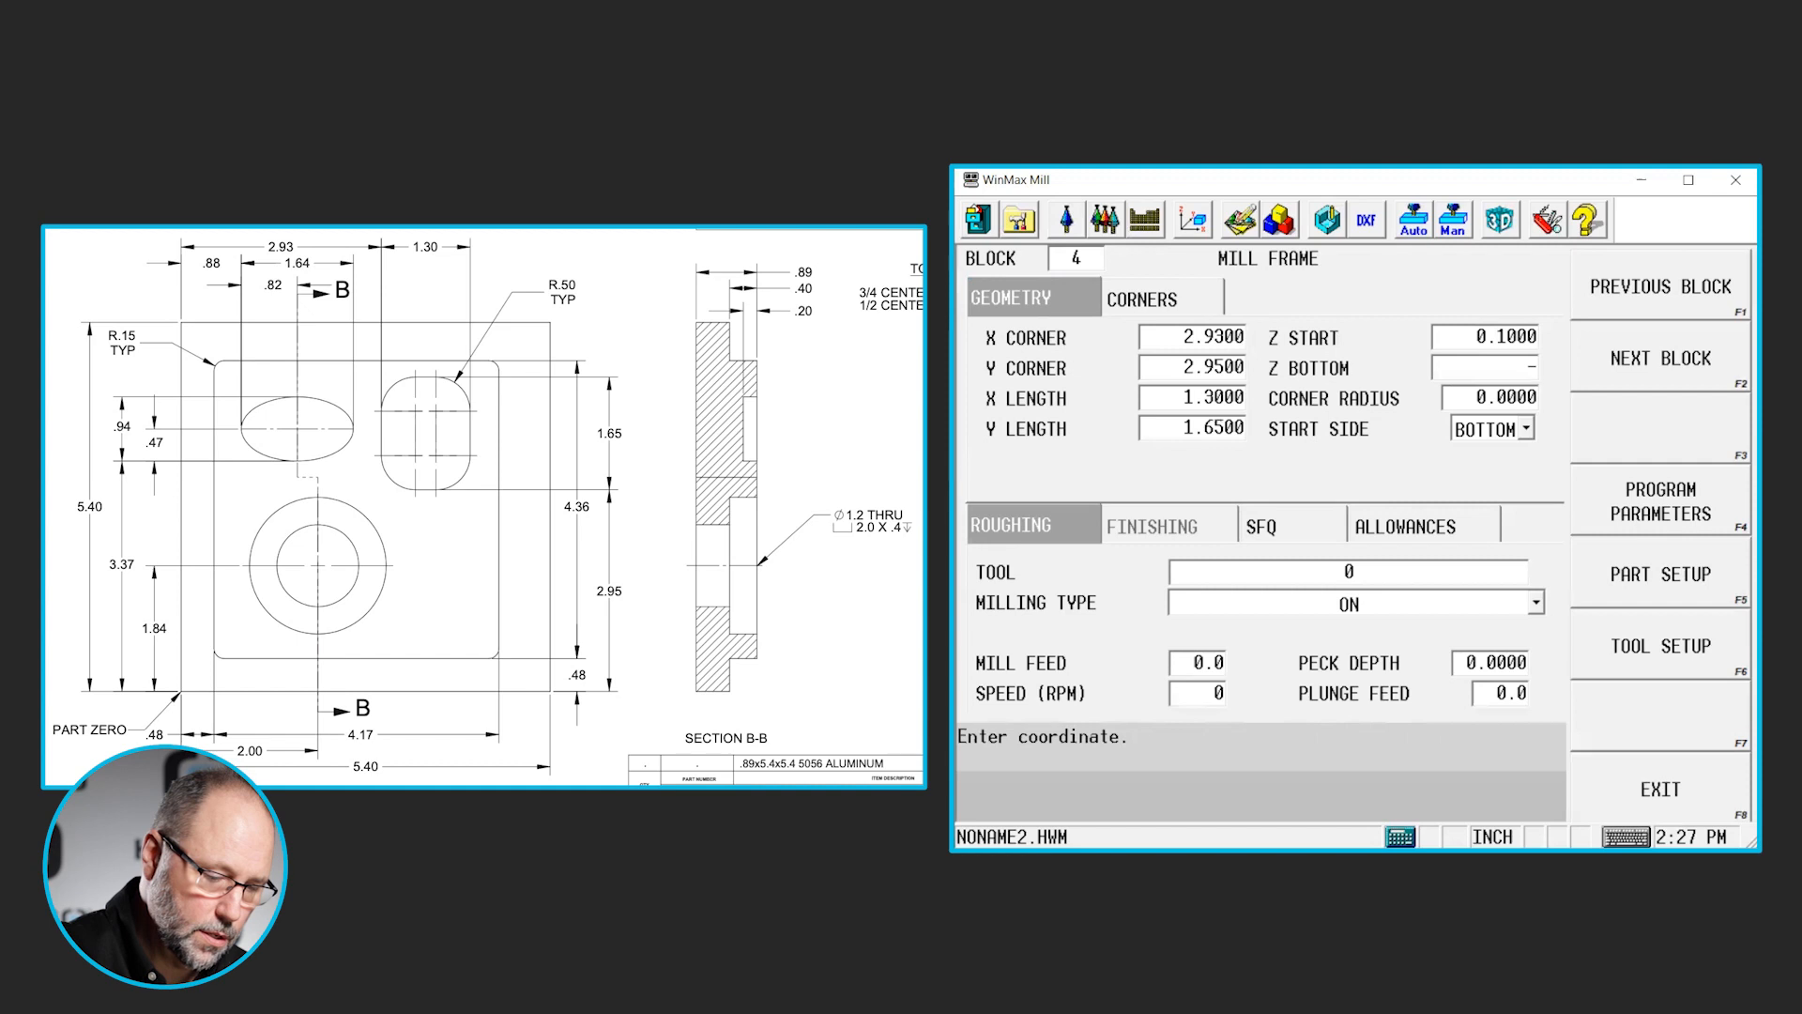
pyautogui.write('.91')
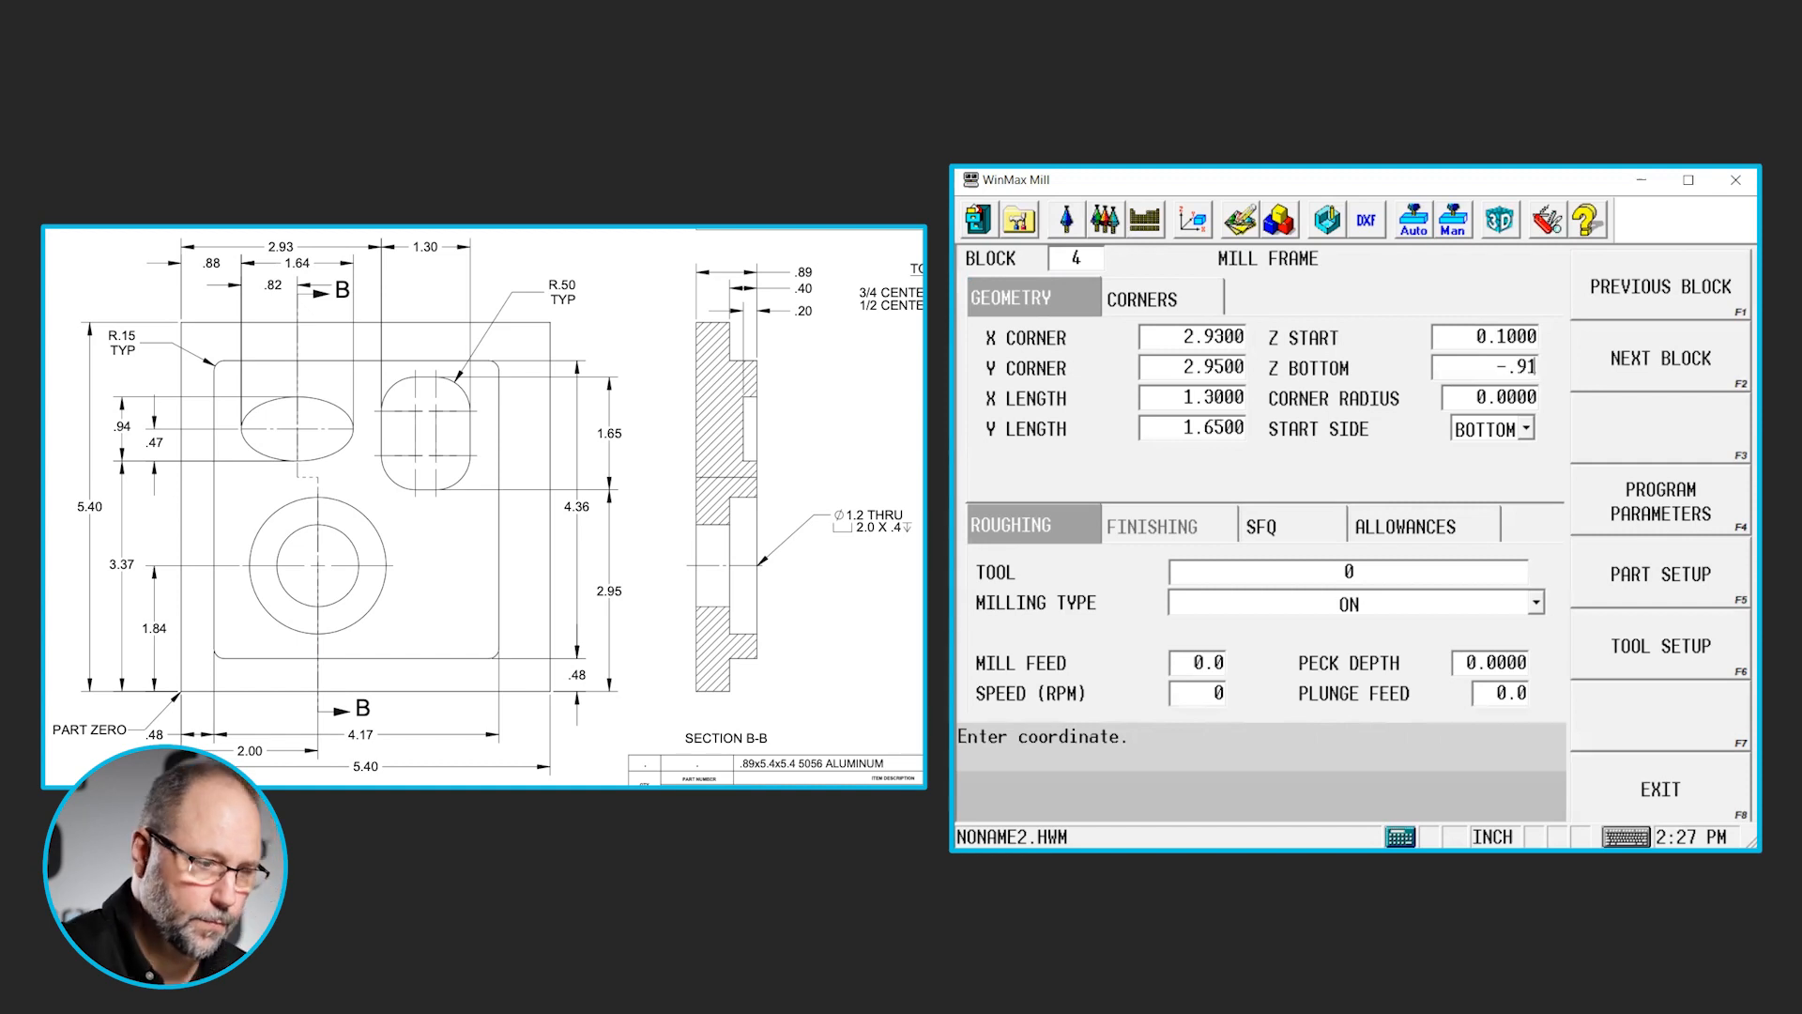
pyautogui.press('Return')
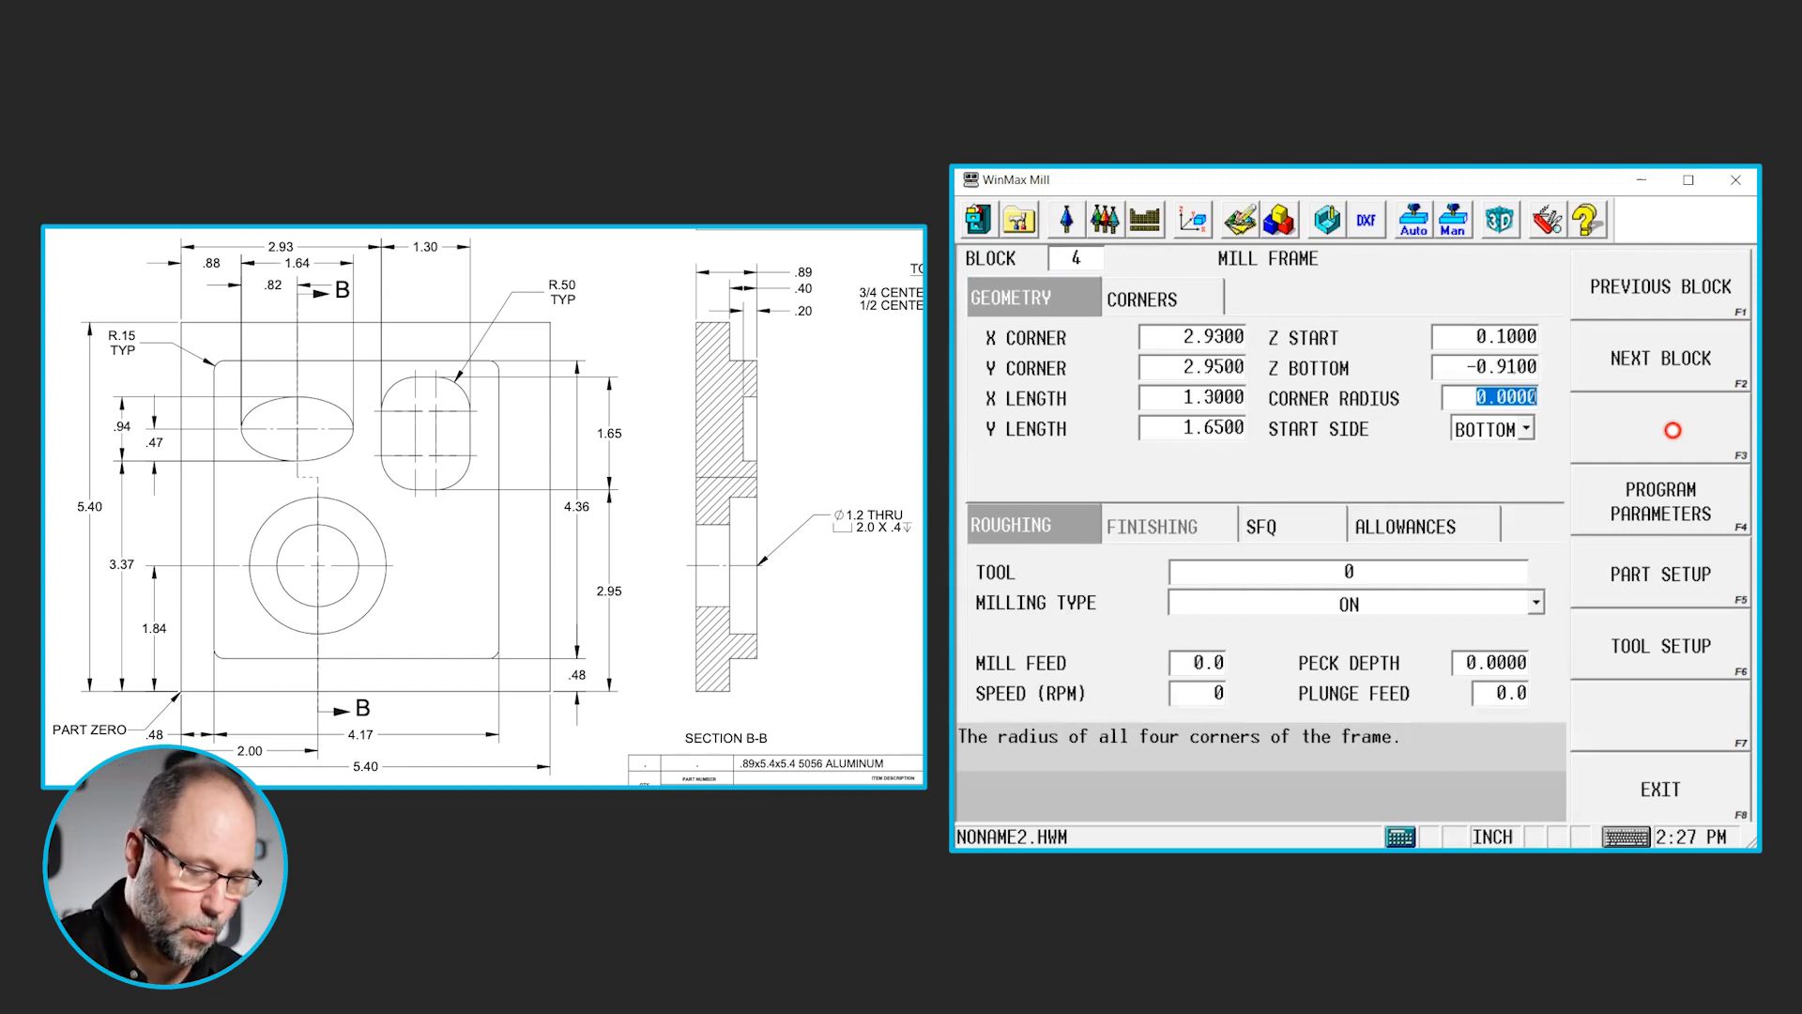
# - Set the pocket frame's corner radius to 0.5 and check the individual radii of its four corners
pyautogui.write('.5')
pyautogui.press('Return')
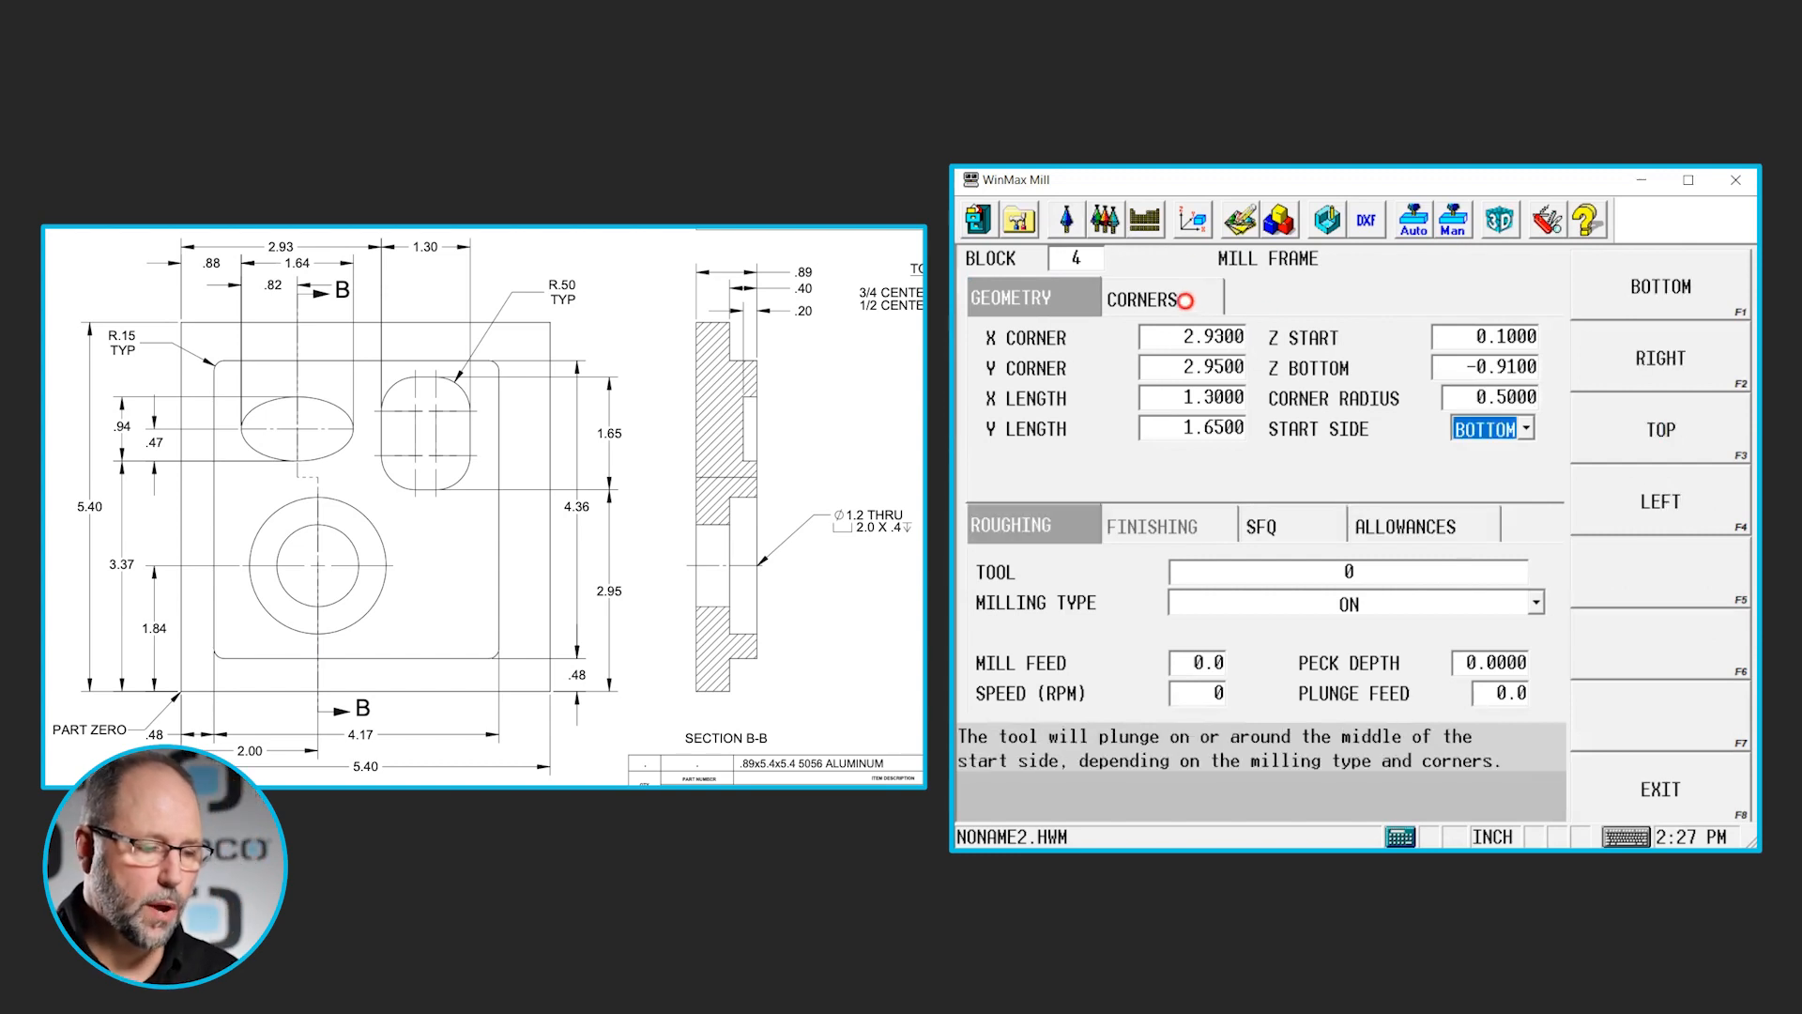
pyautogui.click(1184, 300)
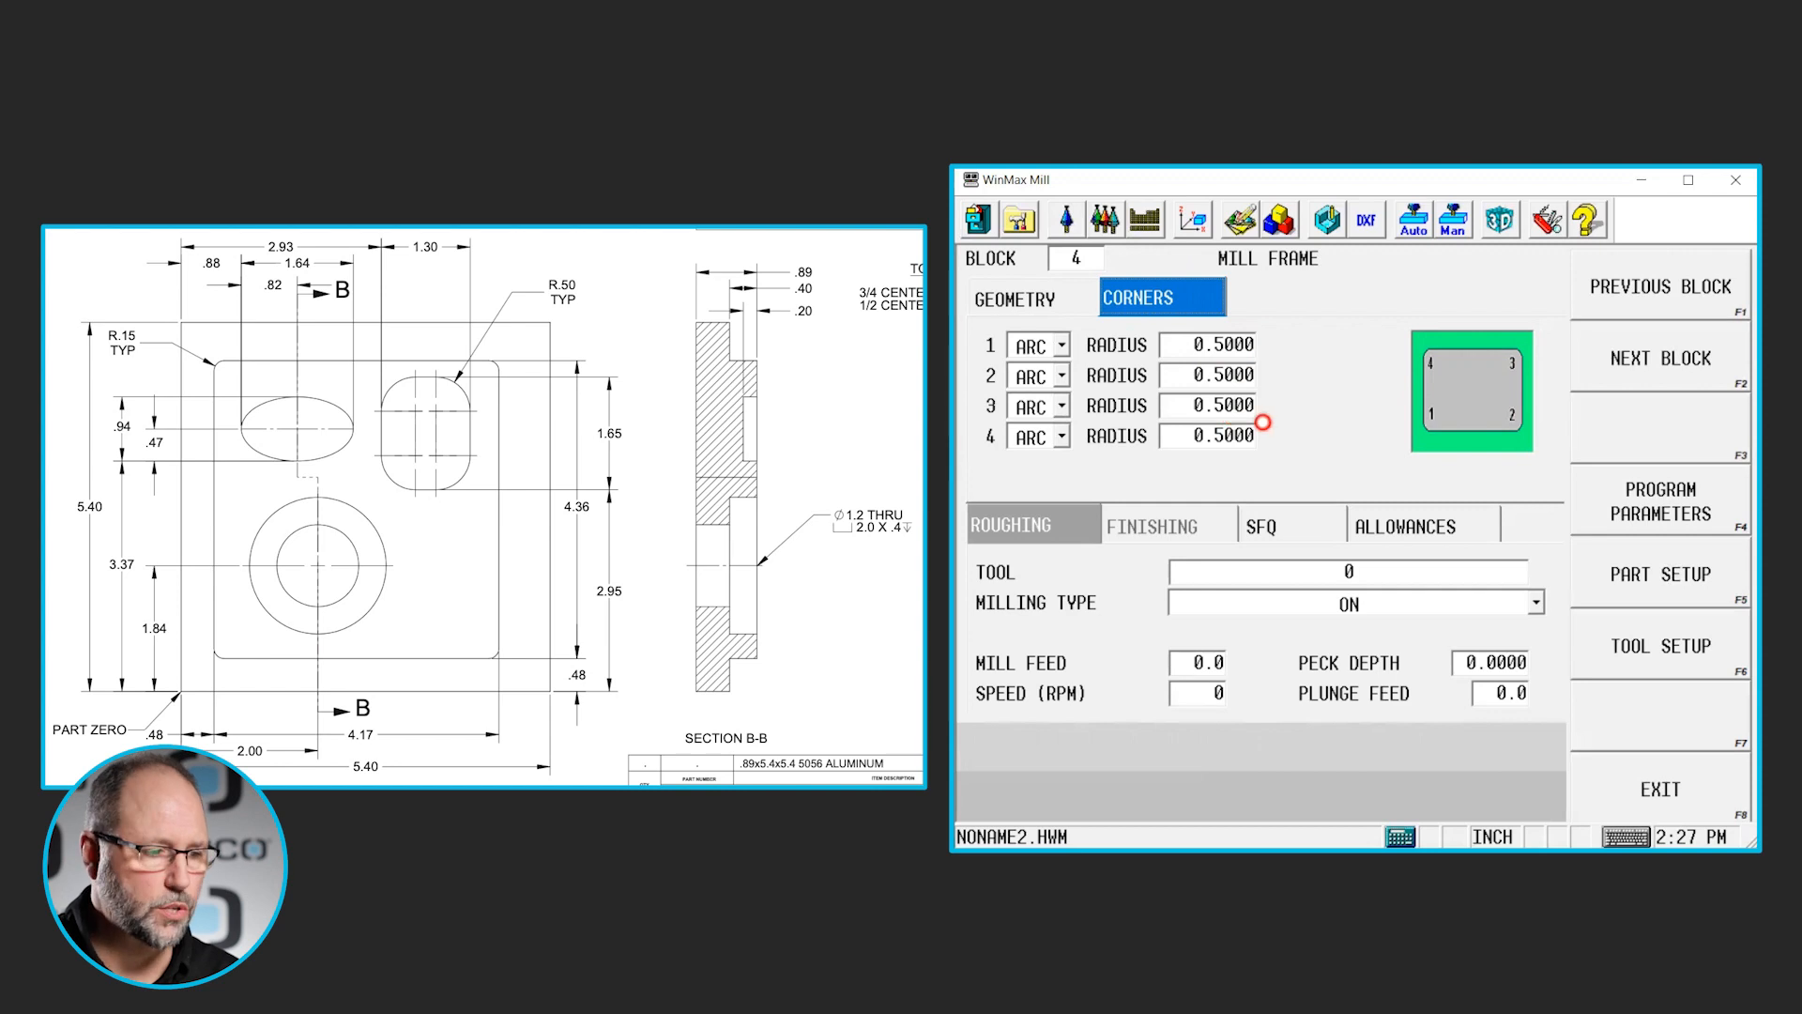
pyautogui.click(1050, 301)
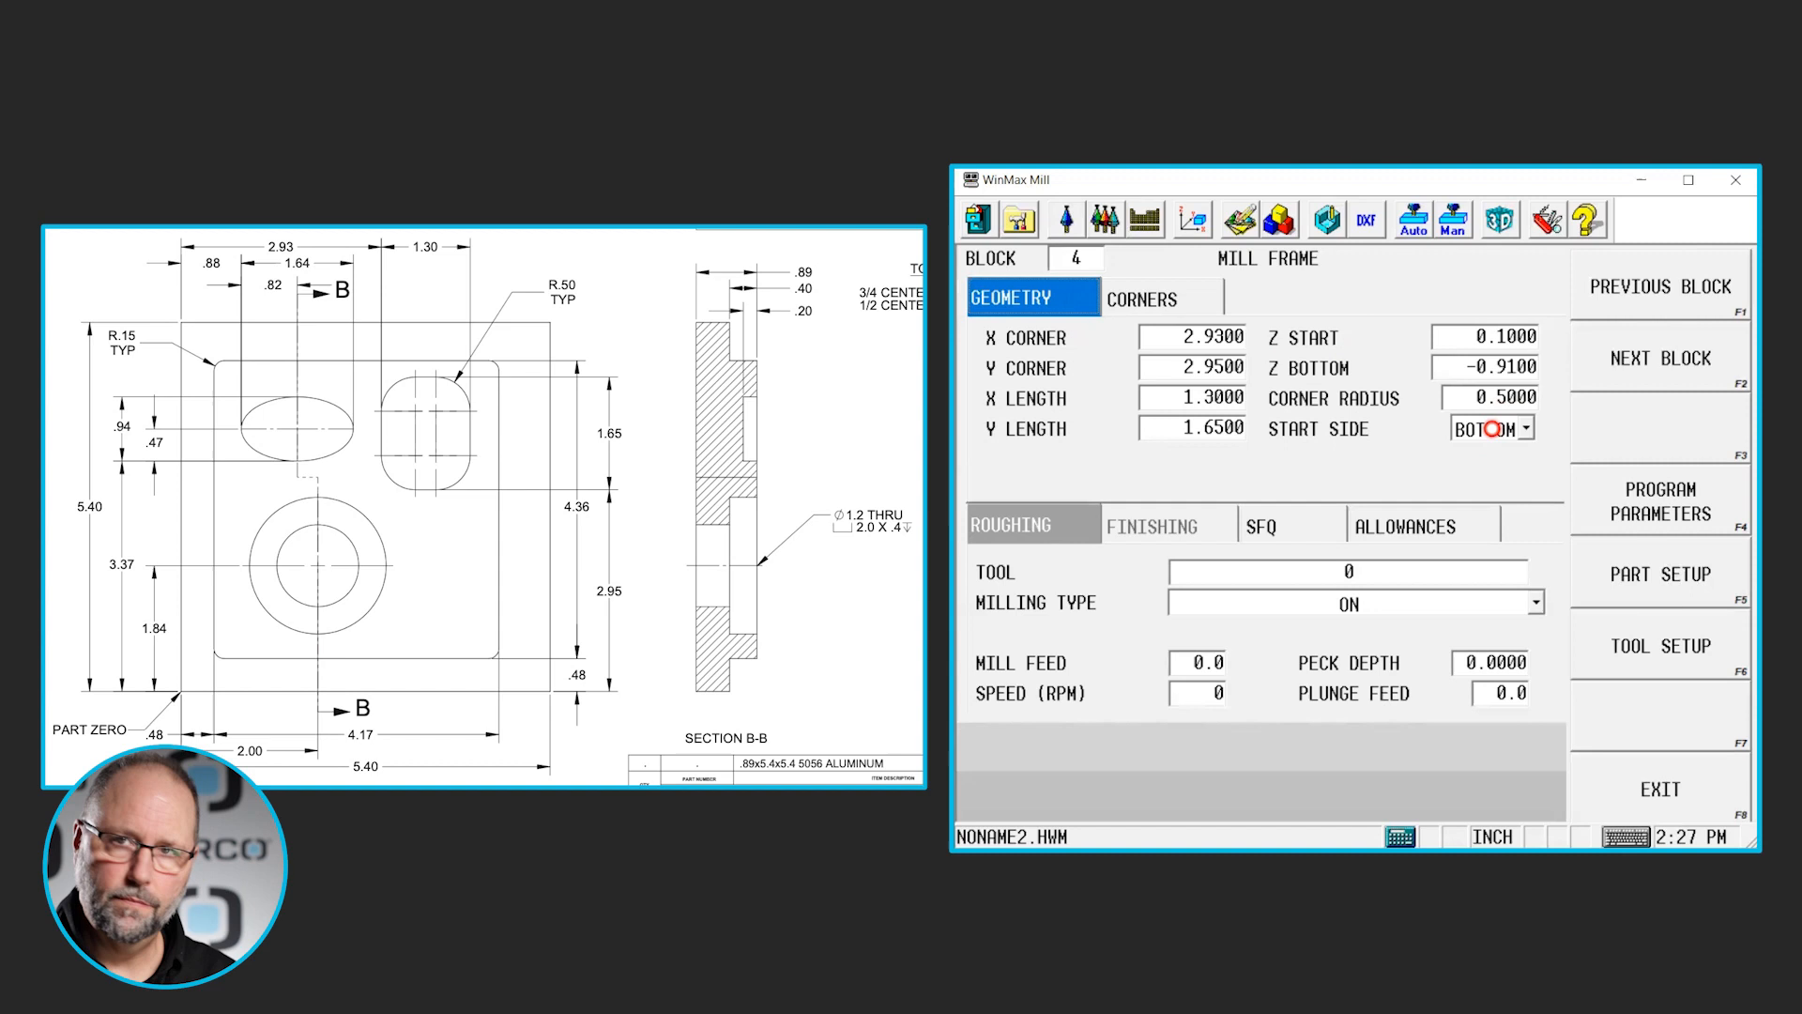
# - Assign tool 2 to the pocket frame's roughing with milling type Pocket Boundary and a peck depth of 0.125
pyautogui.click(1375, 564)
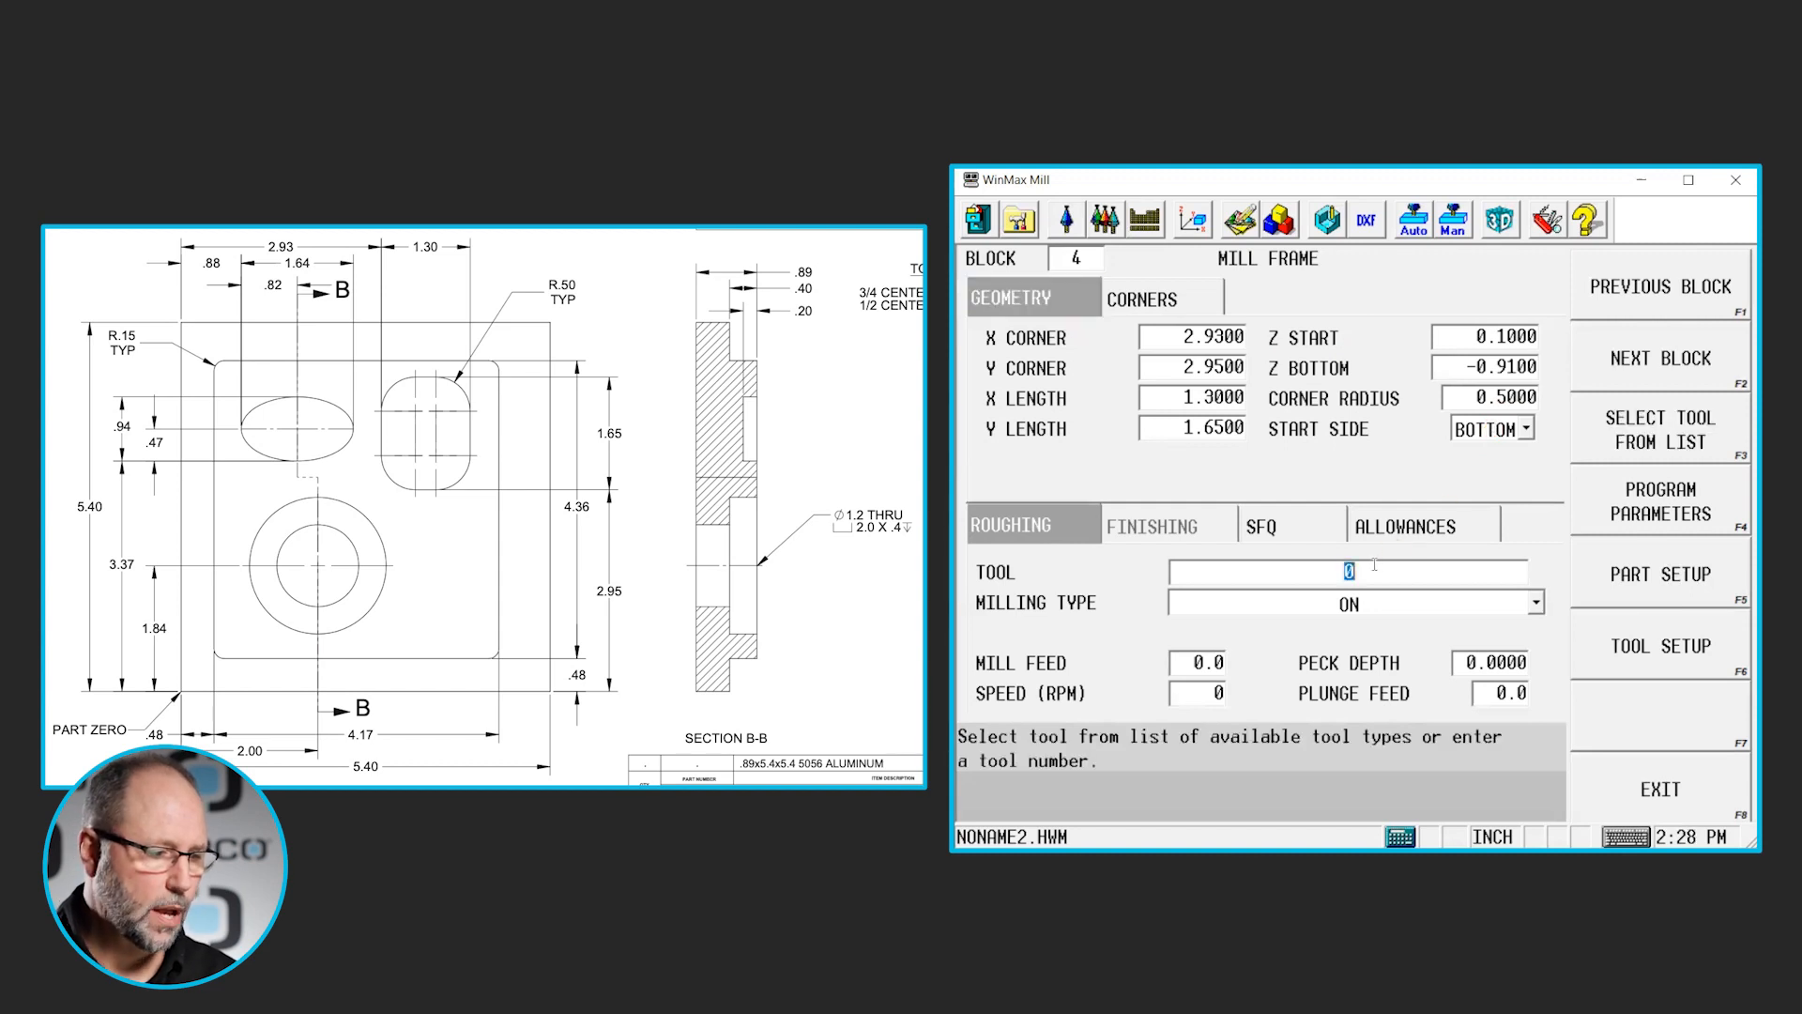
pyautogui.write('2')
pyautogui.press('Return')
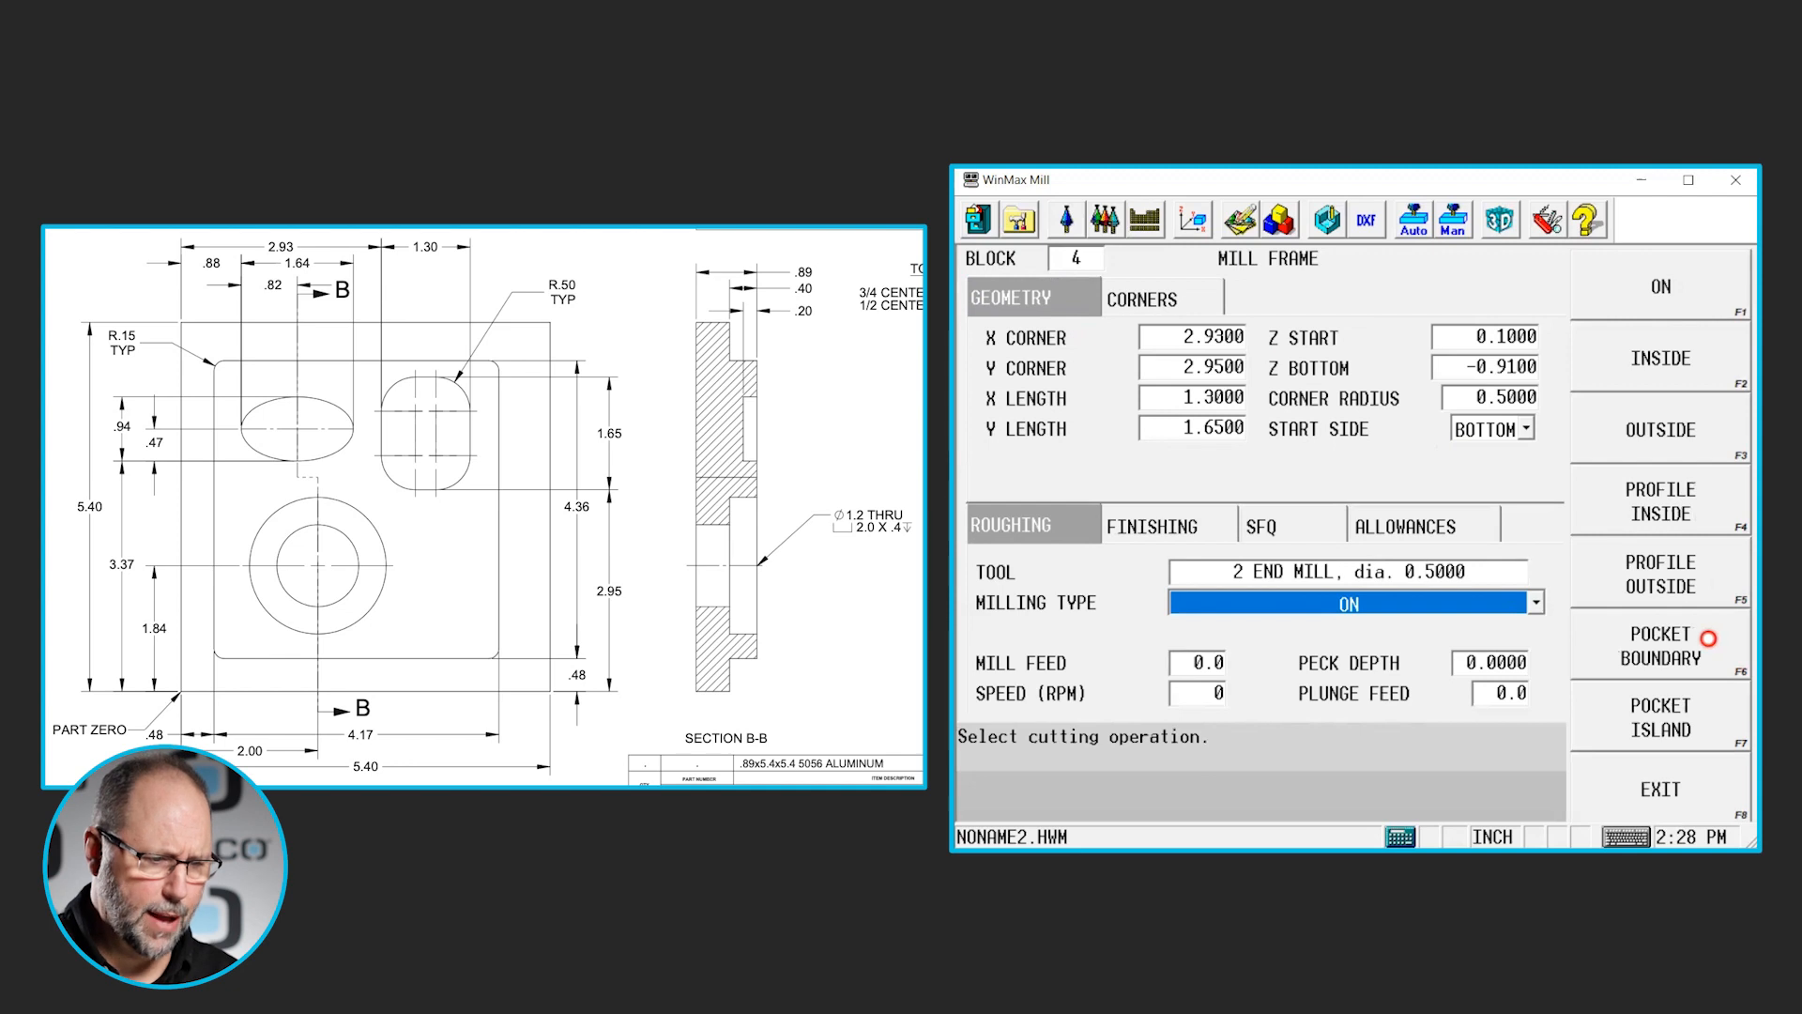
pyautogui.click(1701, 642)
pyautogui.click(1511, 666)
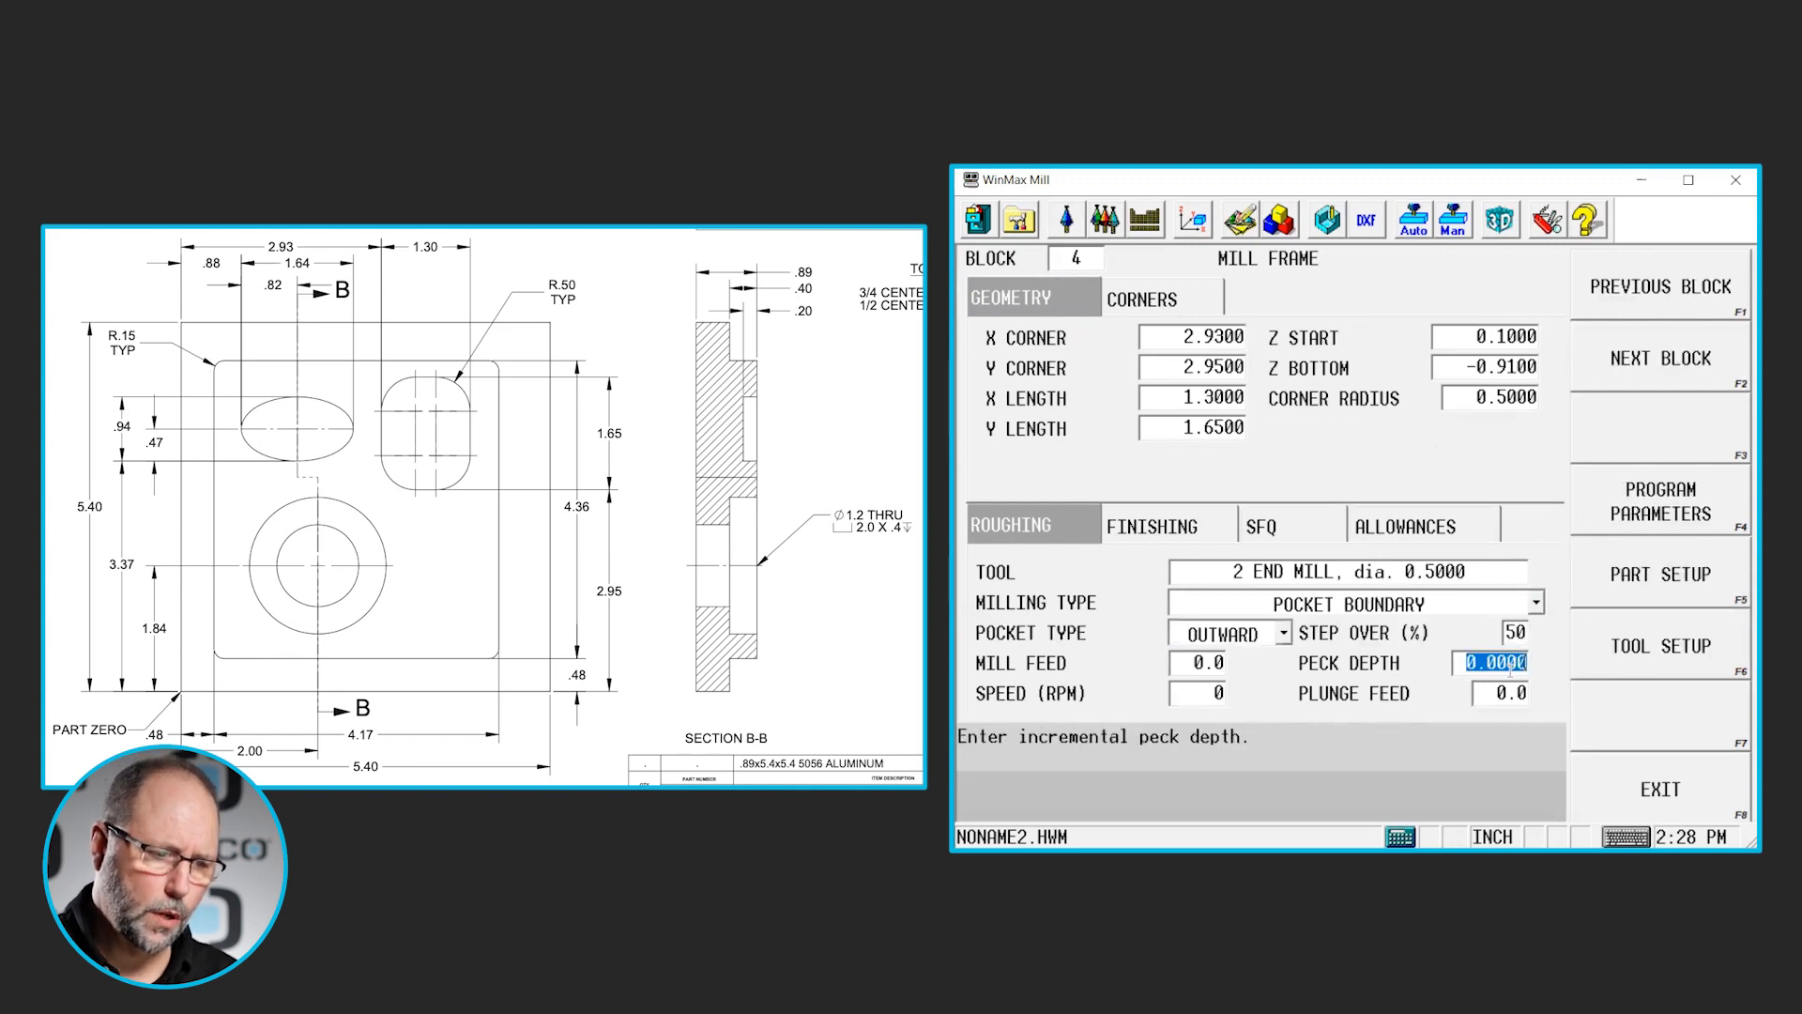
pyautogui.write('.125')
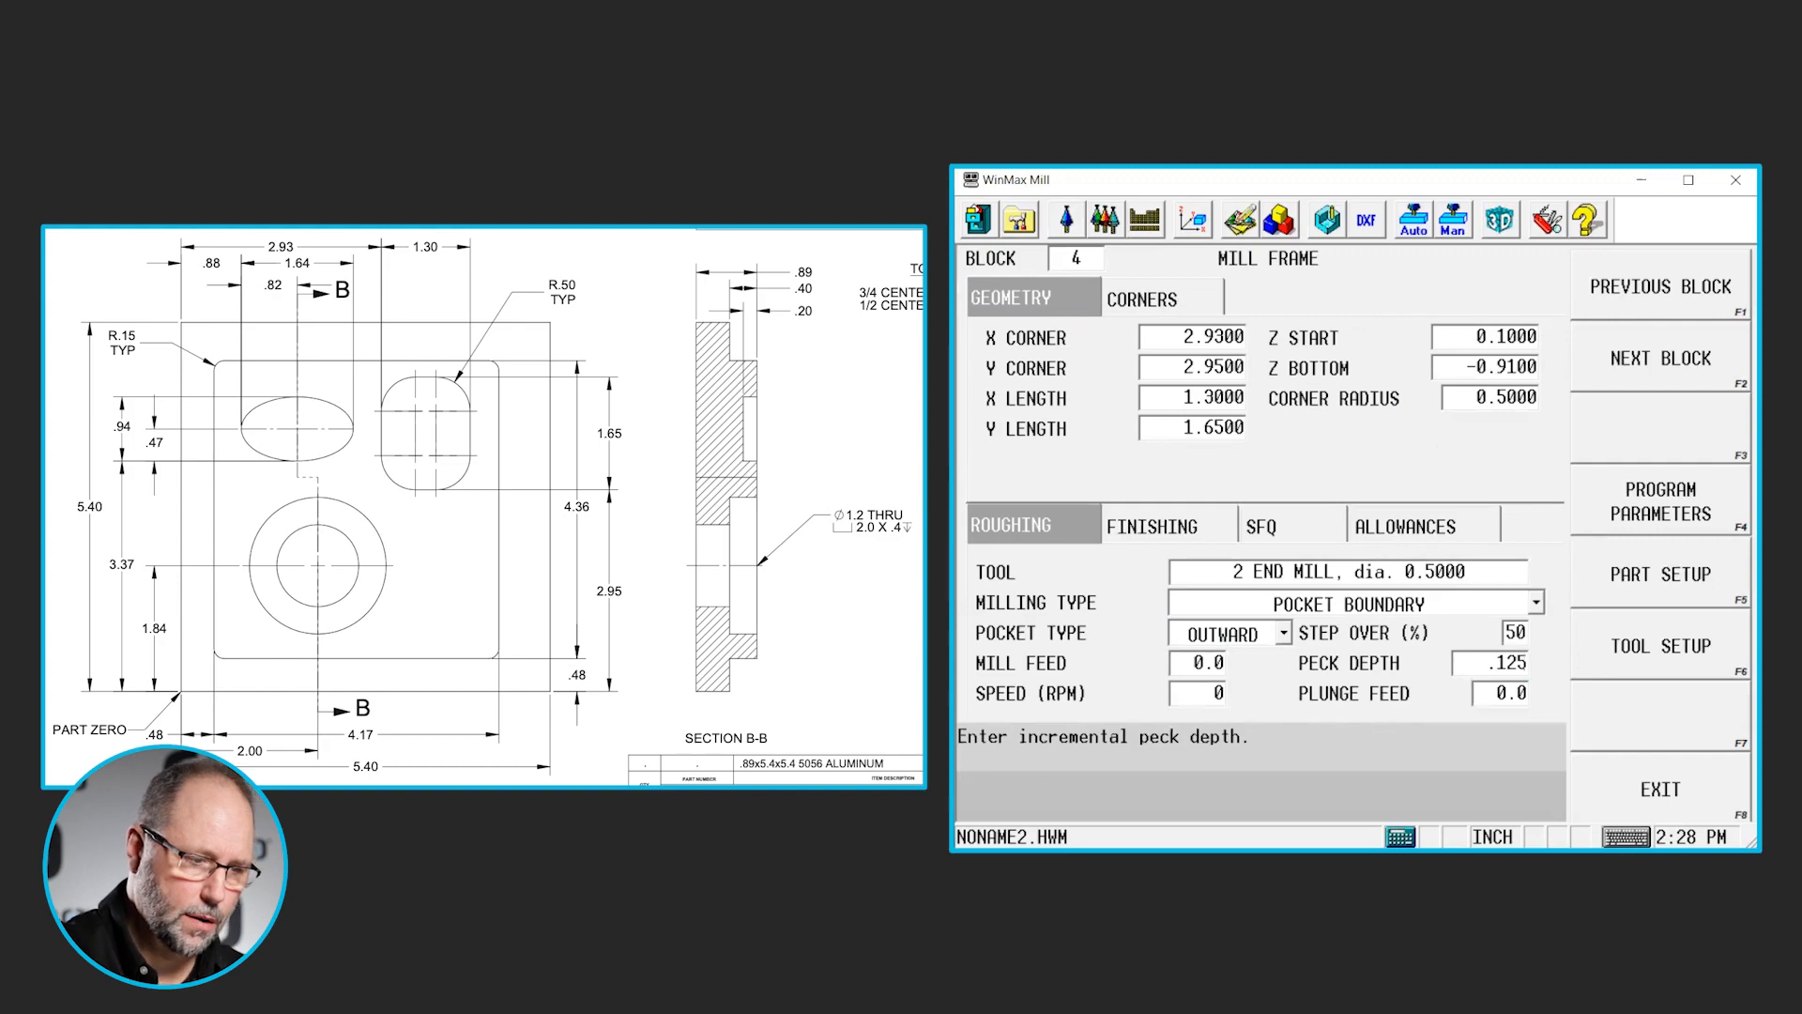
pyautogui.press('Return')
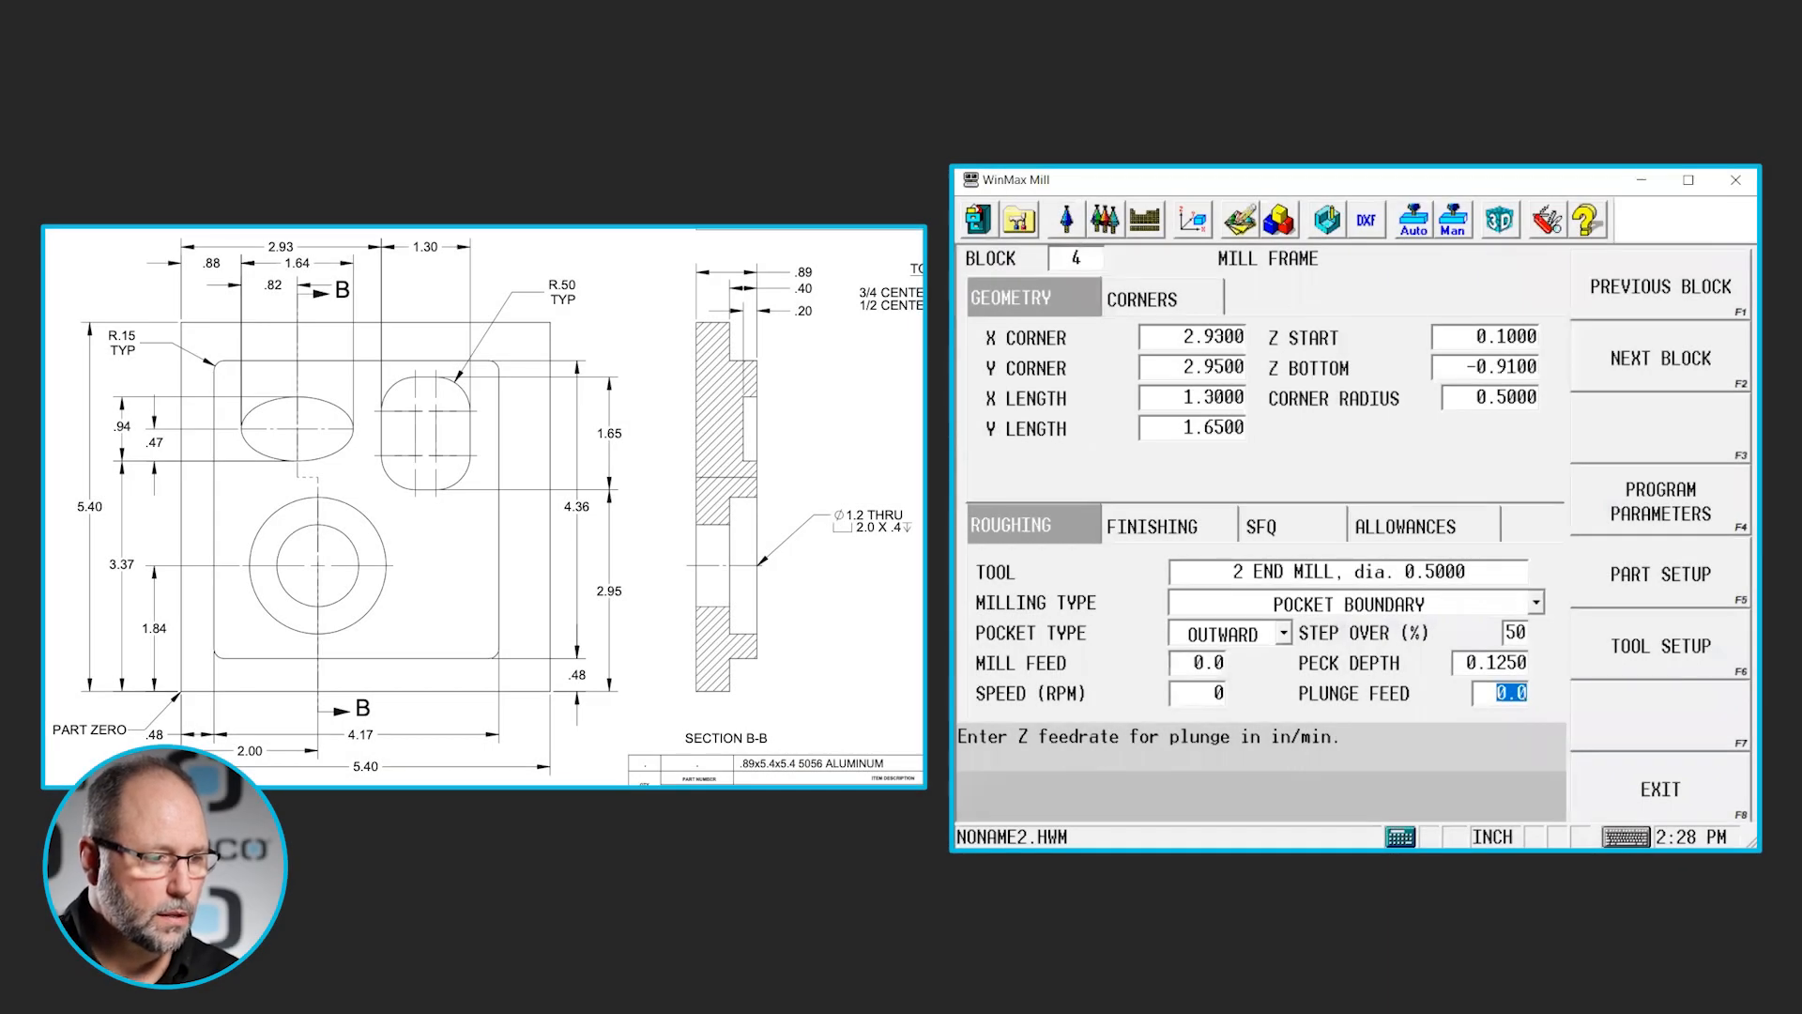
# - Add a second Mill Frame block for the raised outer boss, with its reference corner at X 0.48 and Y 0.48
pyautogui.click(1068, 258)
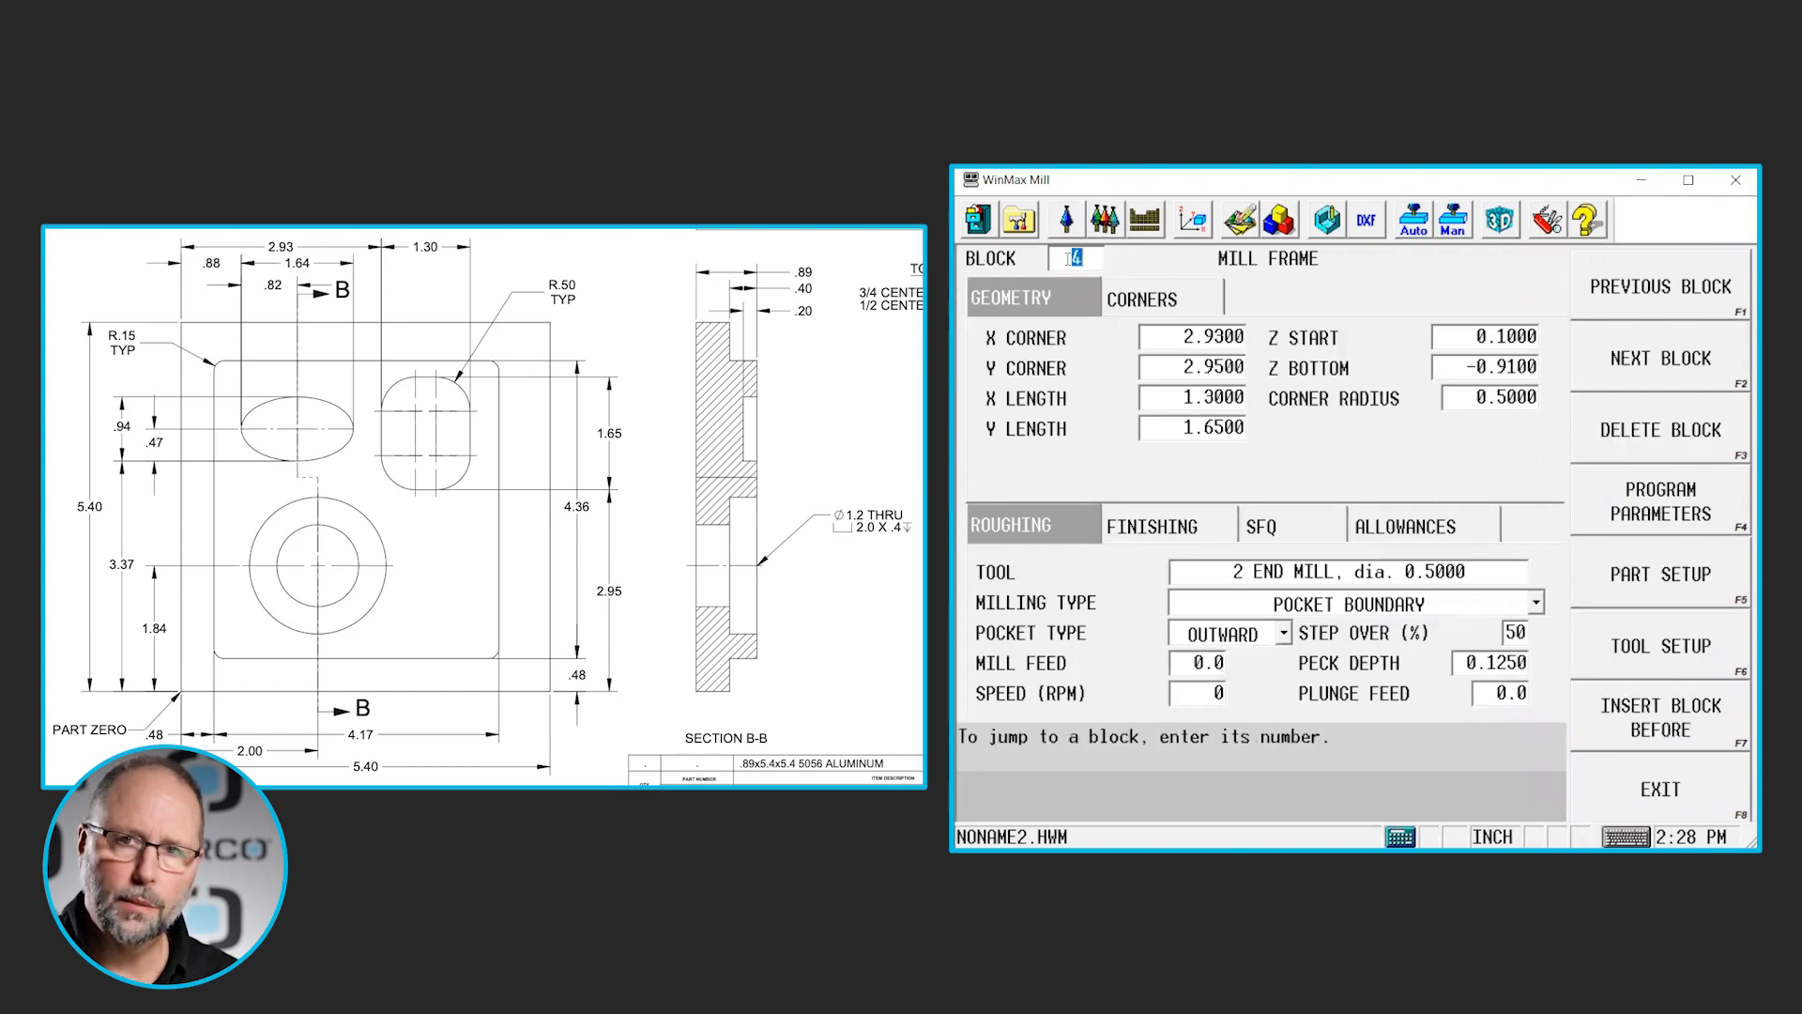
pyautogui.click(1611, 363)
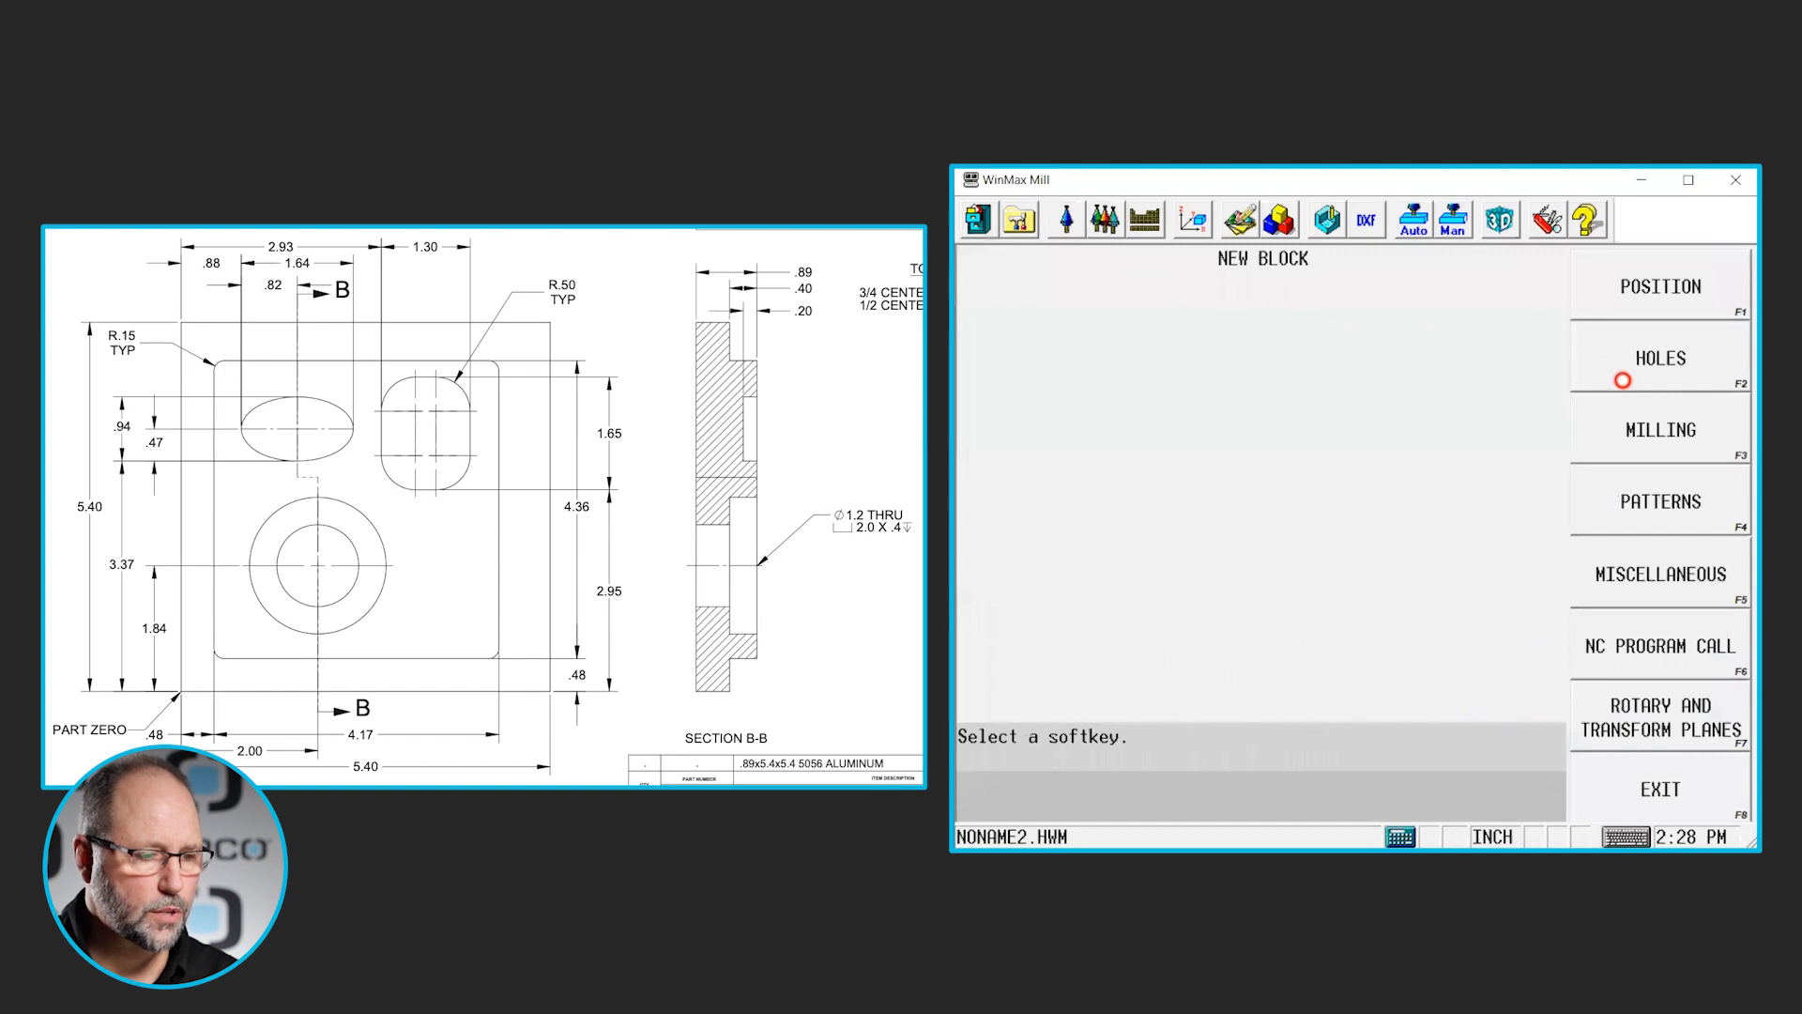
pyautogui.click(1664, 448)
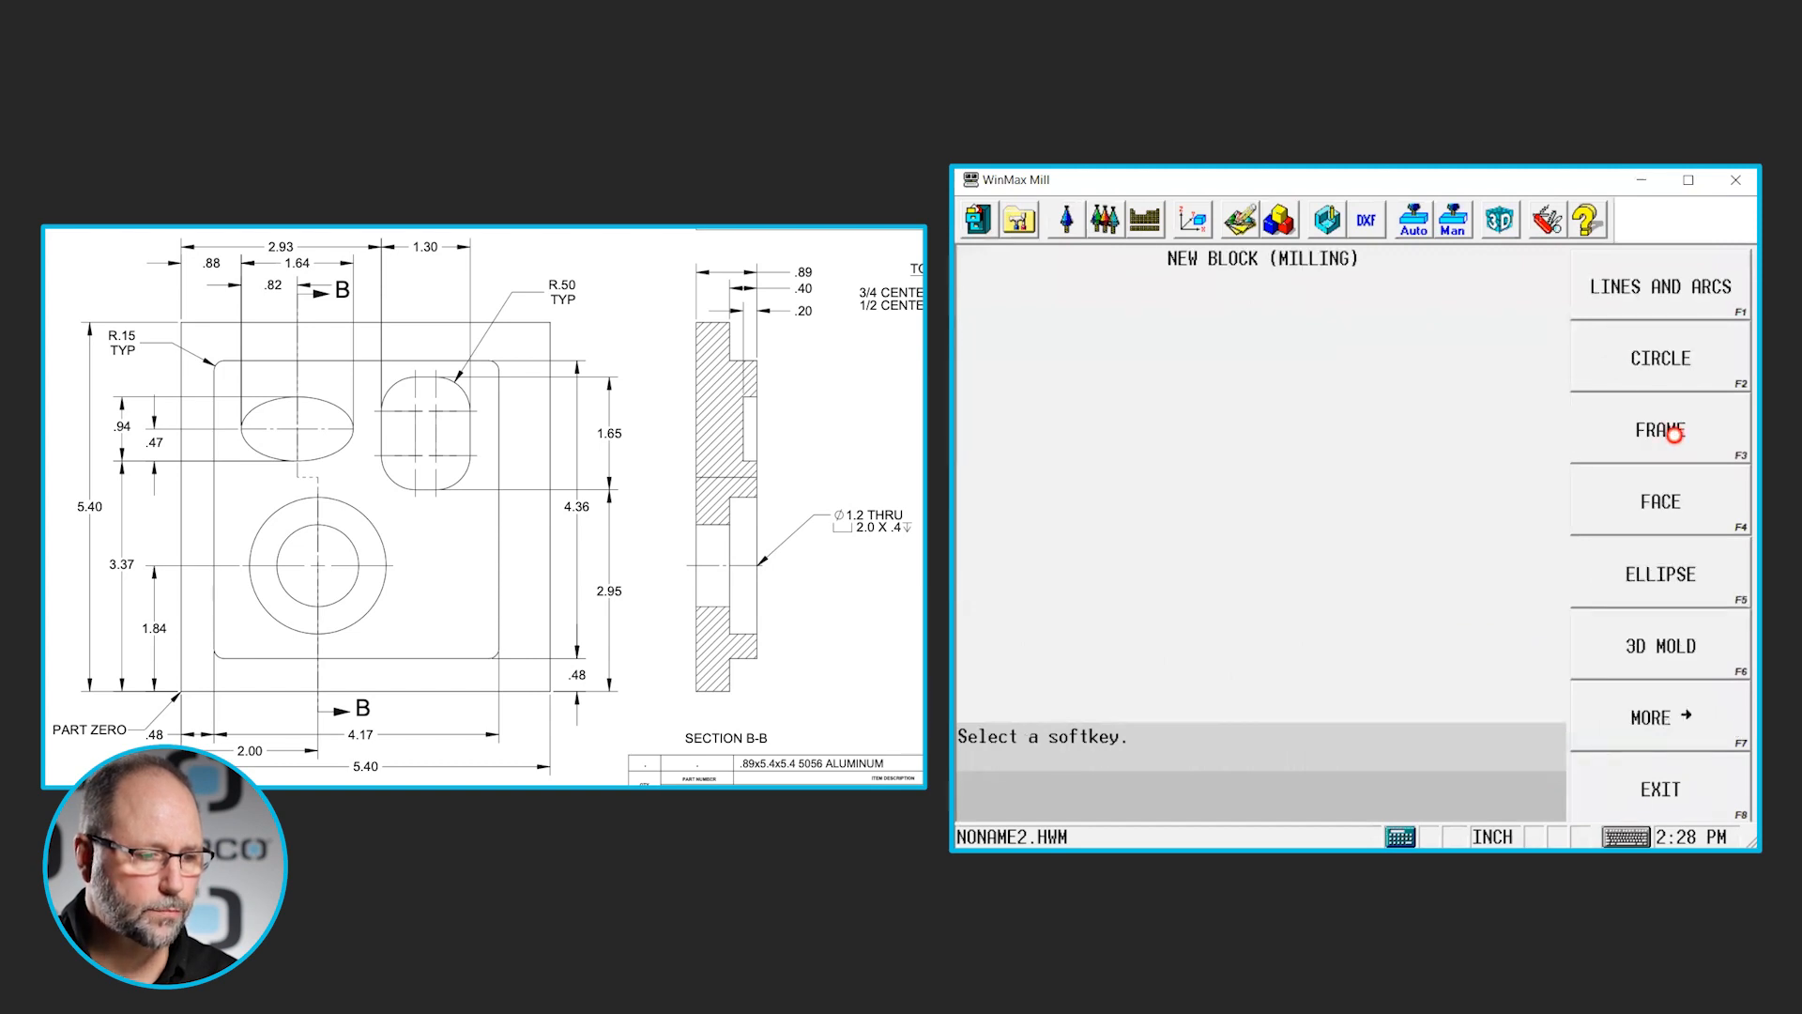
pyautogui.click(1675, 434)
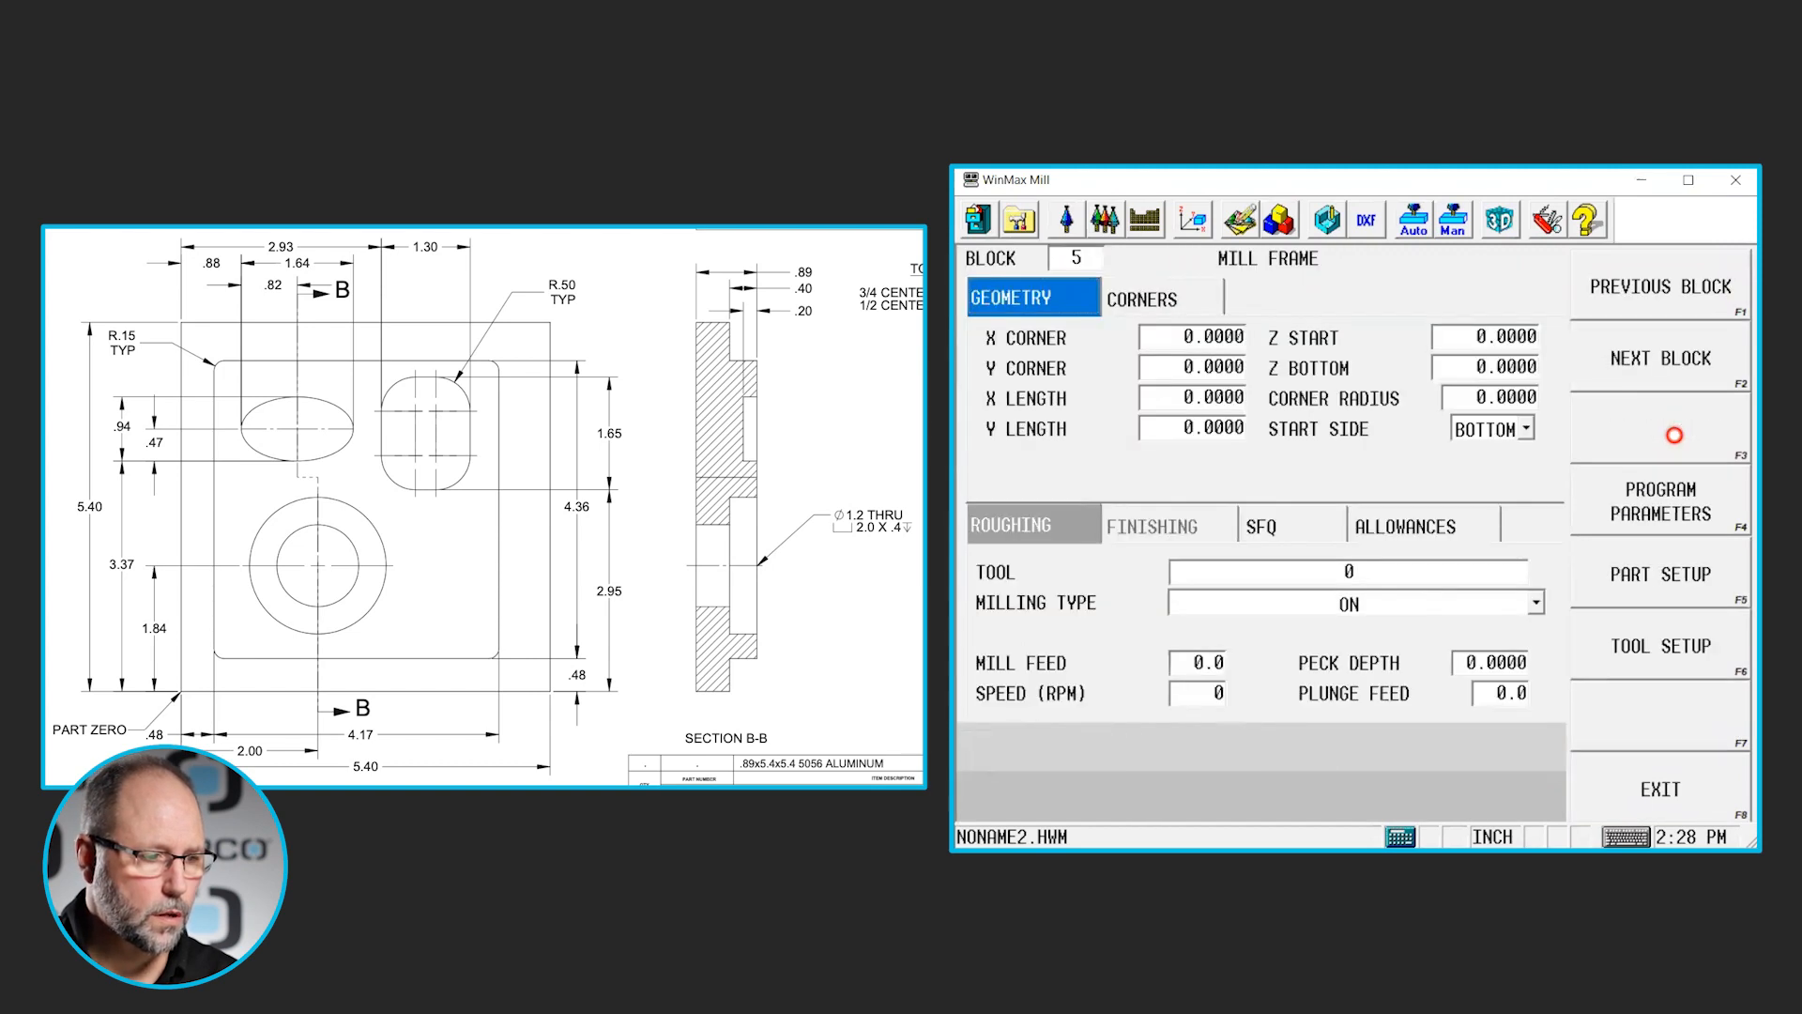
pyautogui.click(1193, 339)
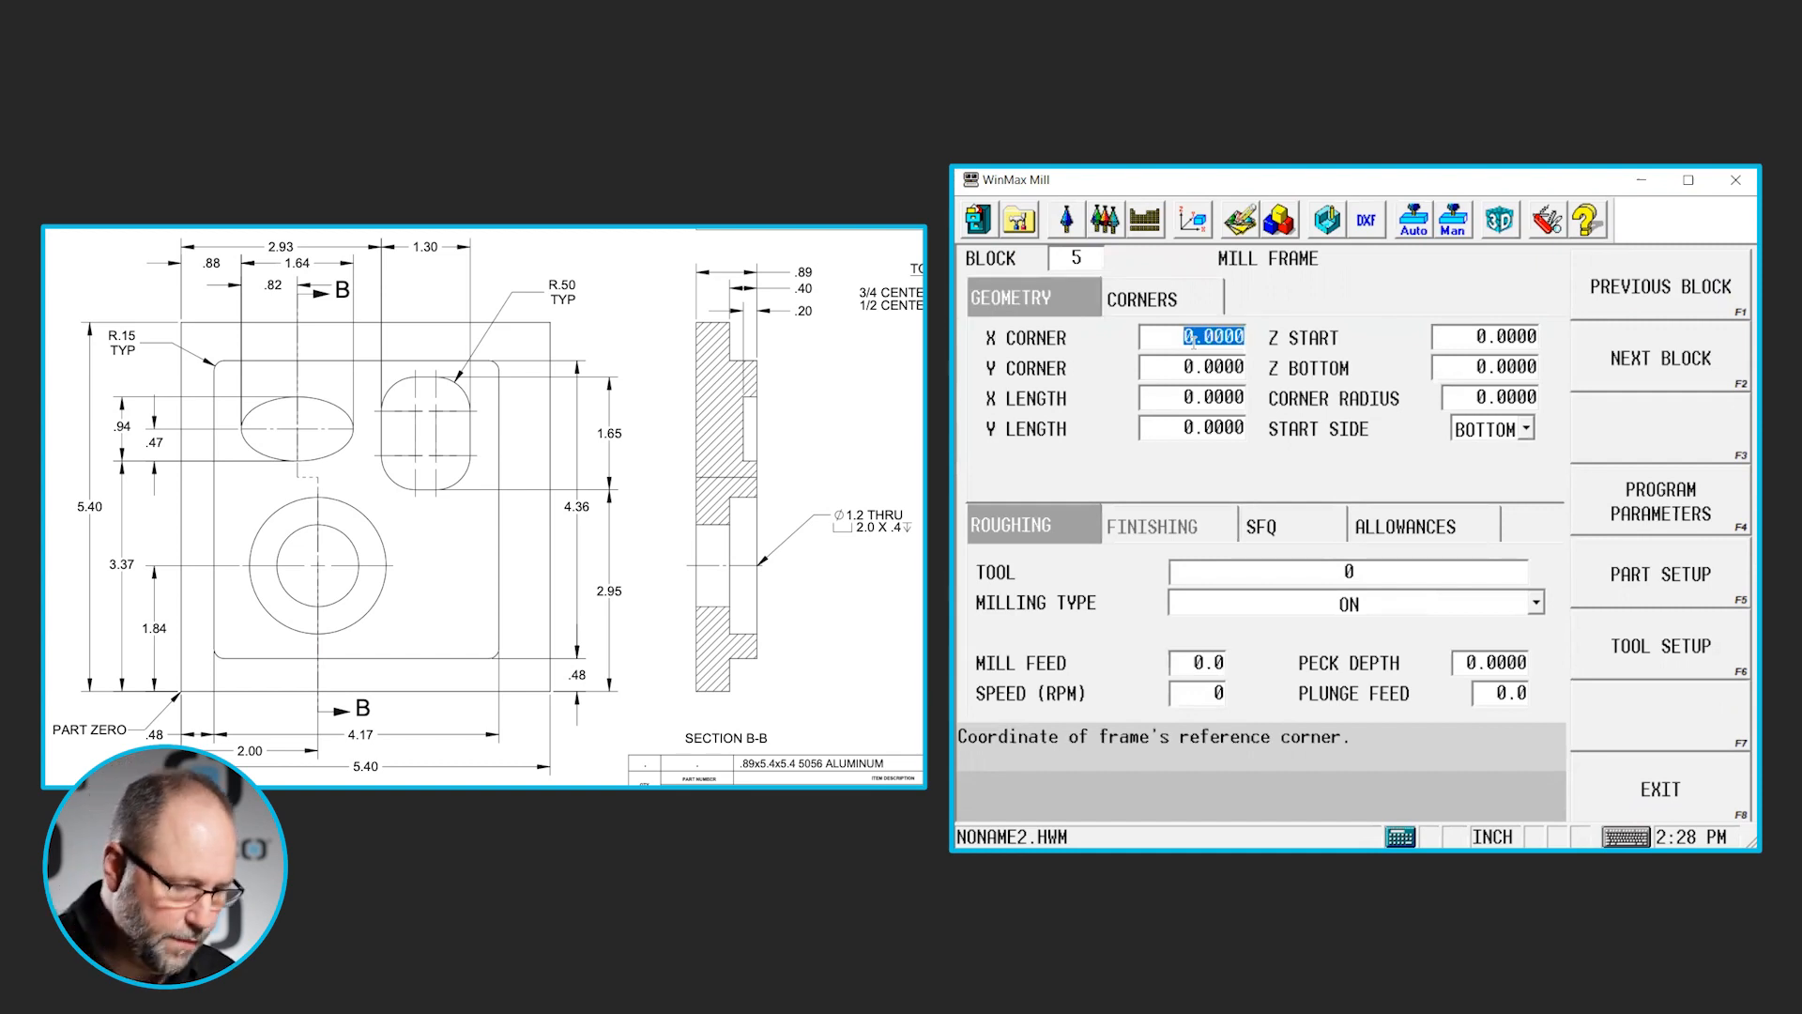
pyautogui.write('.48')
pyautogui.press('Return')
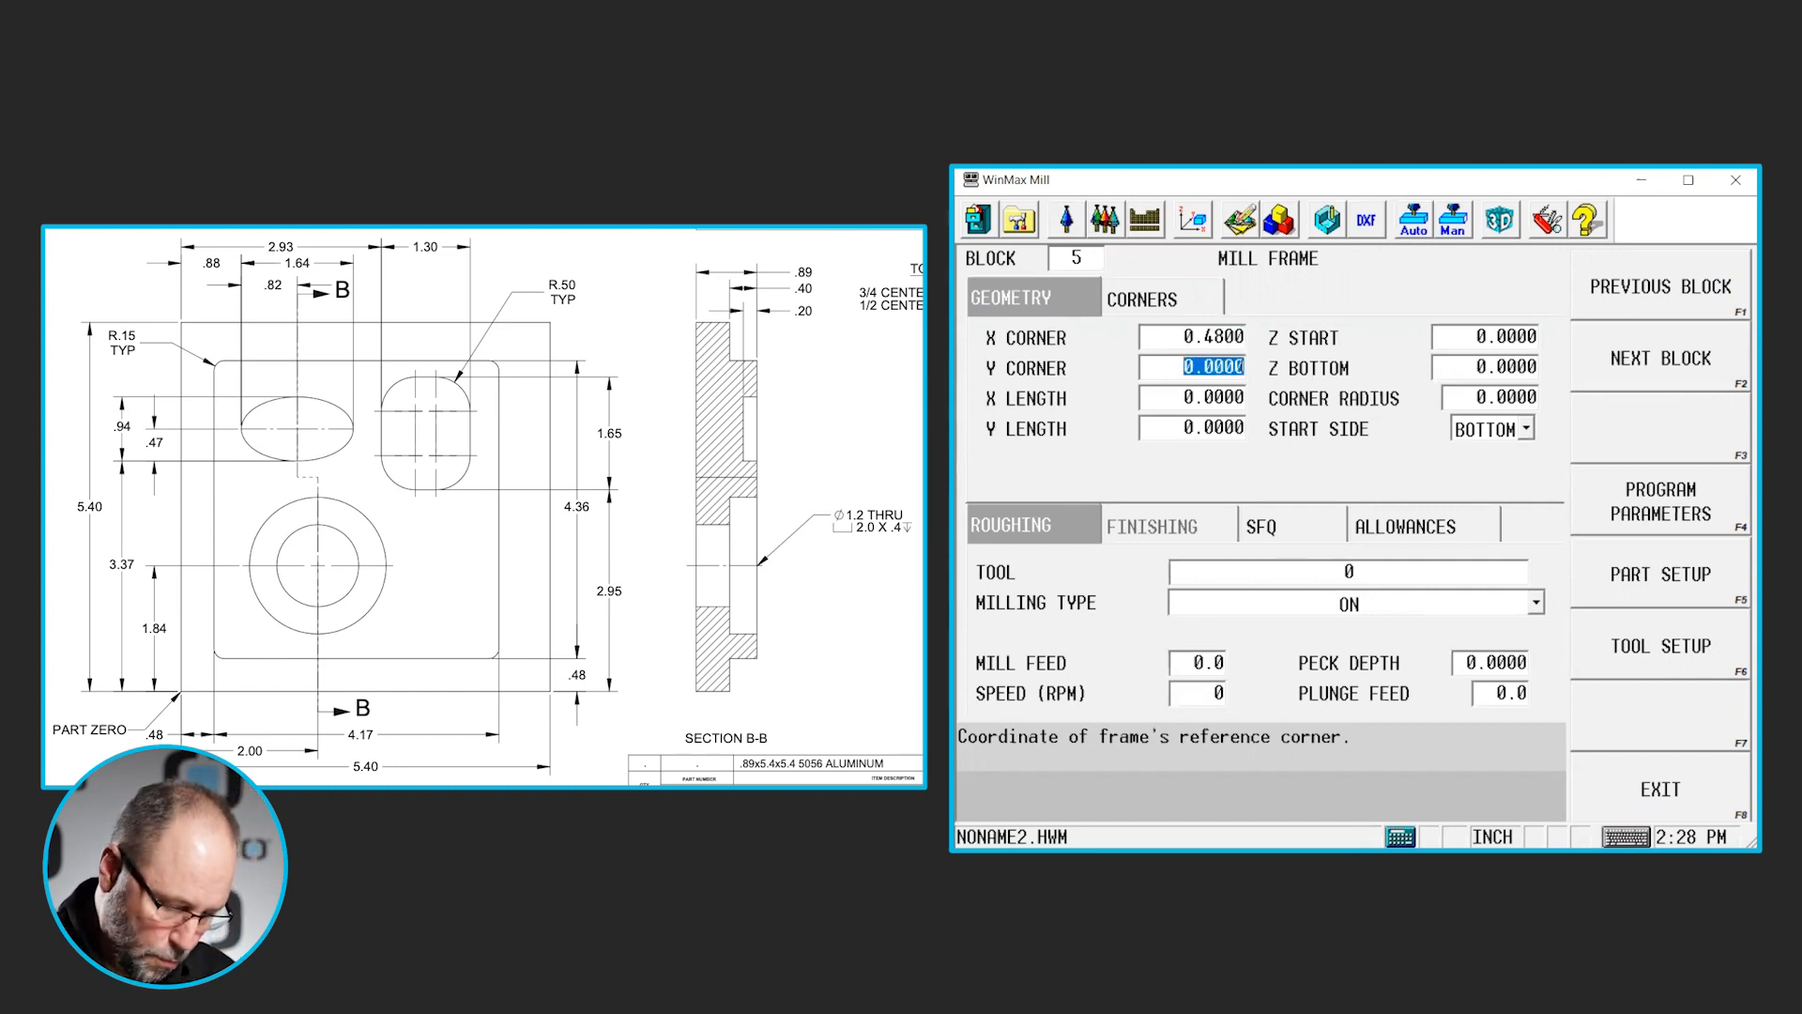
pyautogui.write('.48')
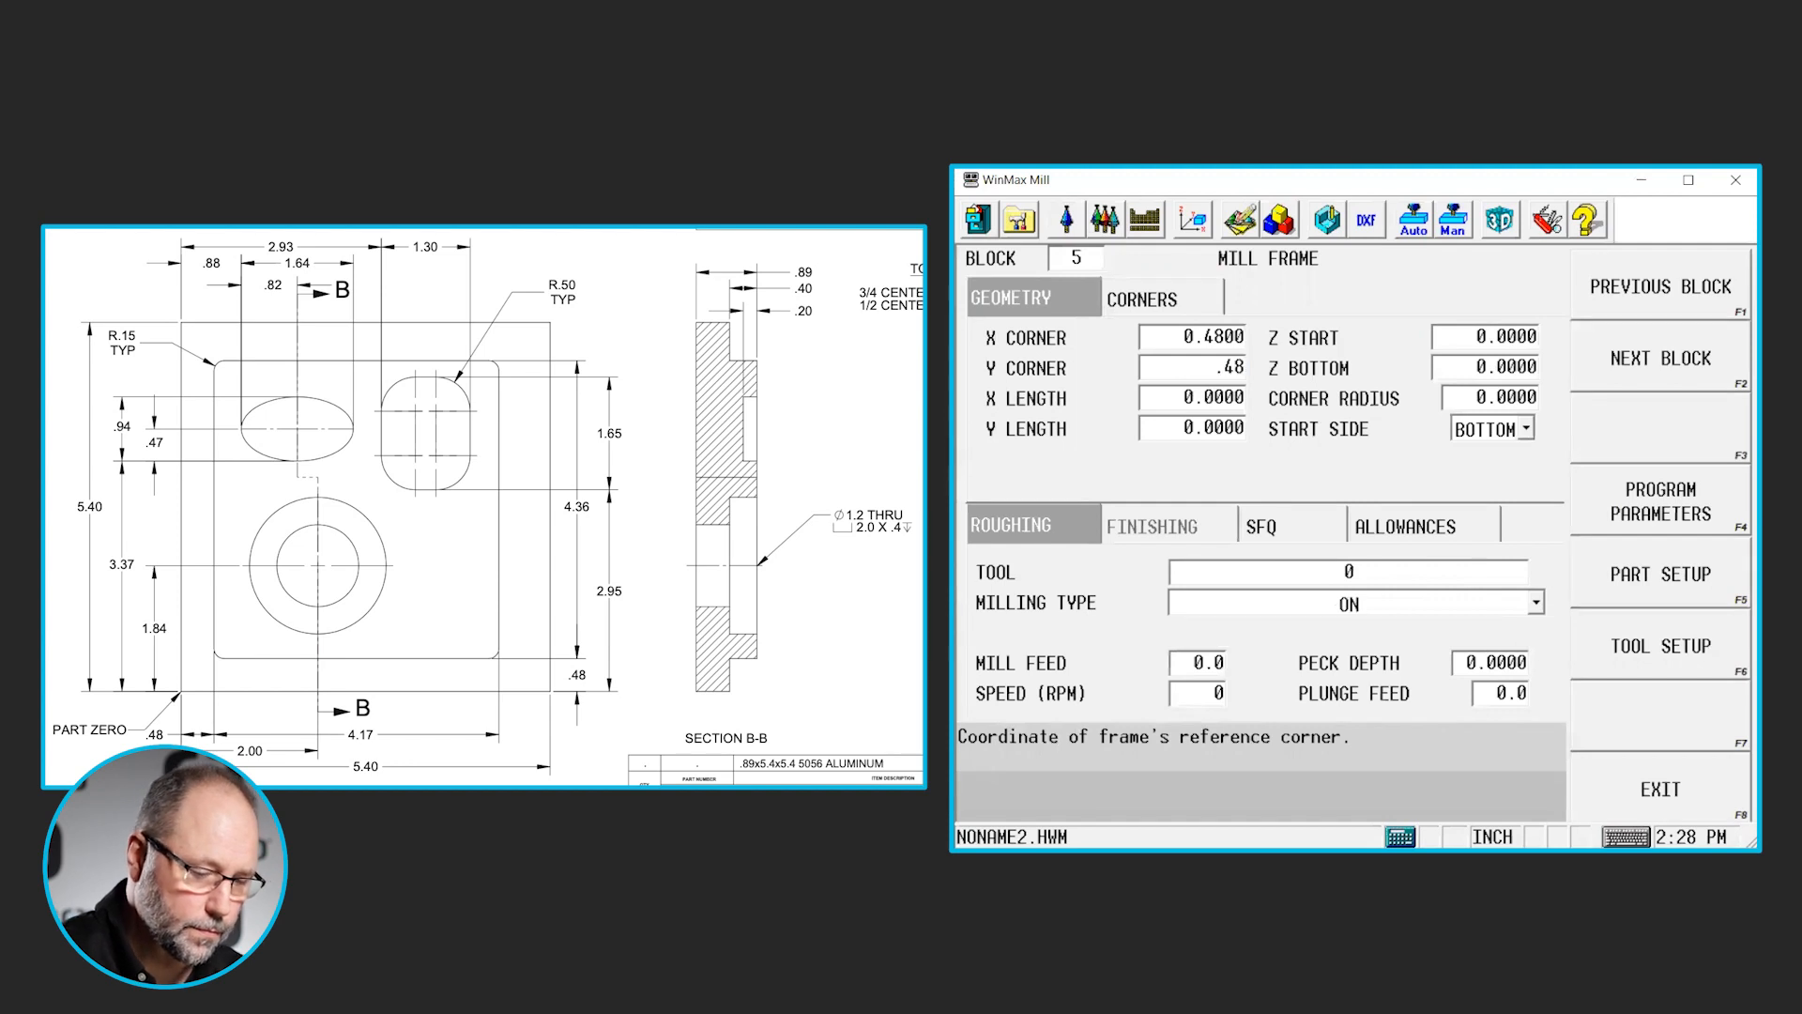
pyautogui.press('Return')
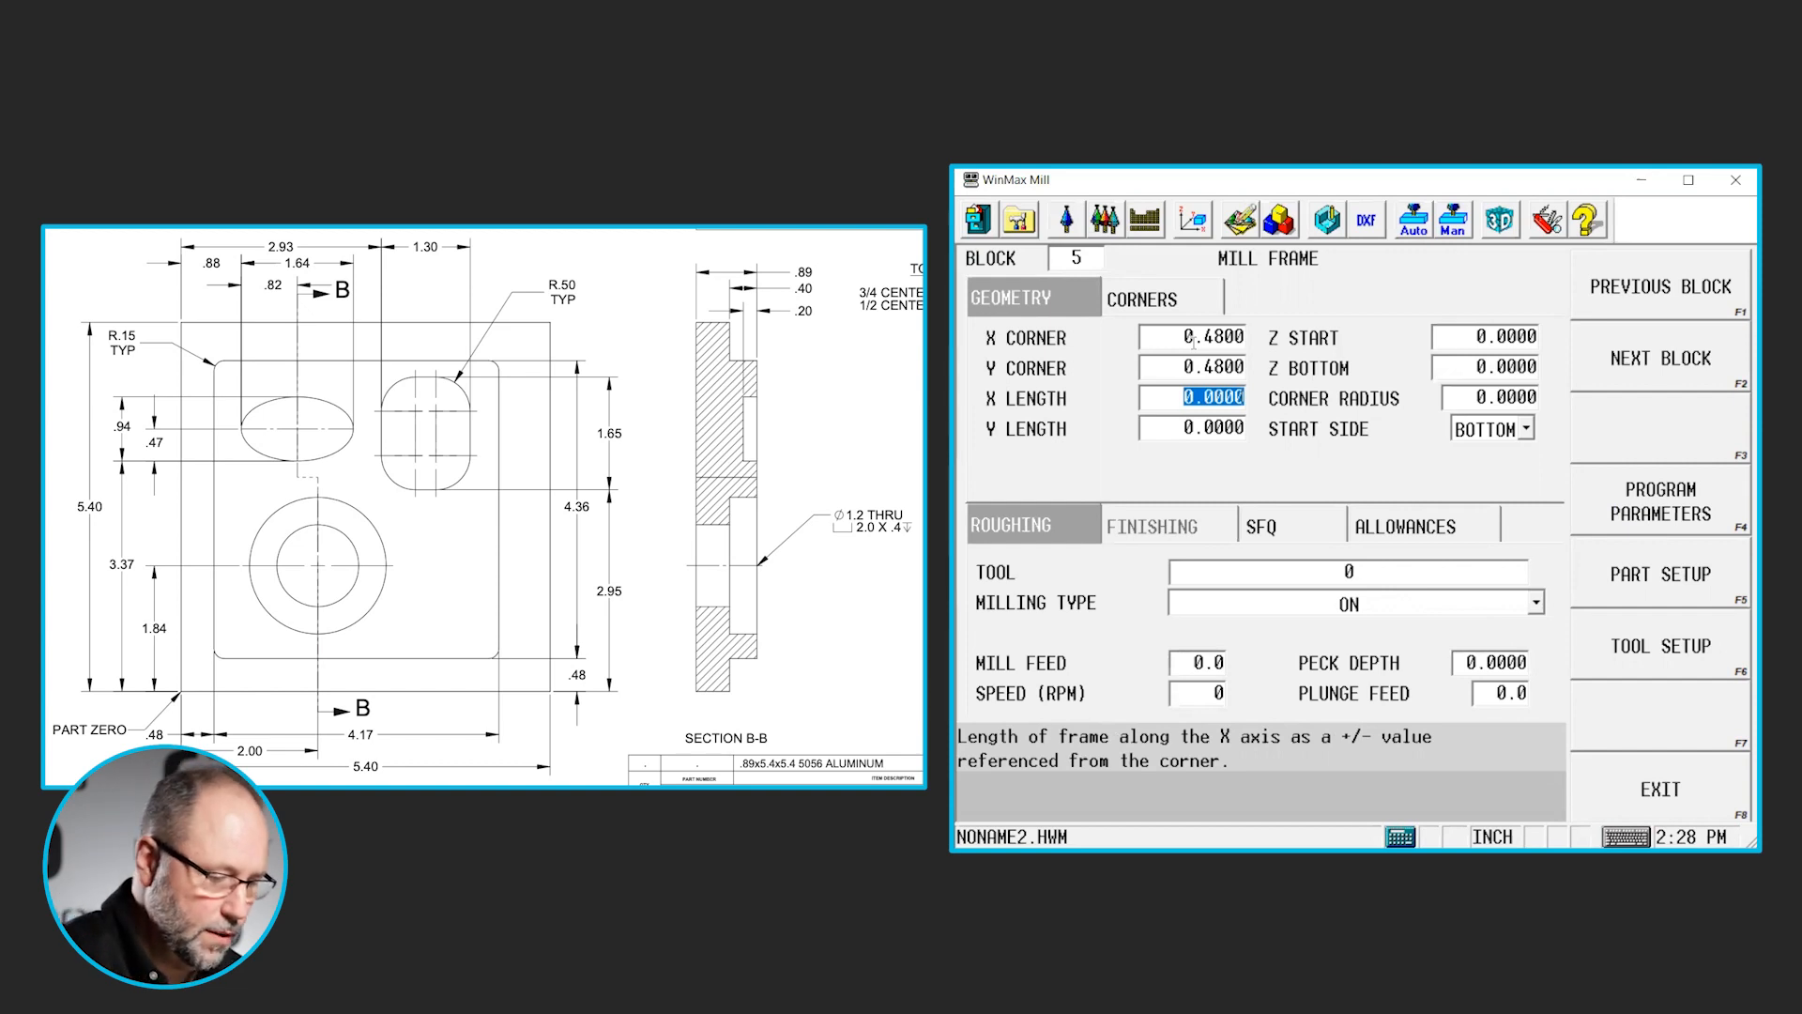
# - Set the outer boss frame's X length to 4.17 and Y length to 4.36
pyautogui.write('4.17')
pyautogui.press('Return')
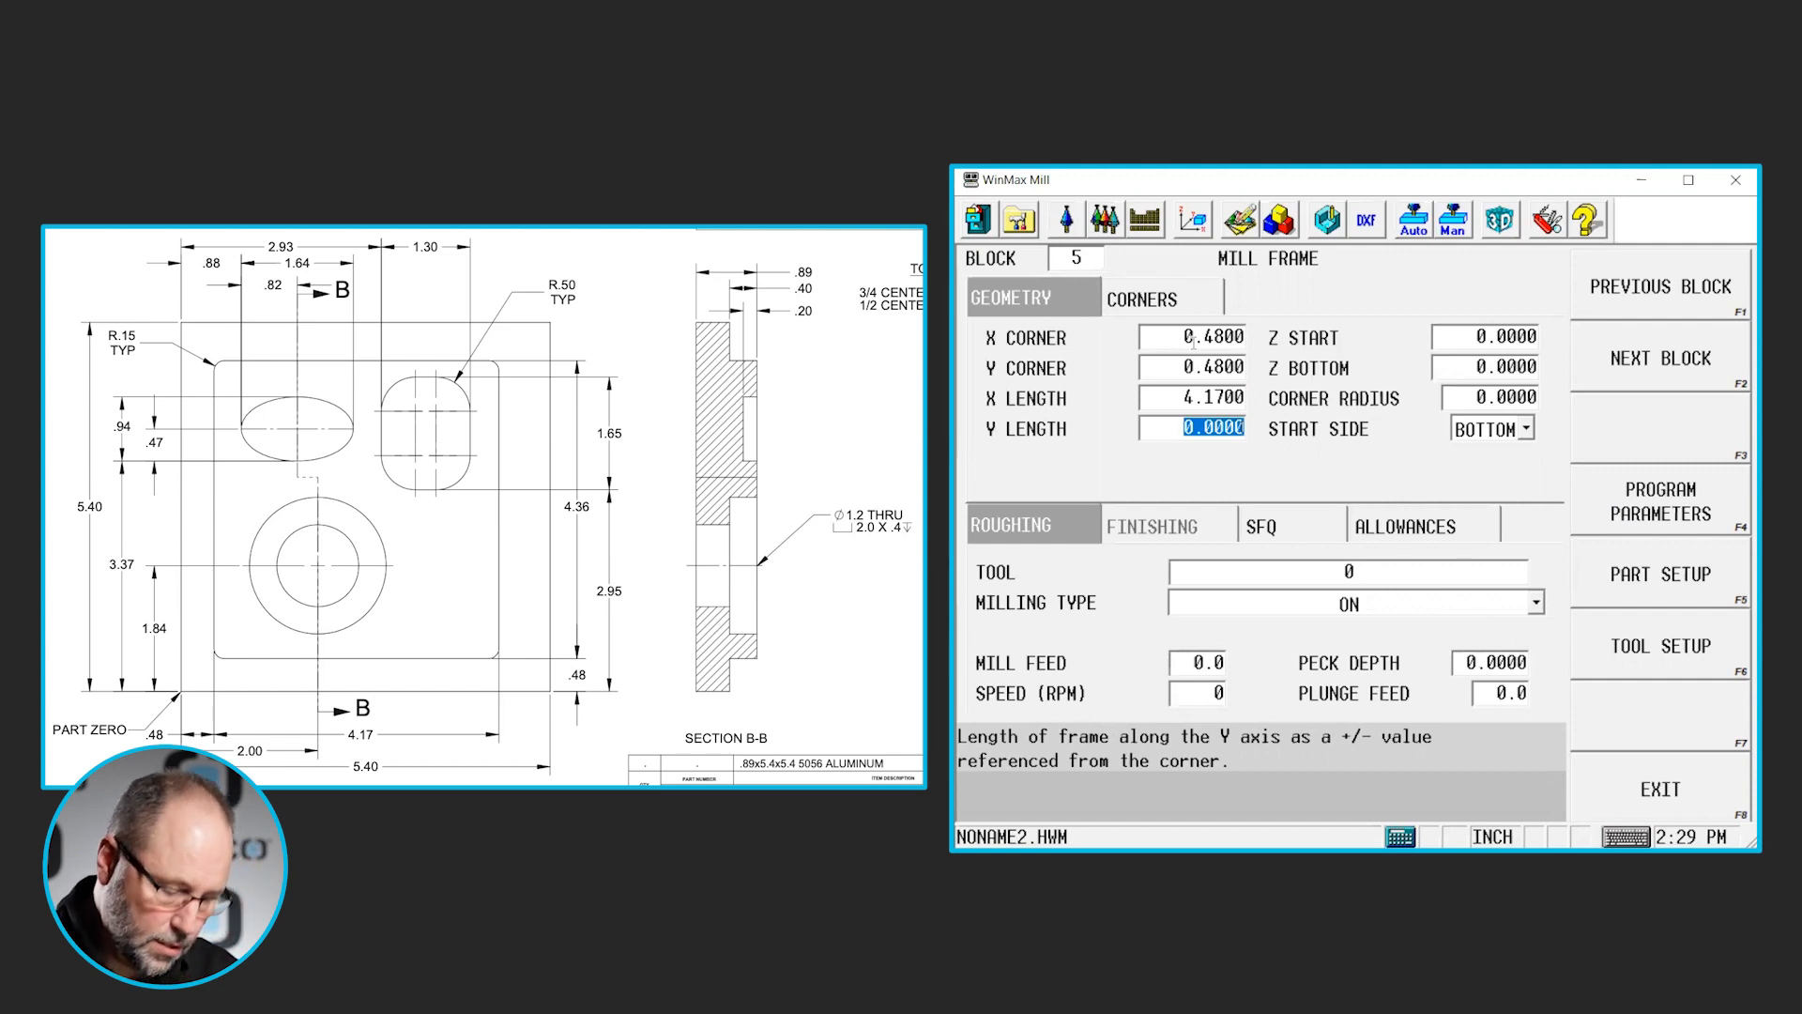
pyautogui.write('4.')
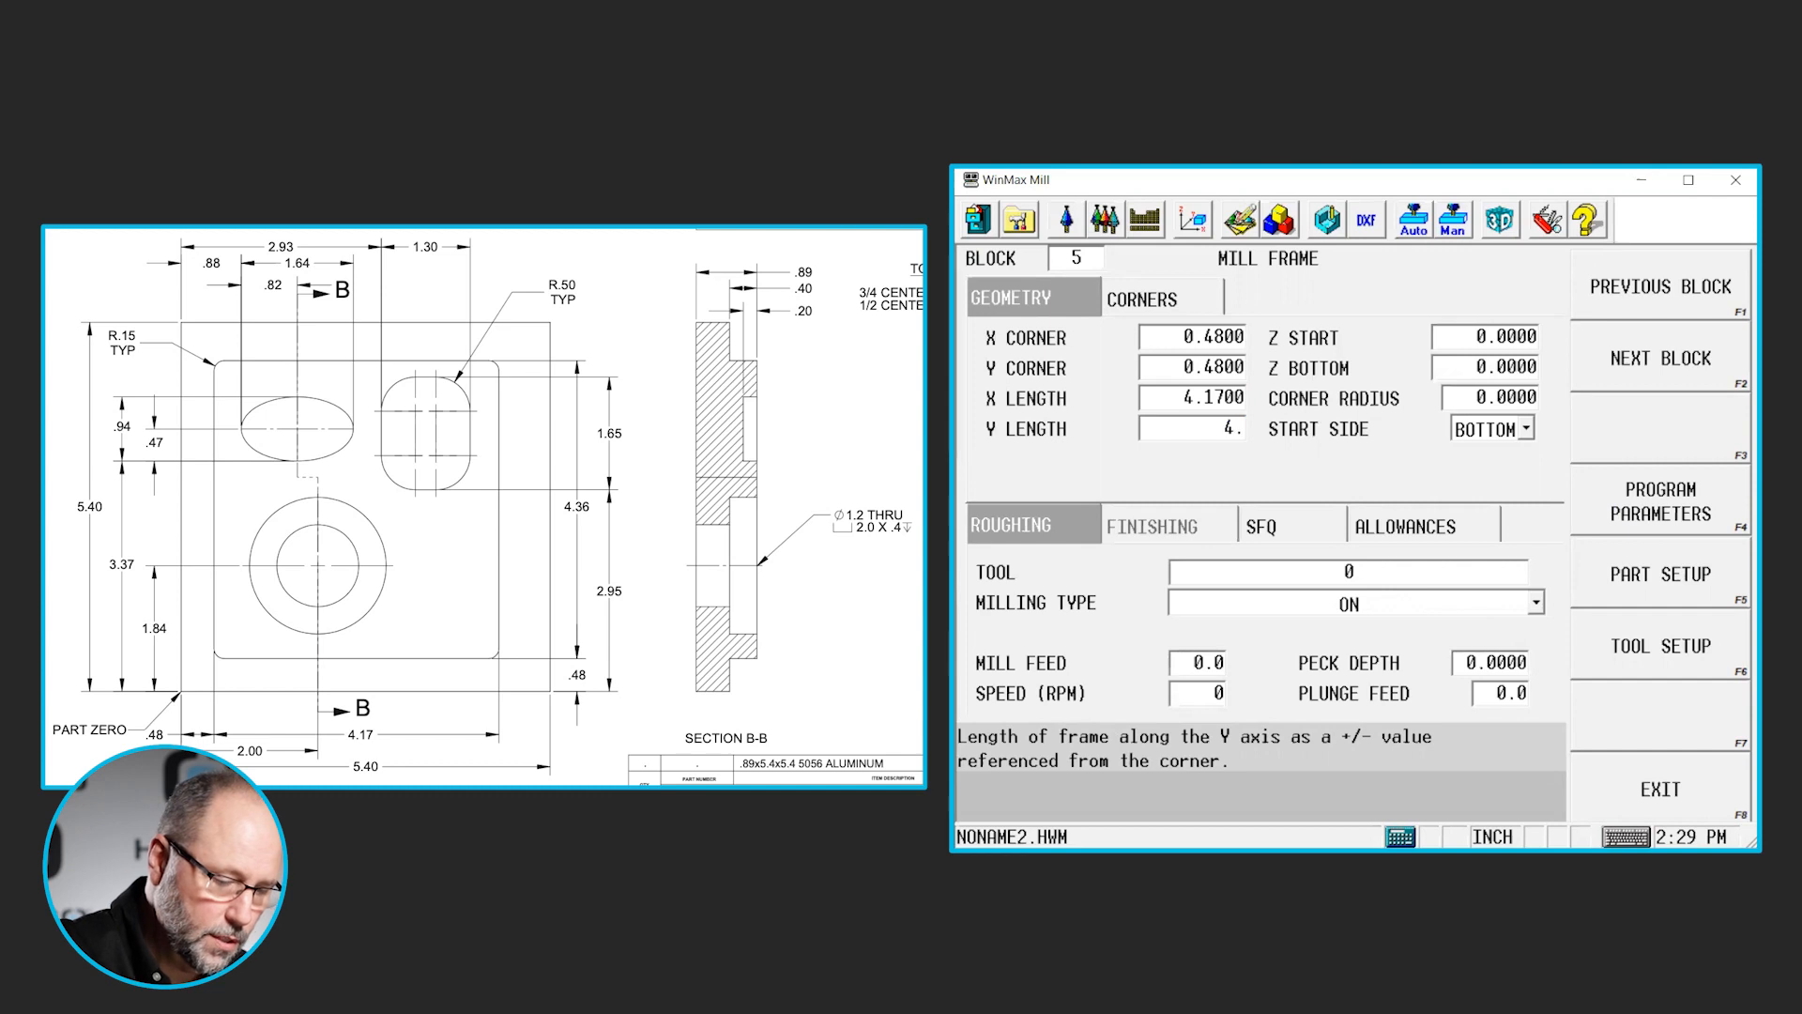
pyautogui.write('36')
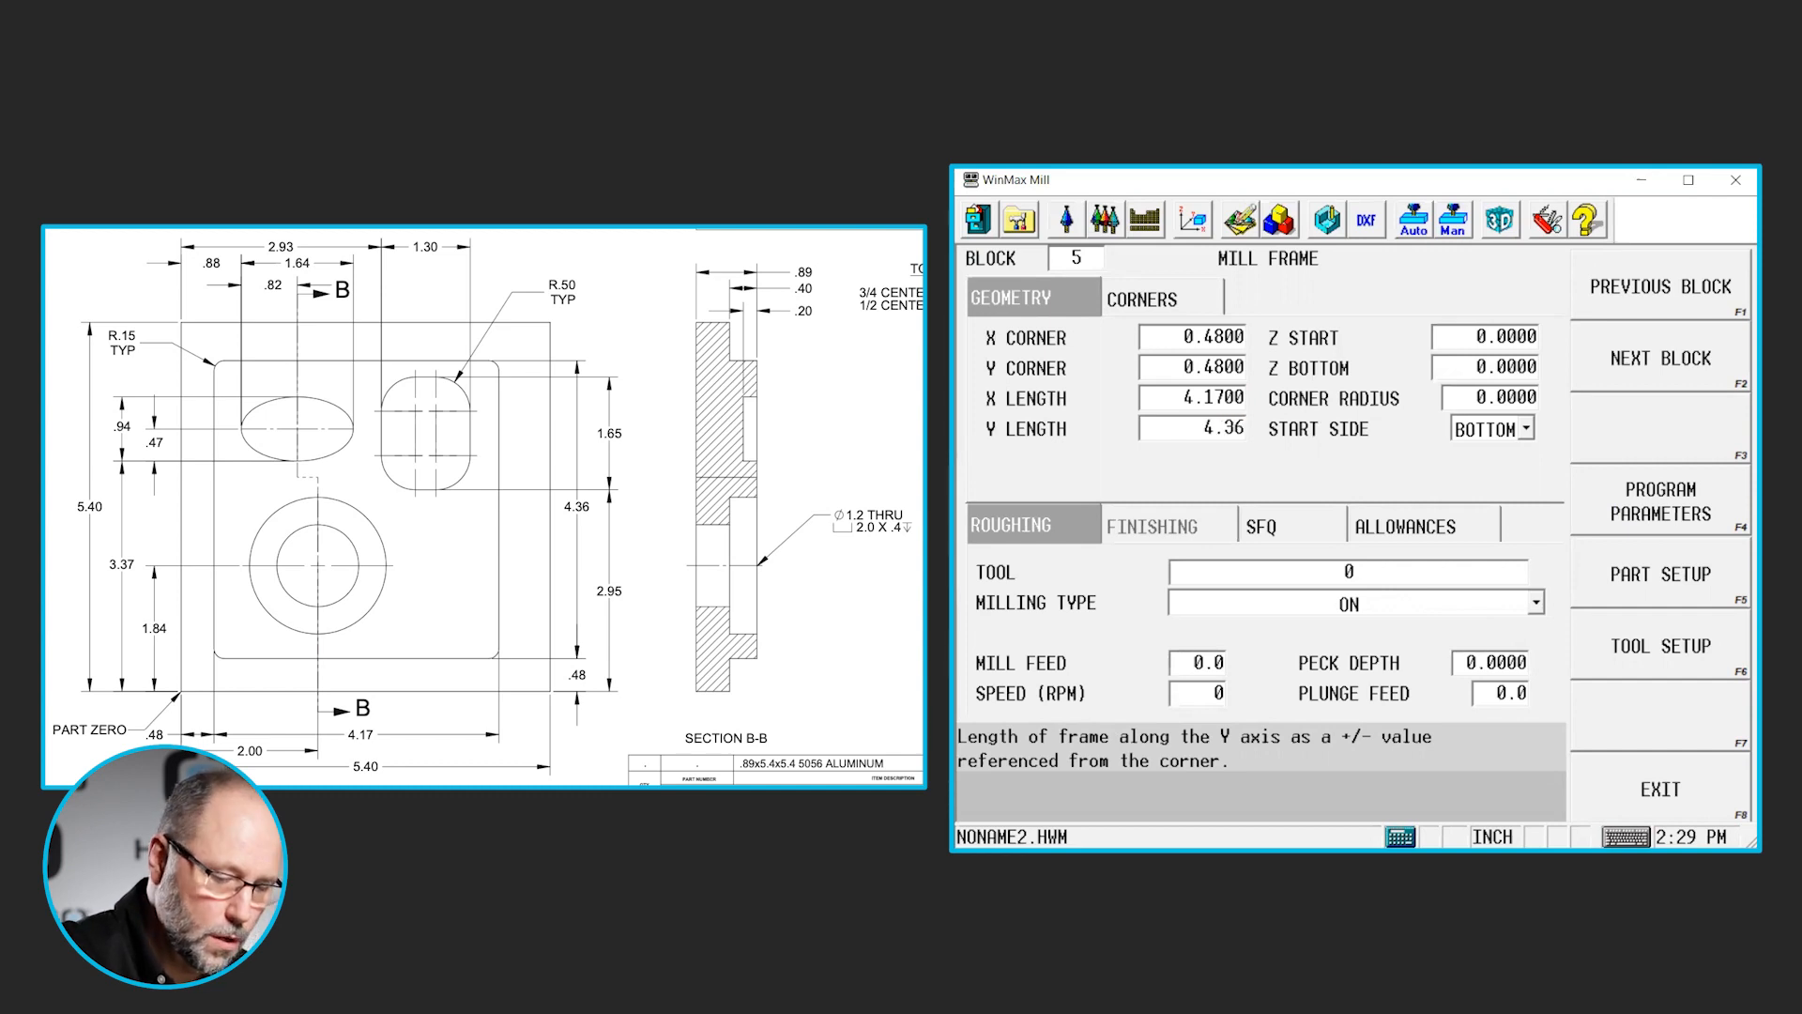
# - Set the outer boss frame's Z start to 0.1 and Z bottom to -0.4
pyautogui.press('Return')
pyautogui.write('.1')
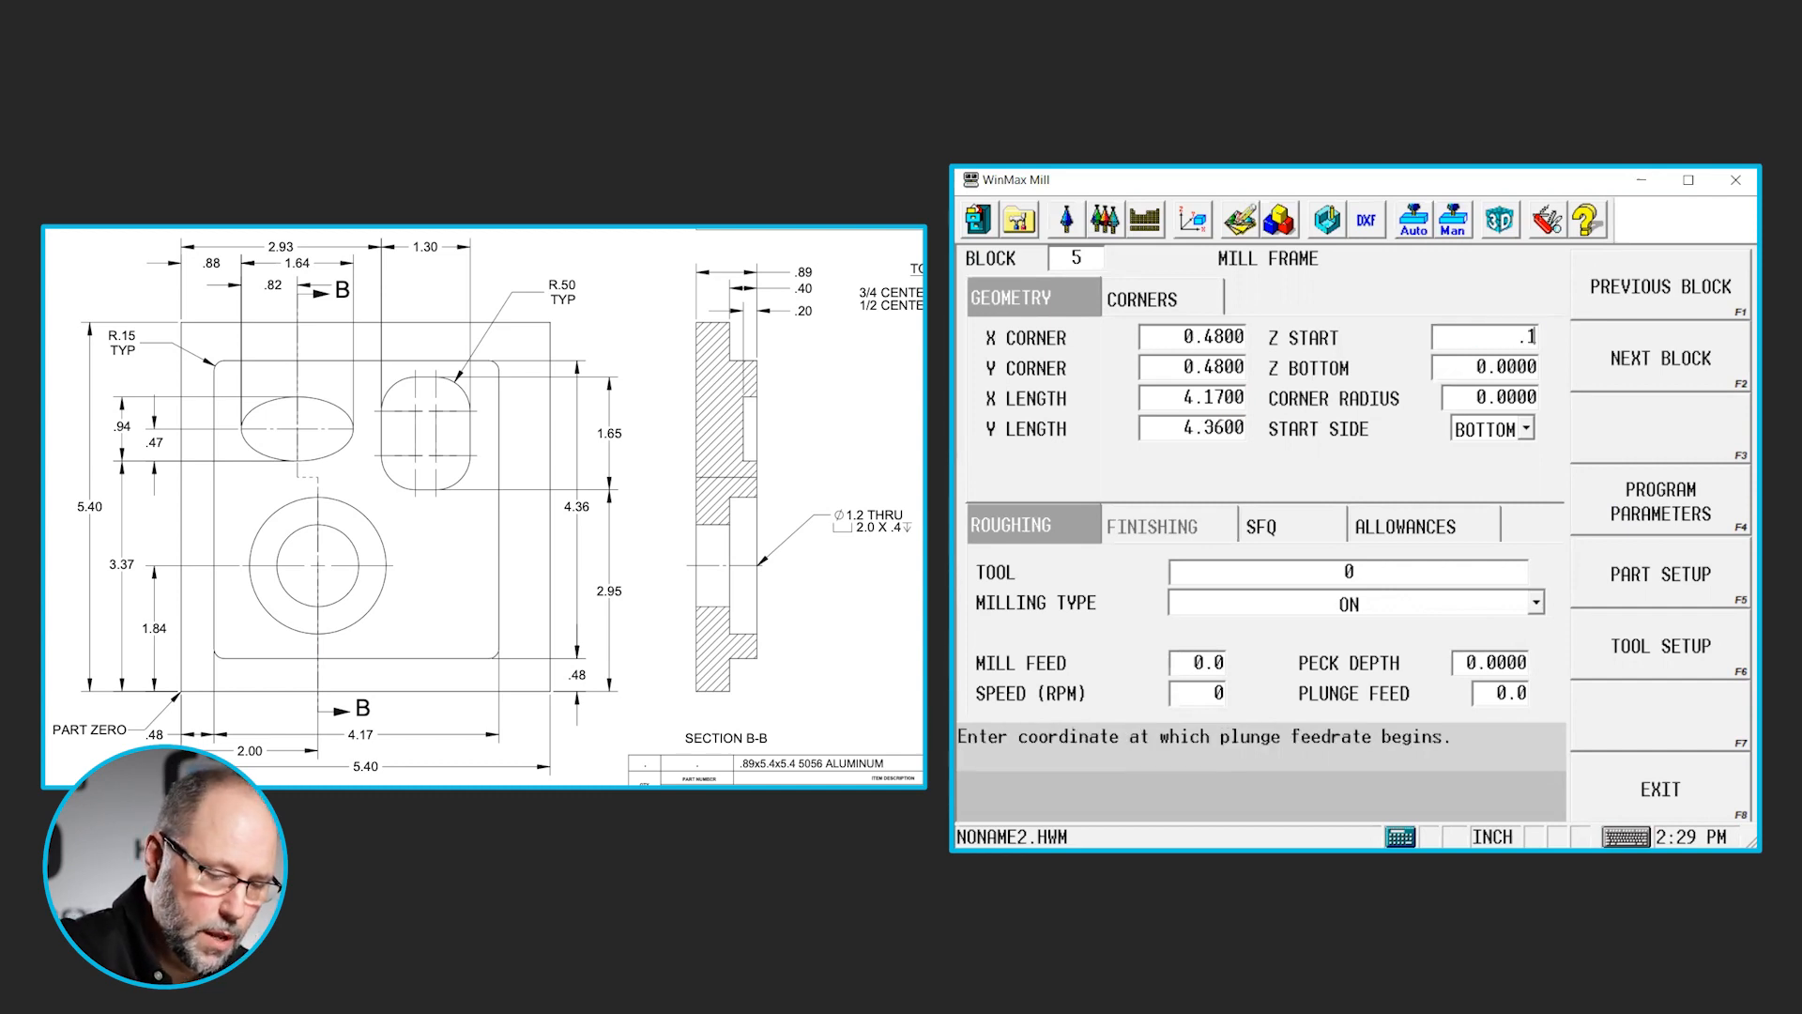
pyautogui.press('Return')
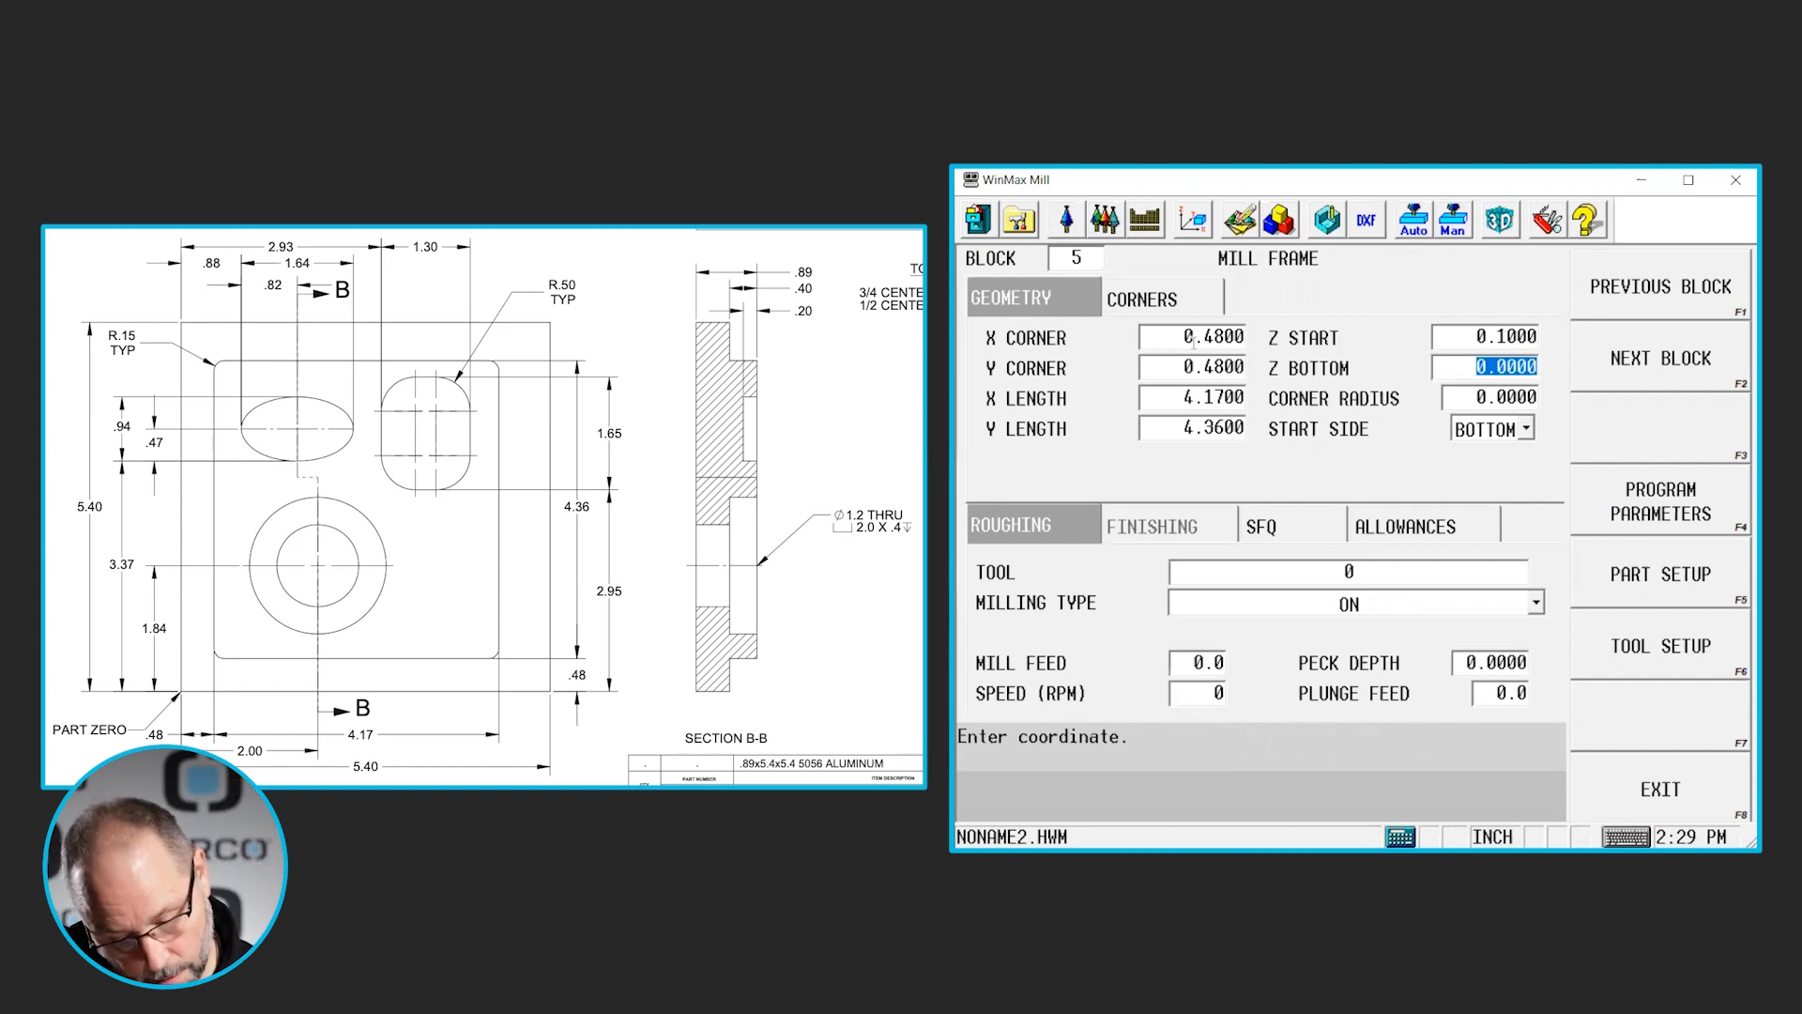
pyautogui.write('-.4')
pyautogui.press('Return')
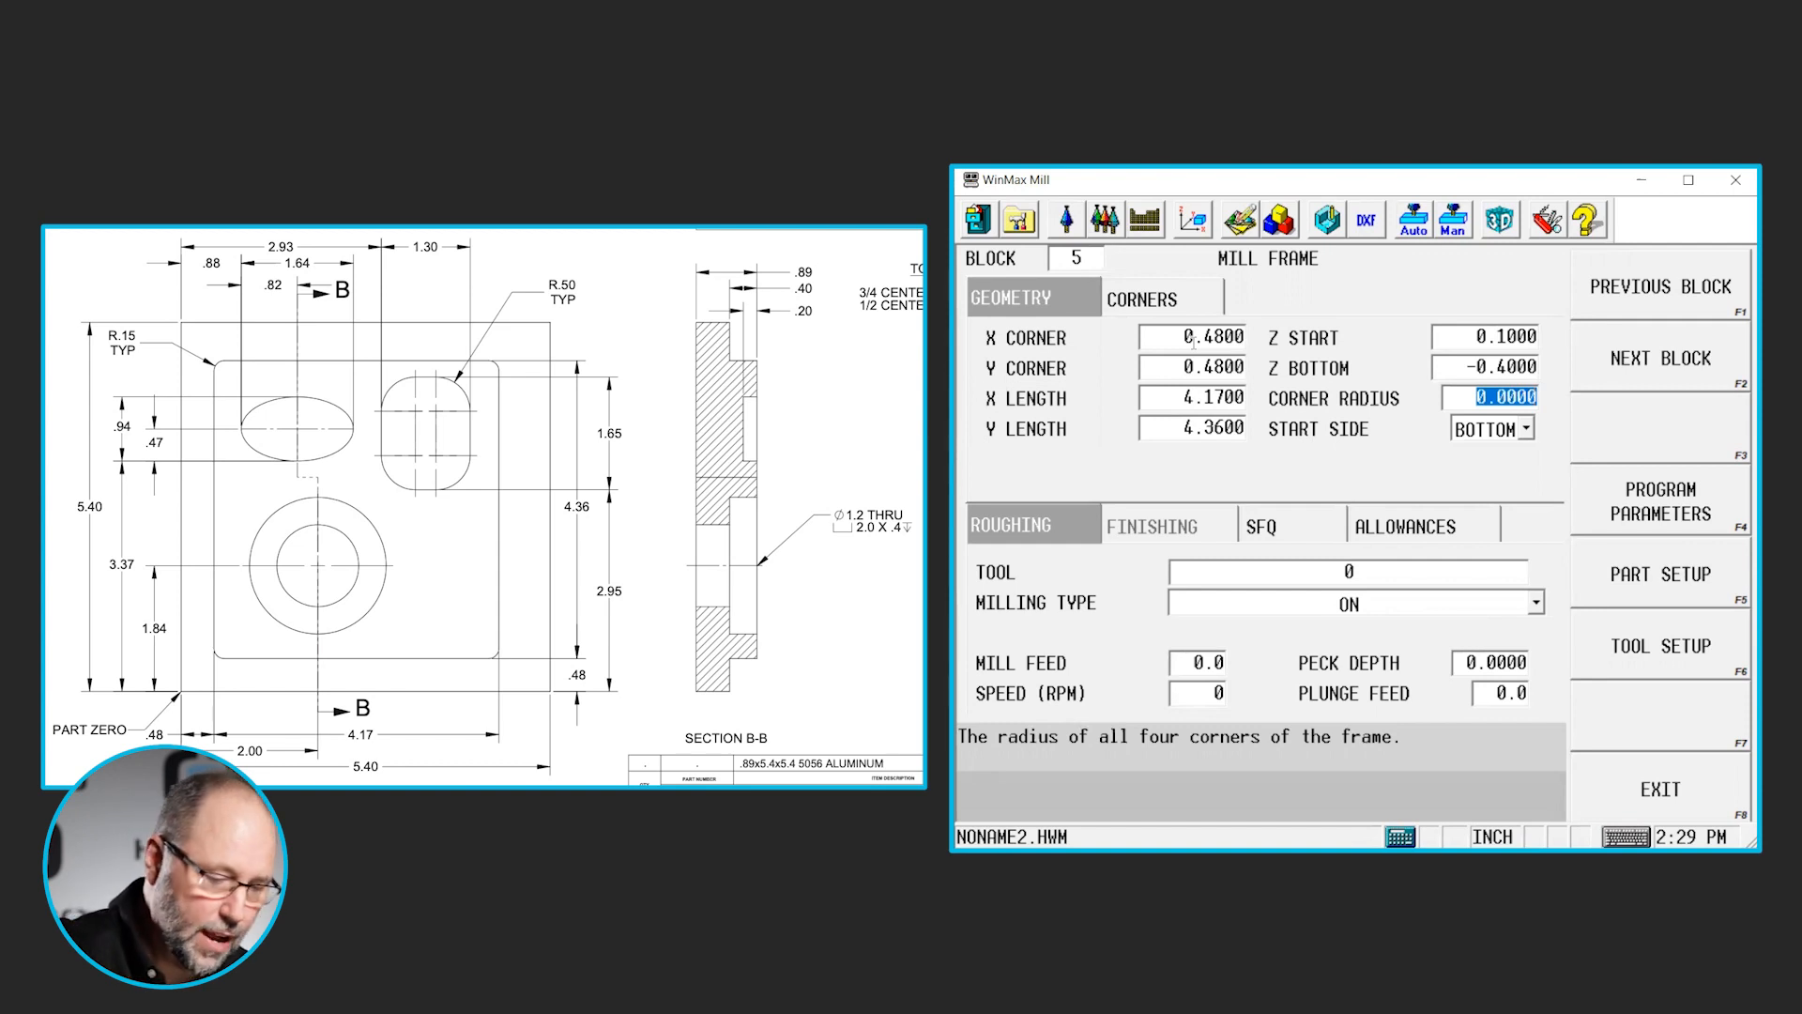
# - Set the corner radius of the outer boss frame to 0.15
pyautogui.write('.15')
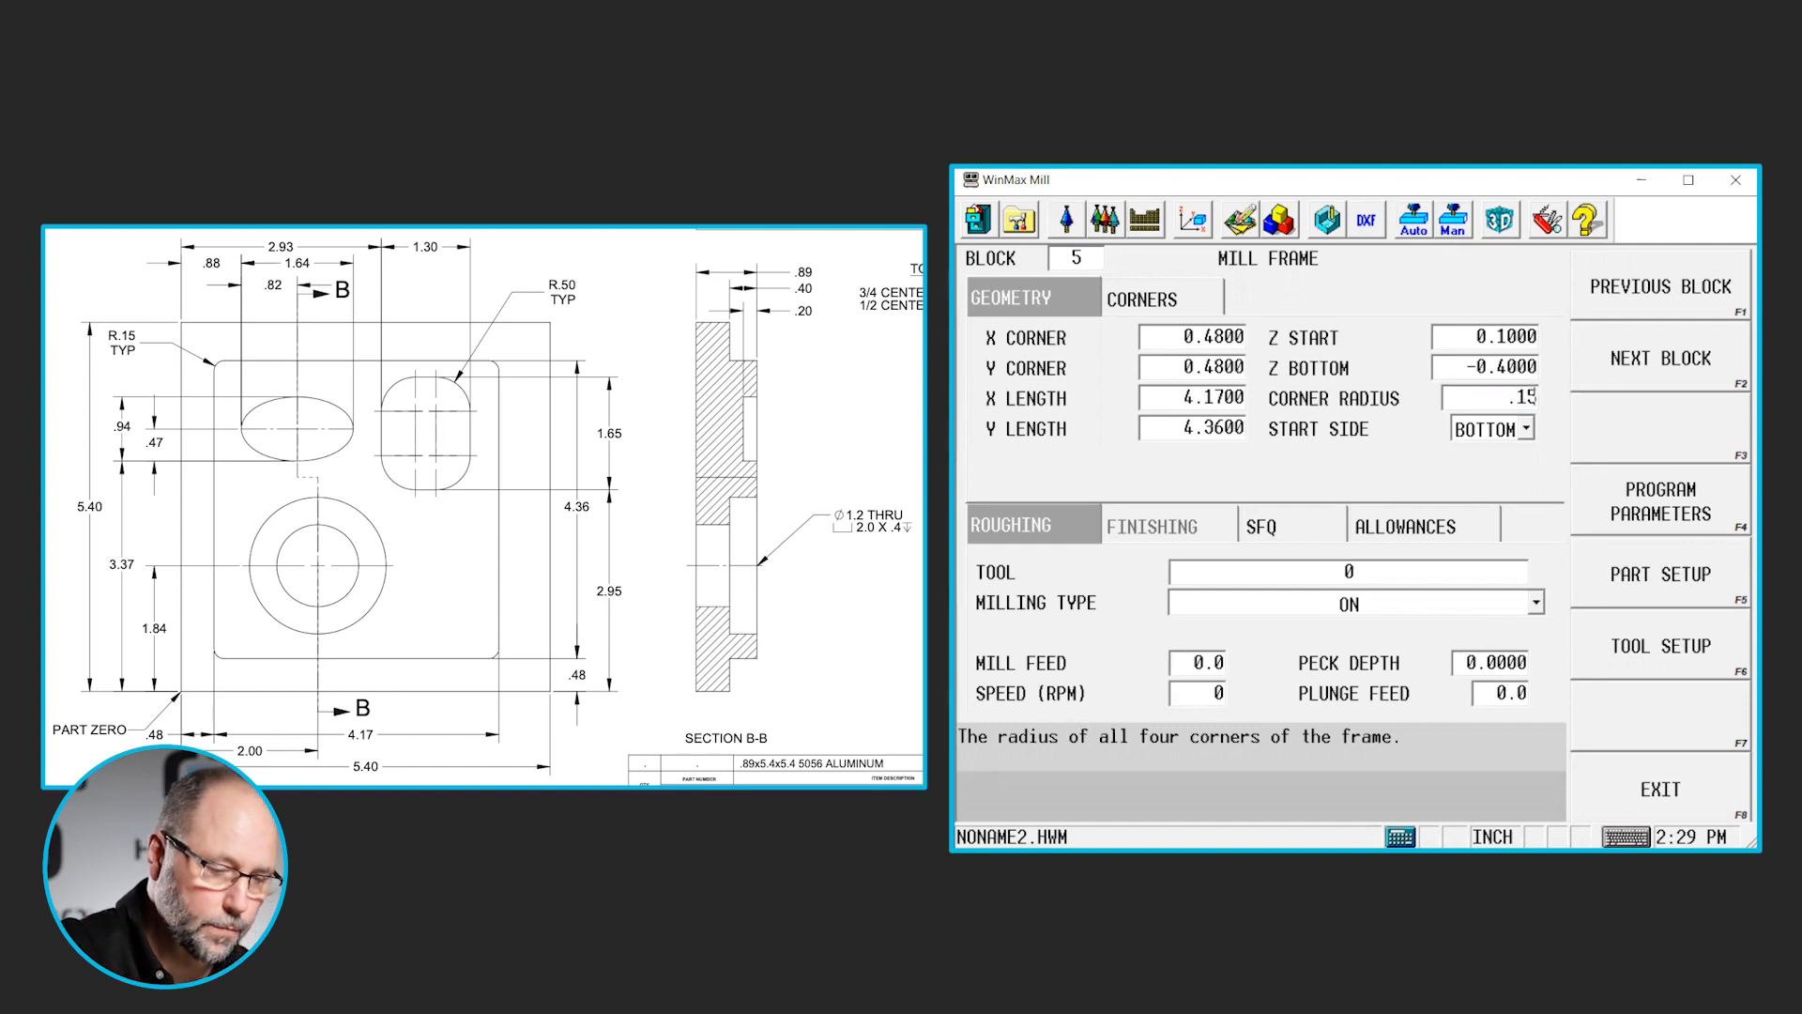
pyautogui.press('Return')
# - Assign tool 1, the 0.75 end mill, to the boss frame's roughing with milling type Outside and a peck depth of 0.25
pyautogui.press('Return')
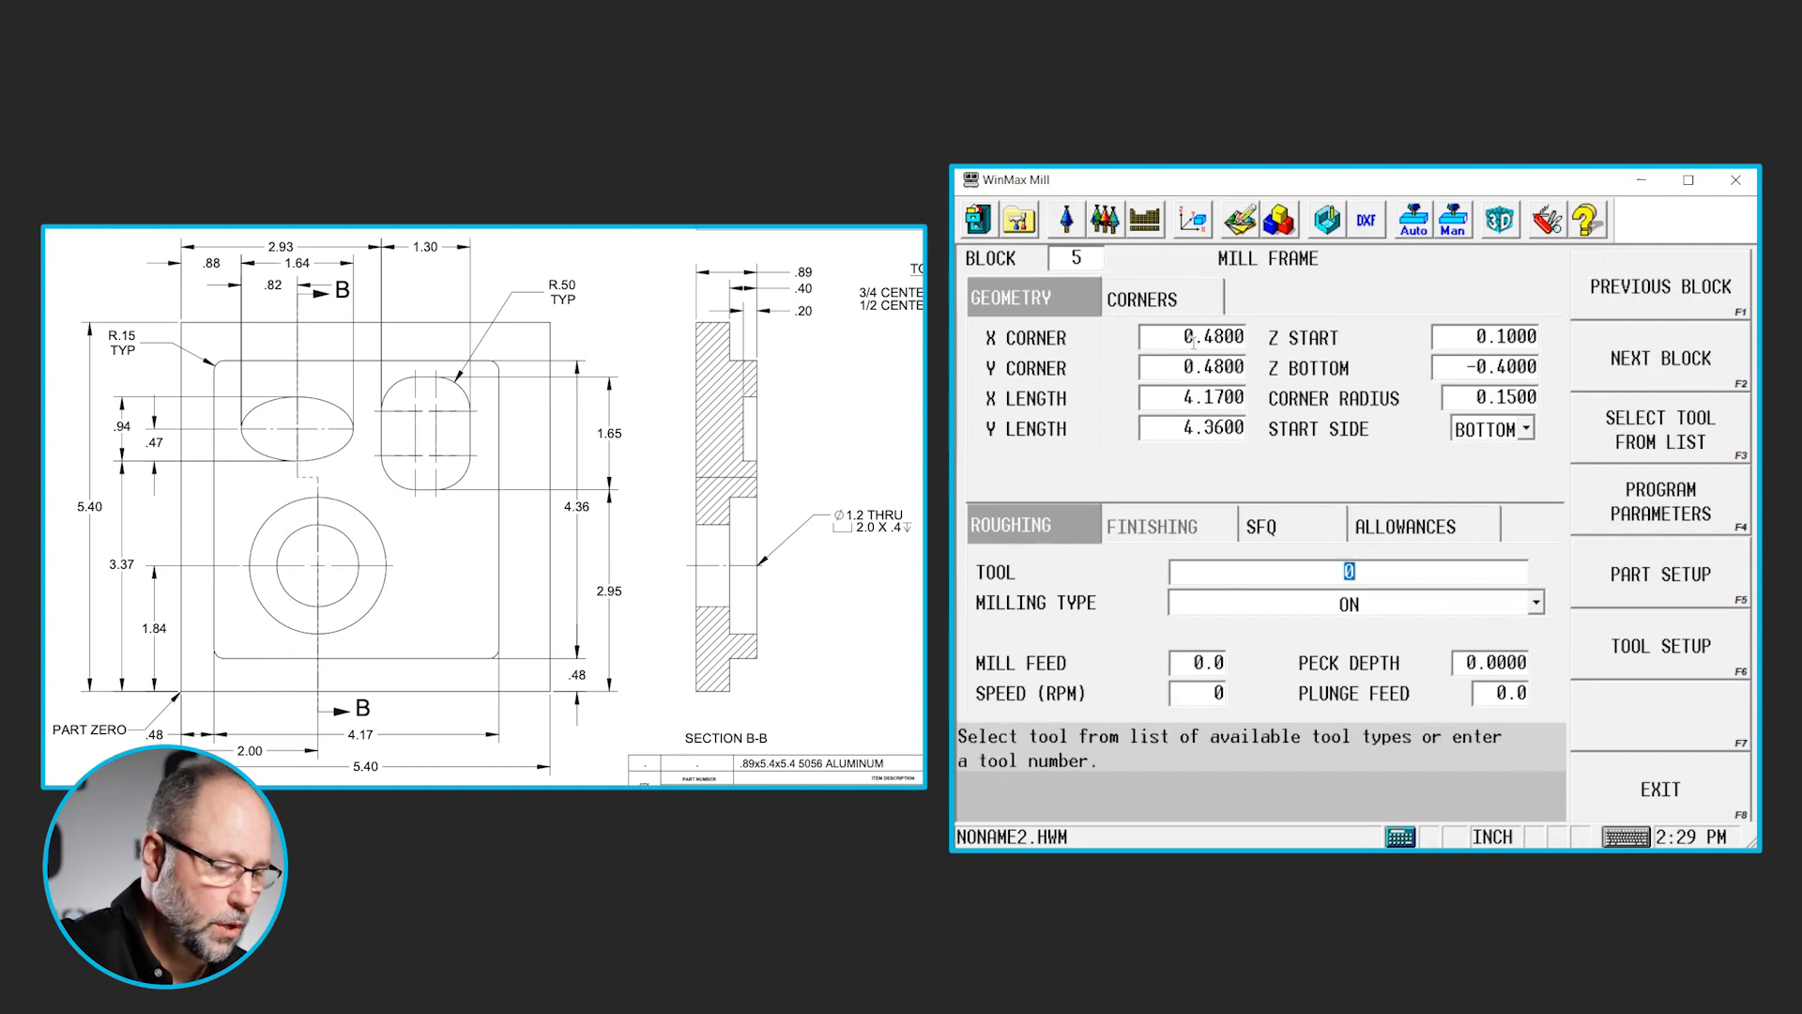
pyautogui.press('F3')
pyautogui.press('Return')
pyautogui.press('Return')
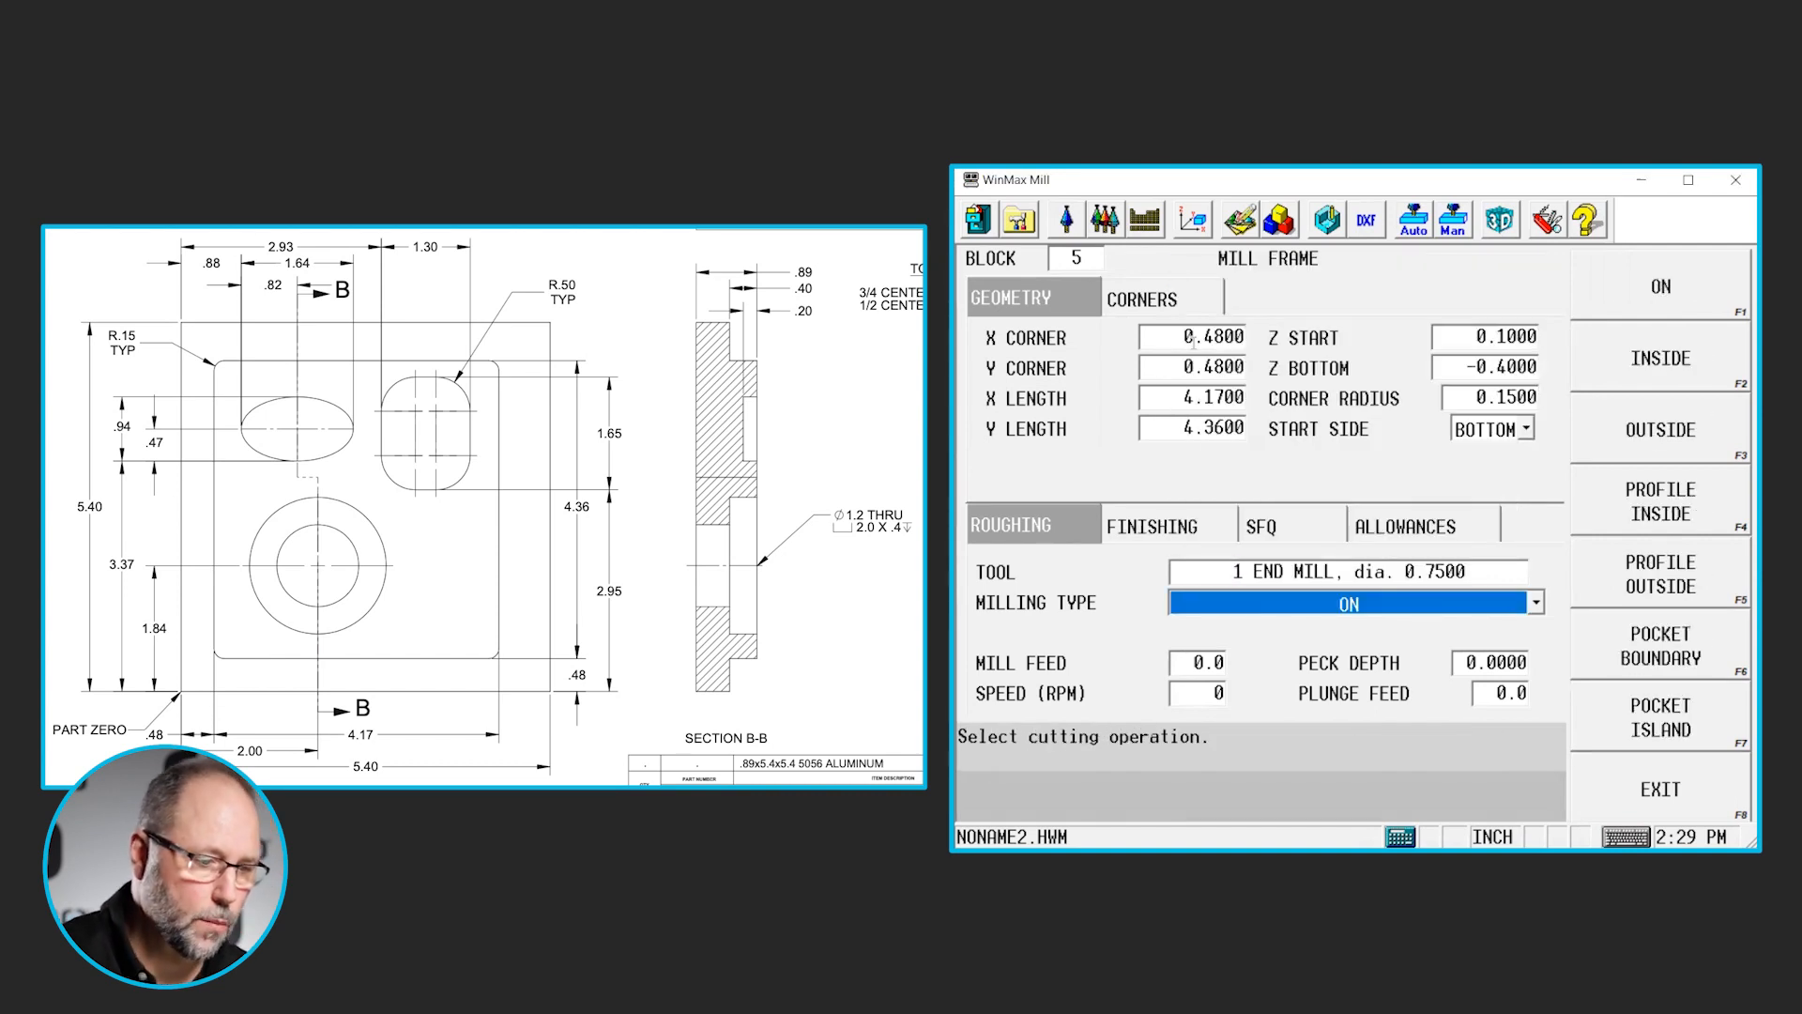
pyautogui.click(1641, 435)
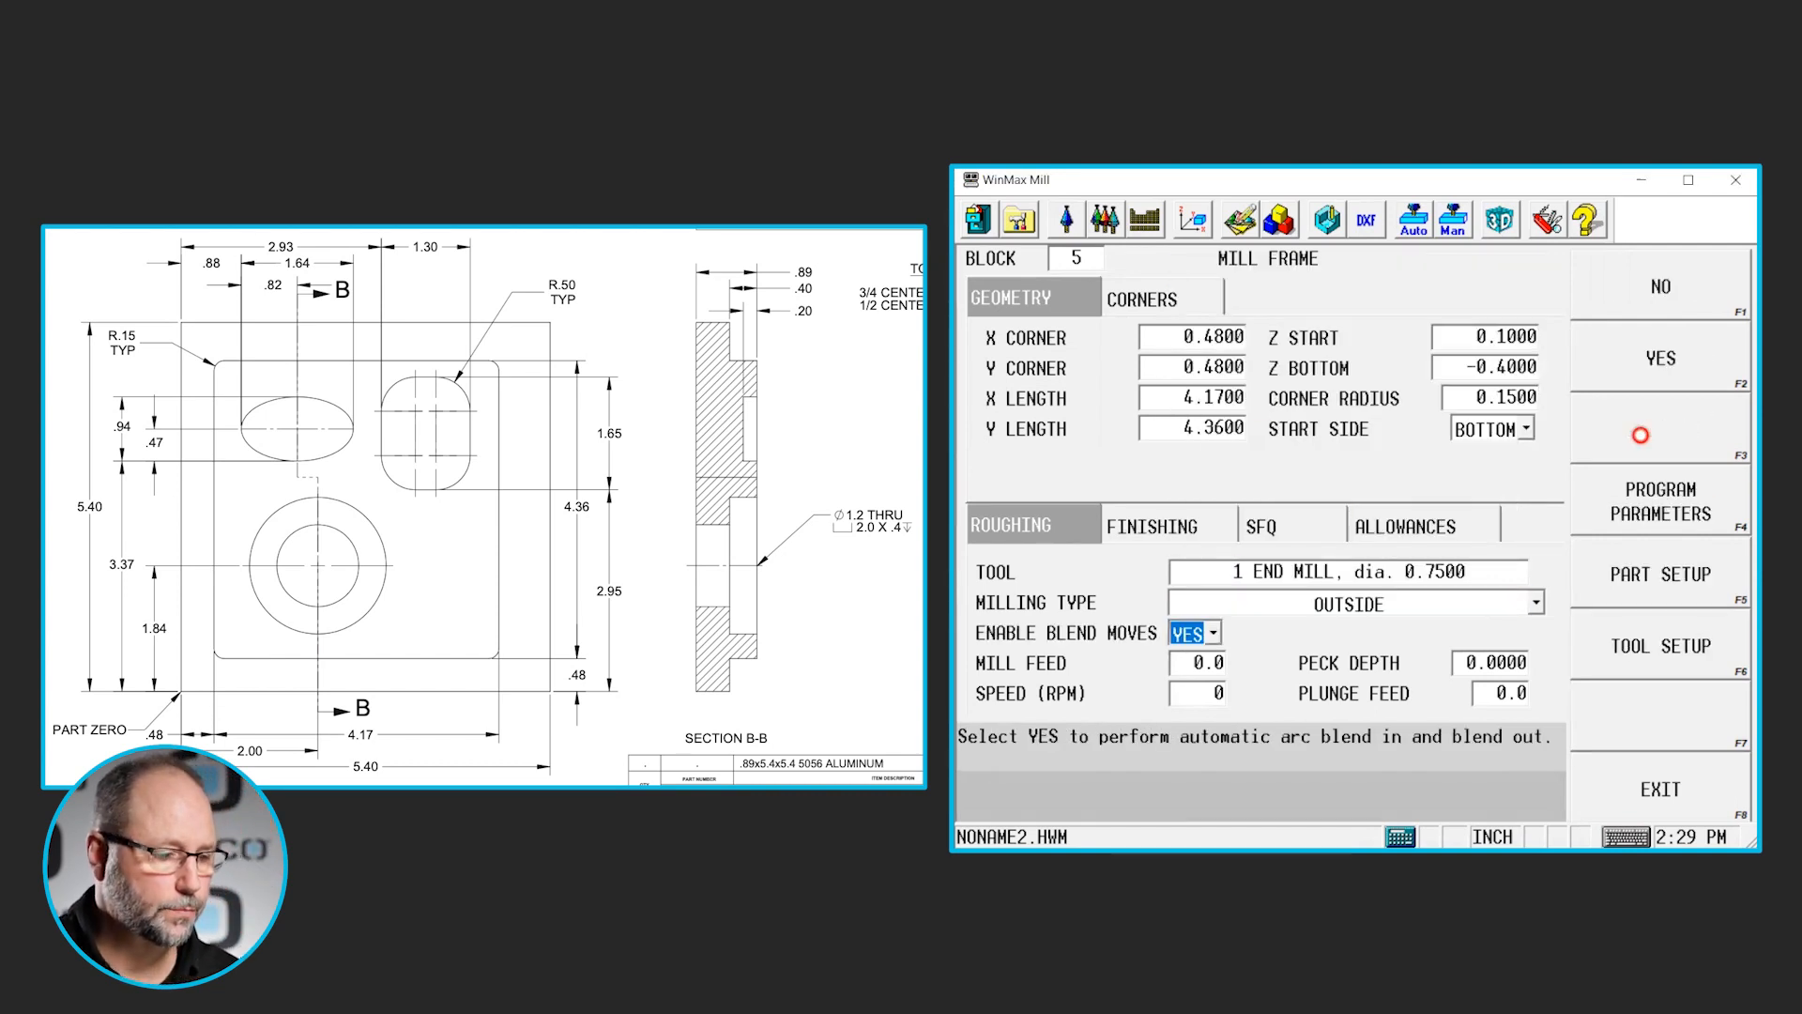
pyautogui.click(1496, 662)
pyautogui.write('.25')
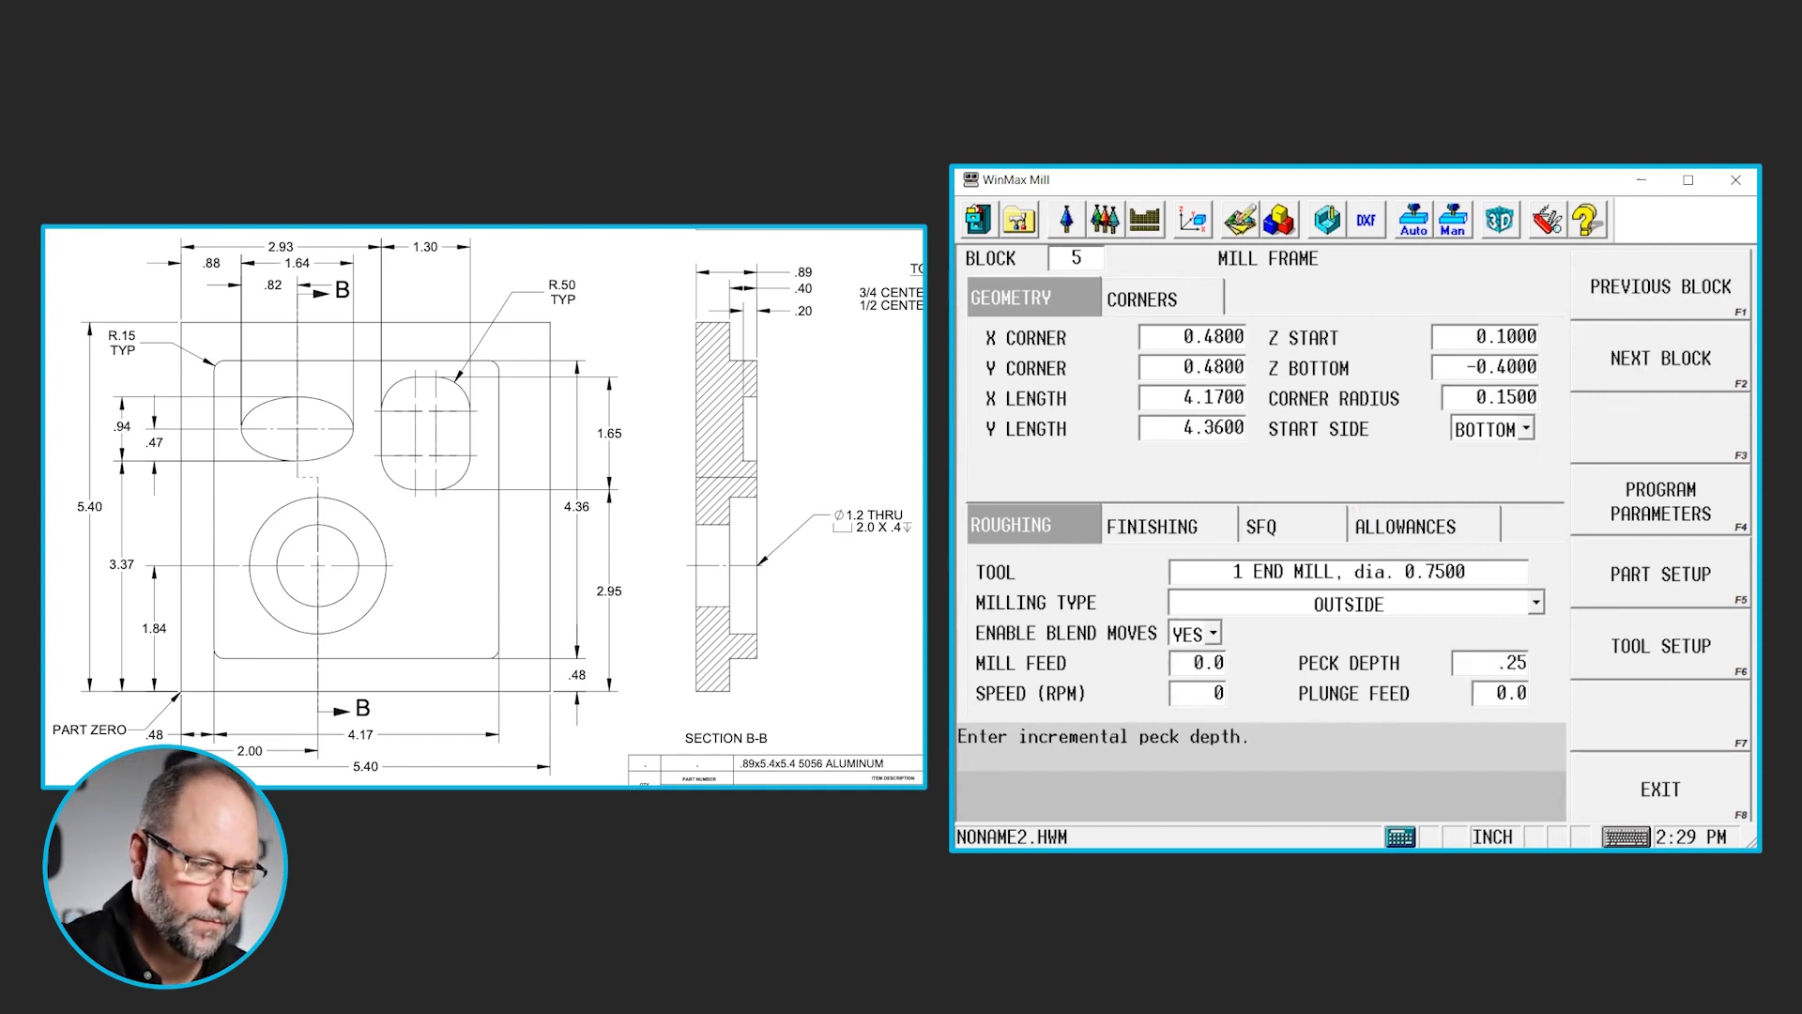
pyautogui.press('Return')
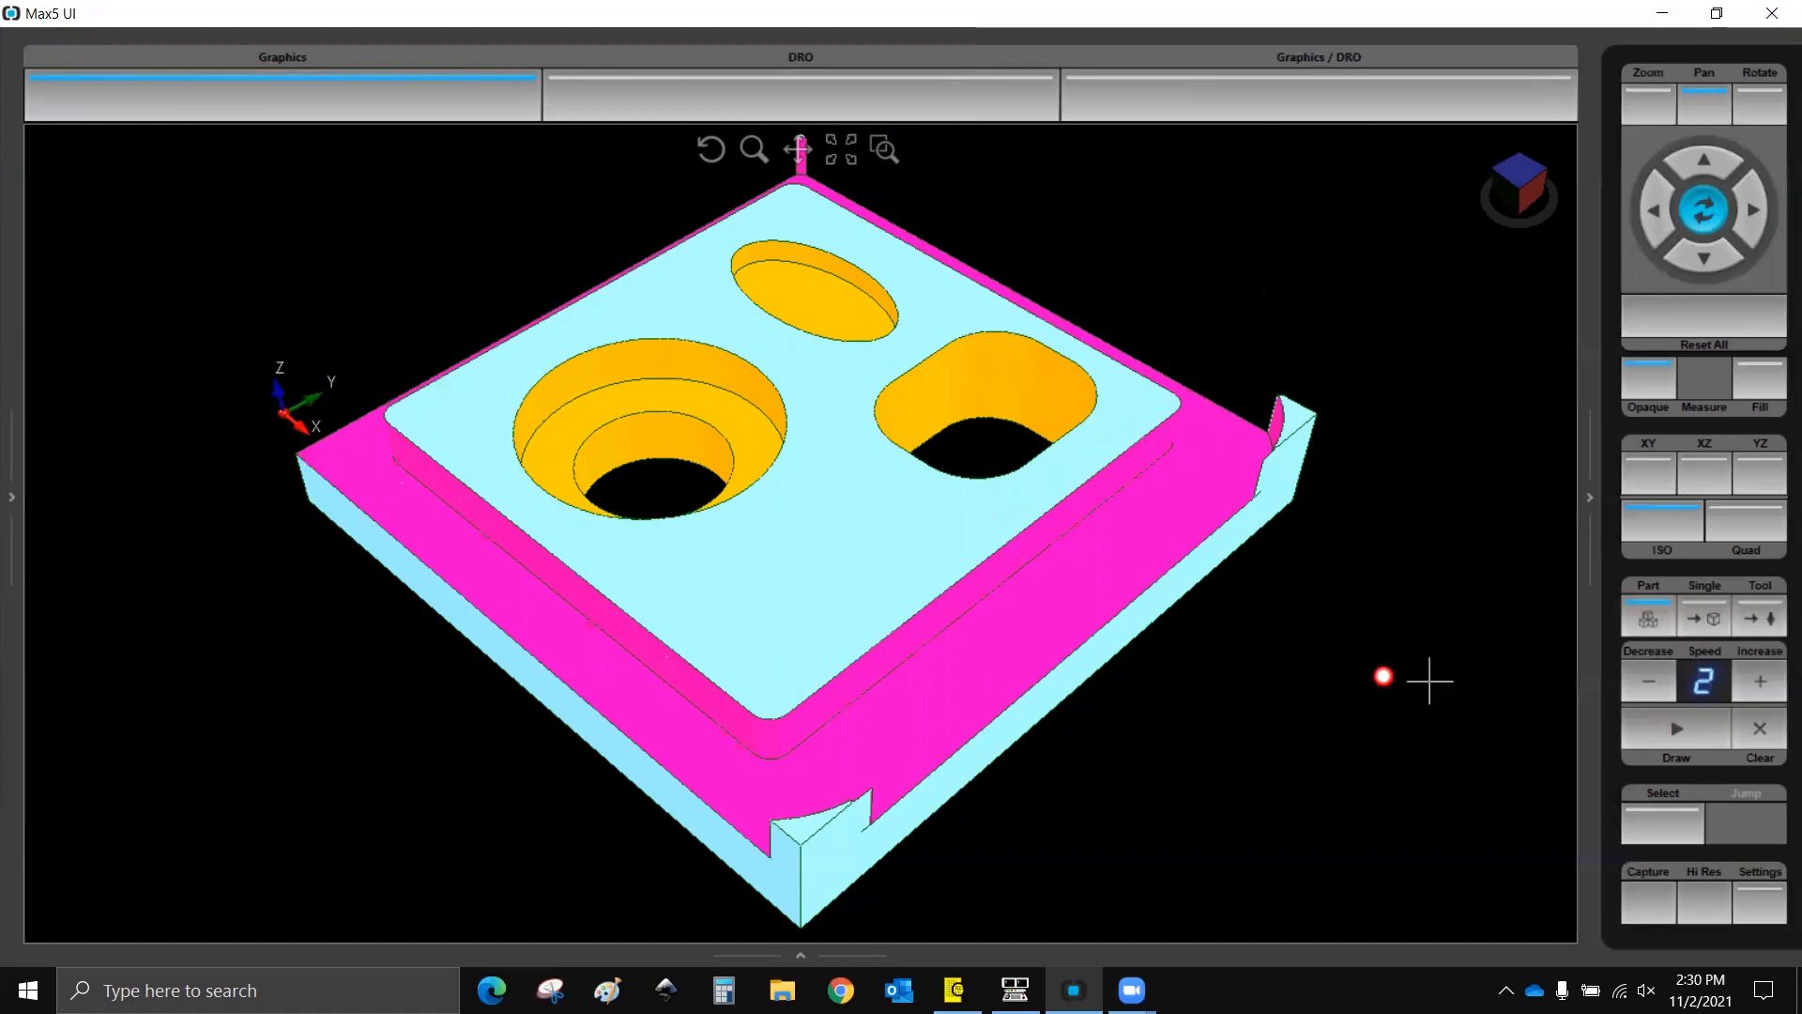
# - Return from the simulation to WinMax Mill and change the boss frame's roughing milling type to Profile Outside
pyautogui.click(1015, 990)
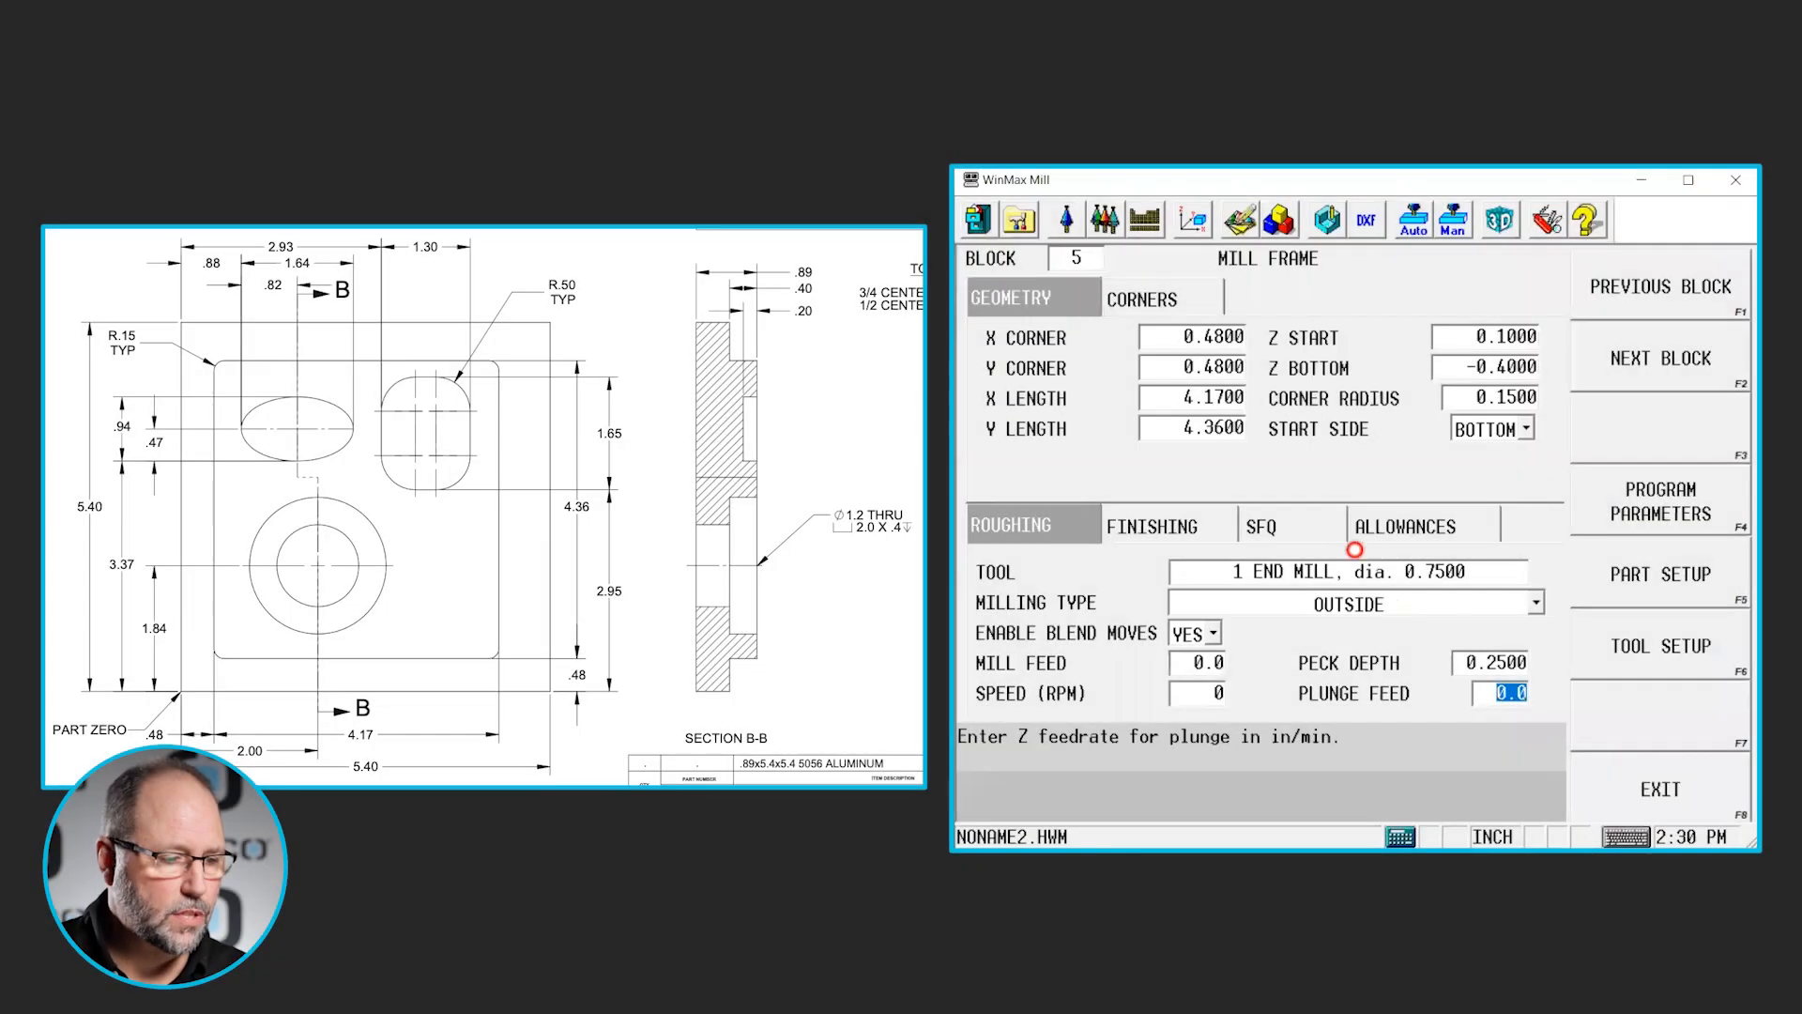
pyautogui.click(1531, 608)
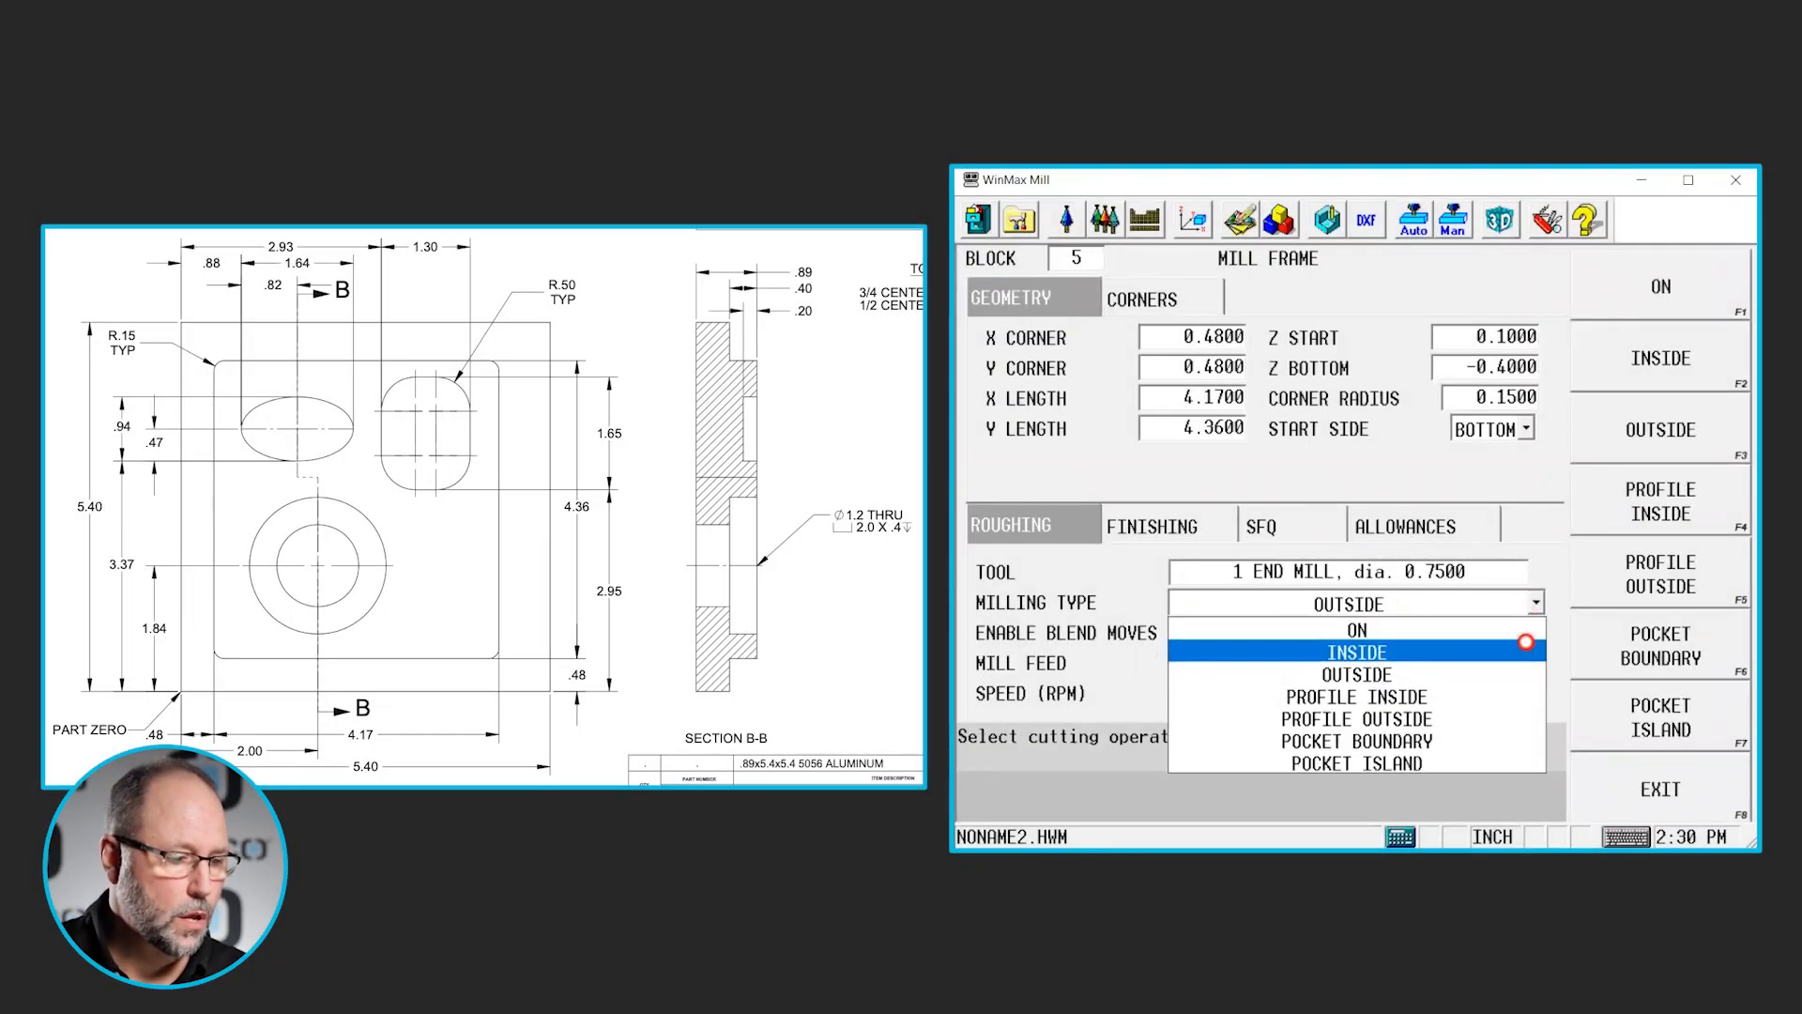
pyautogui.click(1479, 722)
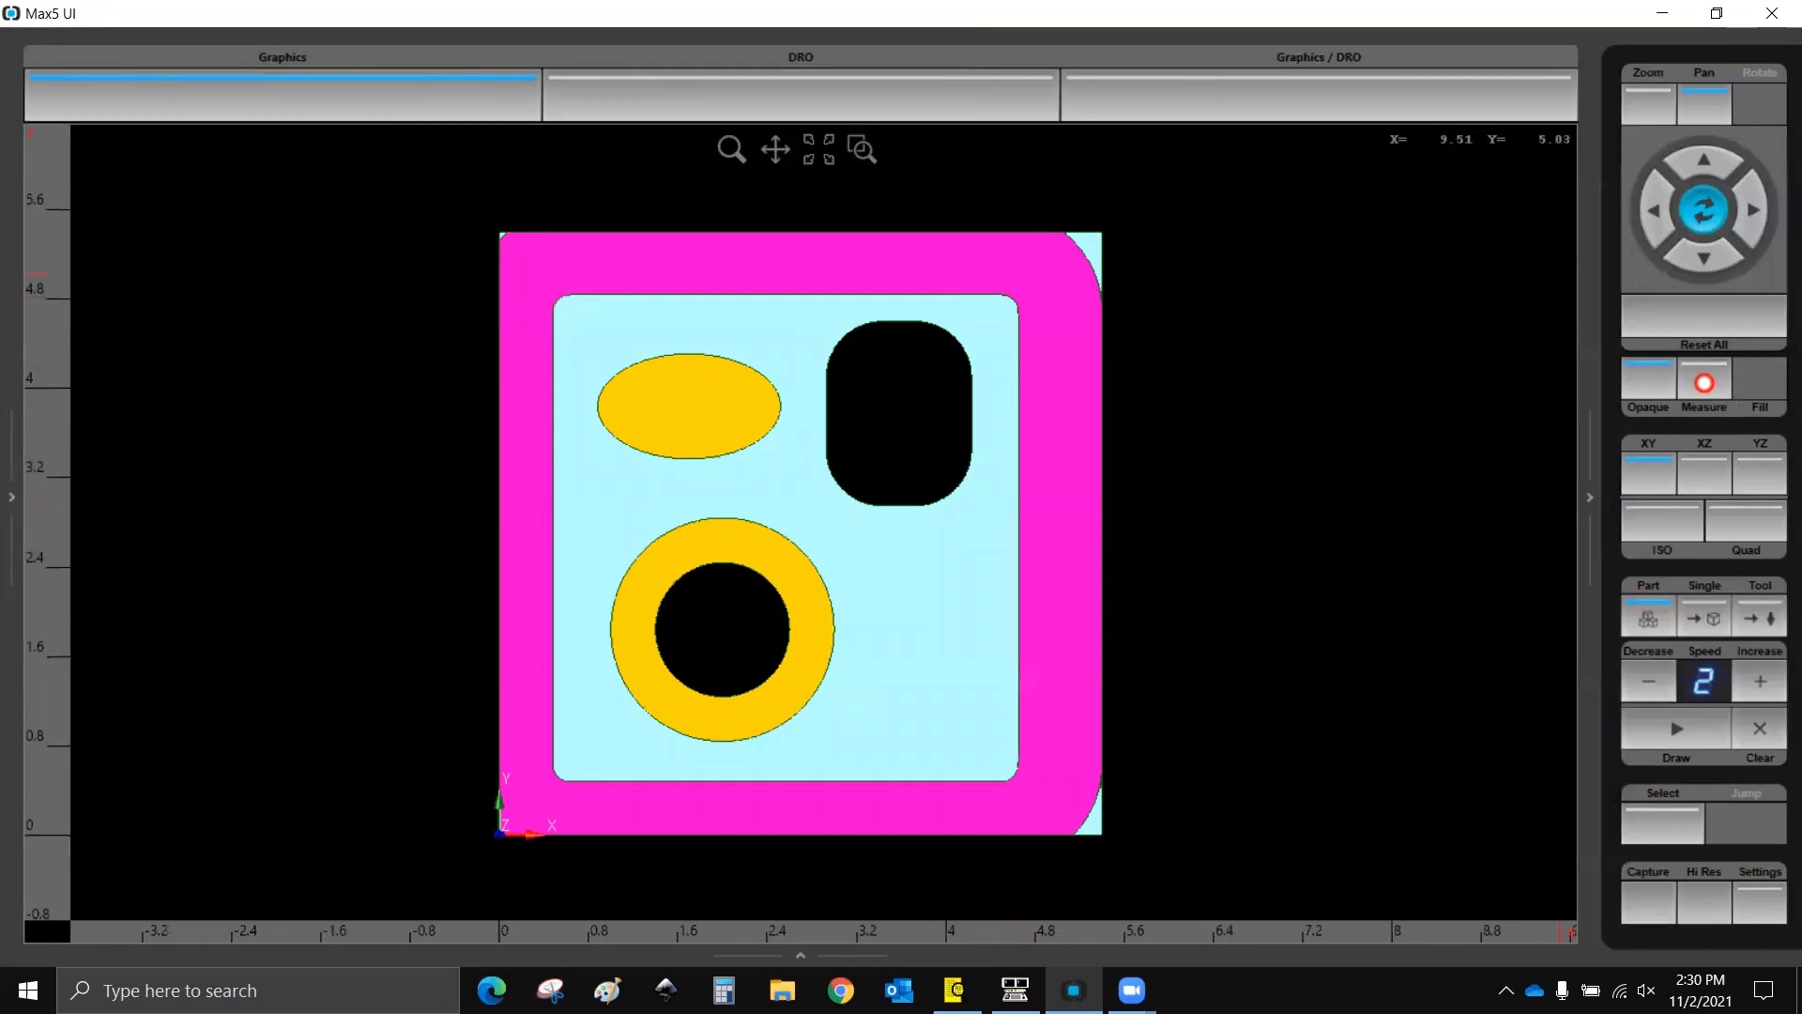
# - Measure the diagonal distance from the boss's upper-right corner to the stock's corner in the simulation's XY view, then restore the isometric view
pyautogui.click(1706, 383)
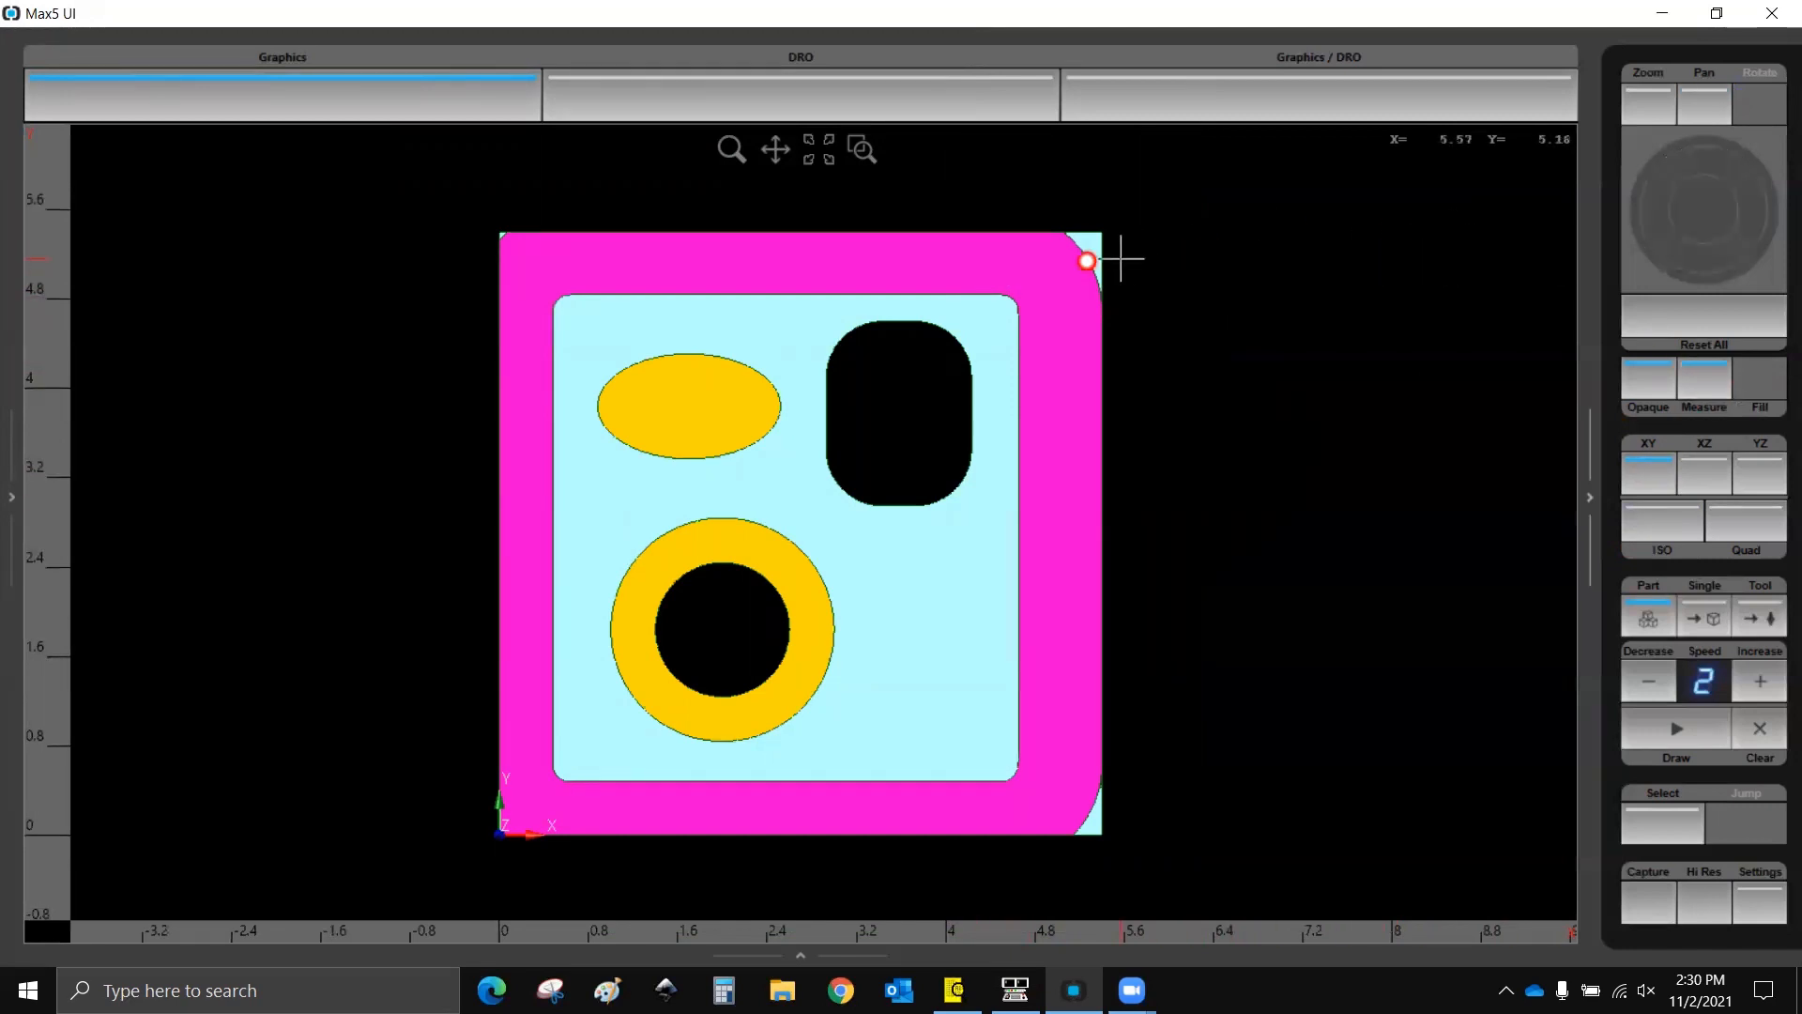
pyautogui.click(1015, 299)
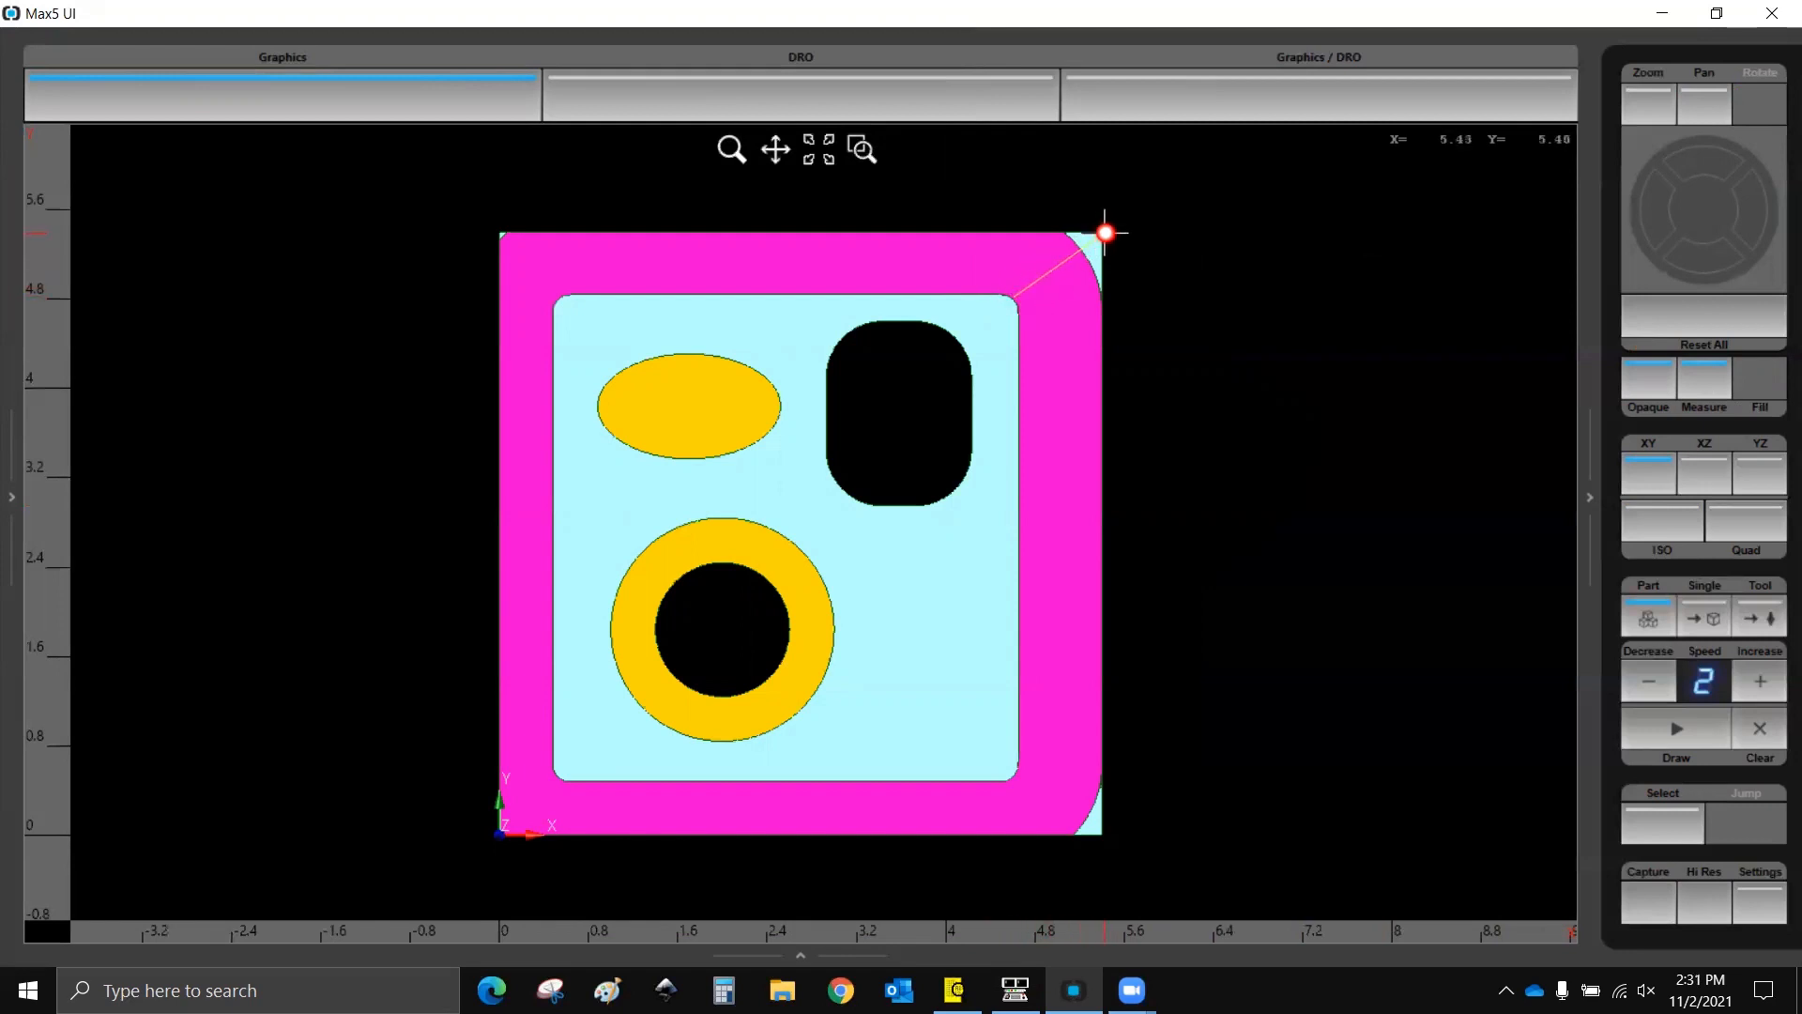
pyautogui.click(1106, 233)
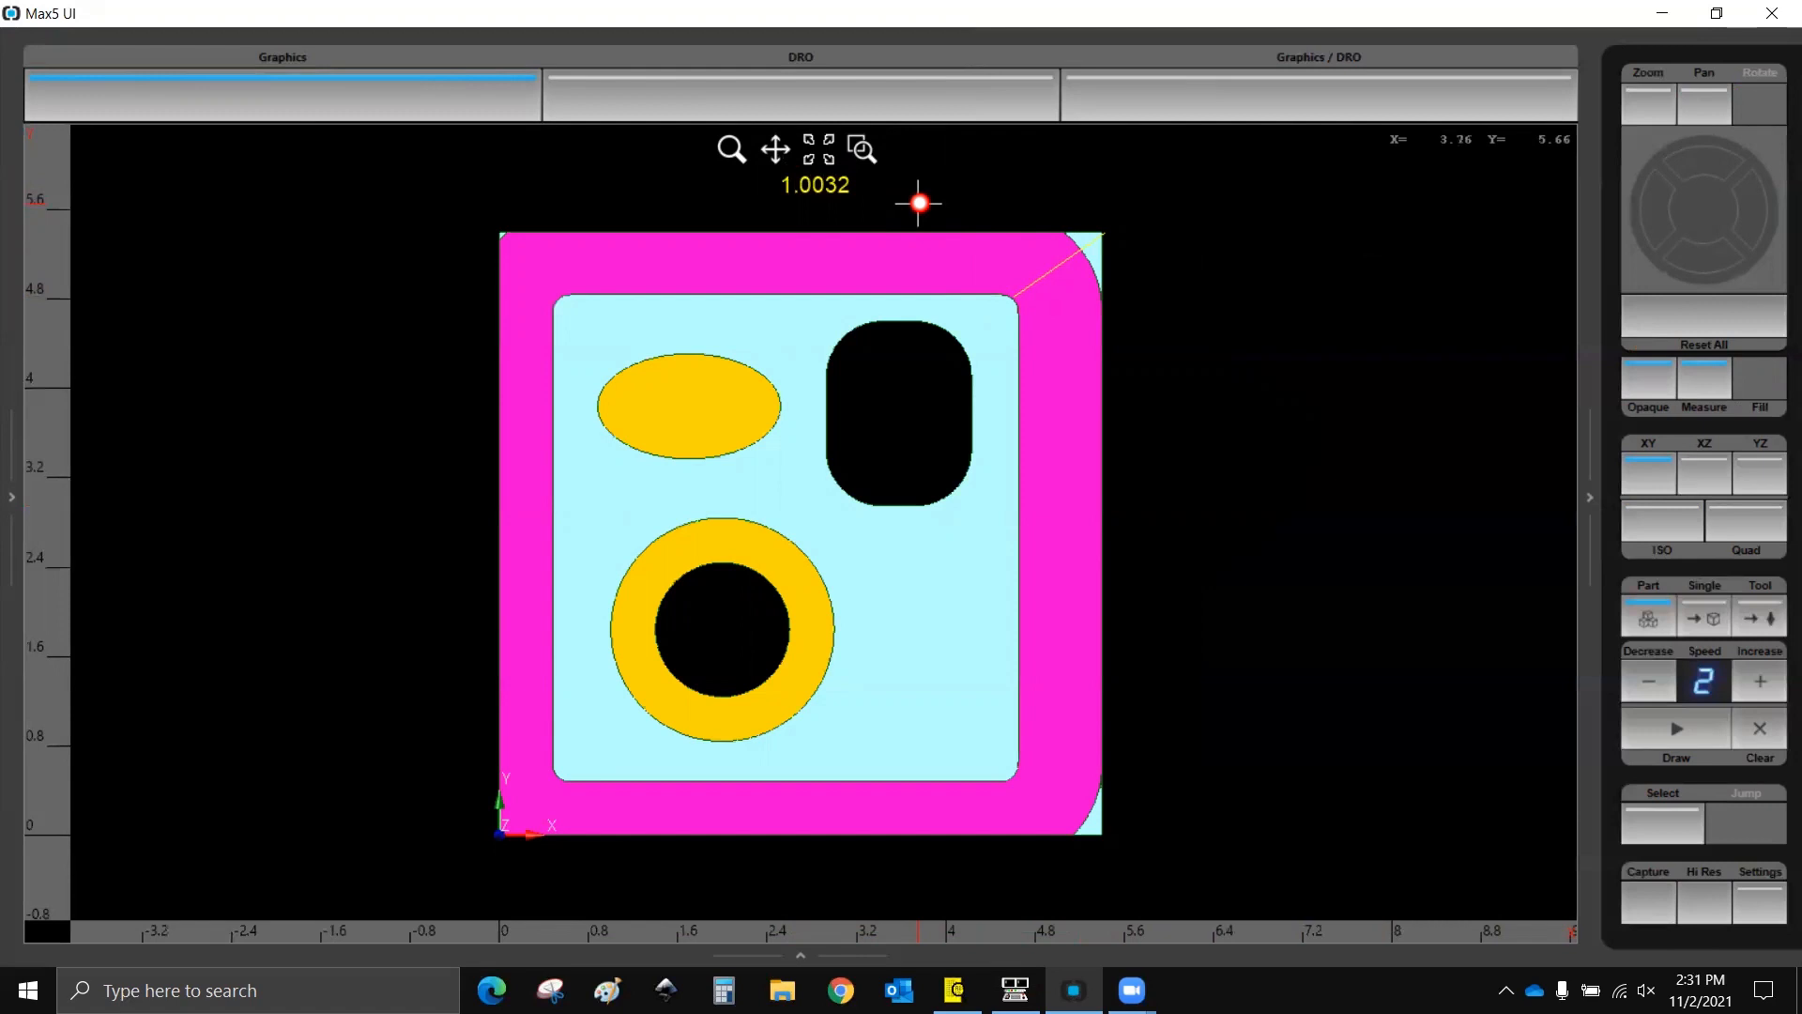
pyautogui.click(1664, 531)
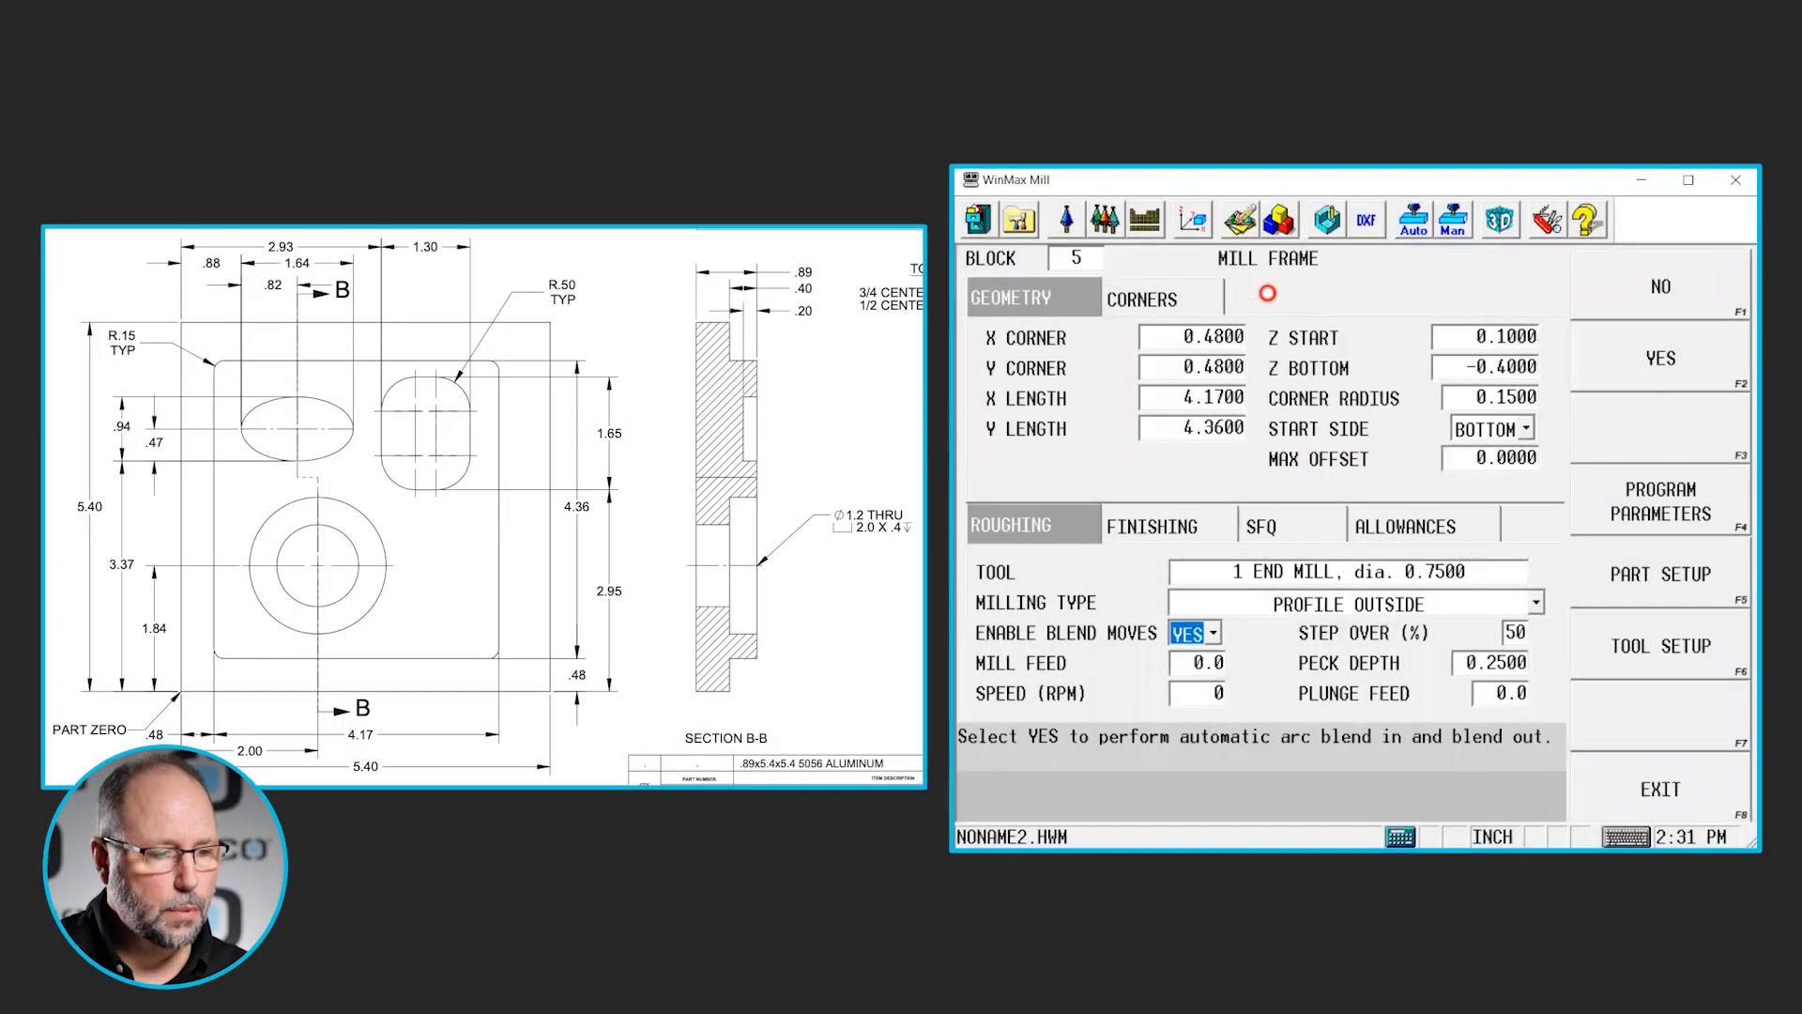
# - Set the boss frame's max offset to 1
pyautogui.click(1455, 460)
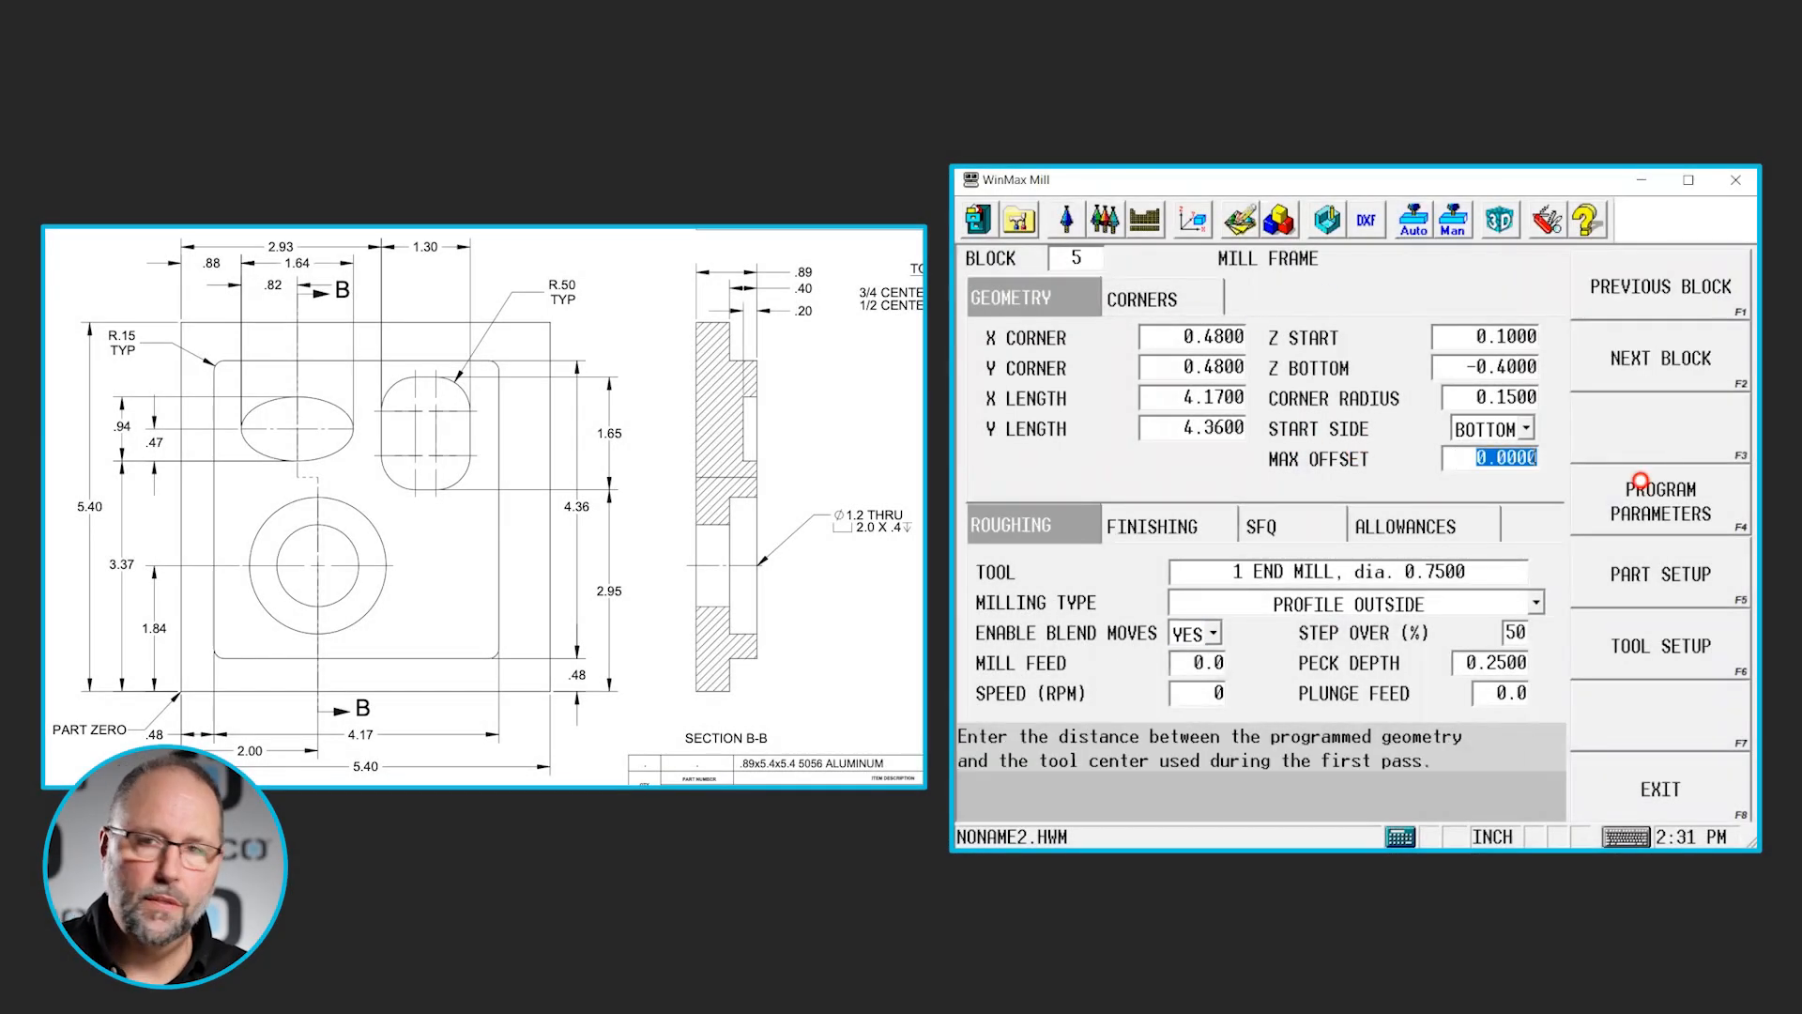
pyautogui.write('1')
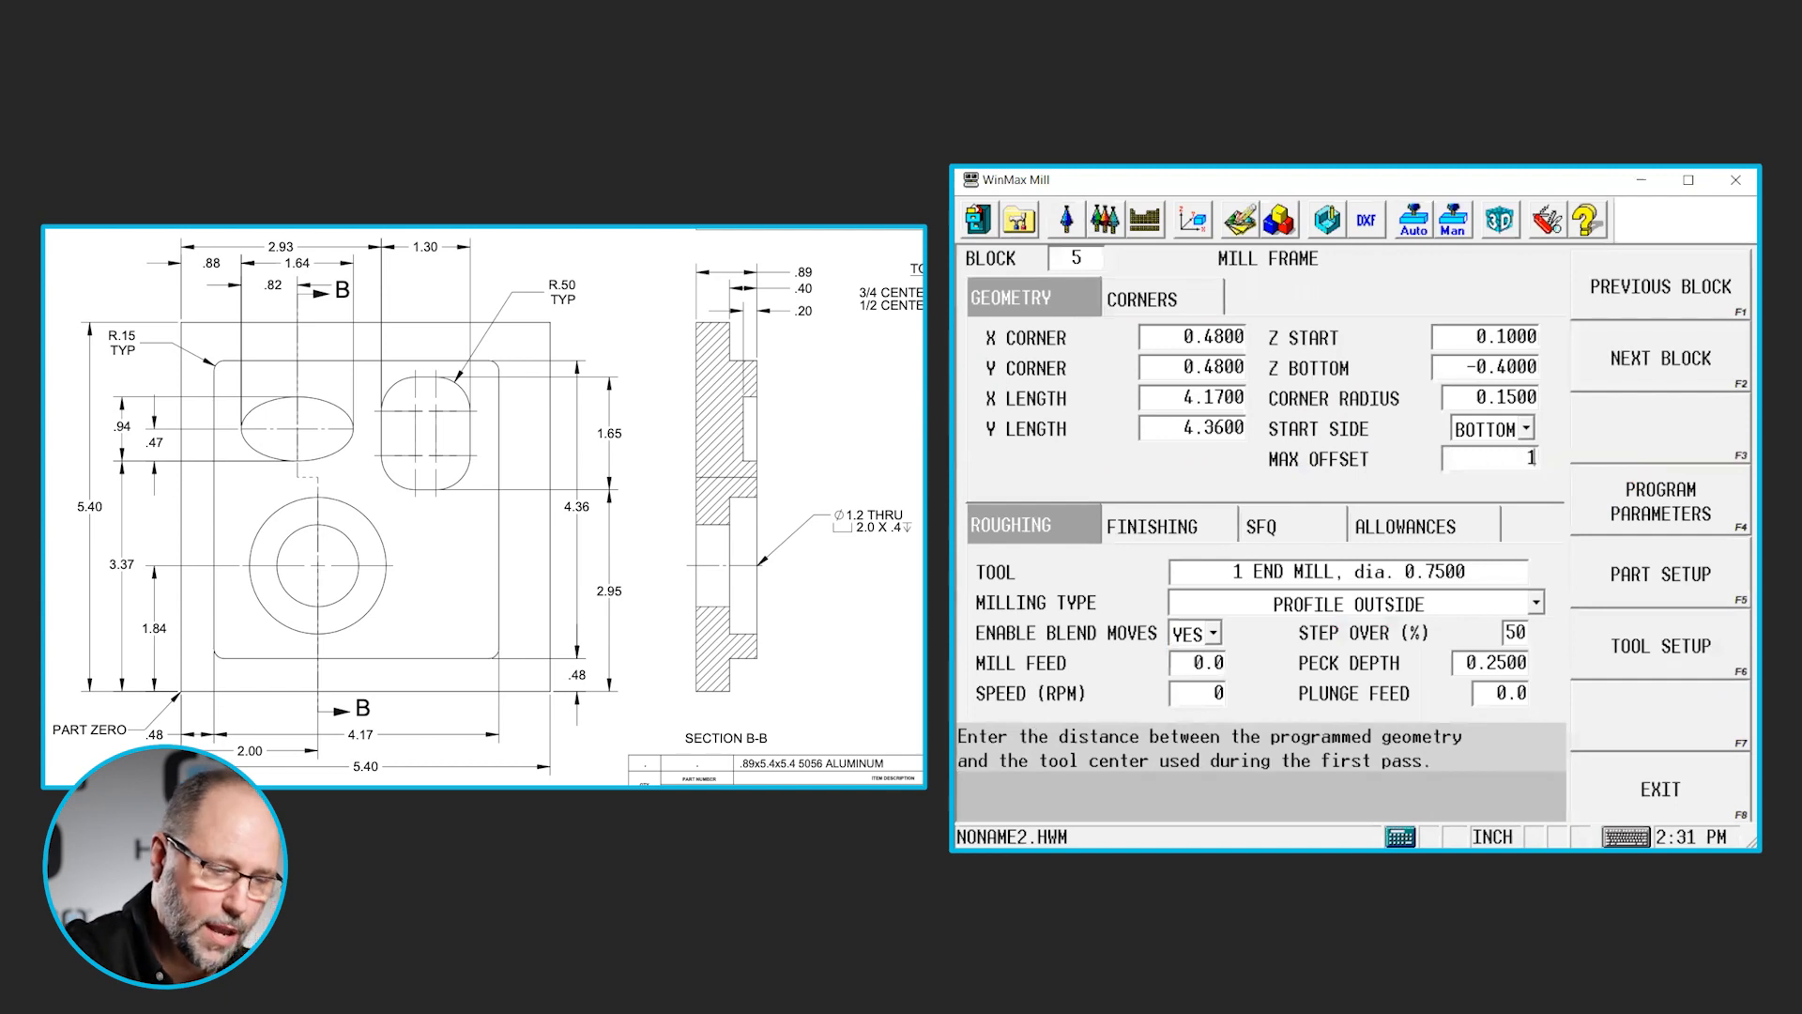
pyautogui.press('Return')
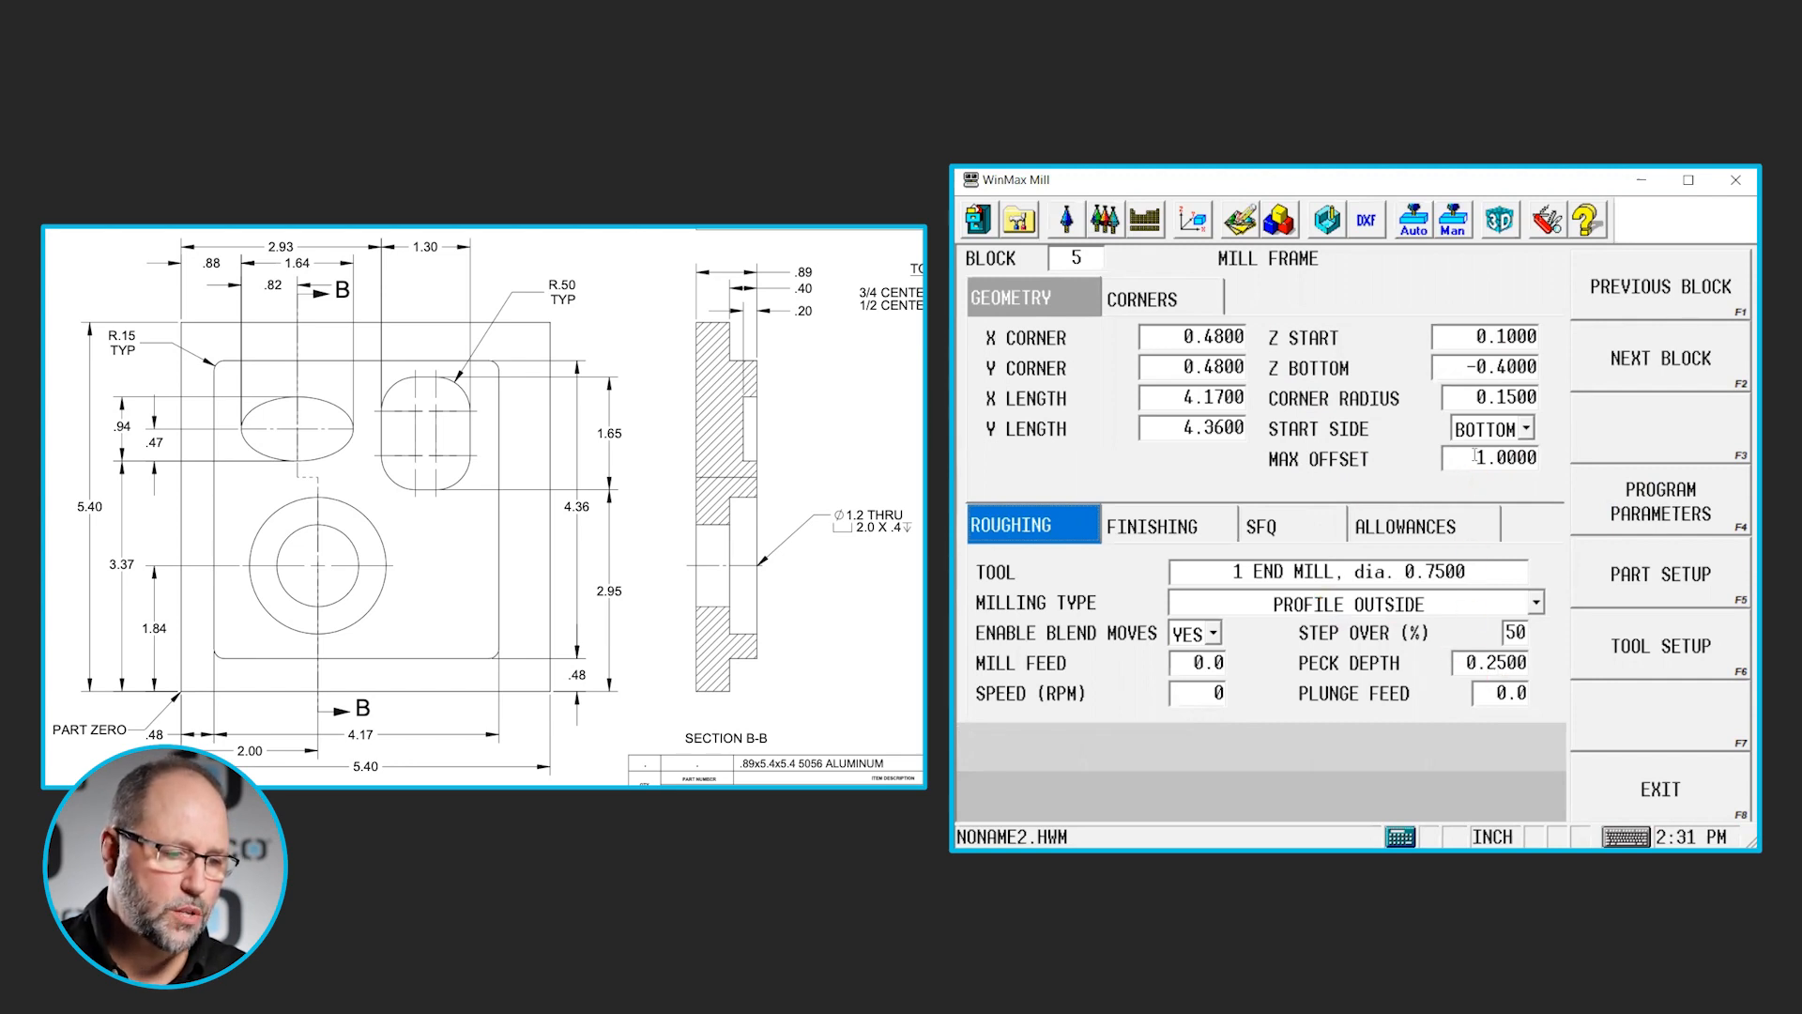
# - Check the boss frame's roughing step over, then switch to the Max5 UI graphics and draw the part simulation
pyautogui.click(1514, 631)
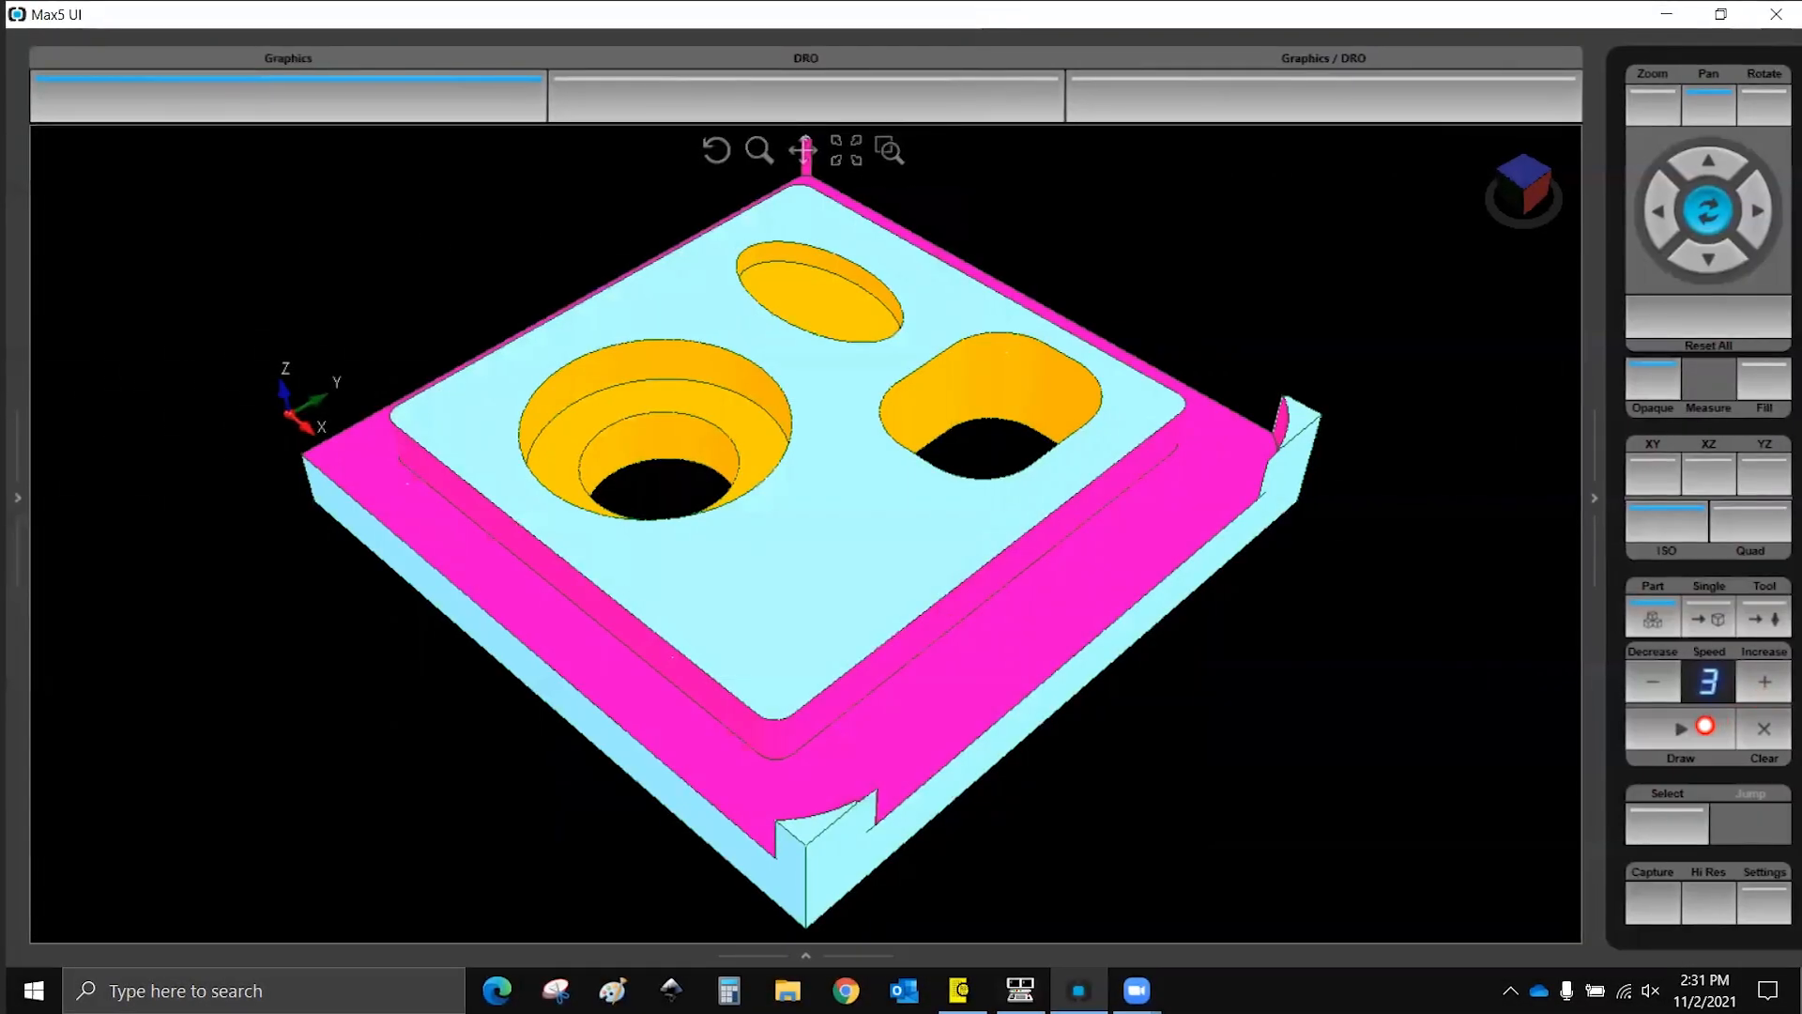
pyautogui.click(1705, 725)
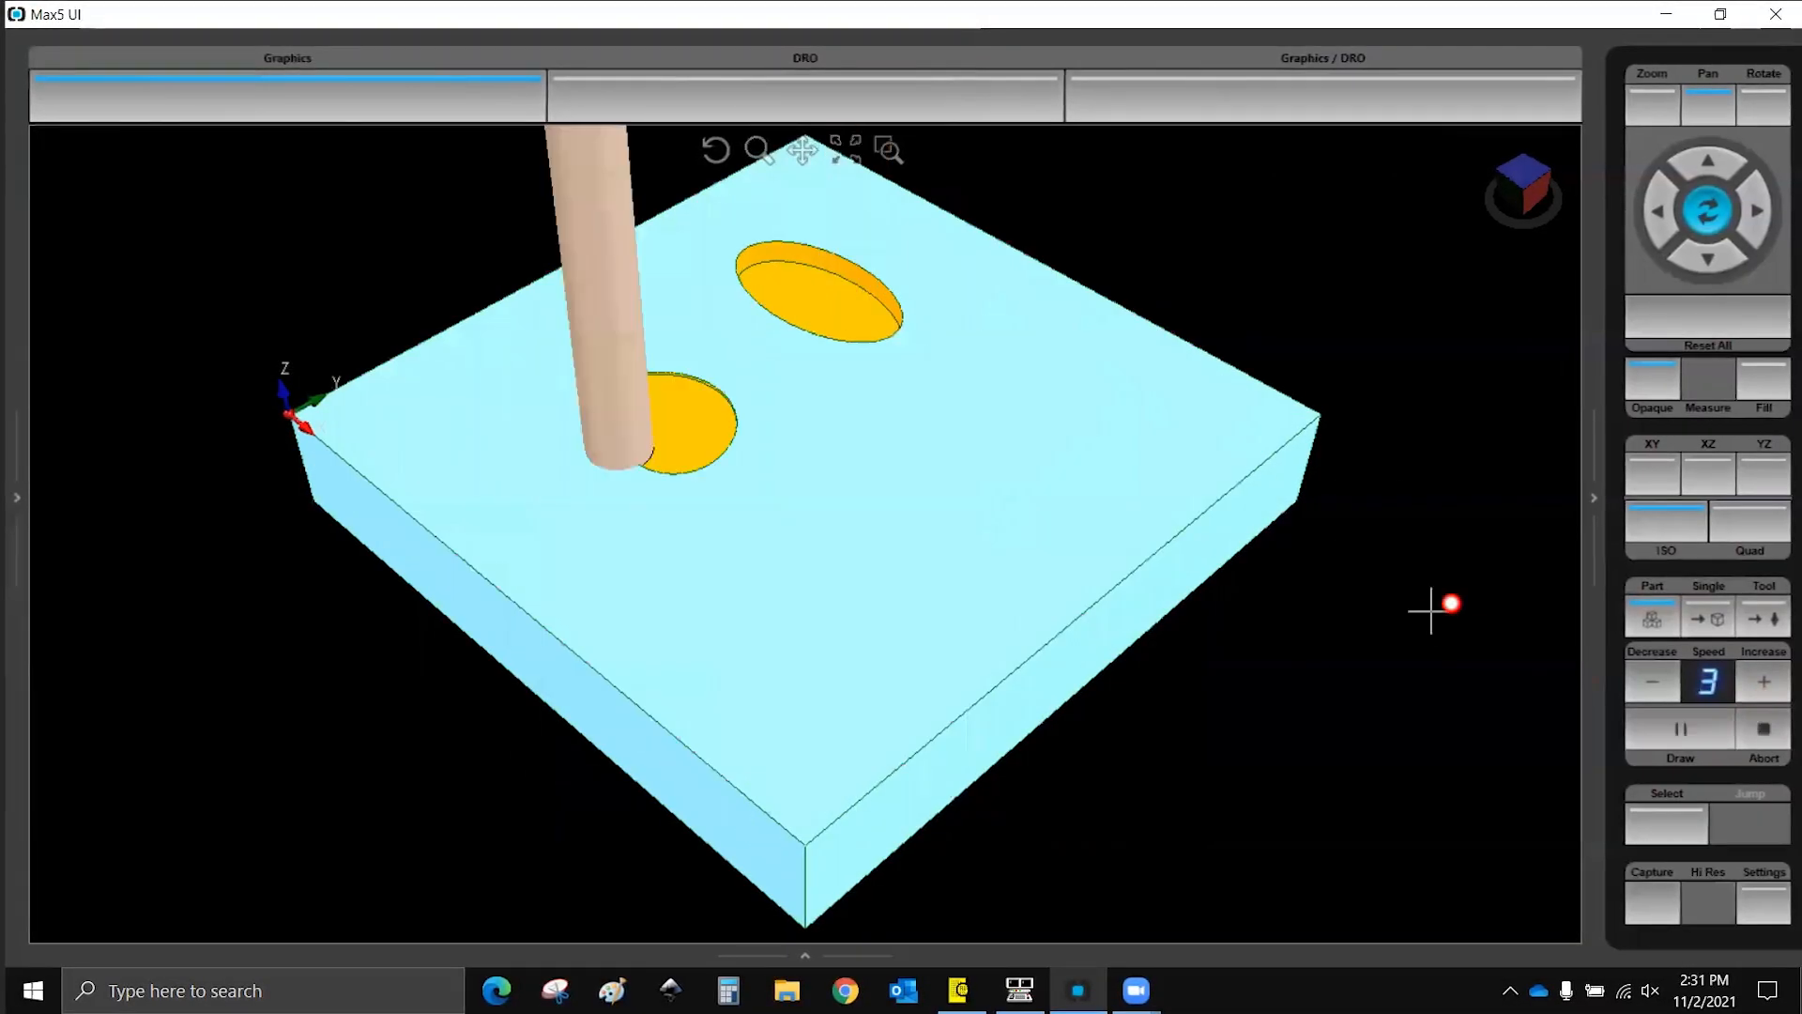